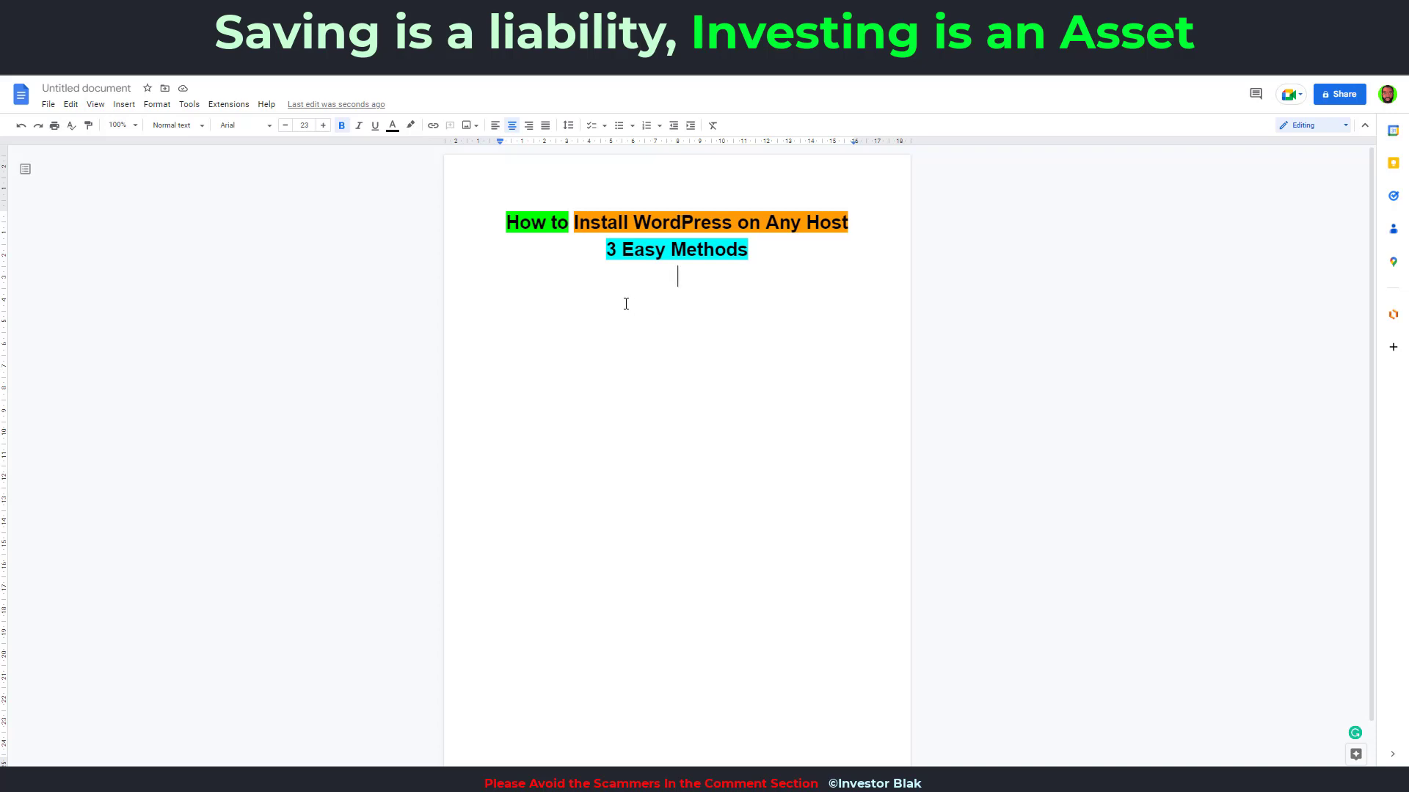
Step: Add the lines "Method 1: Softaculous Method", "Method 2: File Manager Method" and "Method 3: FTP Method" below the document title
type("Method 1: Softaculous Method")
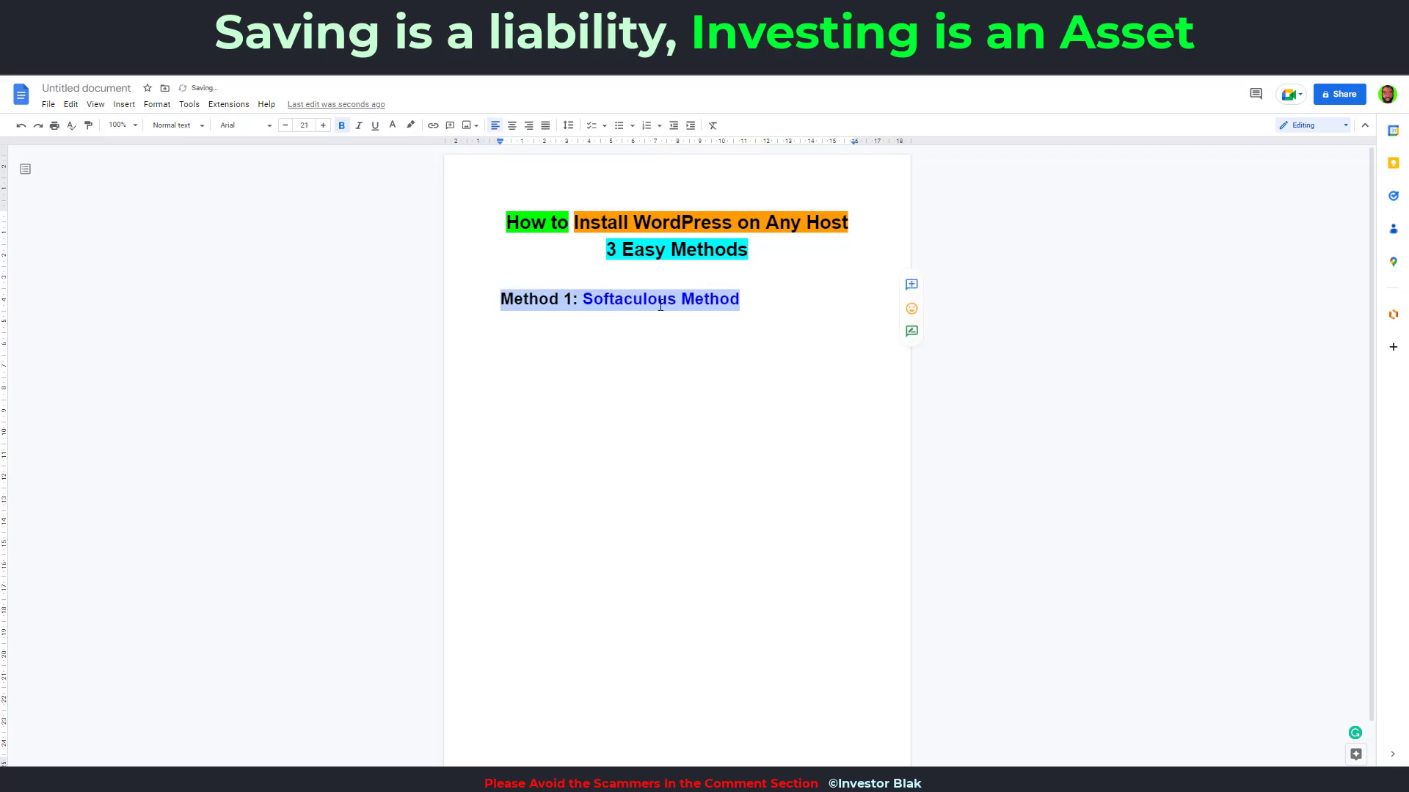
type("Method 2: File Manager Method")
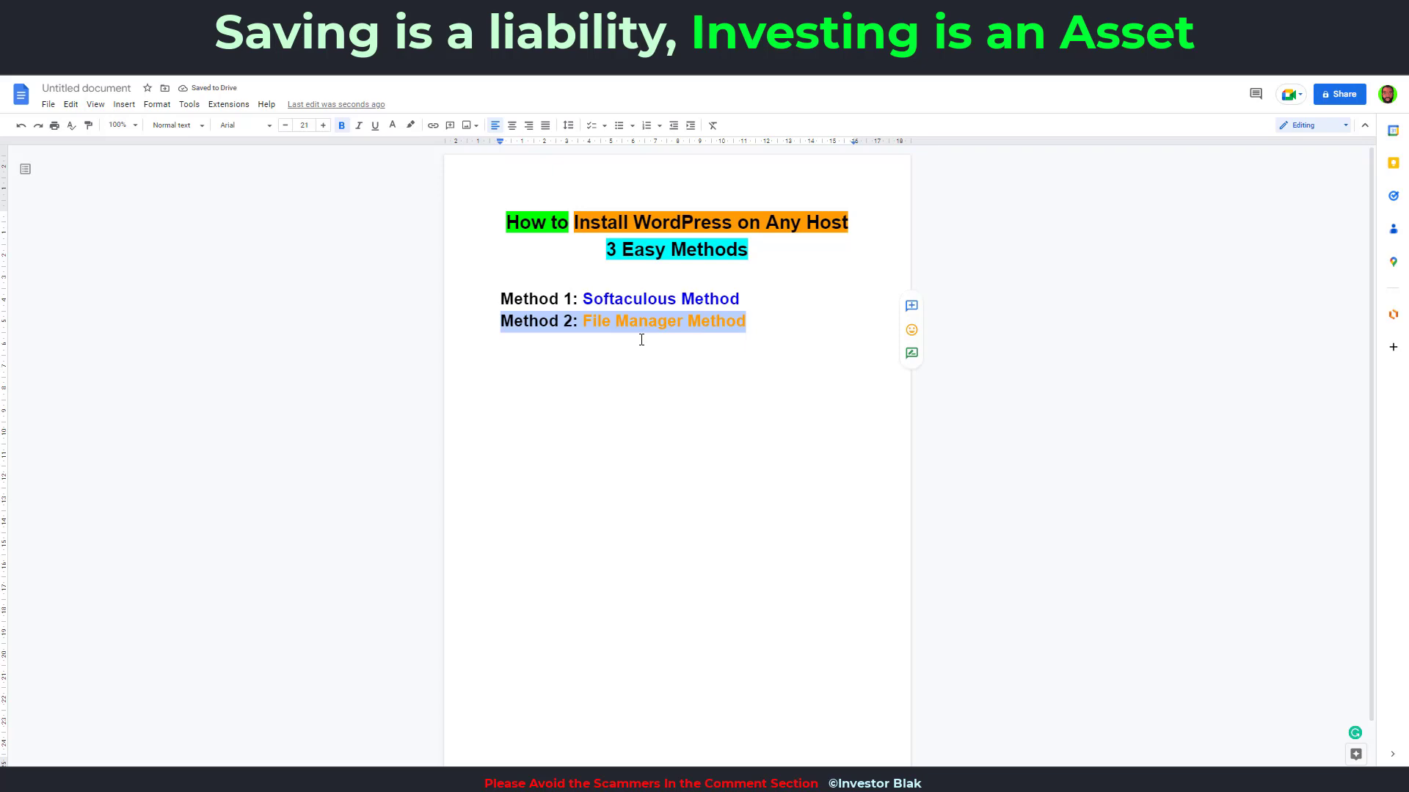
type("Method 3: FTP Method")
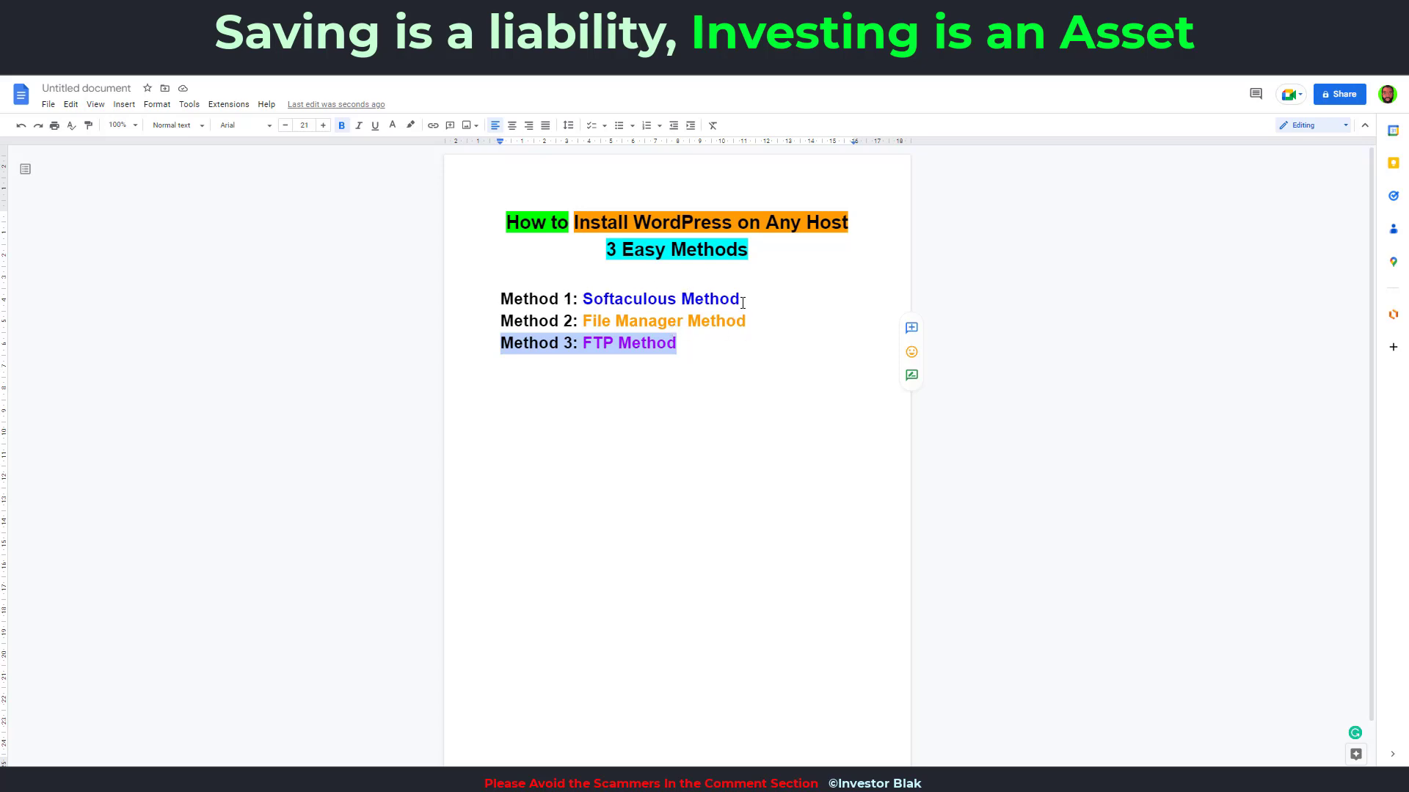
left_click_drag(752, 299, 578, 301)
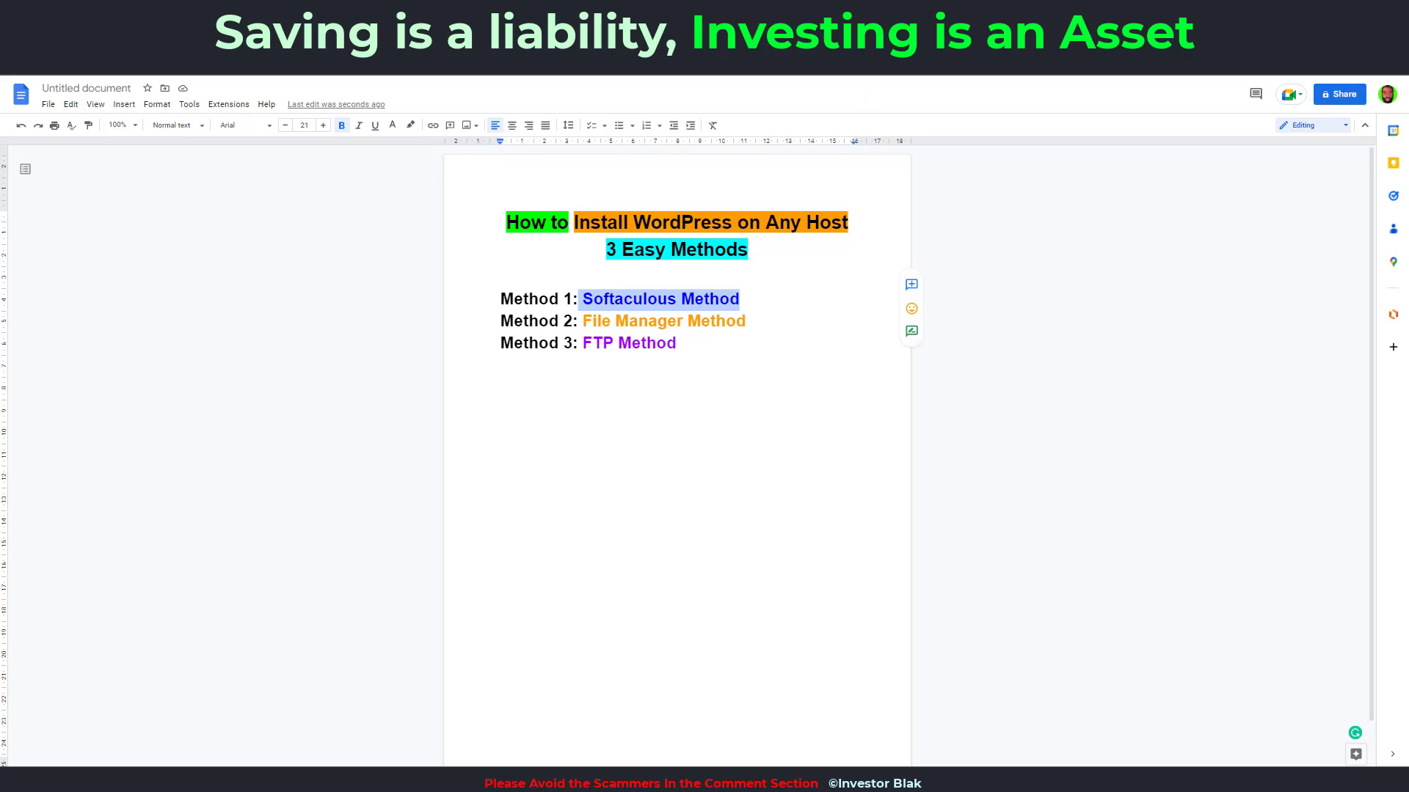
Step: Switch to the hosting account's cPanel, look over its available tools and open the Softaculous Apps Installer
left_click(660, 13)
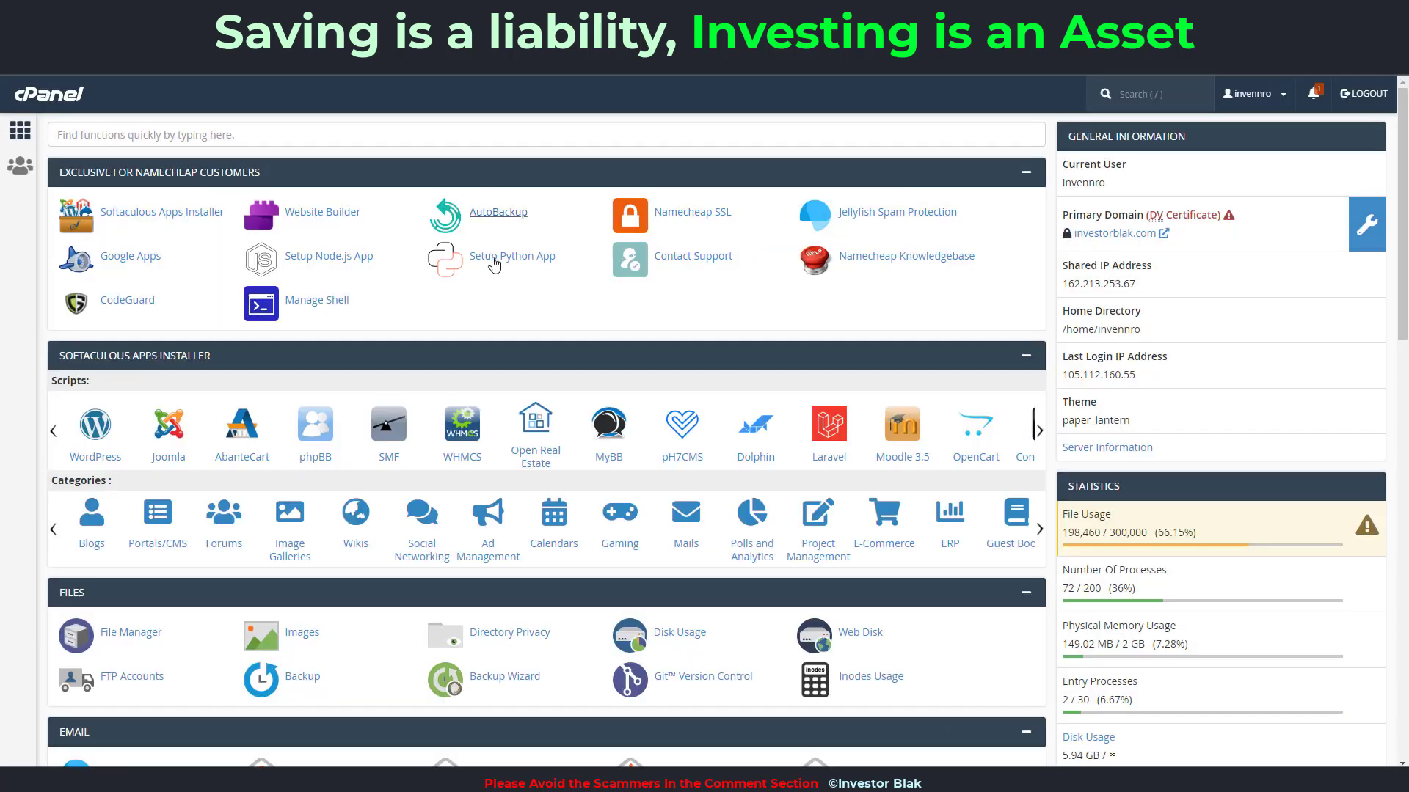
scroll(678, 320, "down", 20)
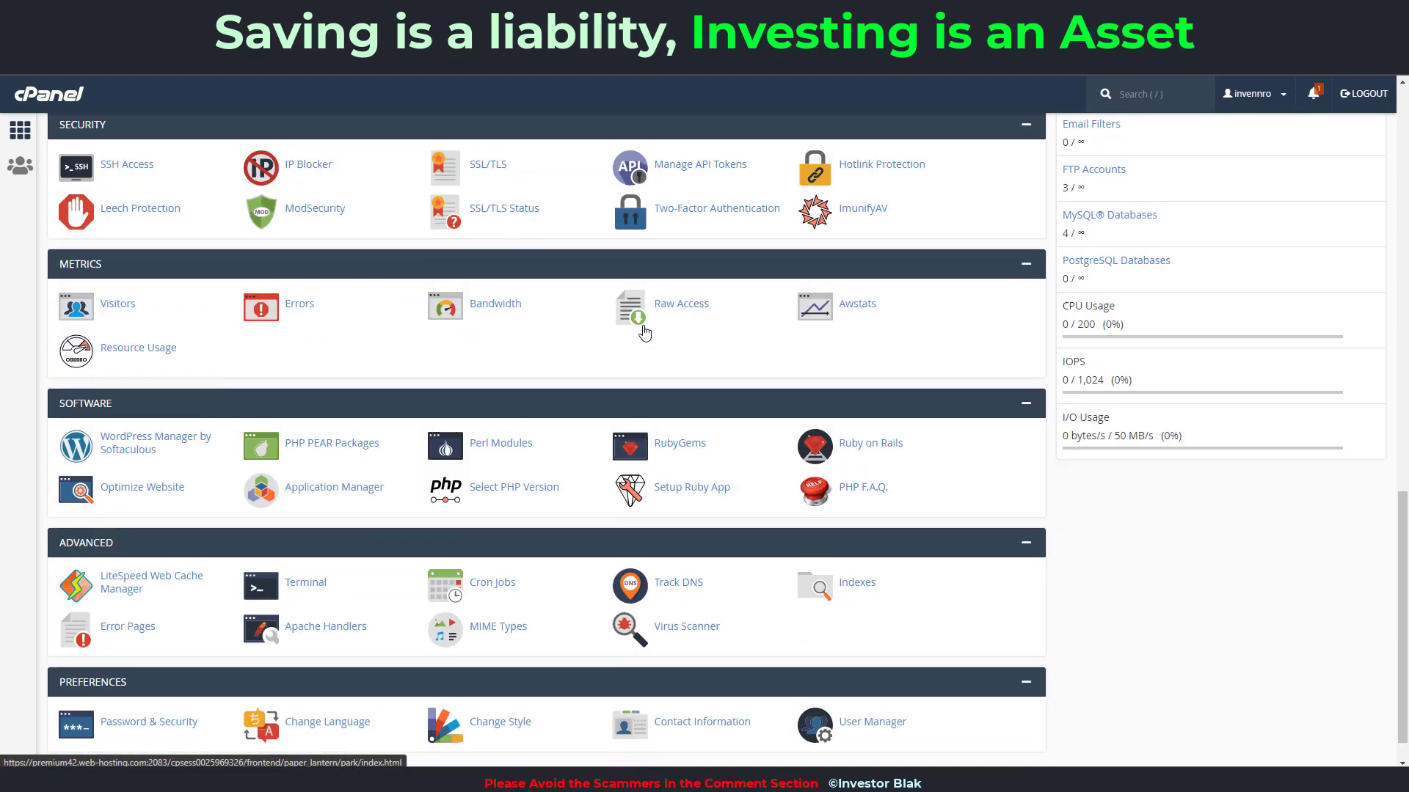
scroll(643, 326, "up", 15)
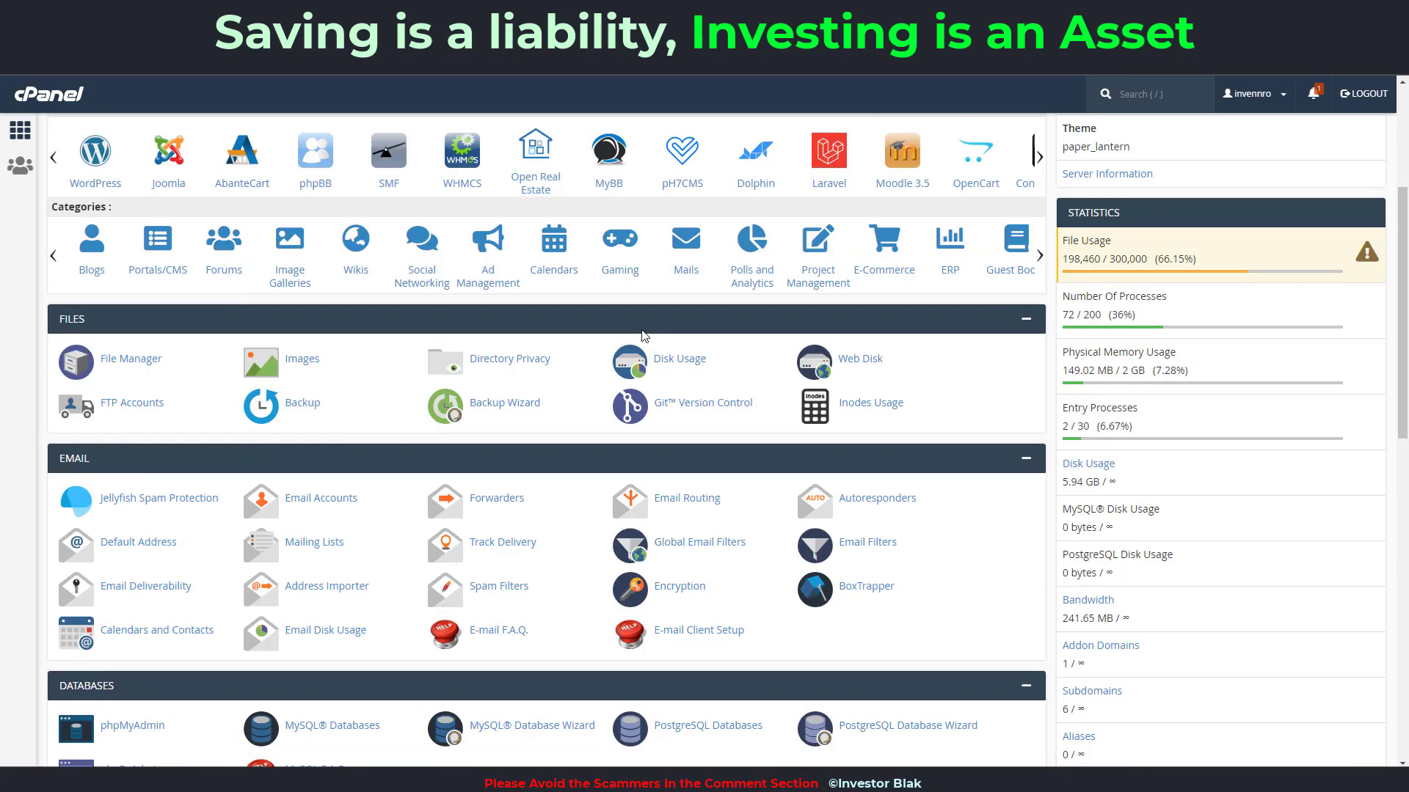
scroll(641, 321, "up", 2)
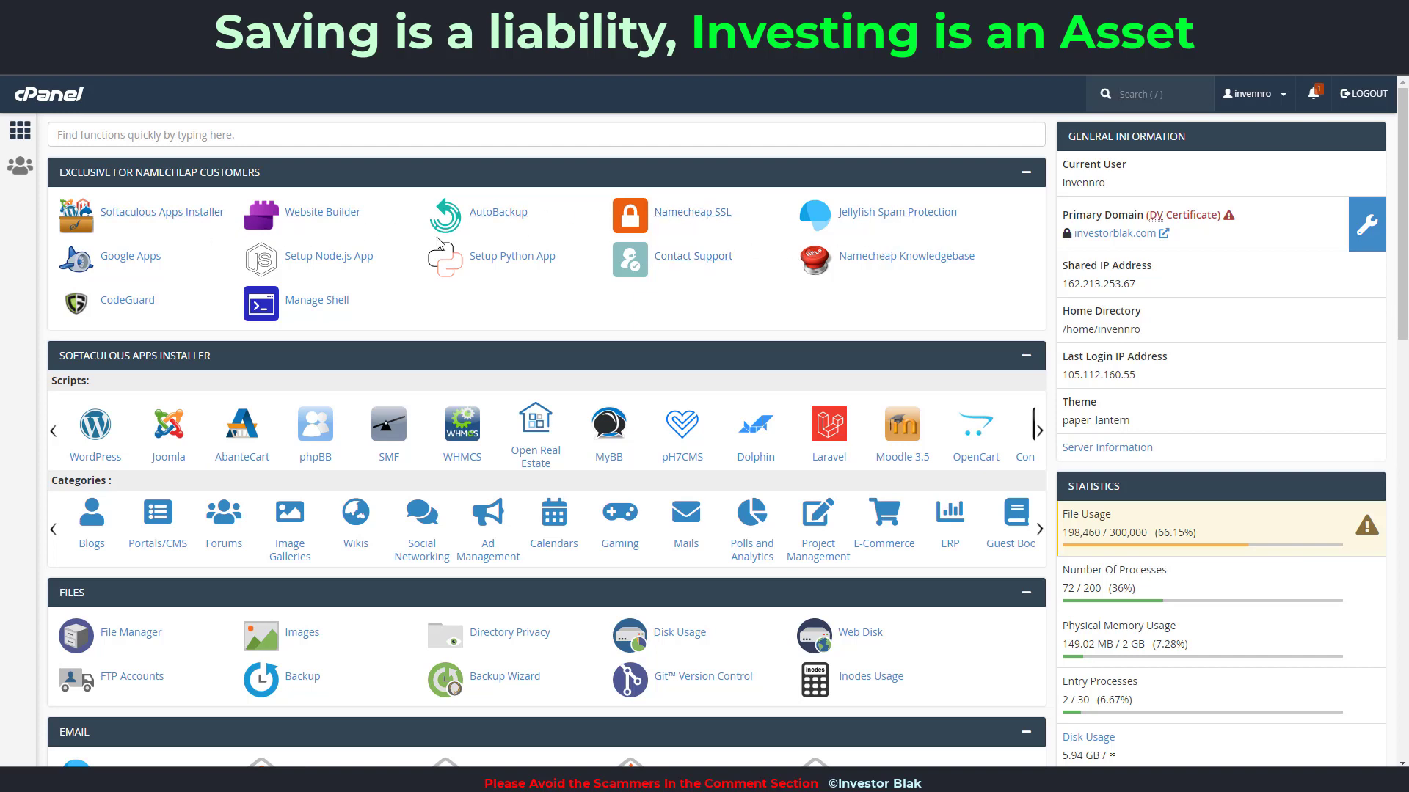
scroll(439, 381, "down", 15)
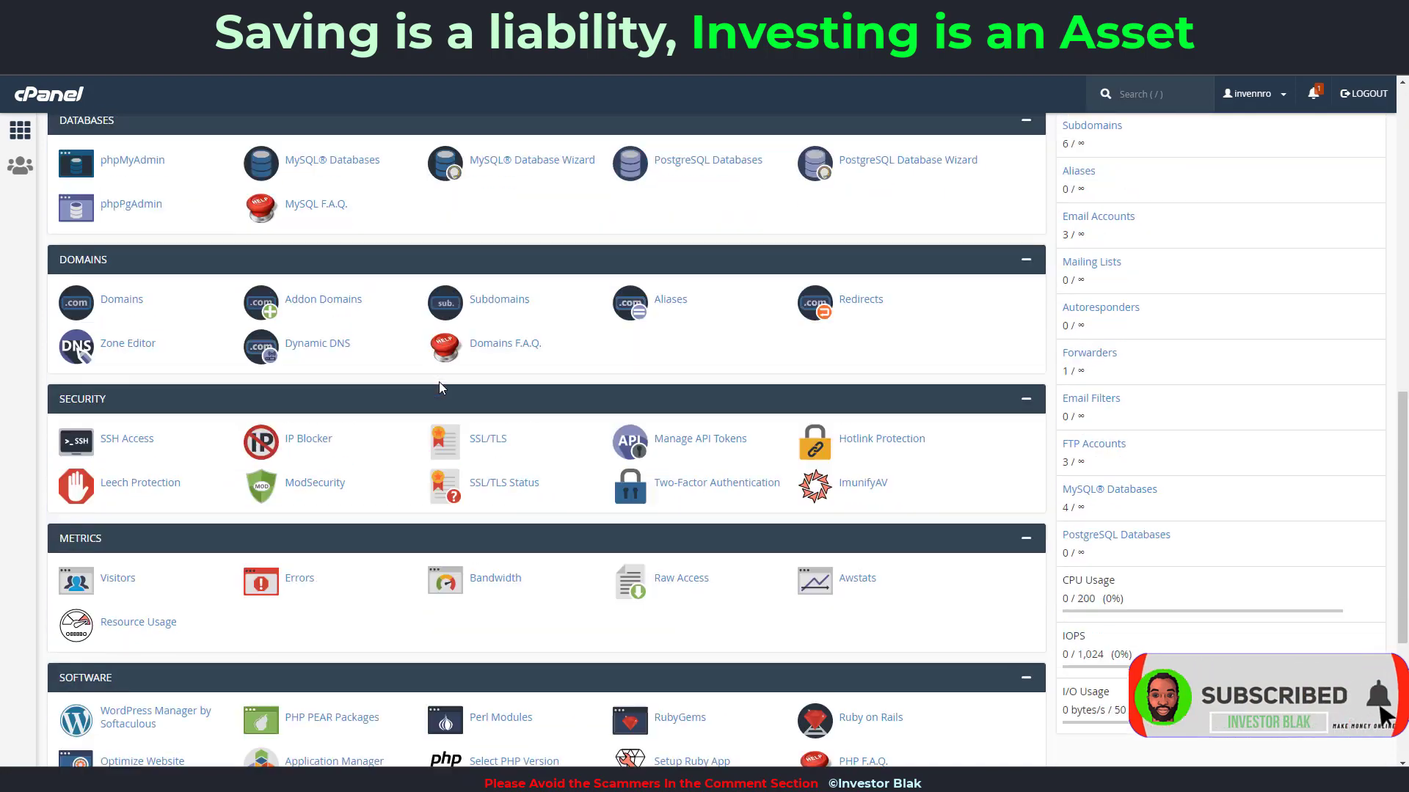
scroll(442, 386, "up", 15)
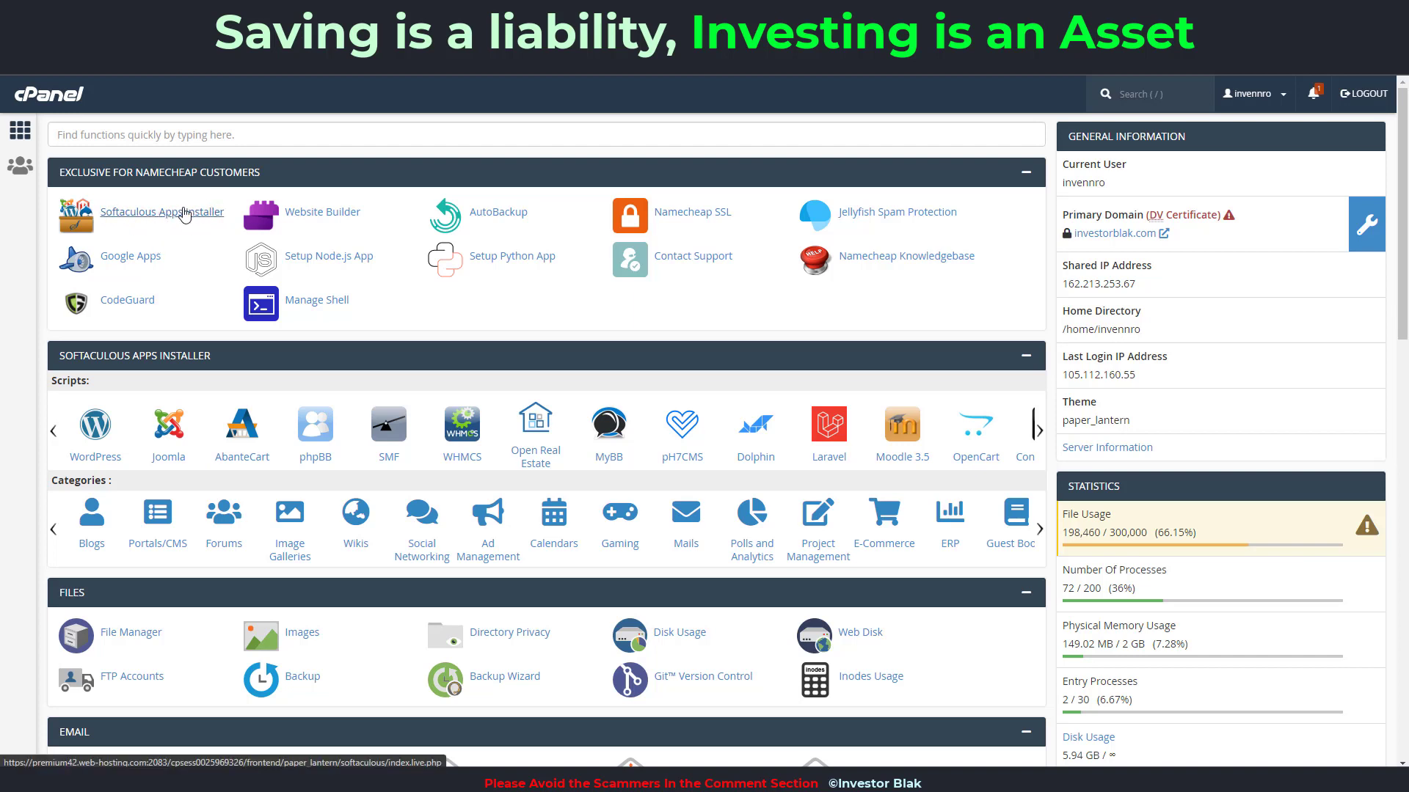
left_click(180, 220)
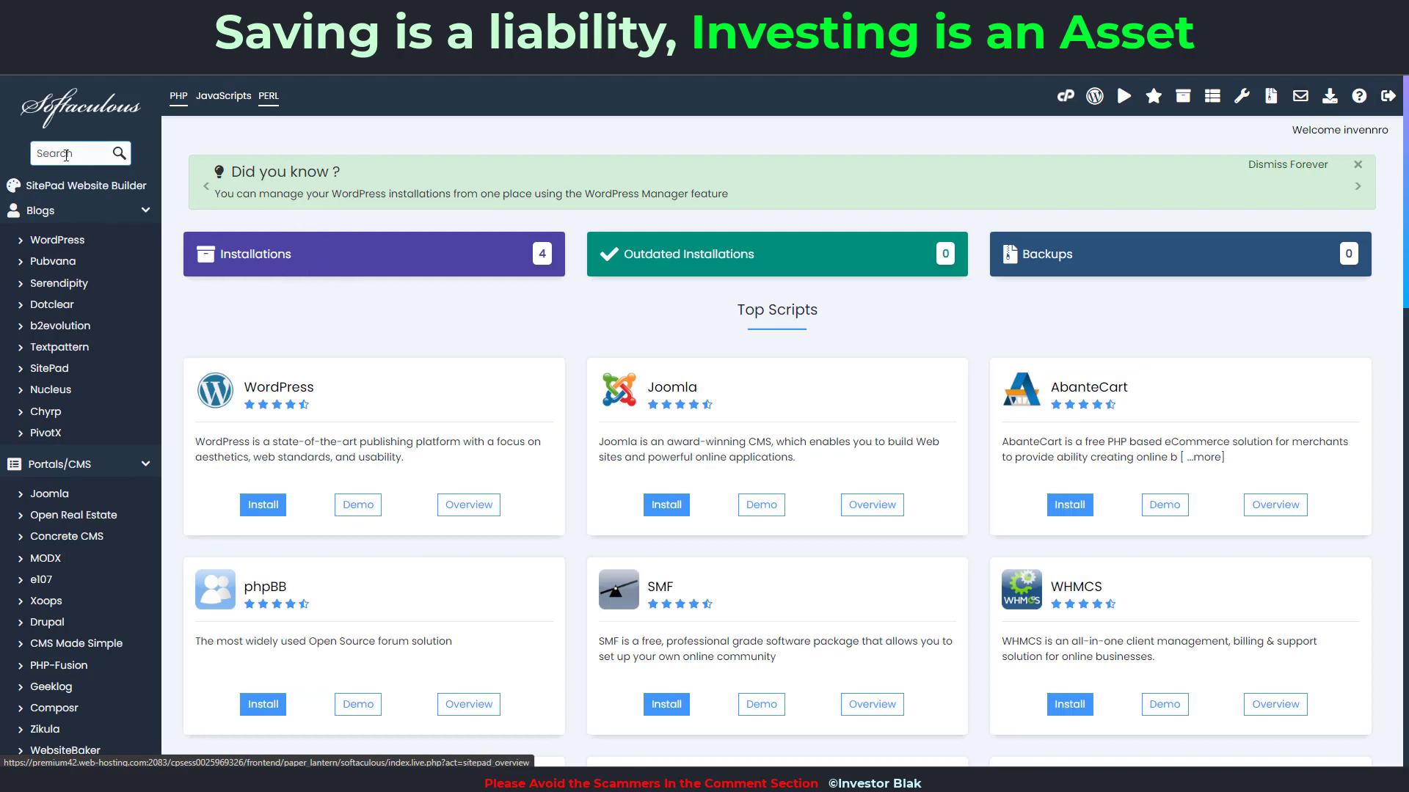
Step: Search the Softaculous scripts for "word" and open the WordPress page
left_click(93, 151)
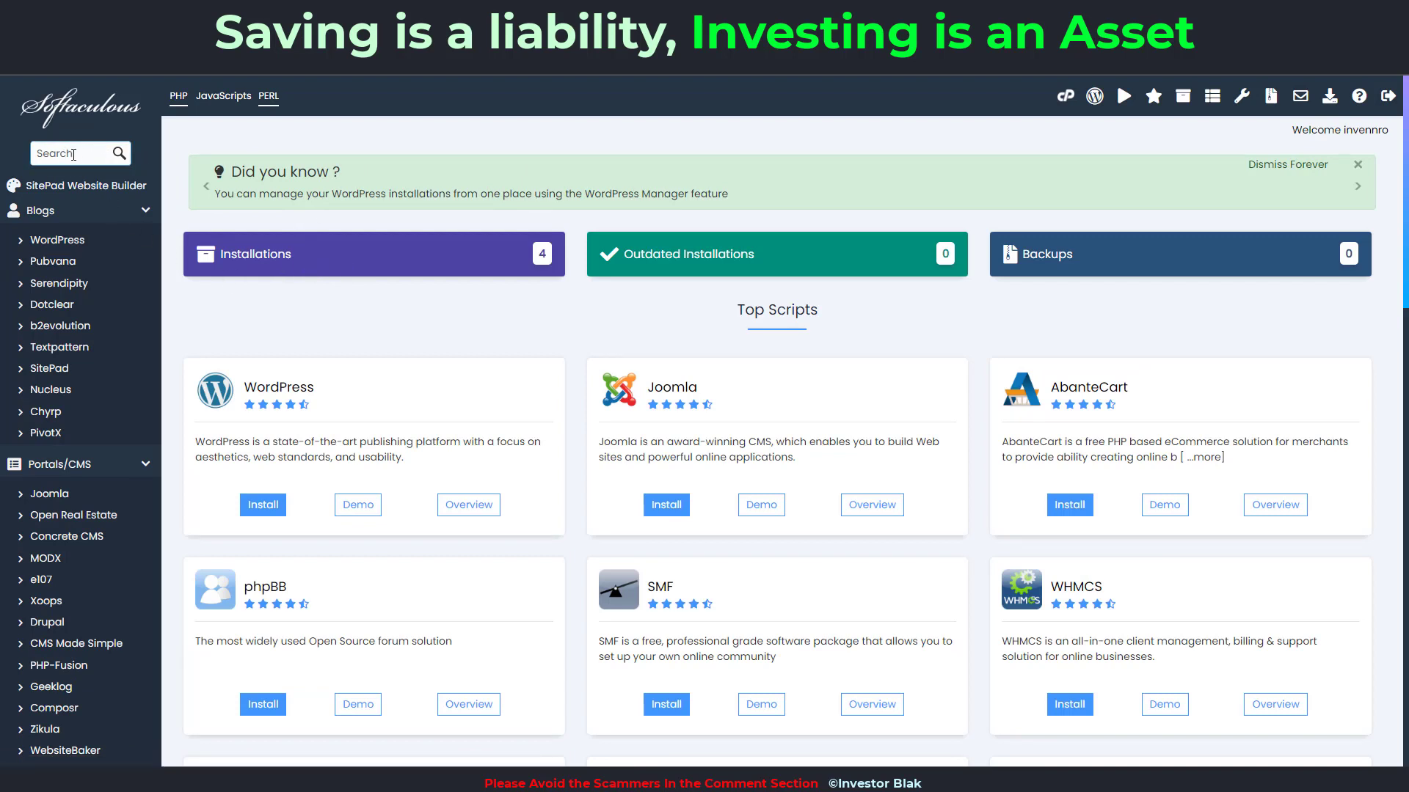
left_click(60, 153)
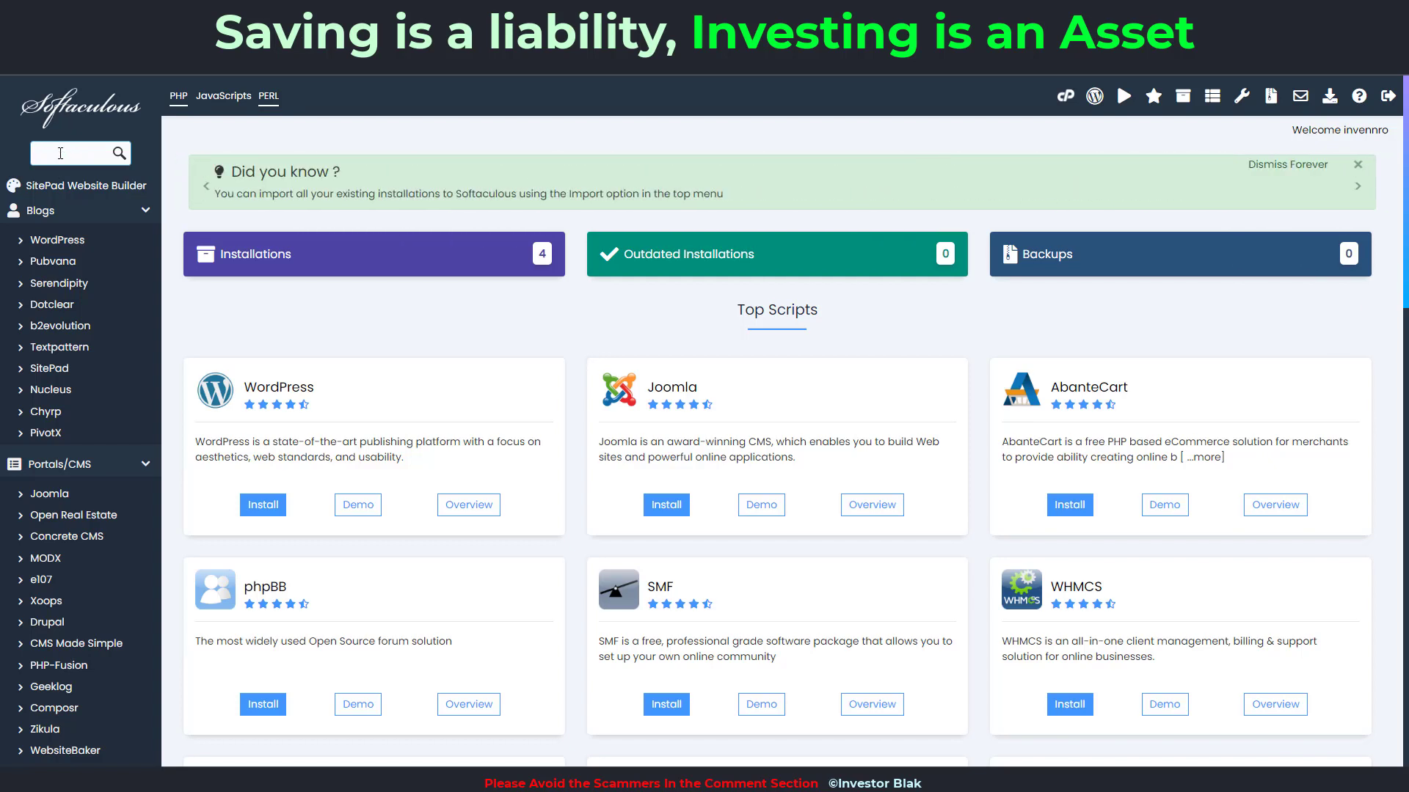
type("word")
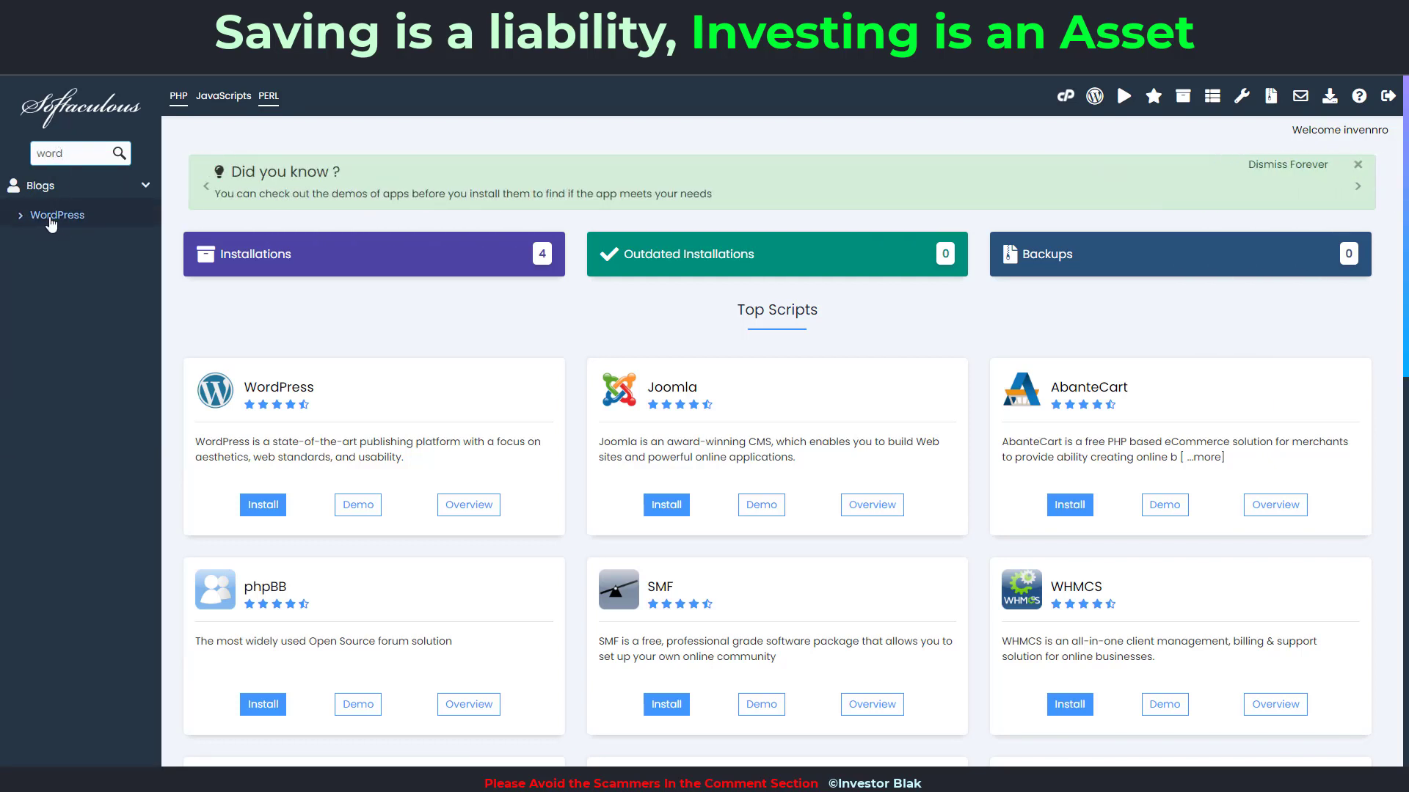
left_click(60, 222)
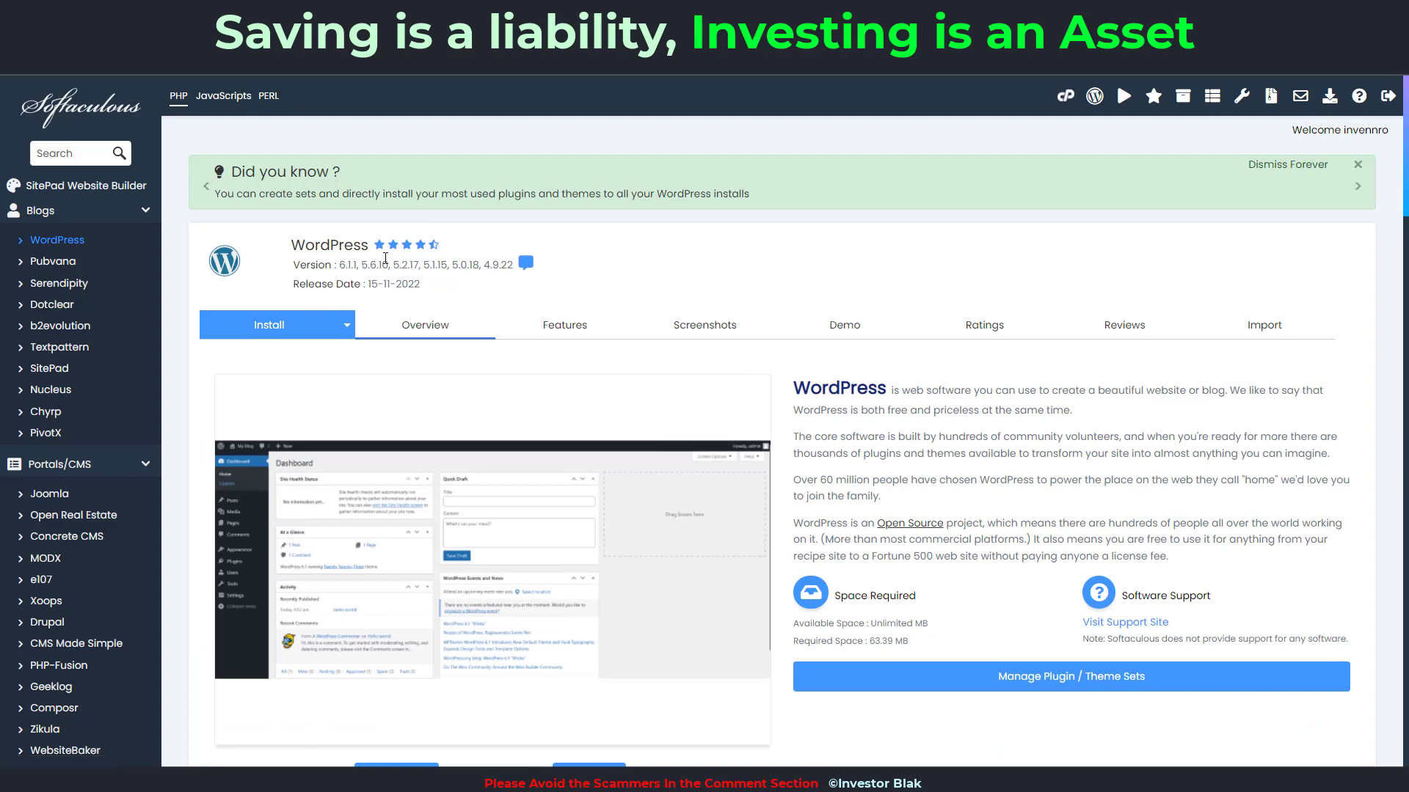
Step: Look over the WordPress overview and open its installation form
scroll(398, 297, "down", 2)
scroll(398, 297, "up", 1)
scroll(430, 449, "down", 2)
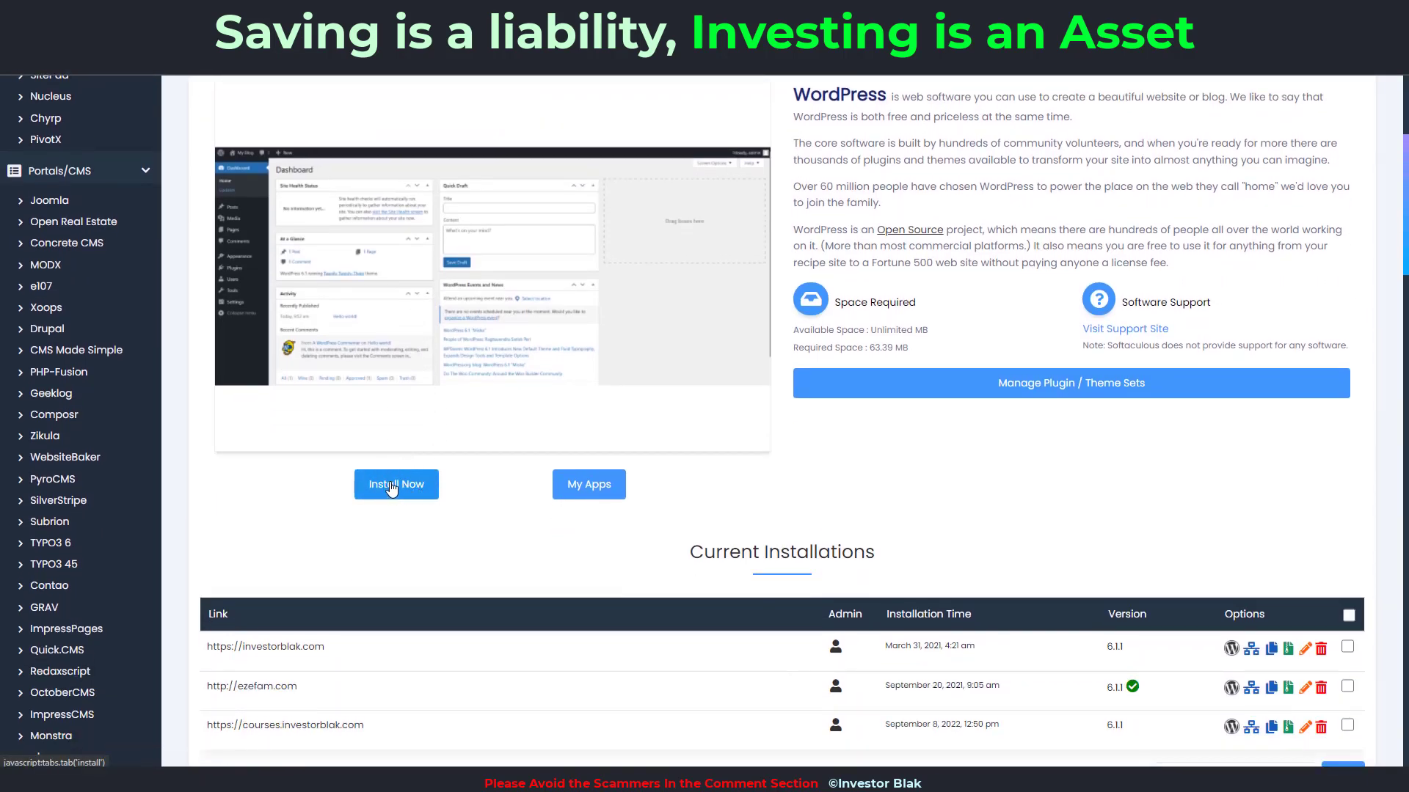
left_click(391, 488)
scroll(434, 330, "up", 4)
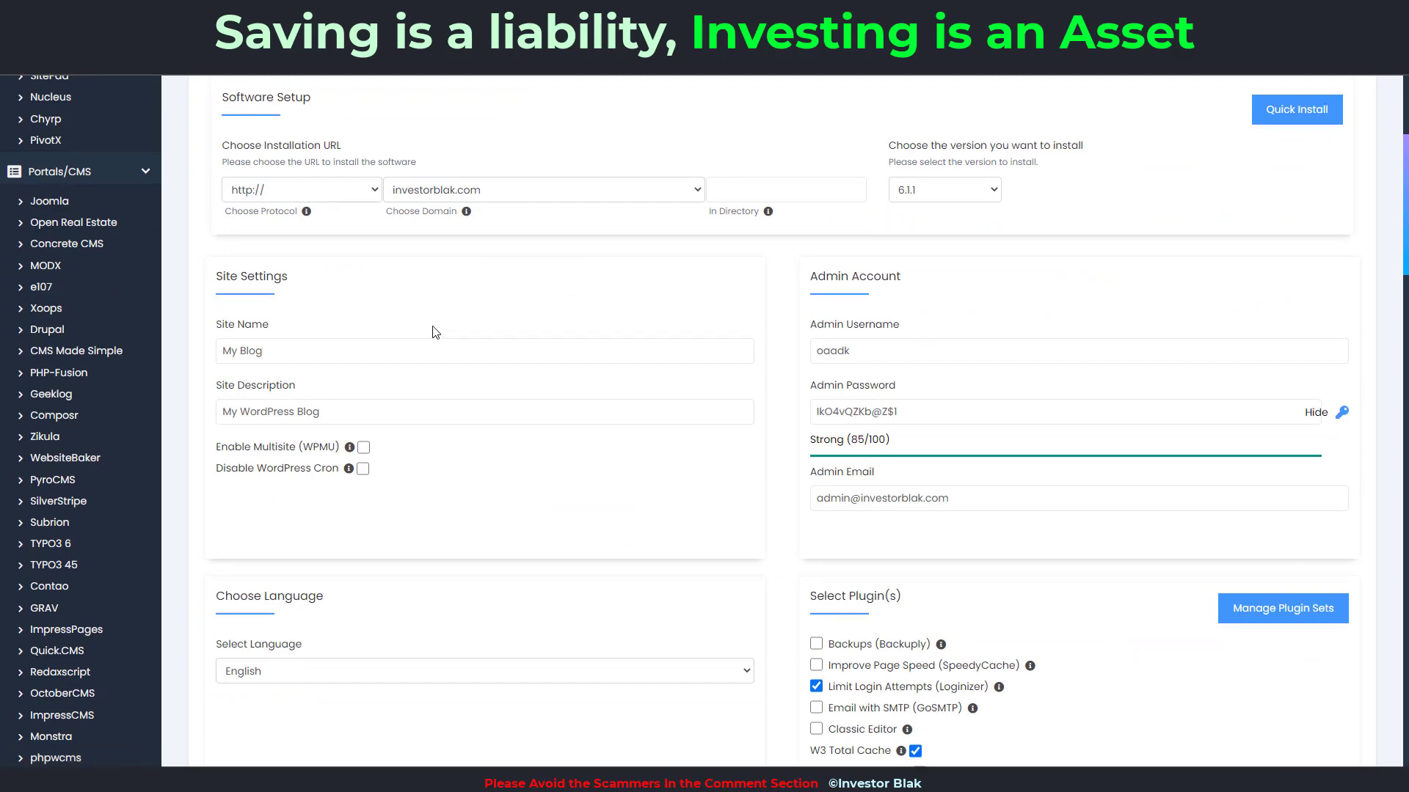
scroll(522, 425, "down", 2)
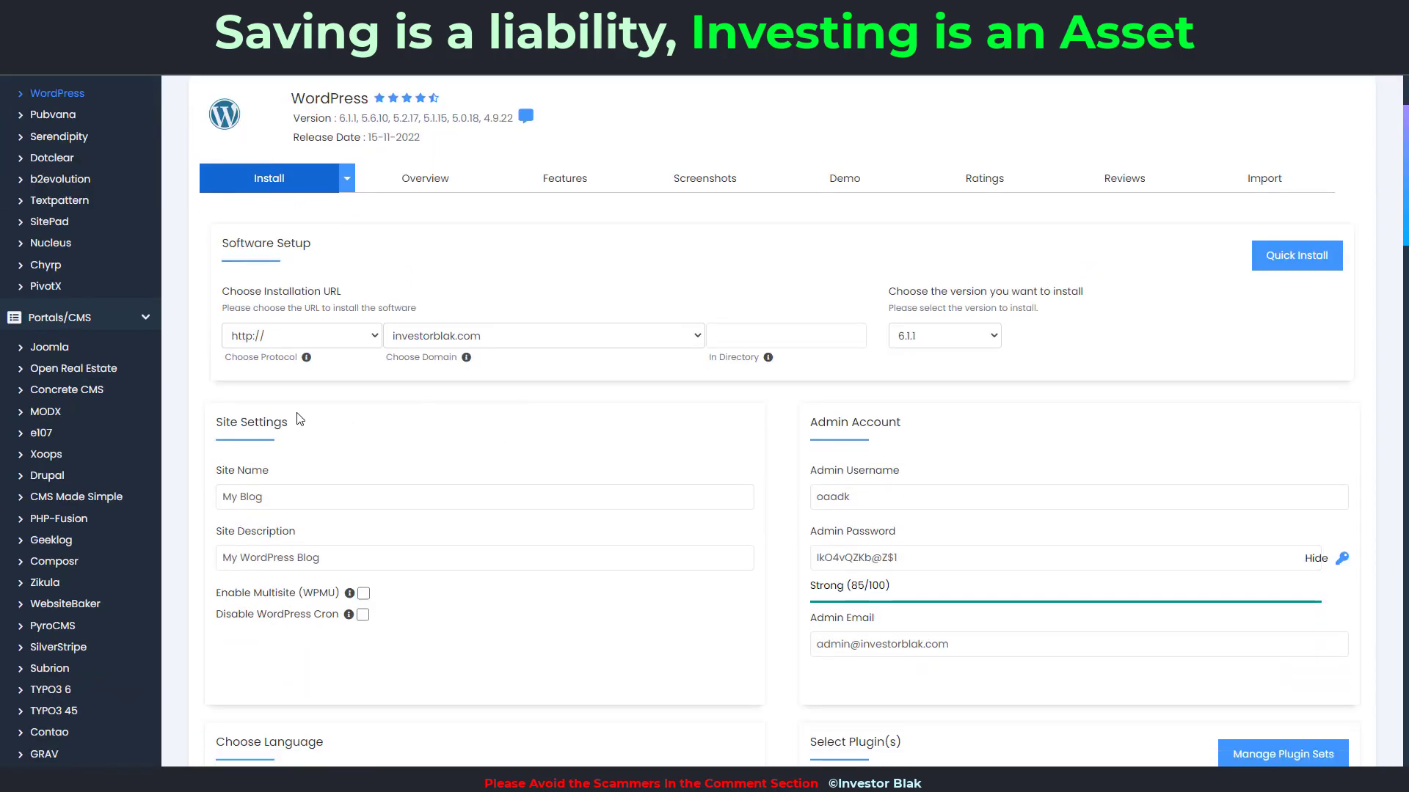
left_click(588, 343)
left_click(408, 367)
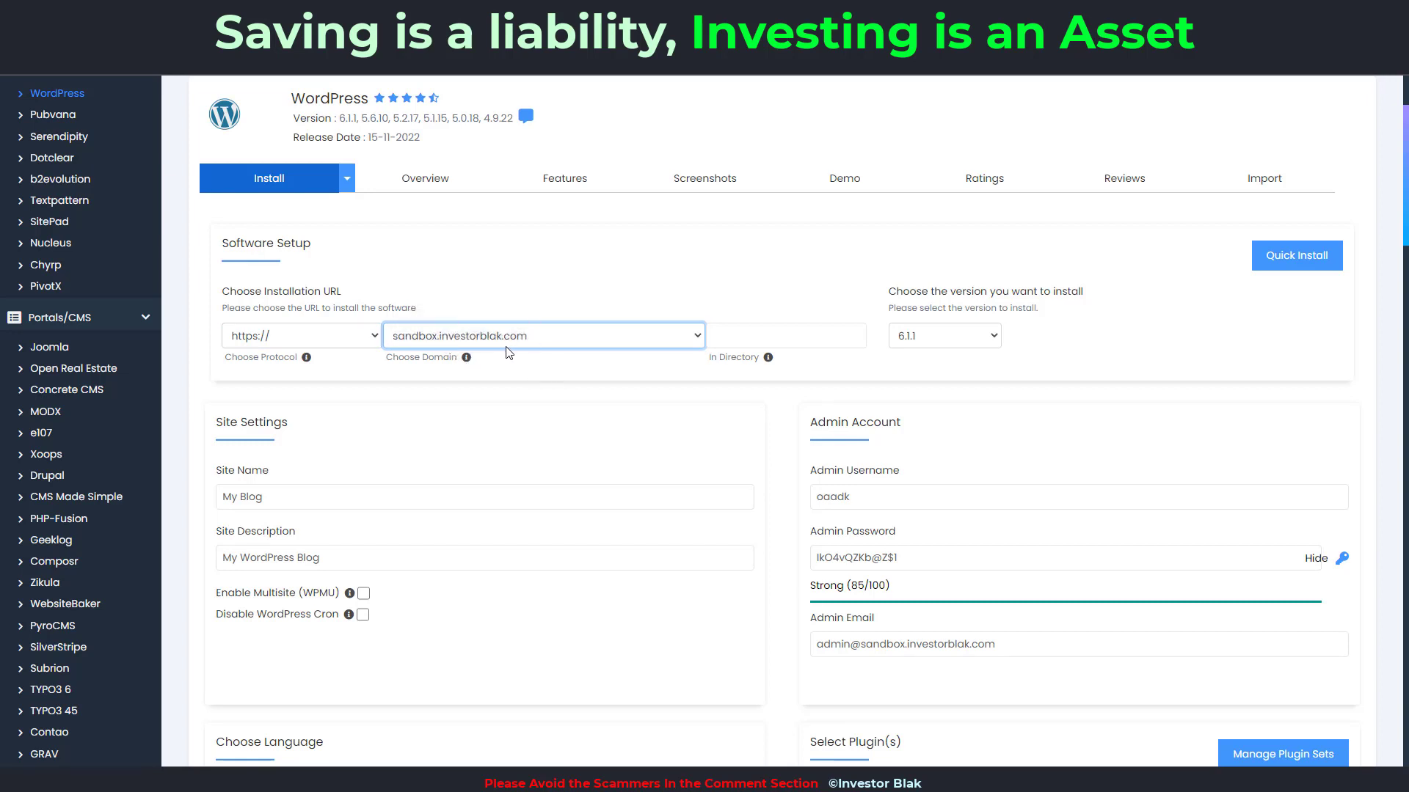
Step: Set the site name to "sandbox" in the site settings and review the language, plugin and theme options
scroll(509, 353, "down", 3)
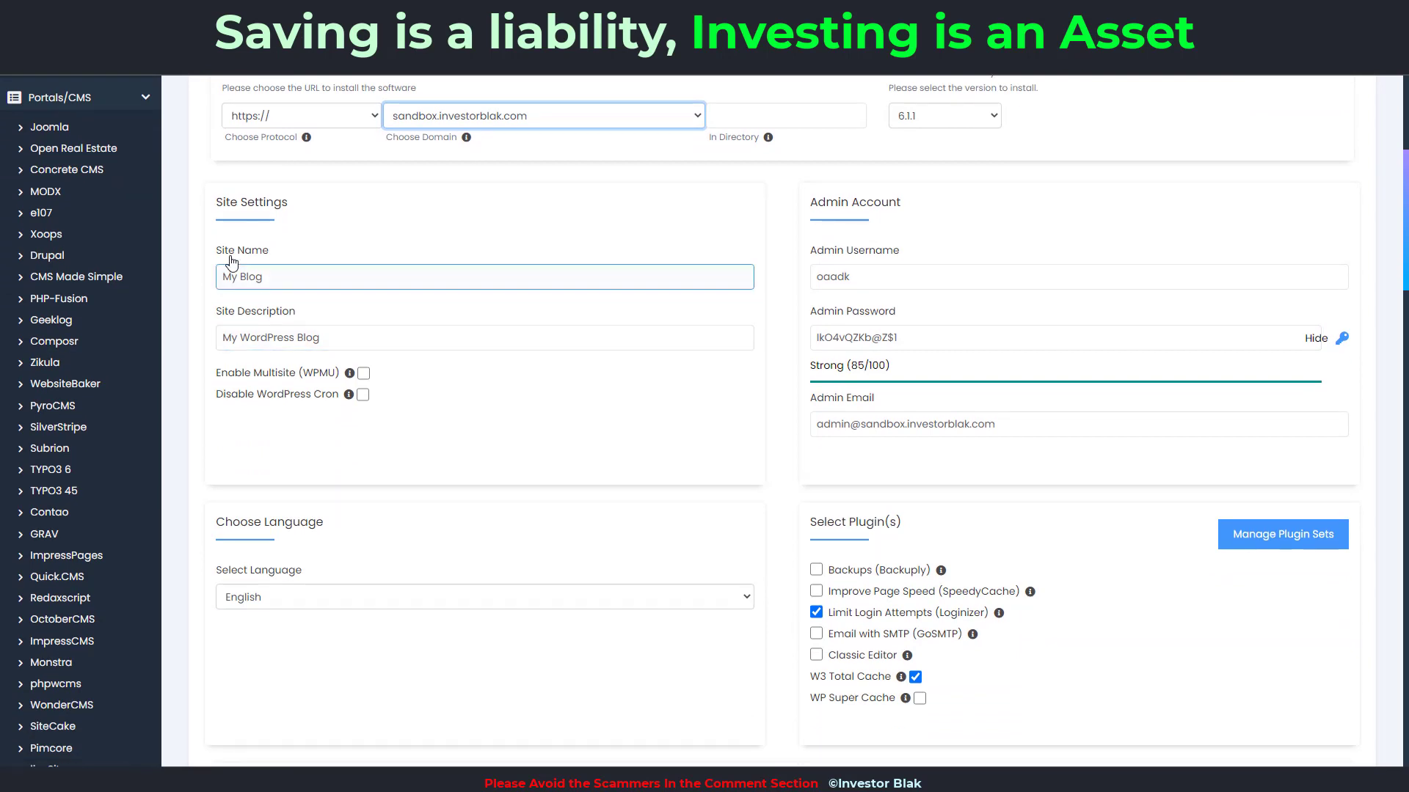
left_click_drag(272, 280, 183, 284)
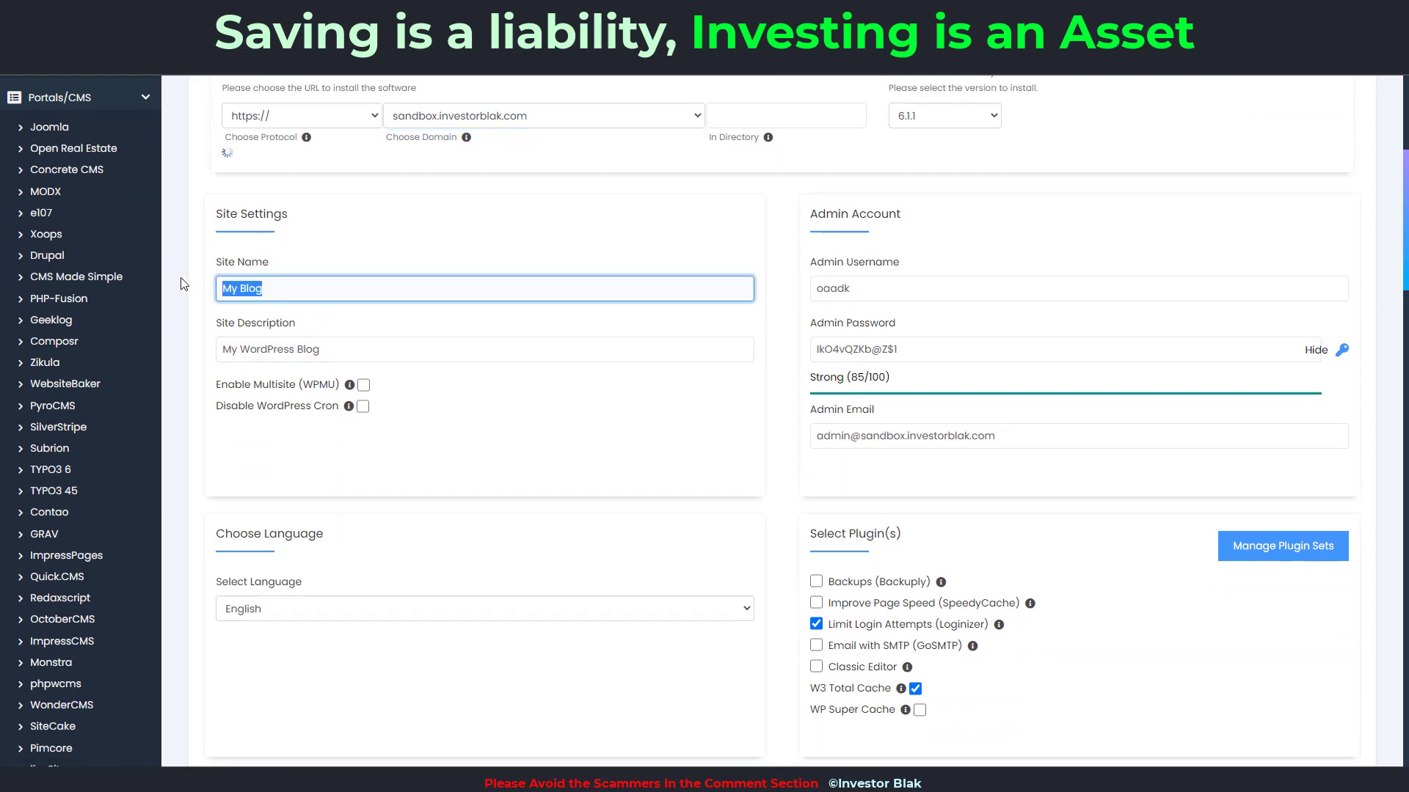
type("sandbox")
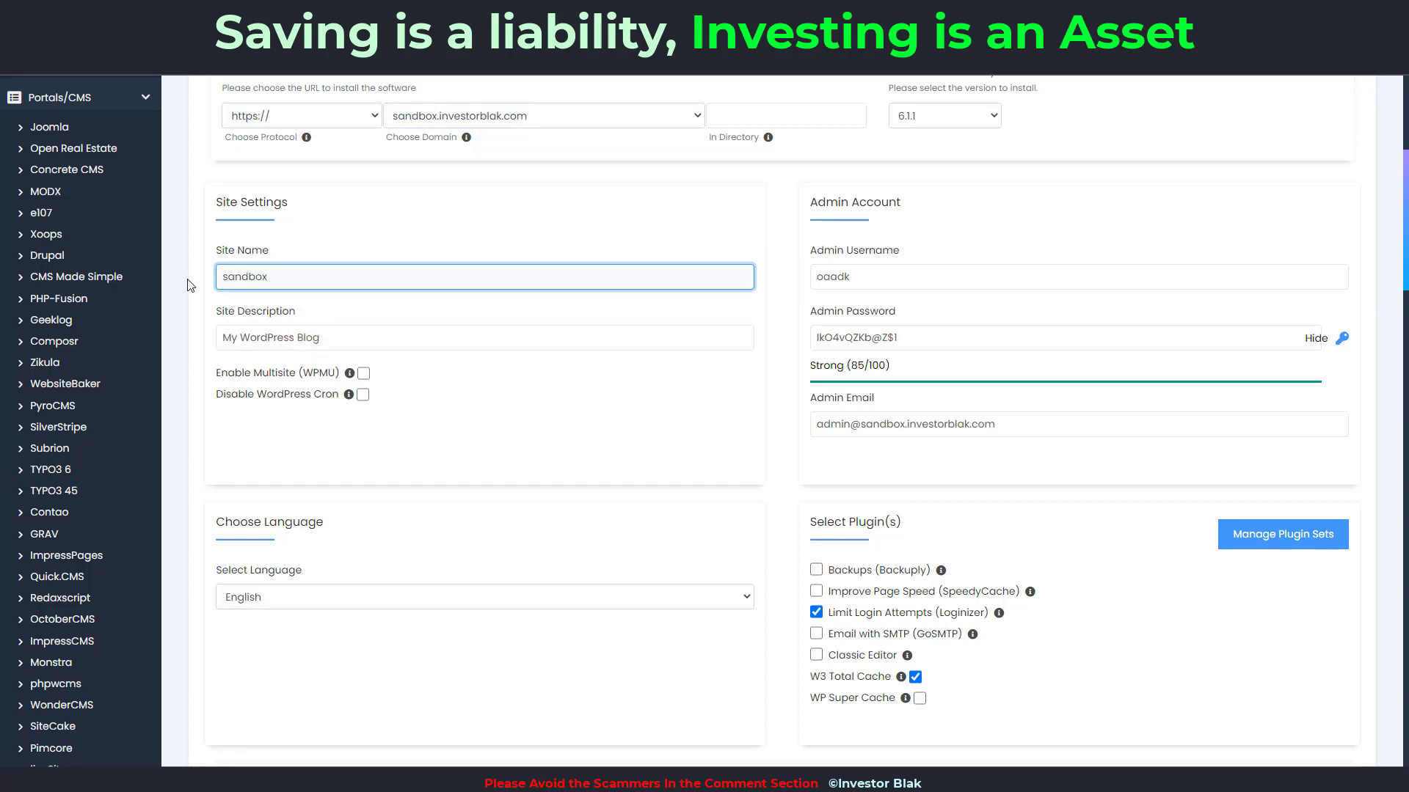
left_click(333, 338)
scroll(383, 355, "down", 1)
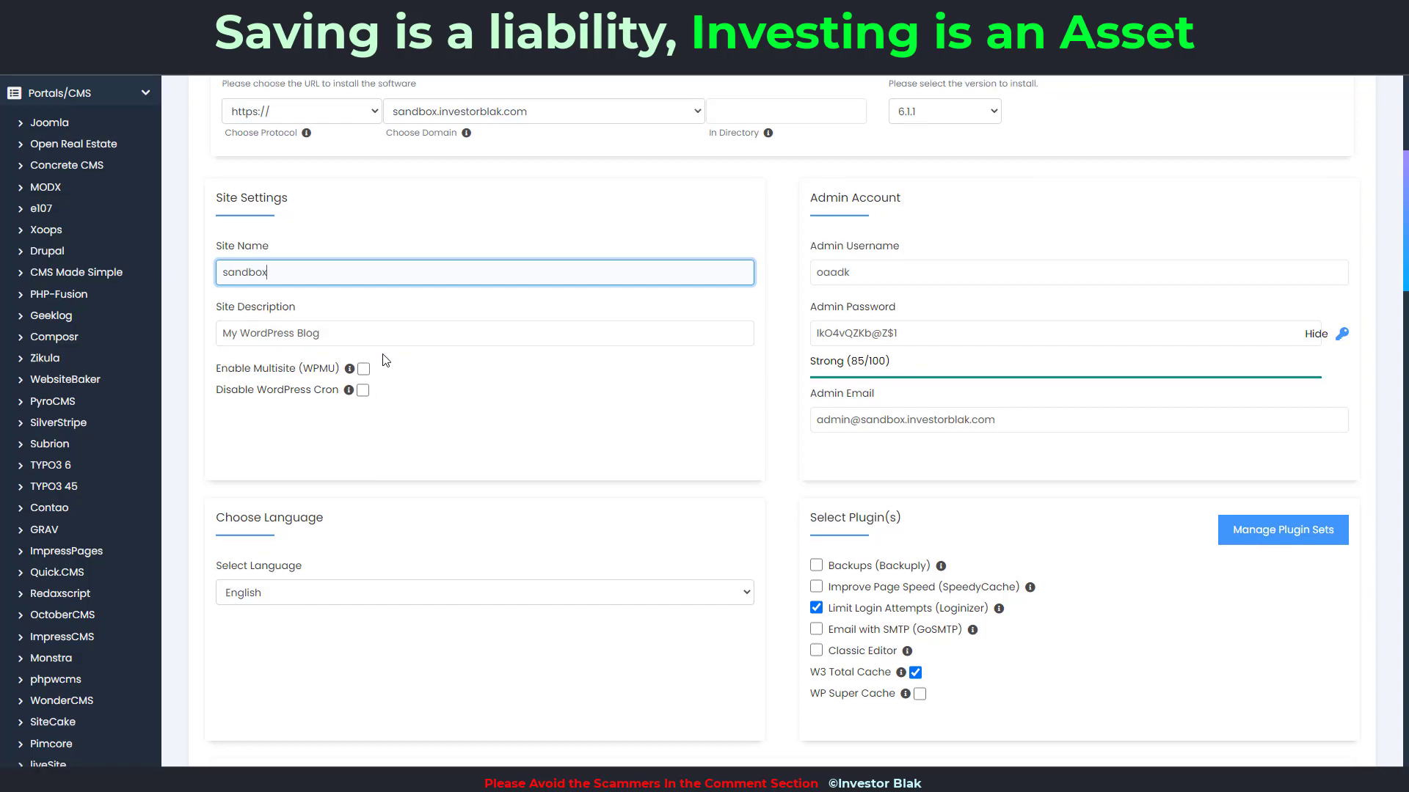
scroll(384, 356, "down", 4)
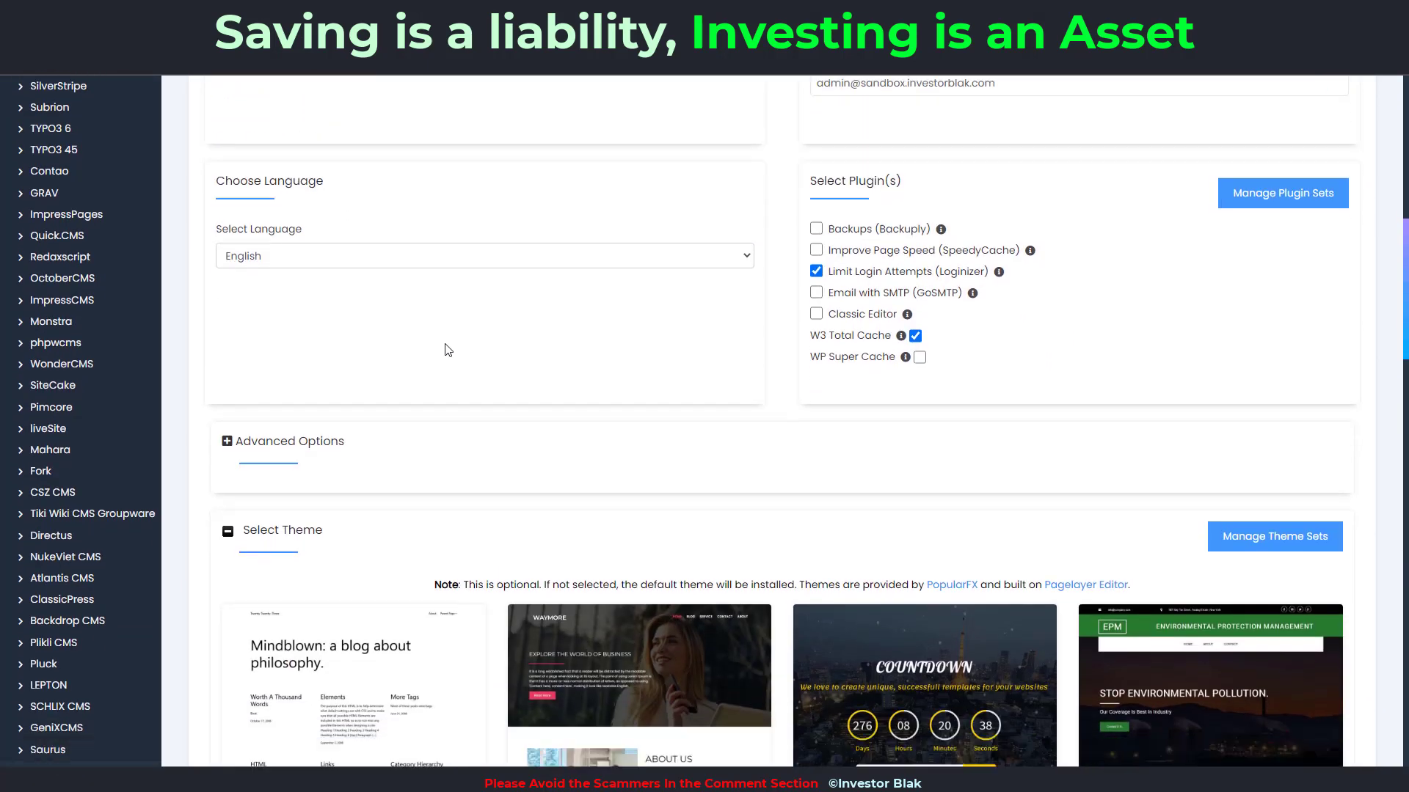
Step: Set the admin username to "sandbox" and enter a new admin password for the WordPress site
scroll(463, 330, "up", 5)
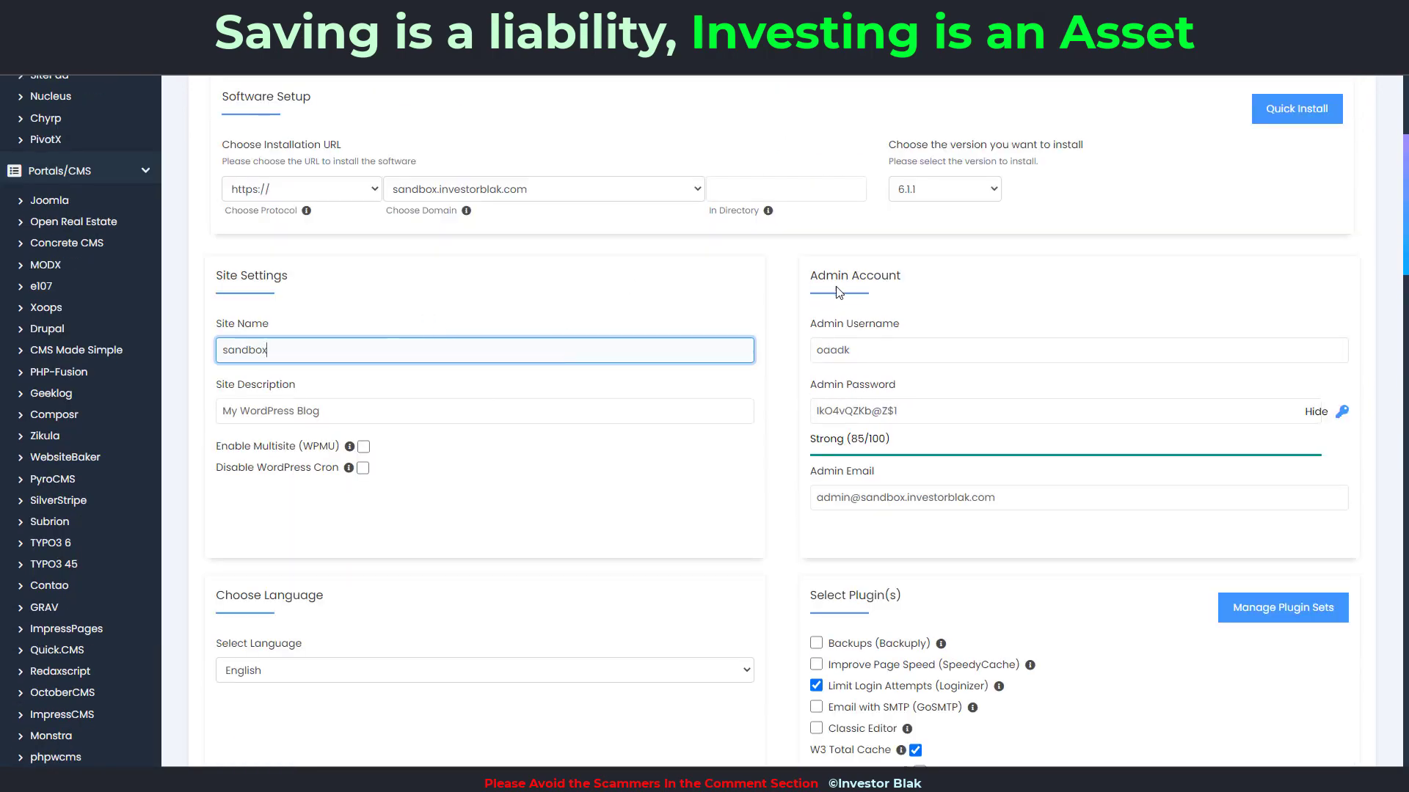
scroll(855, 308, "down", 1)
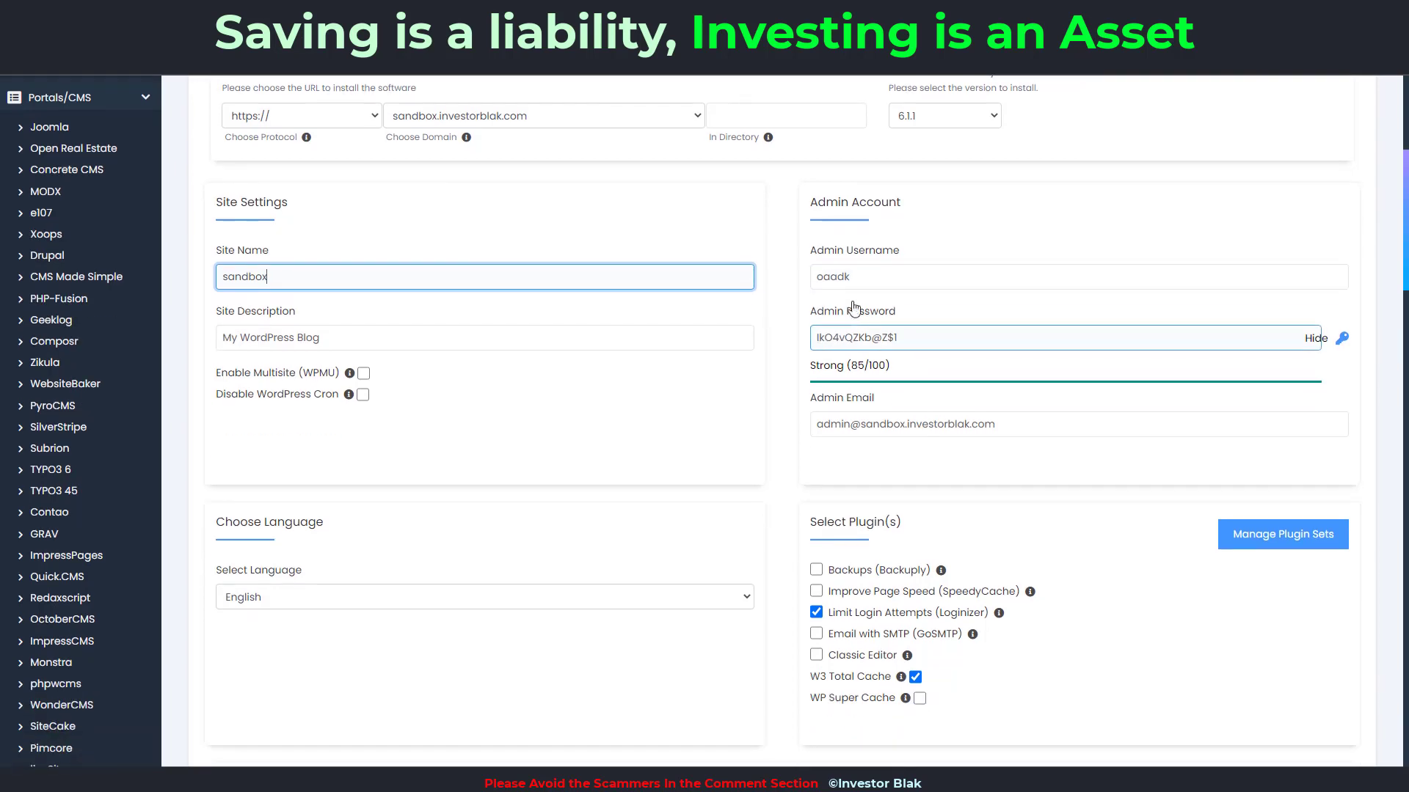
double_click(876, 281)
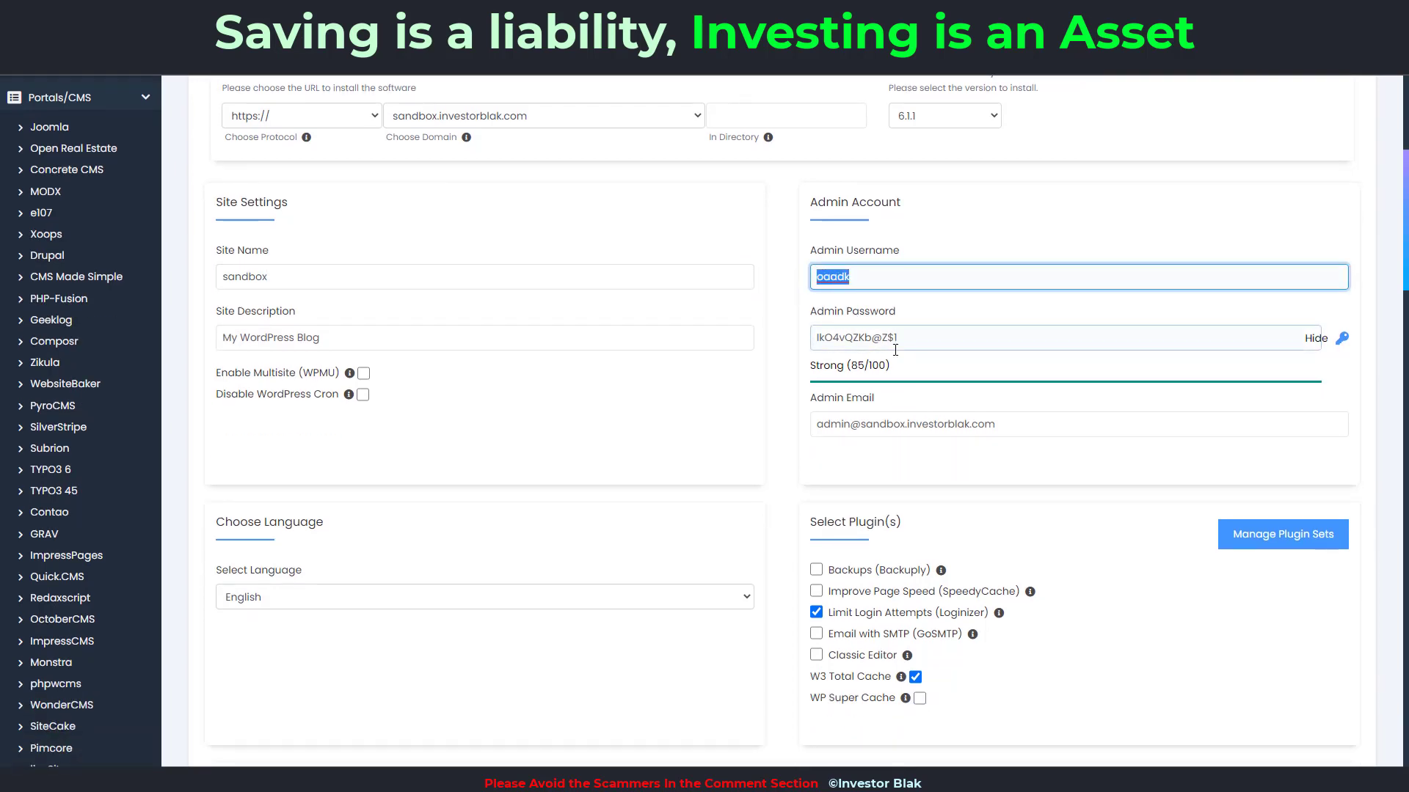
left_click_drag(904, 338, 774, 340)
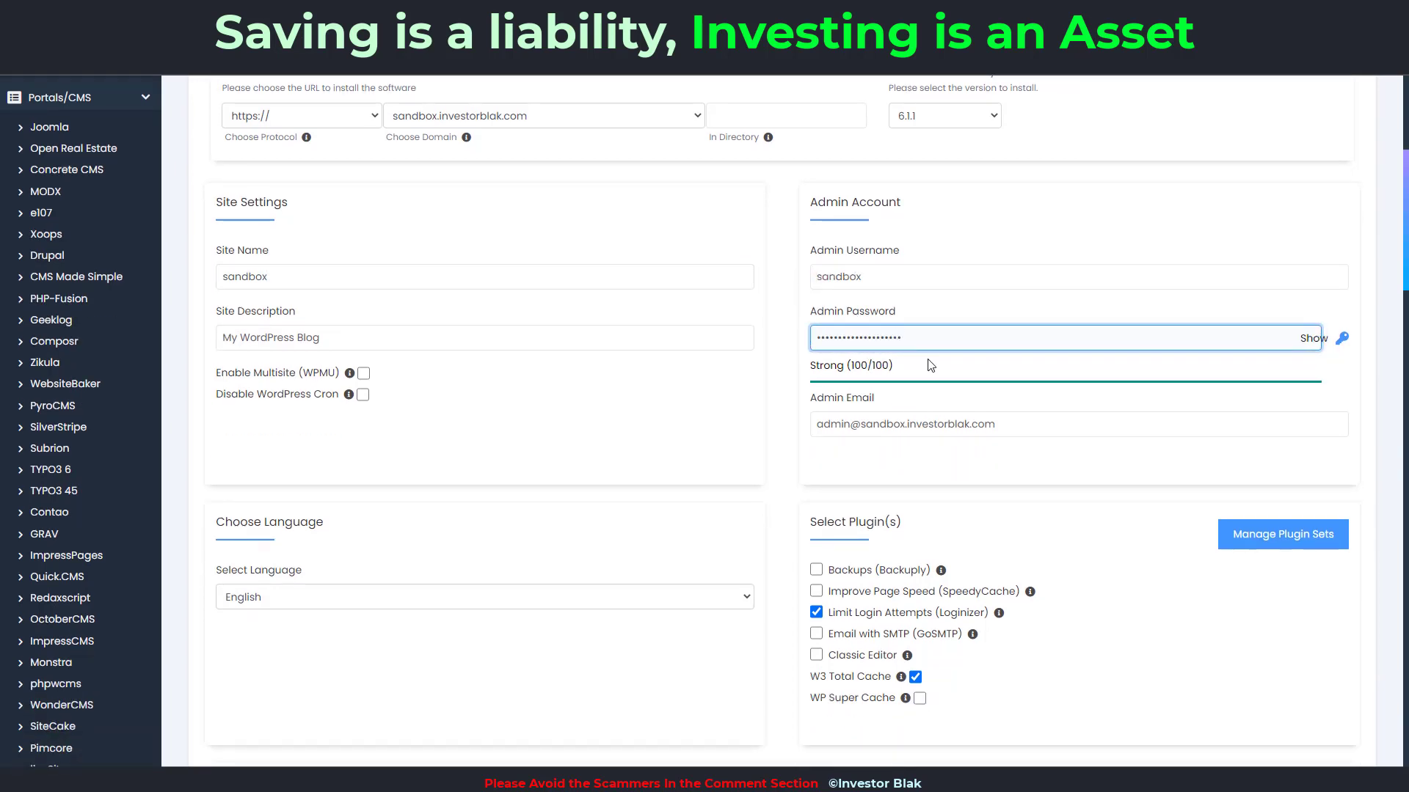
Step: Check the entered installation settings and choose WordPress version 6.1.1 to install
scroll(963, 370, "down", 3)
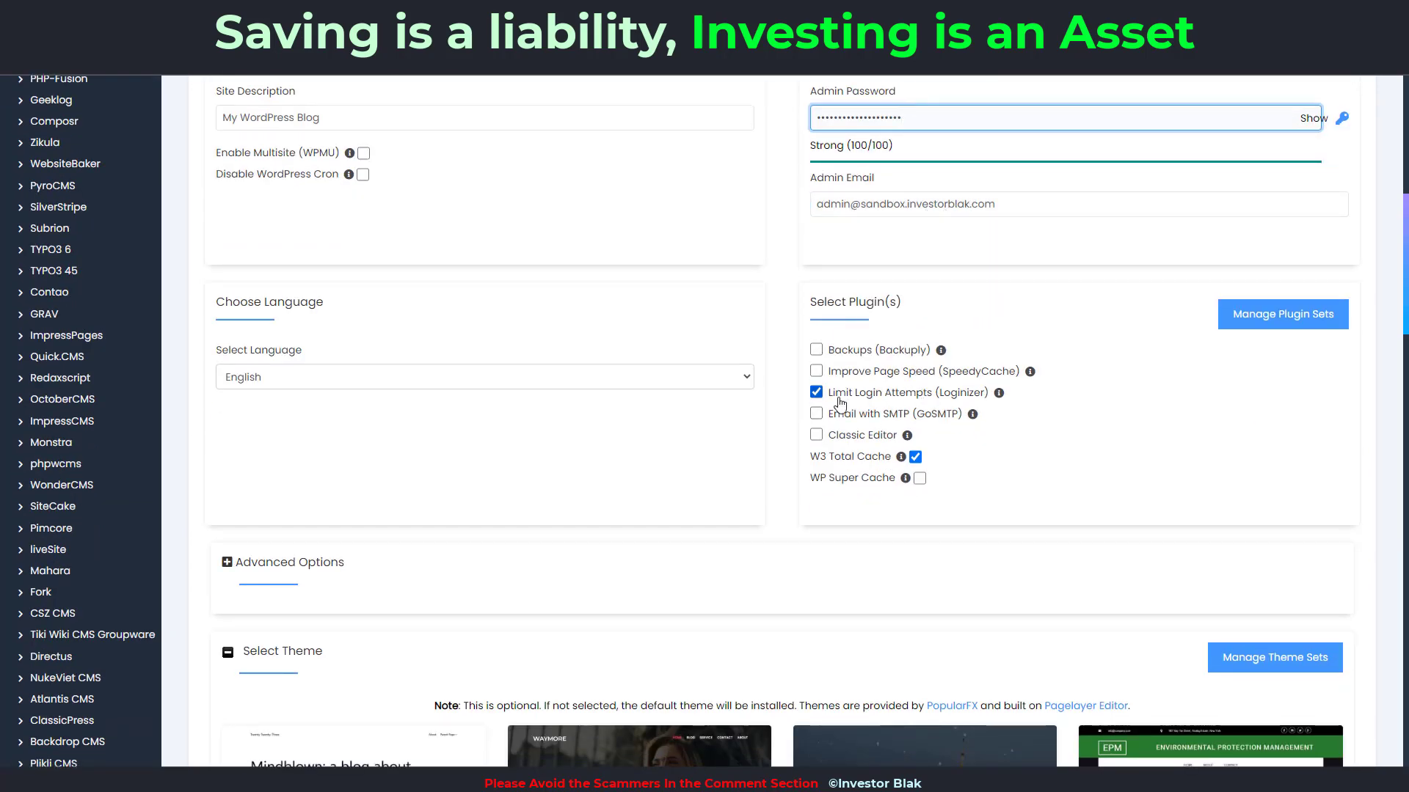
scroll(736, 371, "up", 1)
scroll(736, 371, "up", 3)
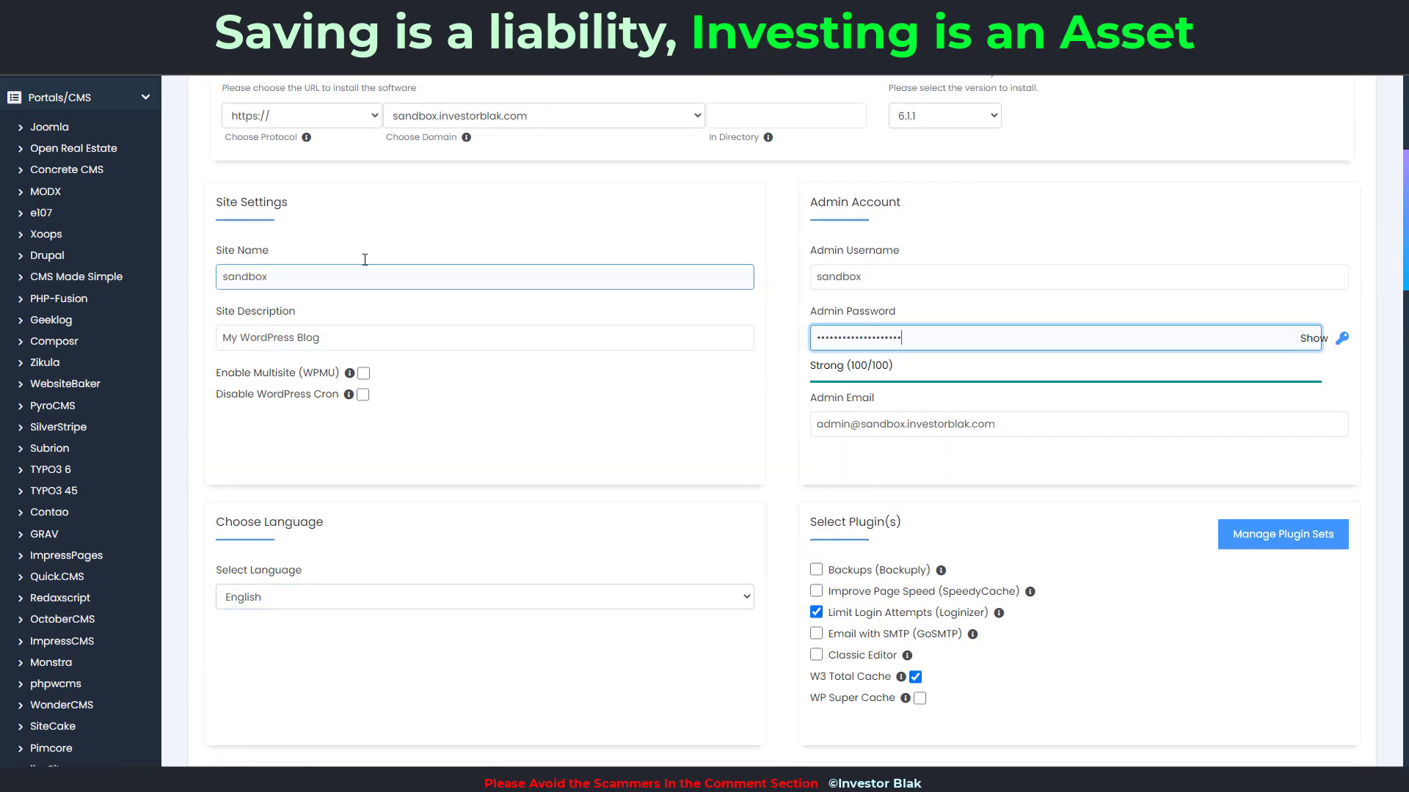
scroll(642, 314, "up", 1)
scroll(642, 314, "up", 1)
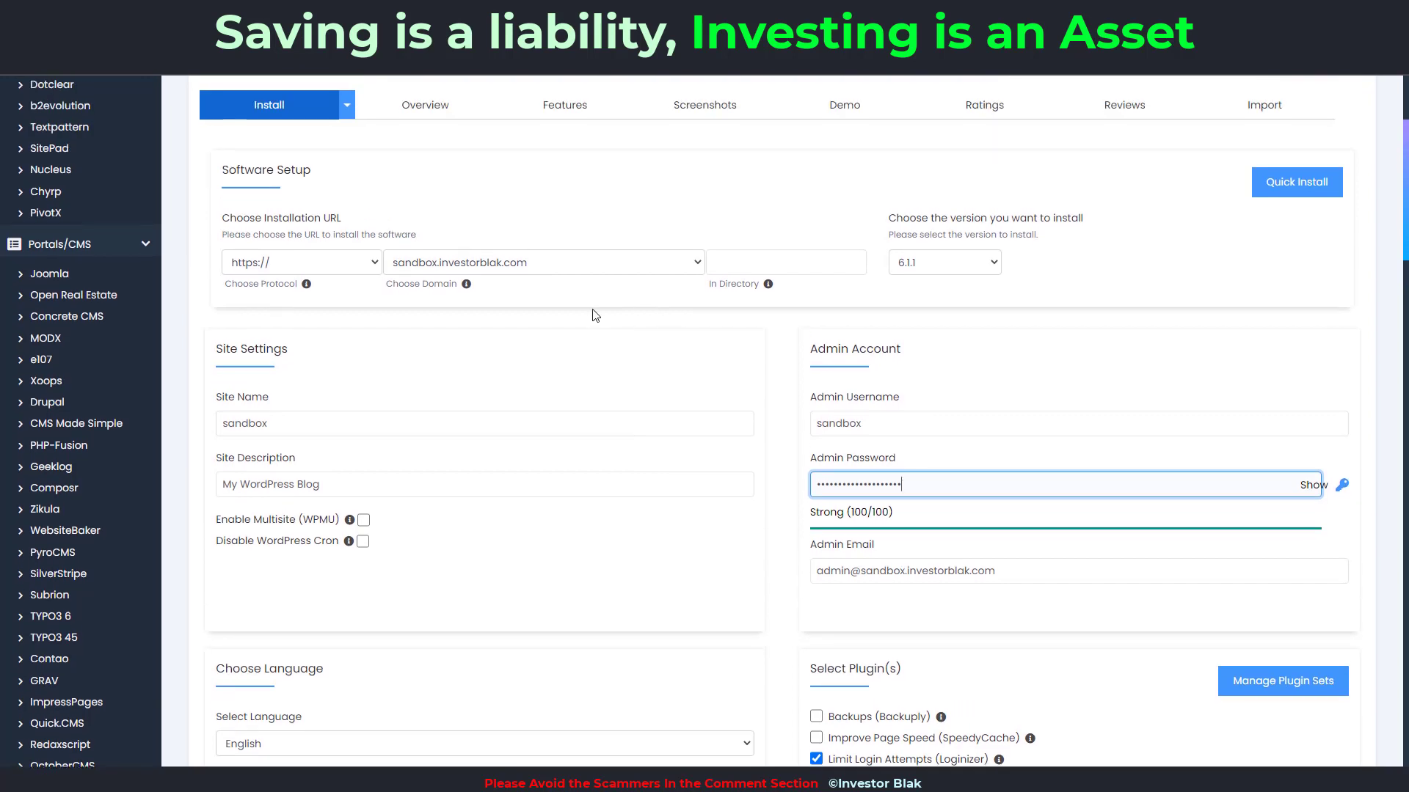
left_click(974, 268)
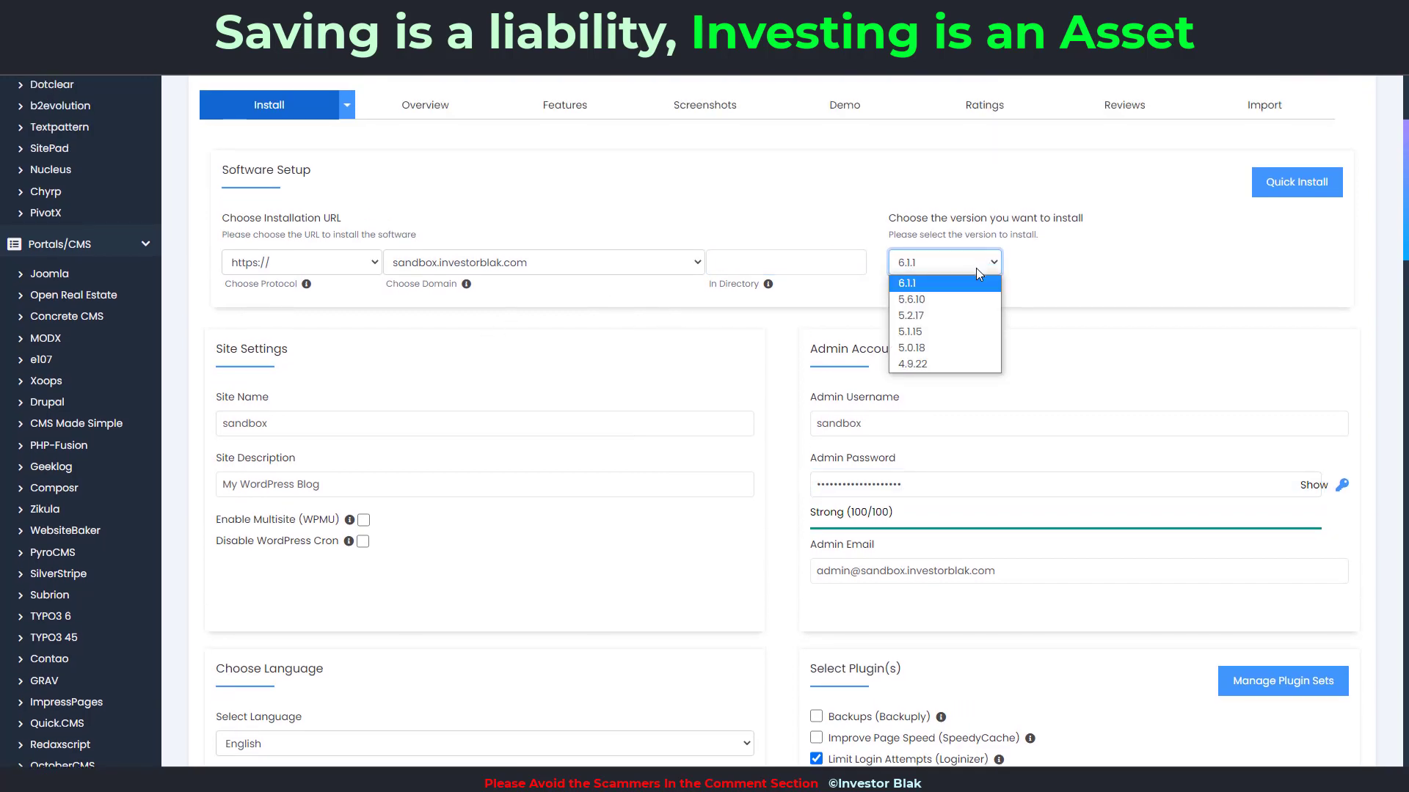
left_click(909, 288)
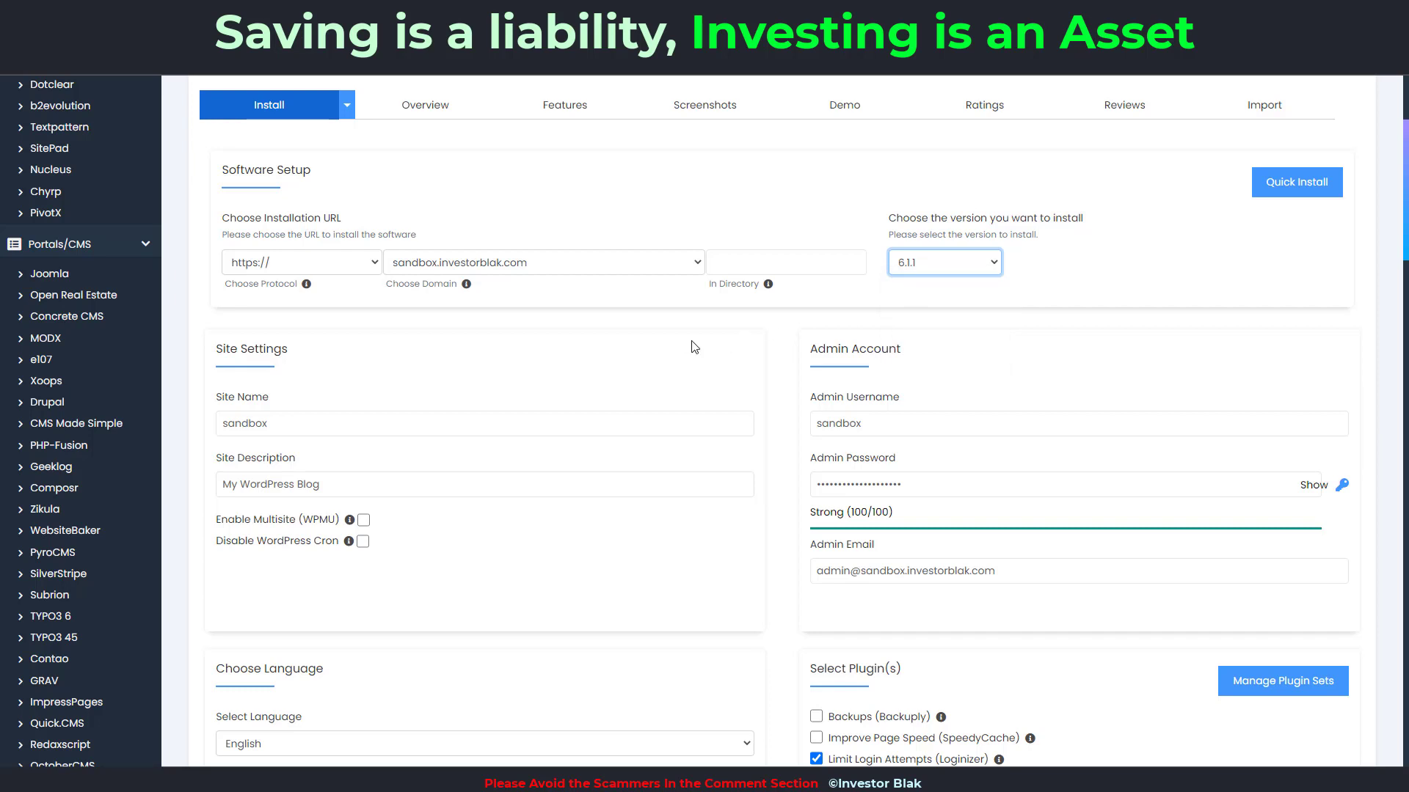
Step: Start the WordPress installation with the default theme, leaving the e-mail field for installation details empty
scroll(694, 349, "down", 2)
scroll(680, 364, "down", 10)
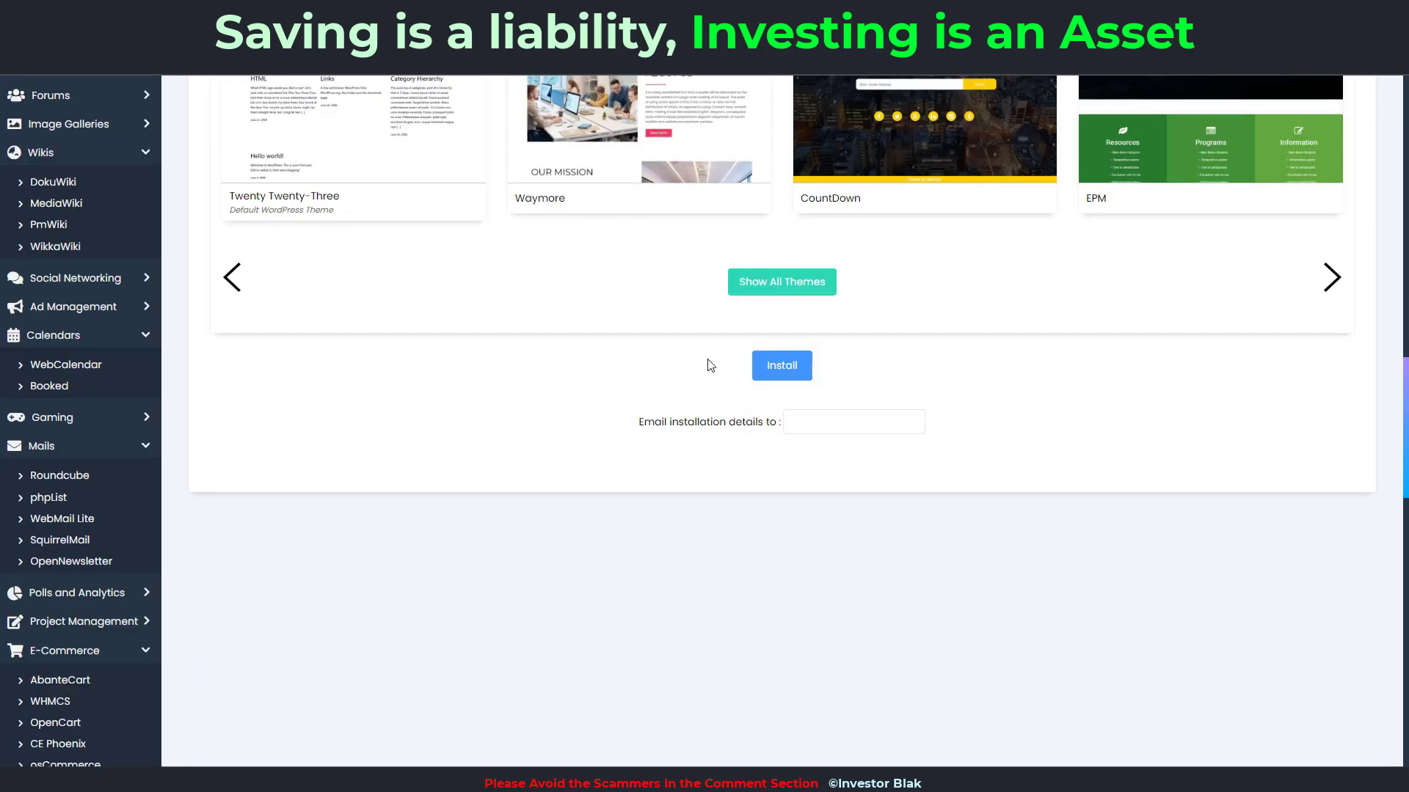
left_click(779, 373)
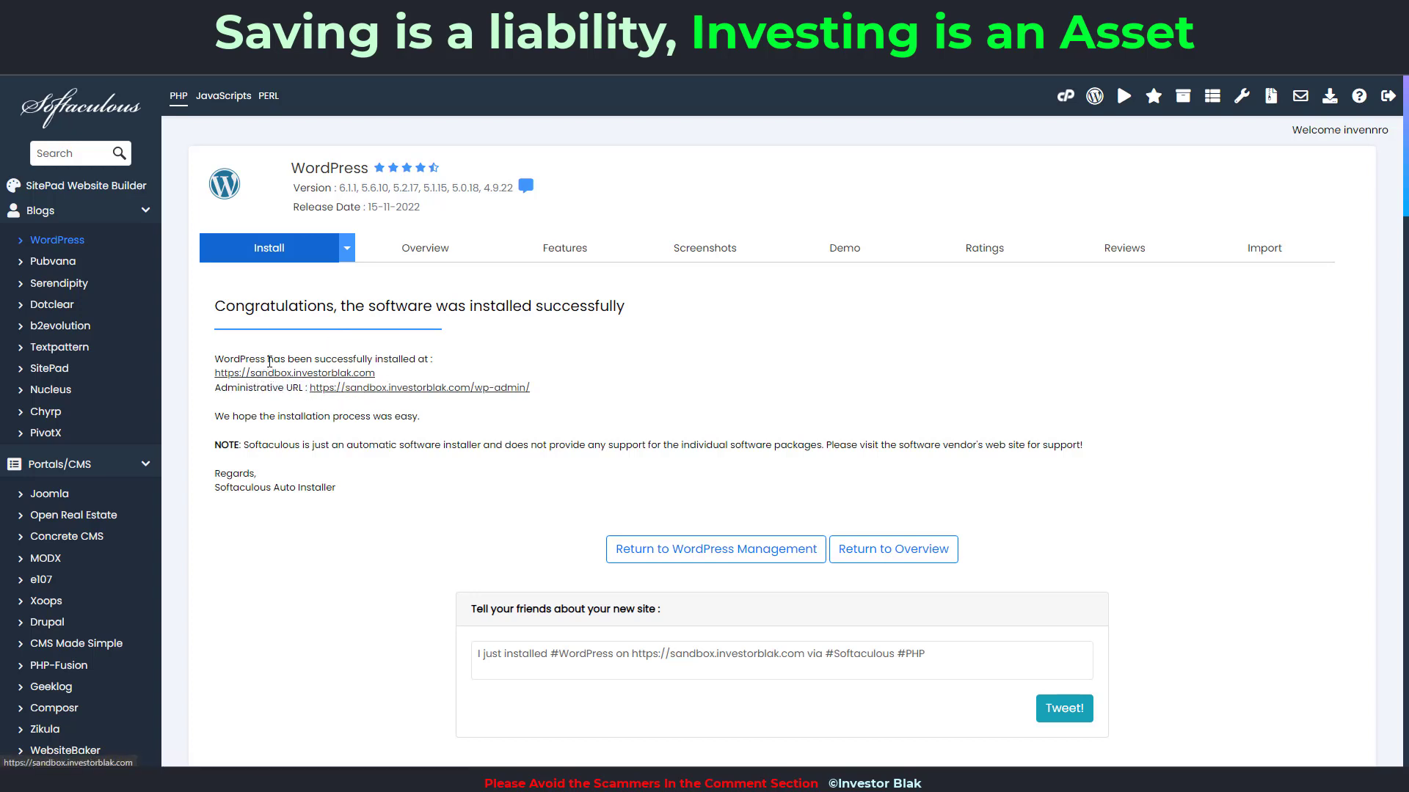
Step: Open the new site's address sandbox.investorblak.com and its wp-admin administrative address in separate new tabs
right_click(290, 376)
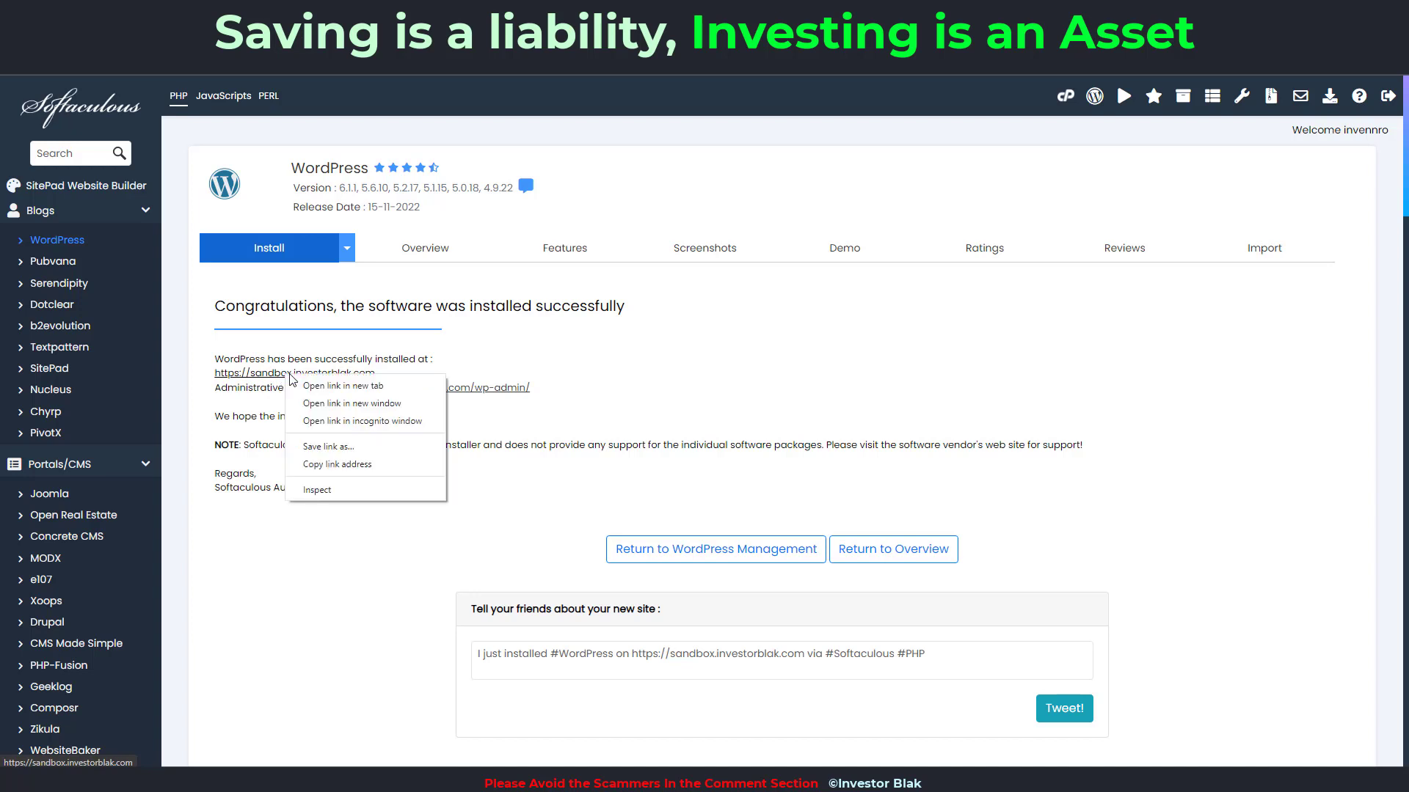
left_click(305, 386)
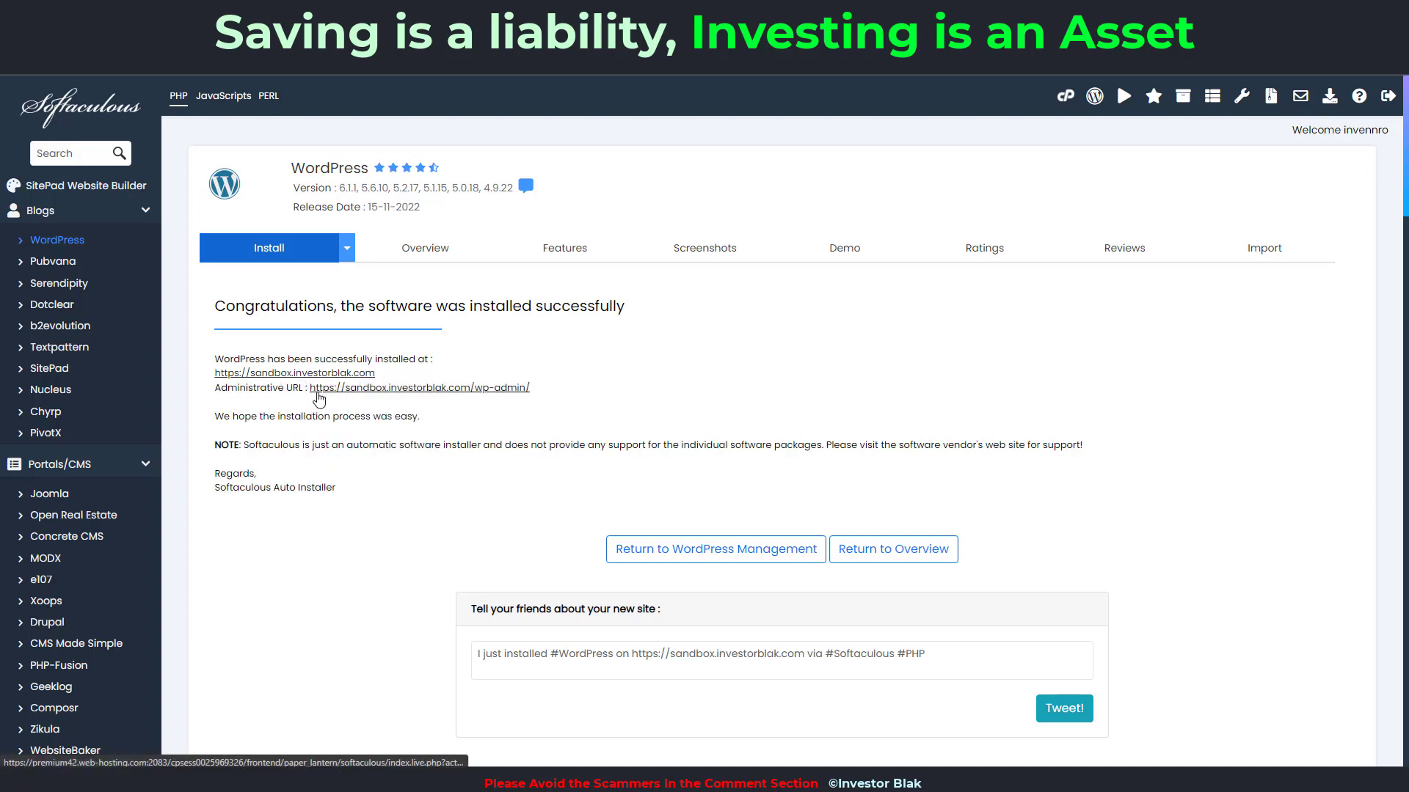
right_click(386, 389)
left_click(418, 402)
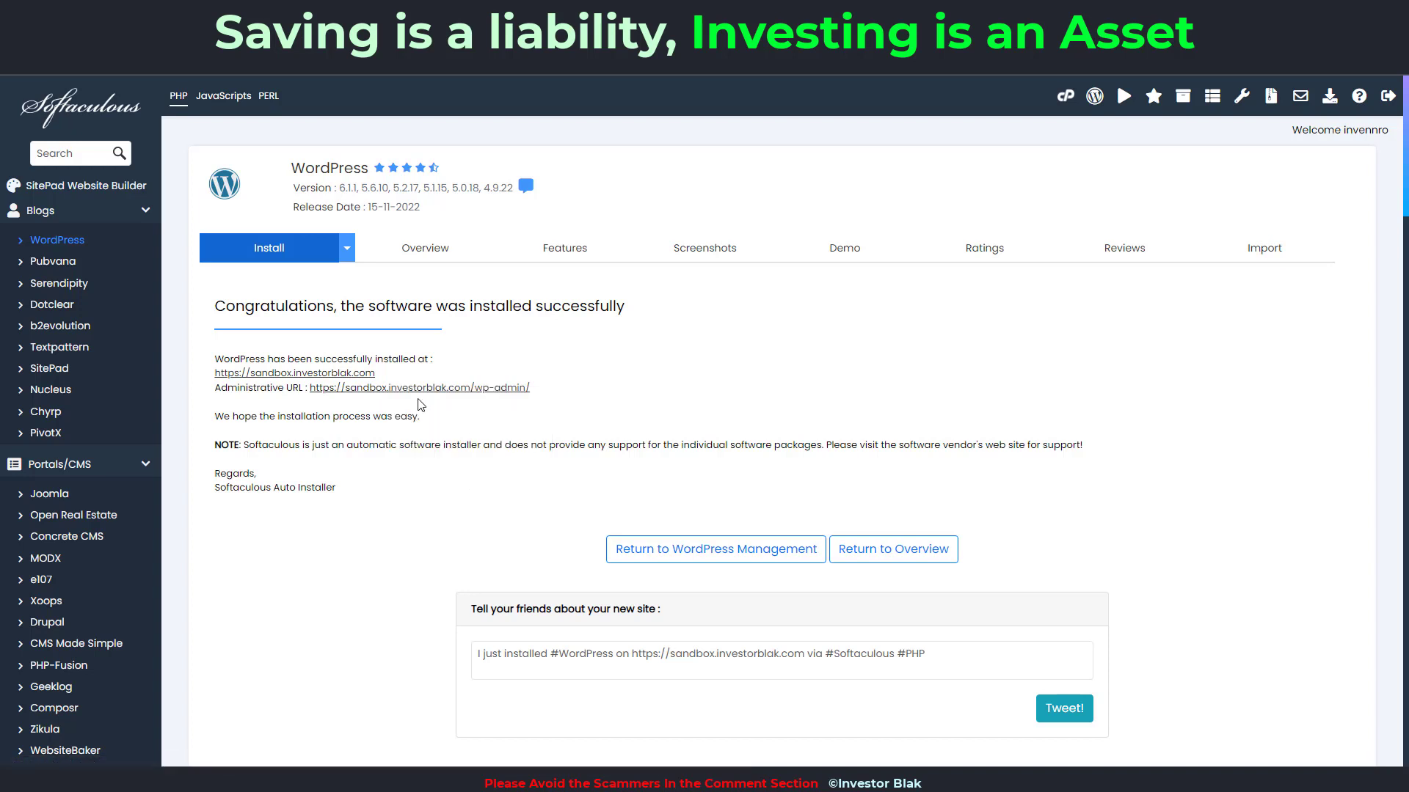
Step: Look over the homepage of the newly installed WordPress site and its "sandbox" site name
left_click(638, 11)
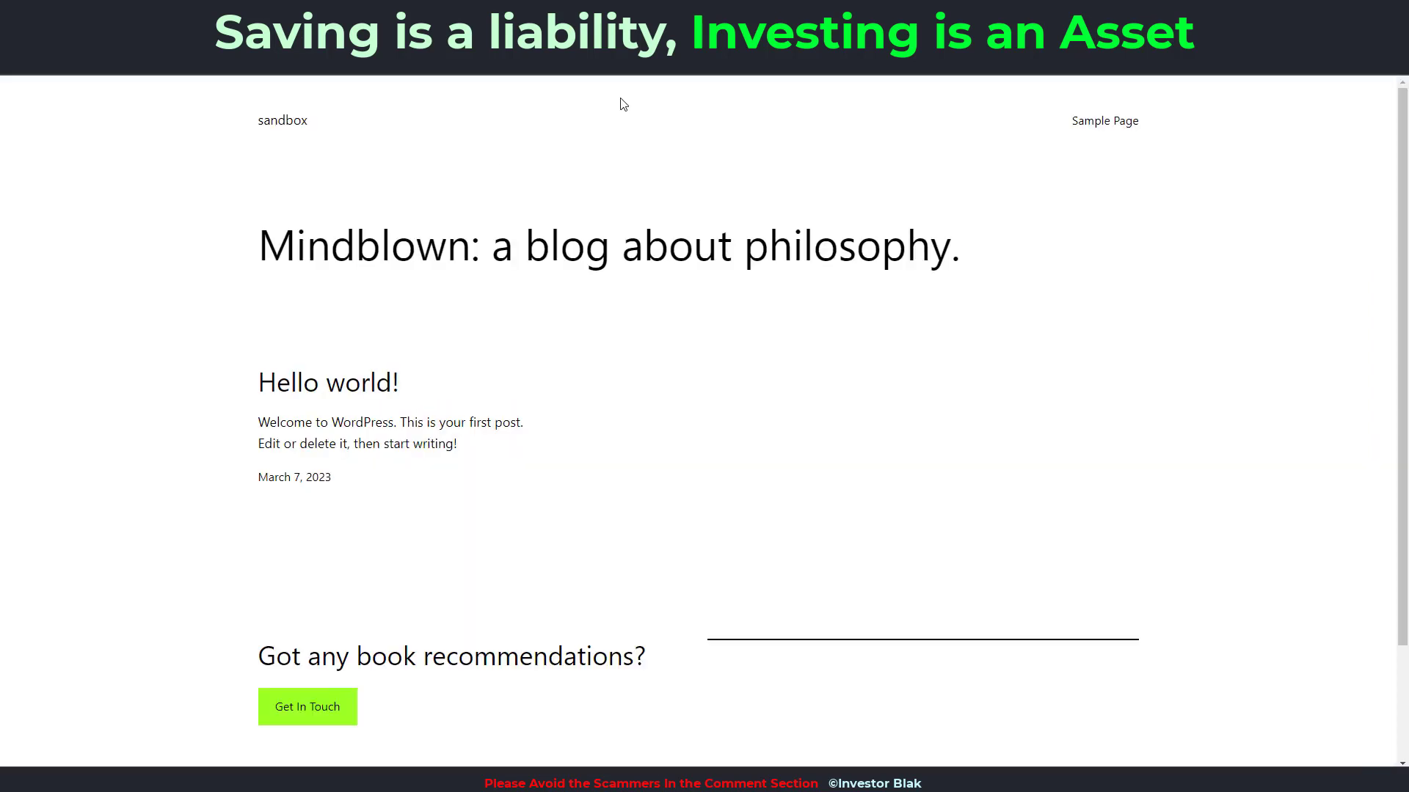
scroll(384, 364, "down", 3)
scroll(387, 367, "up", 3)
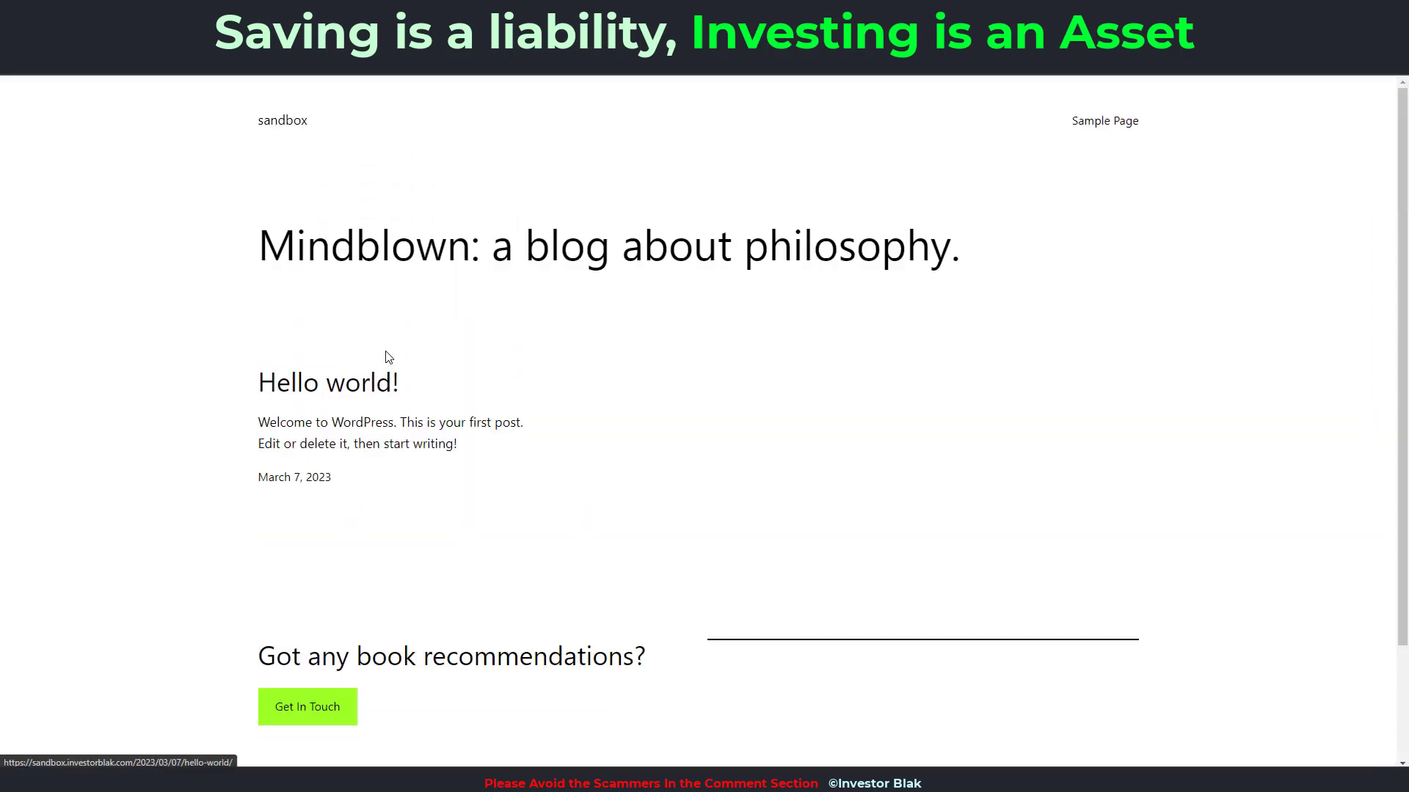
scroll(387, 355, "down", 2)
scroll(386, 355, "up", 2)
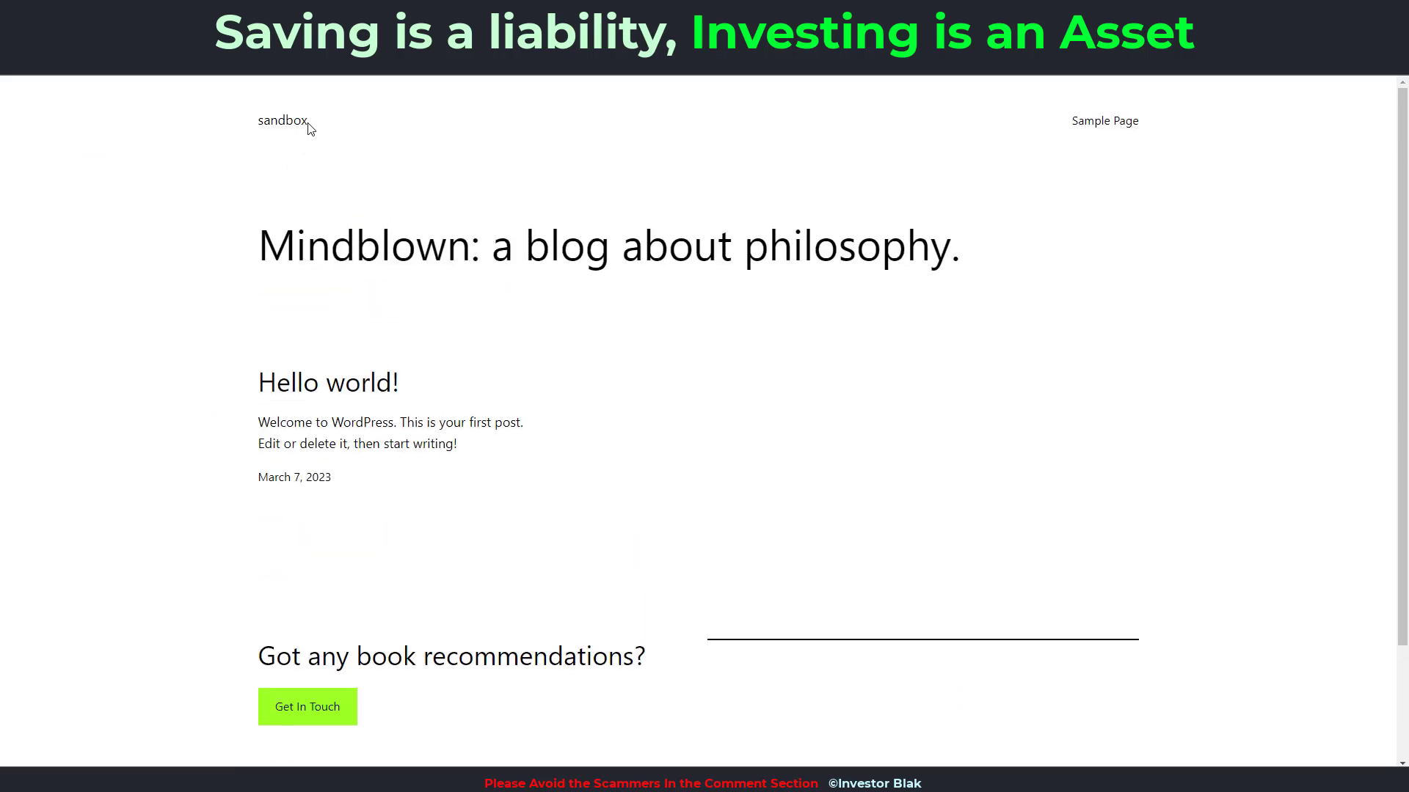
left_click_drag(309, 125, 250, 126)
Step: Switch to the site's WordPress admin dashboard and look through its contents
left_click(760, 11)
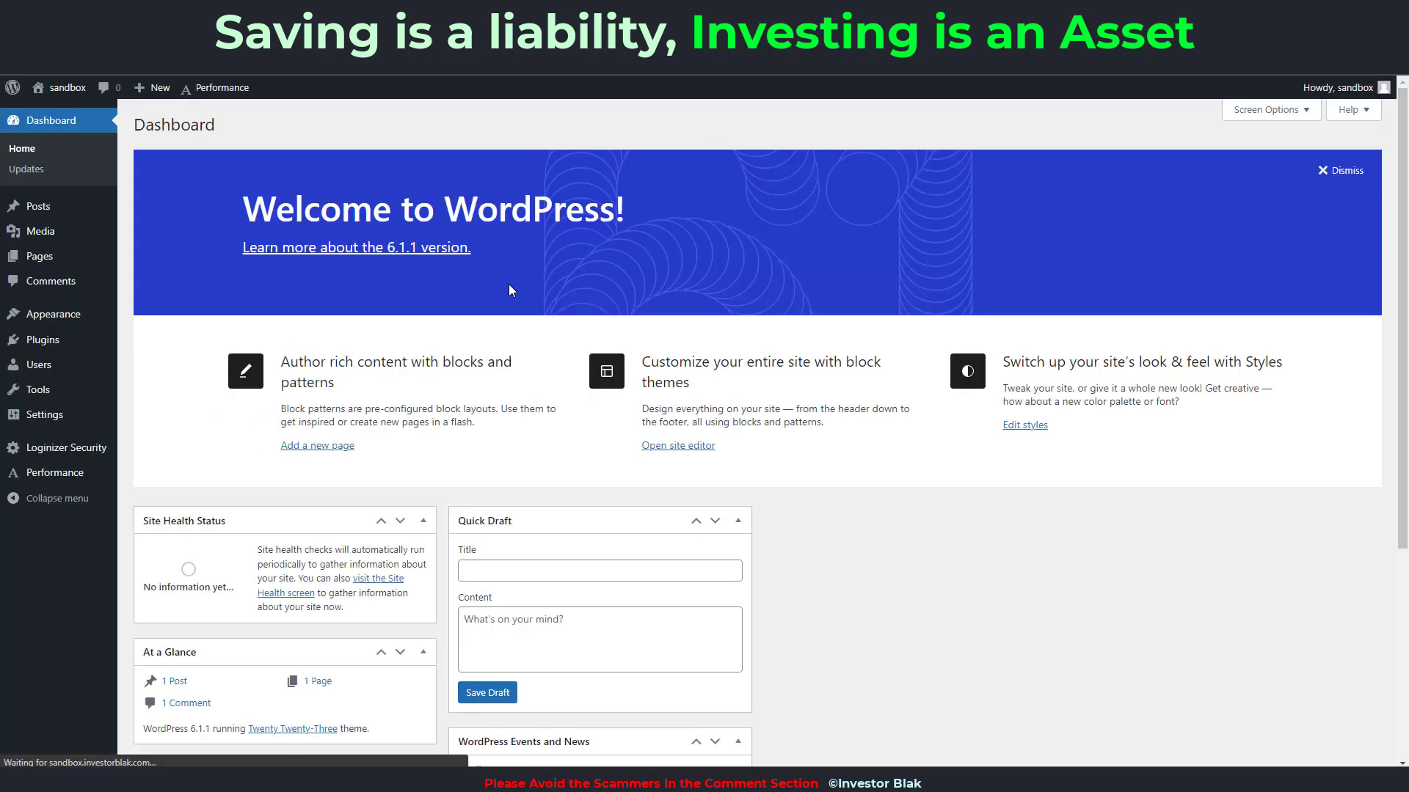
scroll(400, 284, "down", 5)
scroll(183, 355, "up", 5)
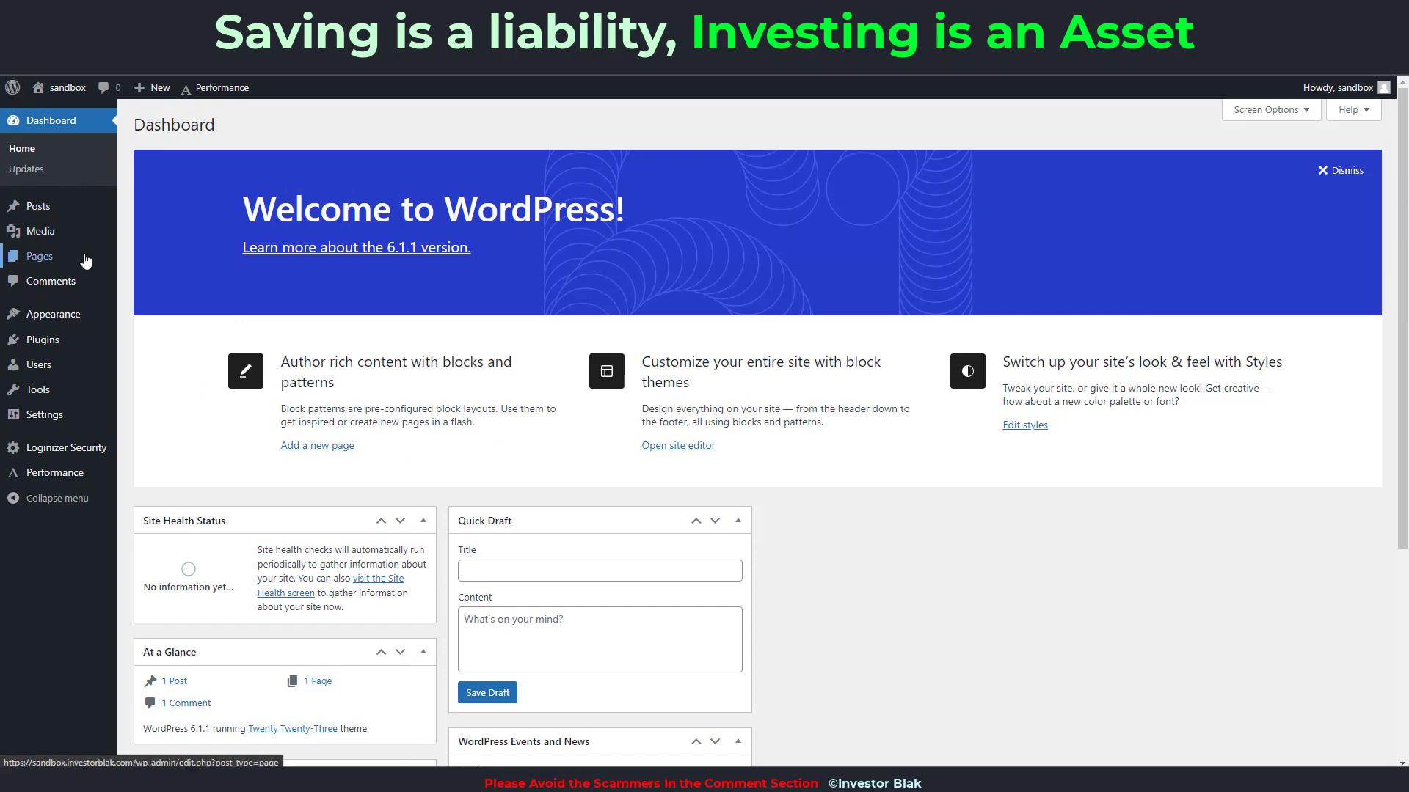
scroll(132, 297, "down", 5)
scroll(323, 411, "up", 4)
scroll(326, 413, "up", 1)
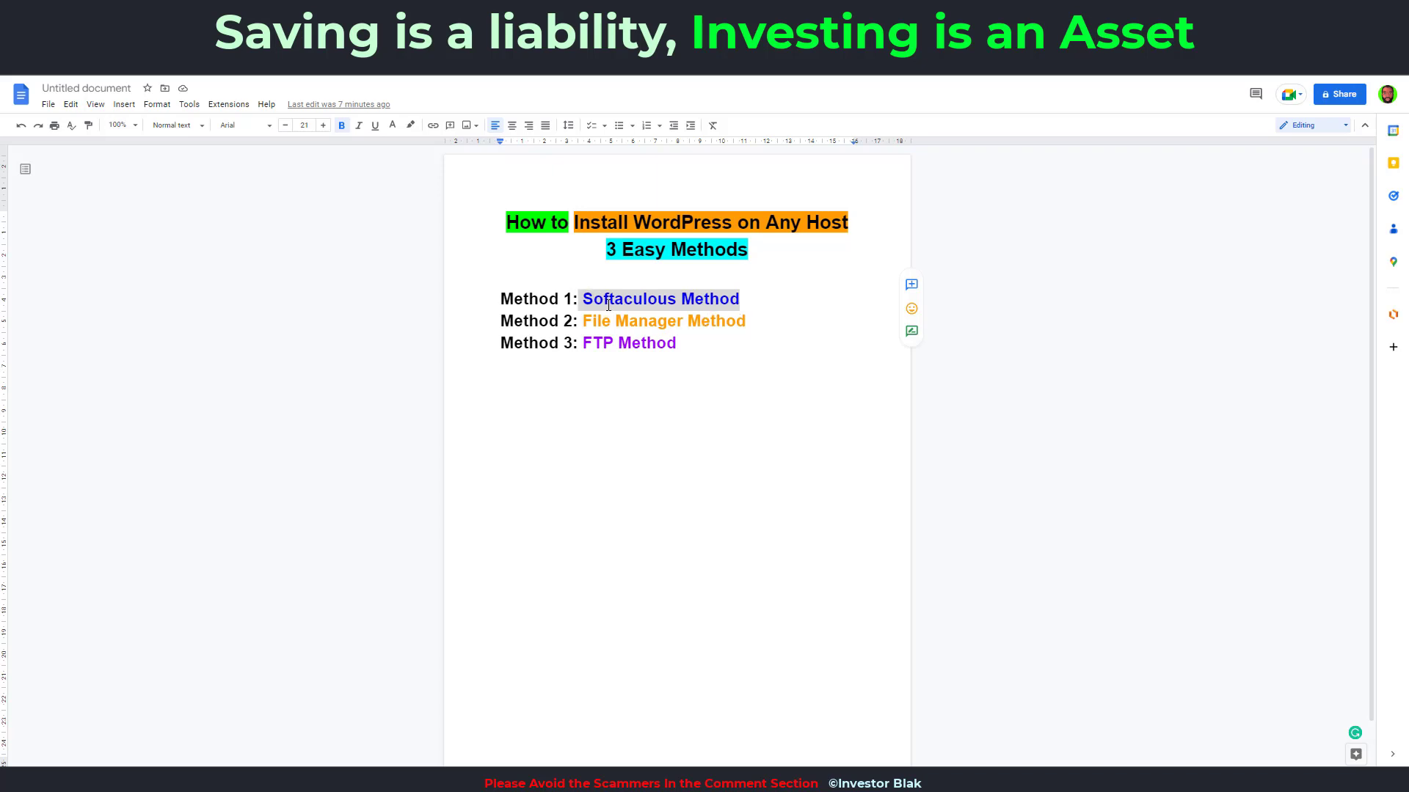
Step: In the Google Docs methods outline, clear the space after "Softaculous Method" and select the text "File Manager Method"
double_click(754, 298)
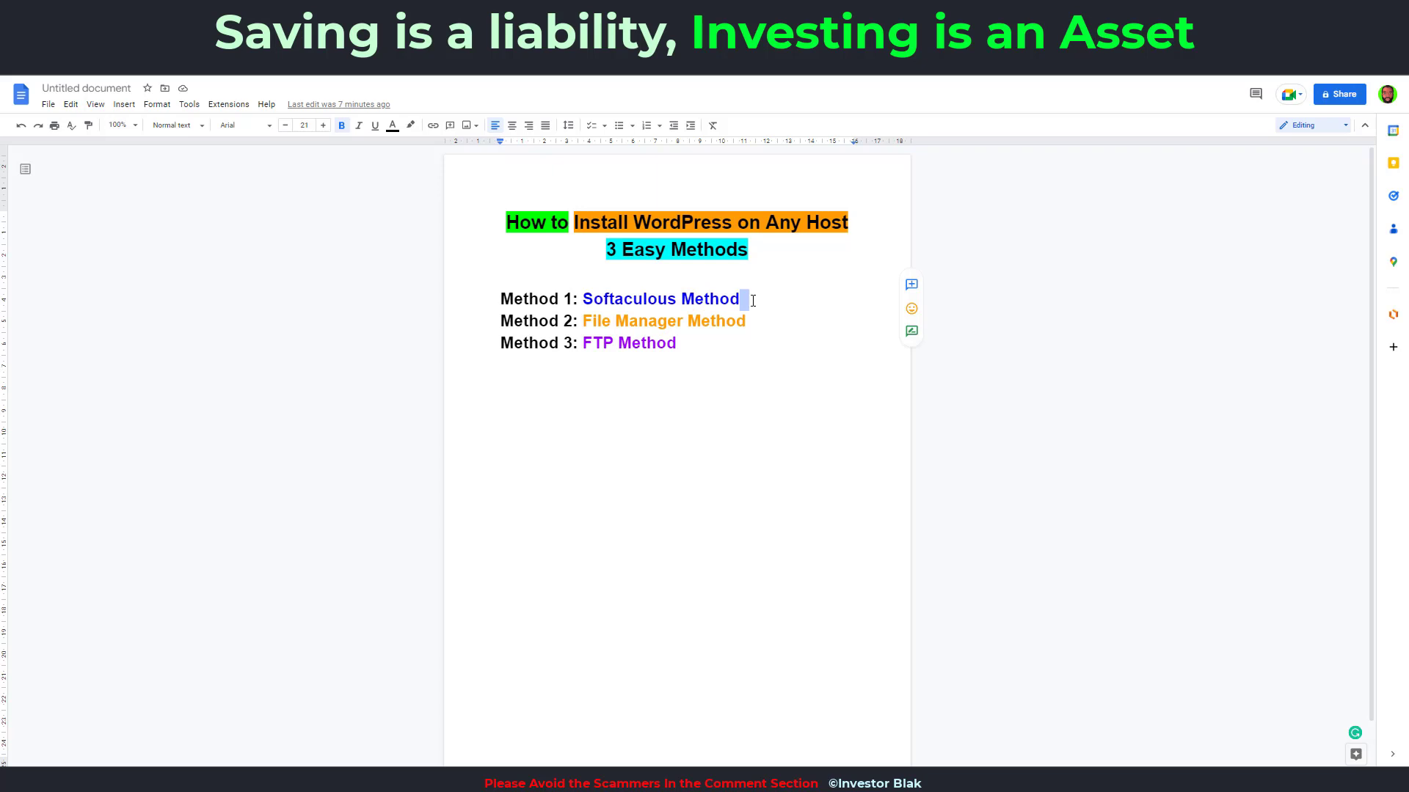
key("BackSpace")
left_click_drag(752, 327, 585, 323)
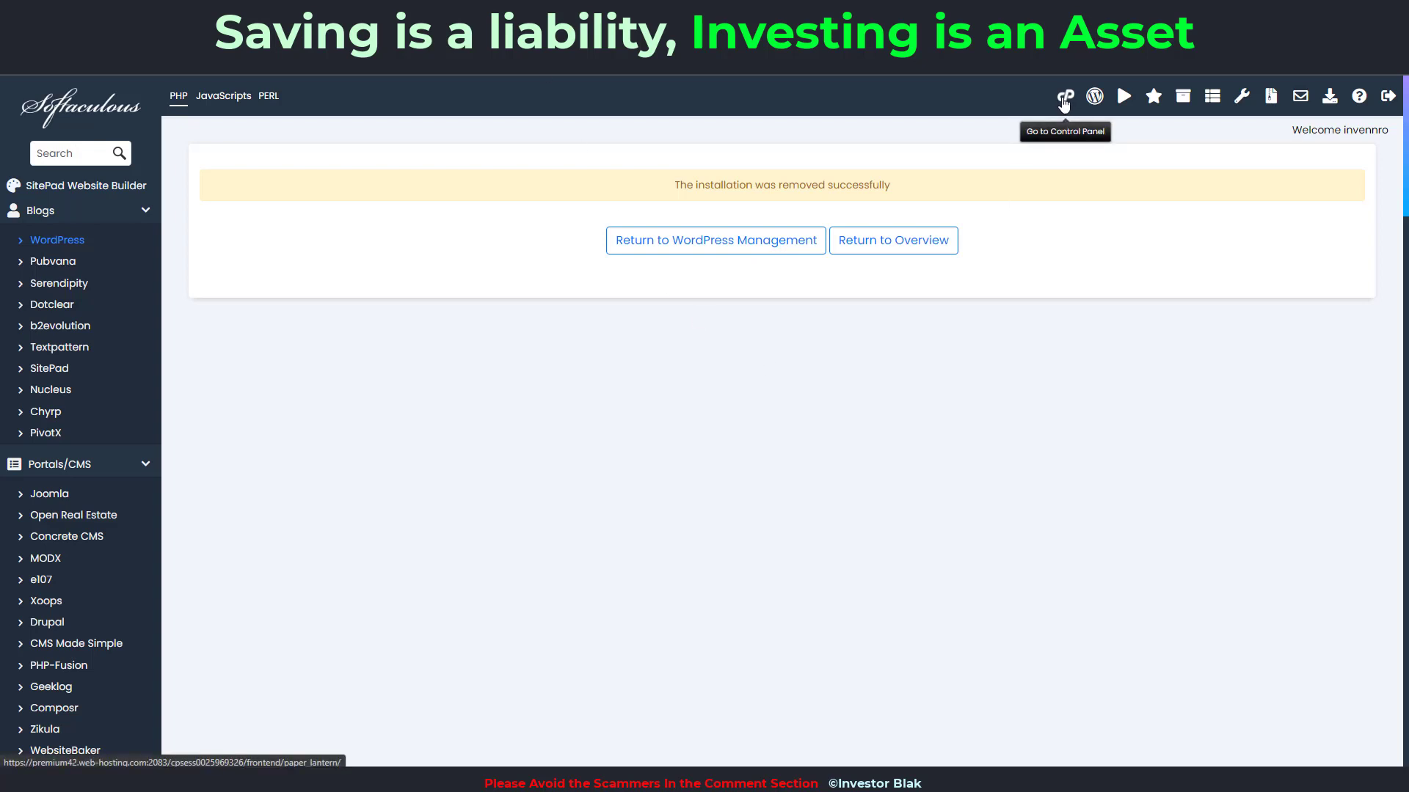
Step: Return to cPanel and open the sandbox.investorblak.com folder in File Manager
left_click(1065, 104)
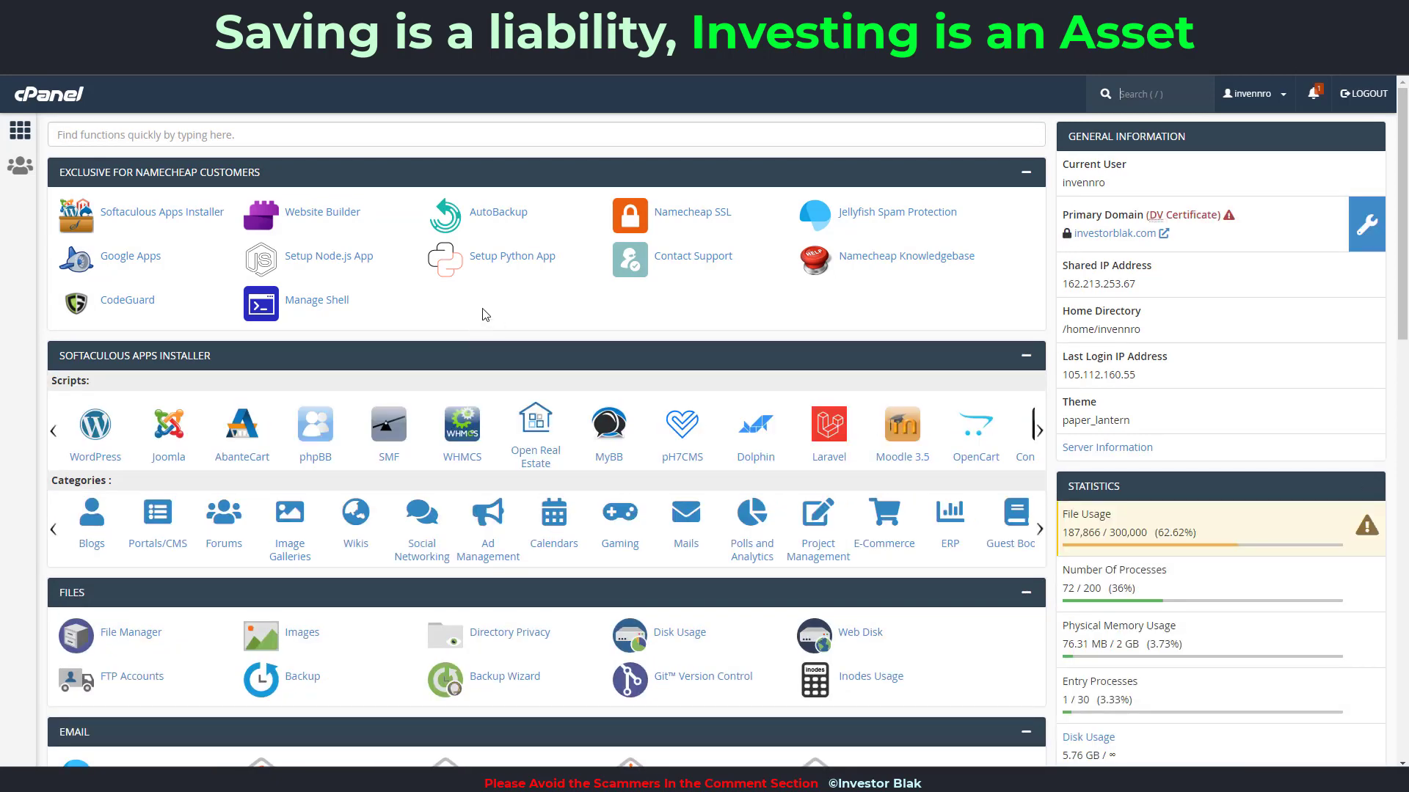
scroll(480, 314, "down", 4)
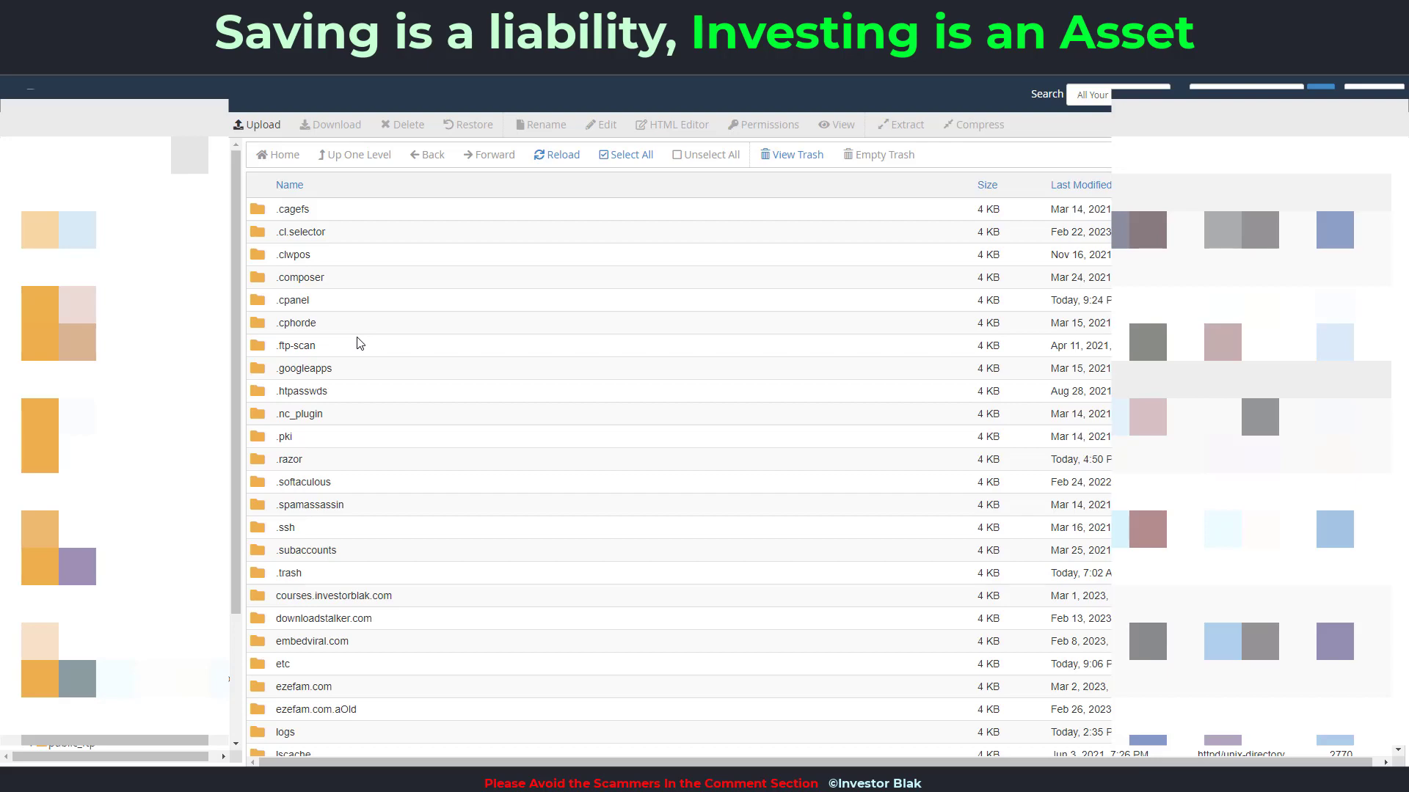
scroll(361, 350, "down", 8)
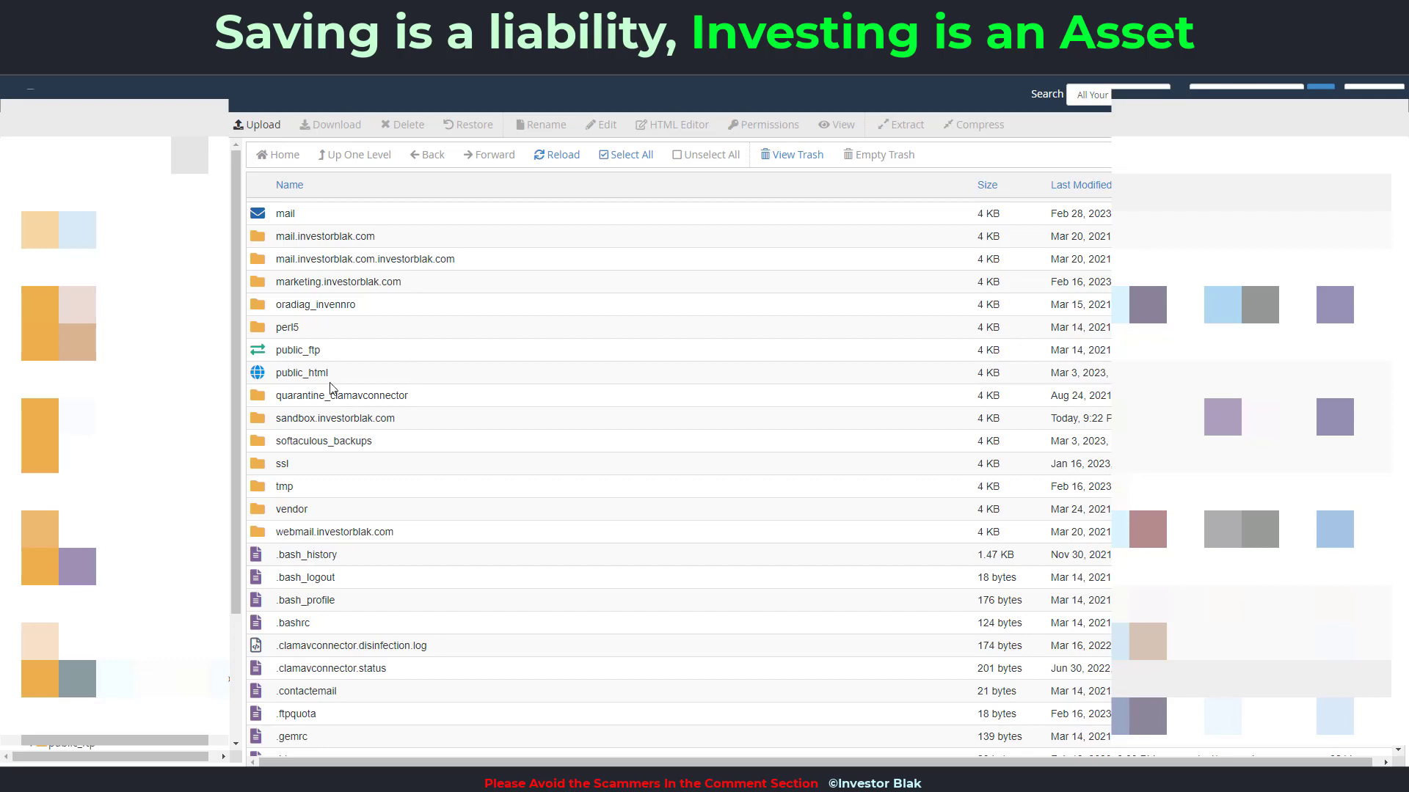
left_click(277, 380)
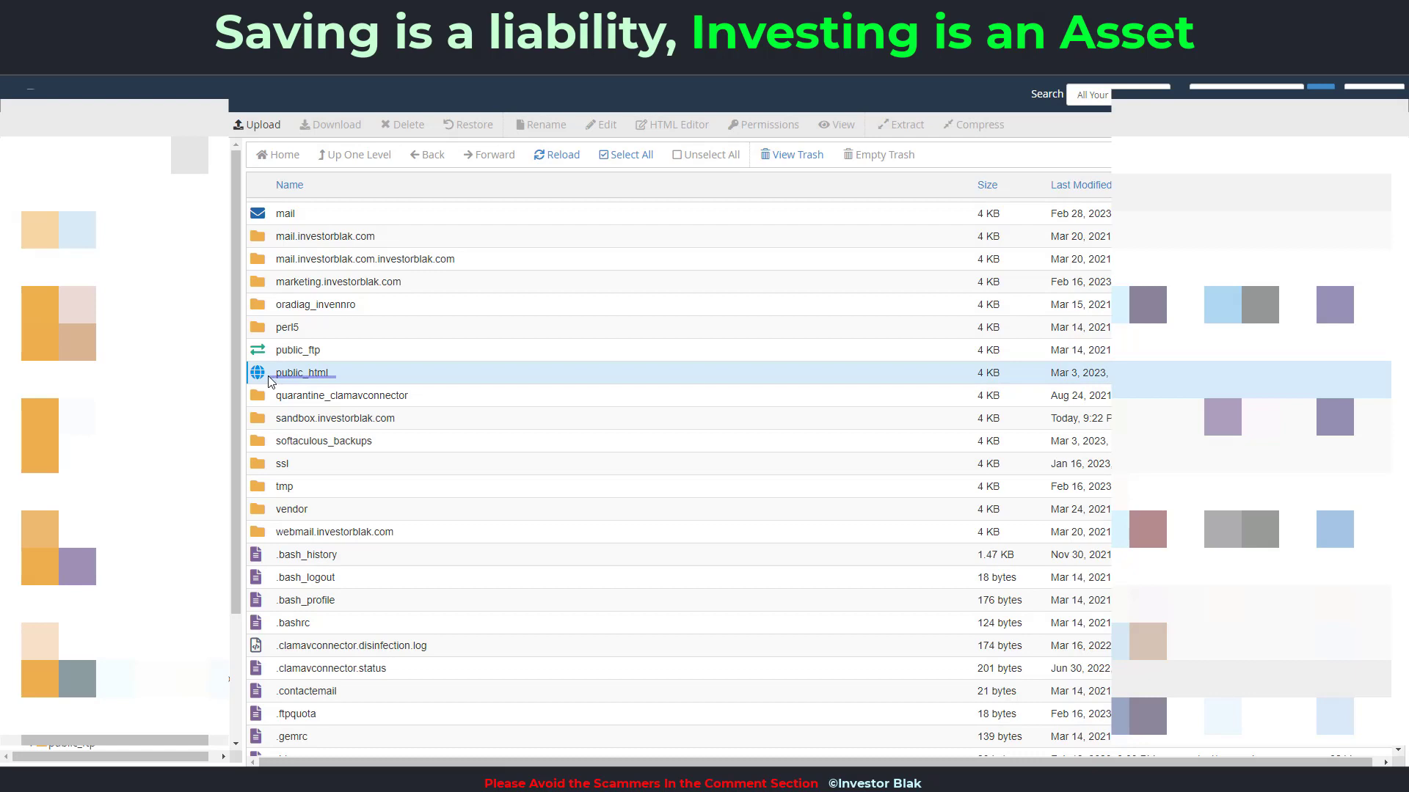
left_click_drag(268, 376, 280, 375)
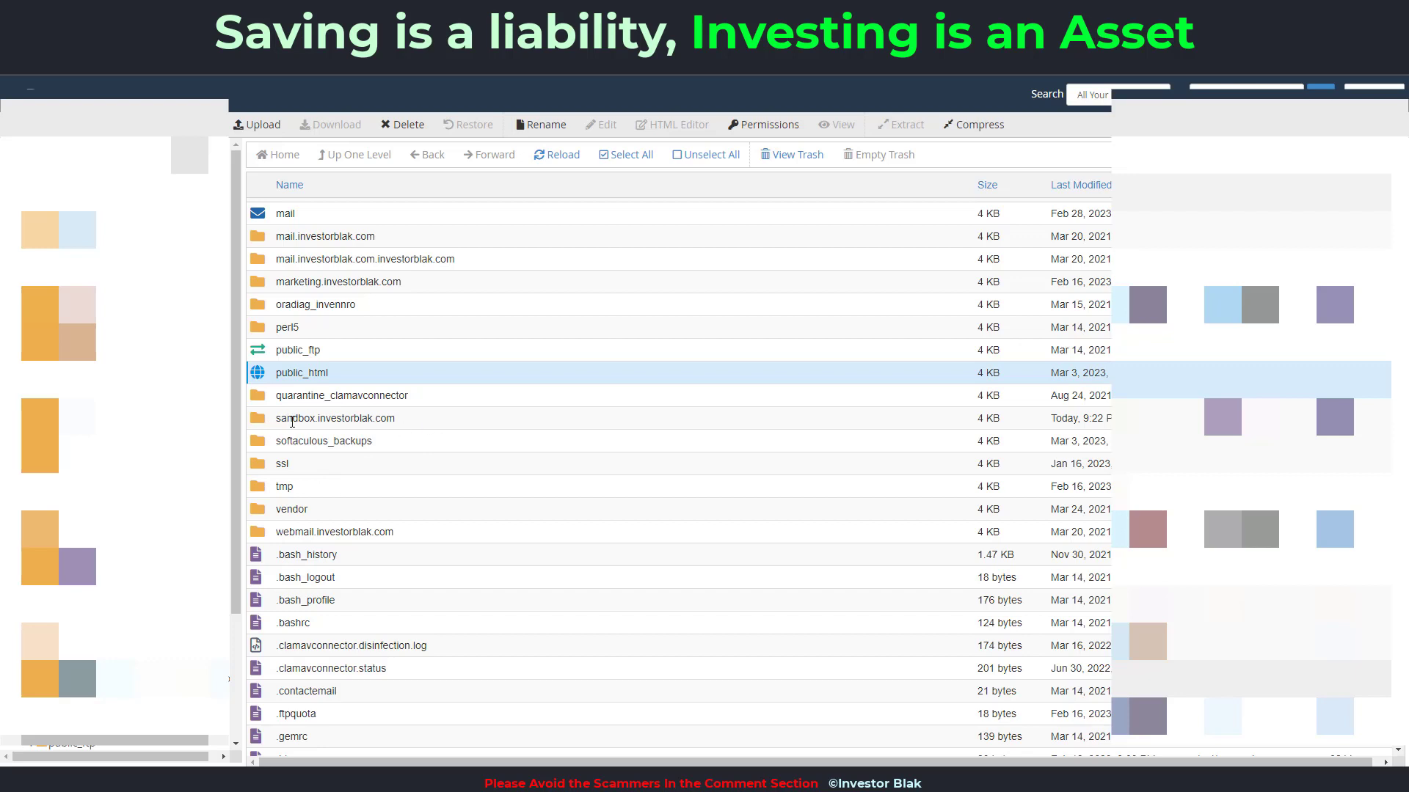
double_click(417, 425)
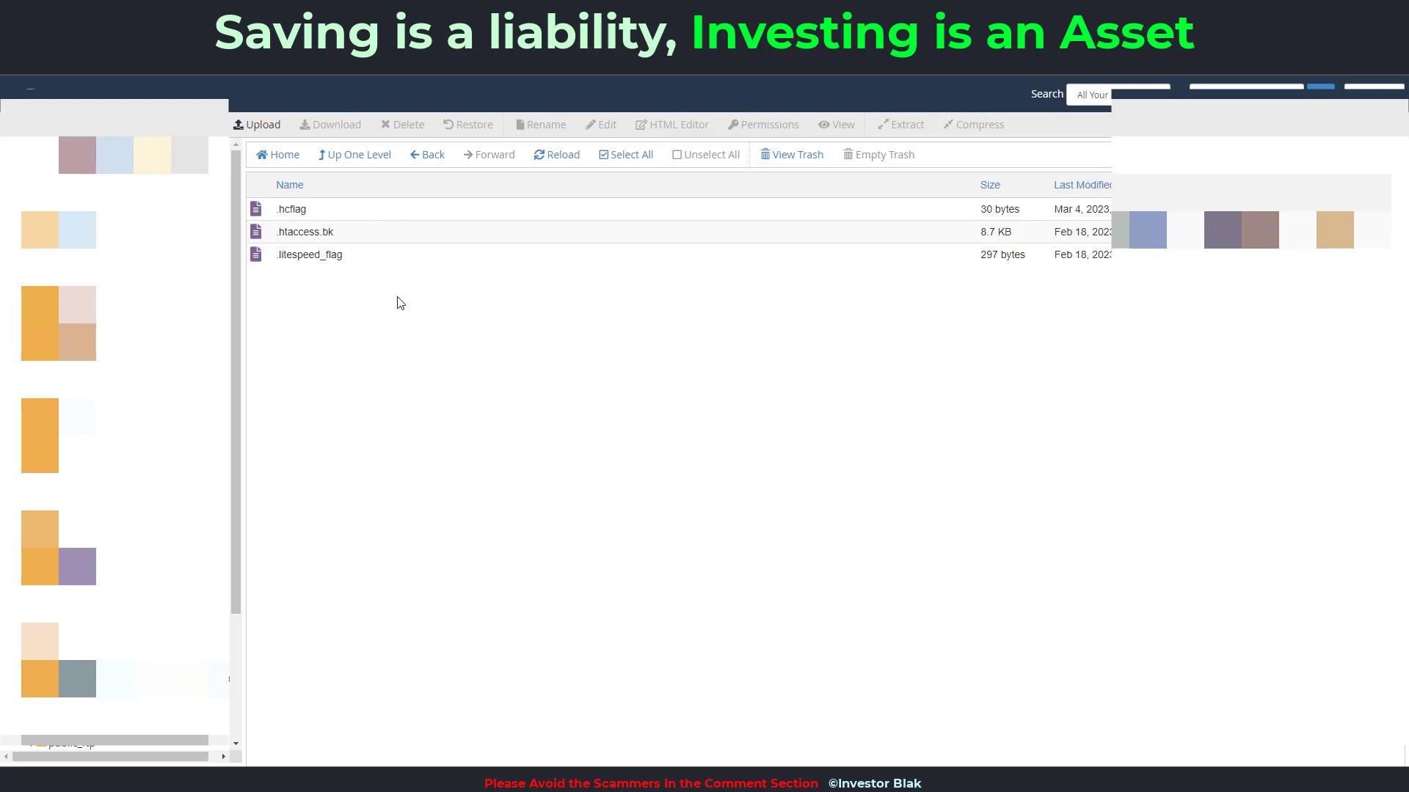
Step: Permanently delete .hcflag, .htaccess.bk and .litespeed_flag from the sandbox.investorblak.com folder, skipping the trash
left_click_drag(397, 297, 409, 221)
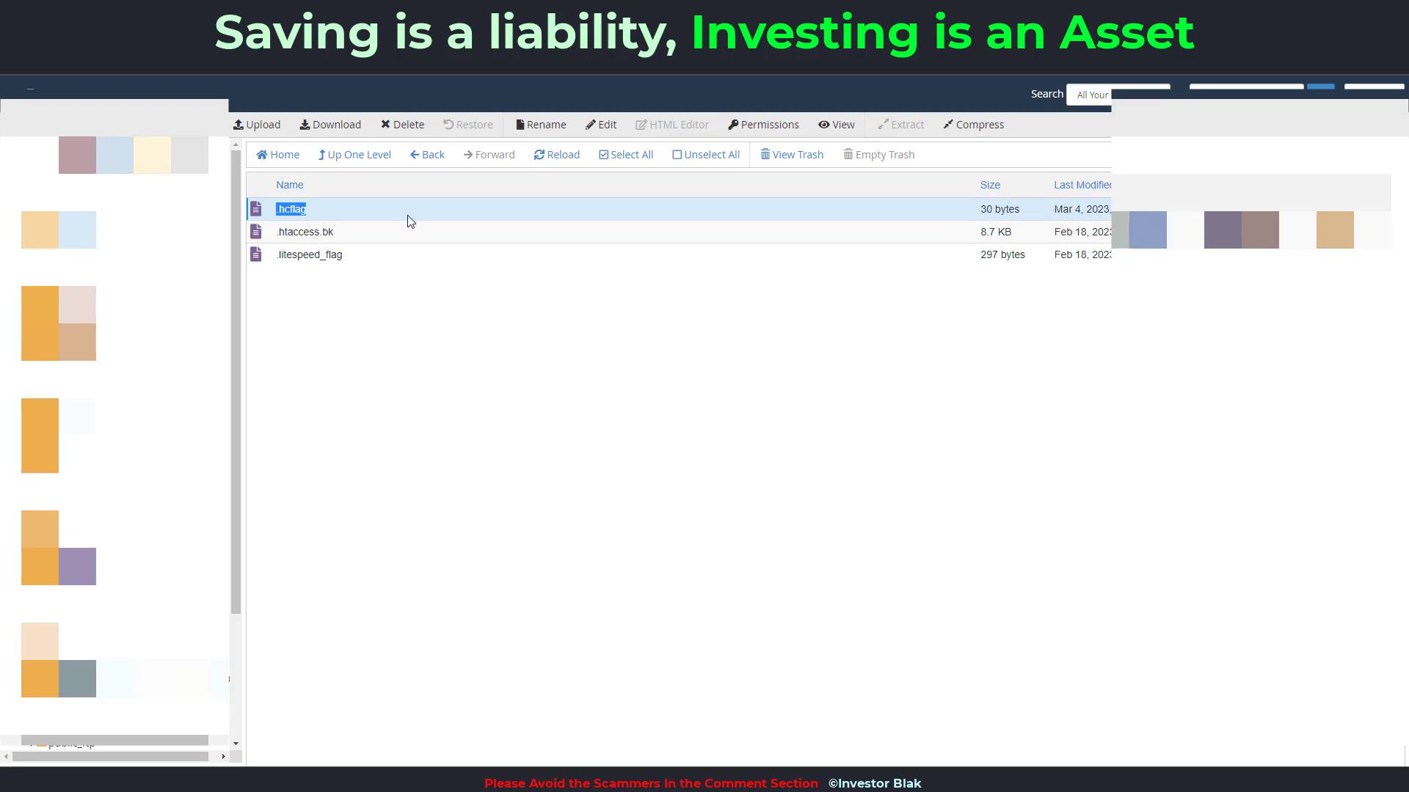
left_click(413, 239, "ctrl")
left_click(412, 259, "ctrl")
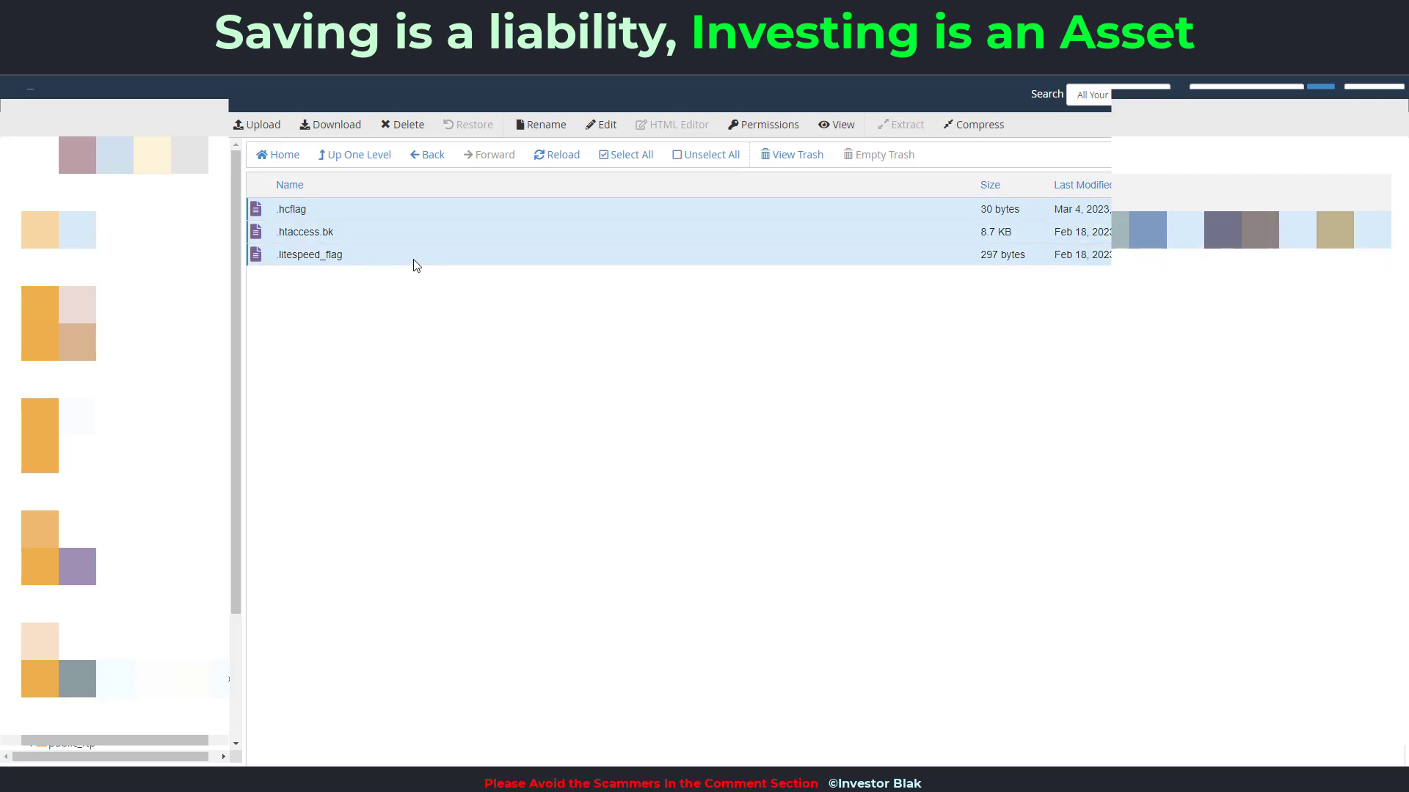
key("Delete")
left_click(553, 439)
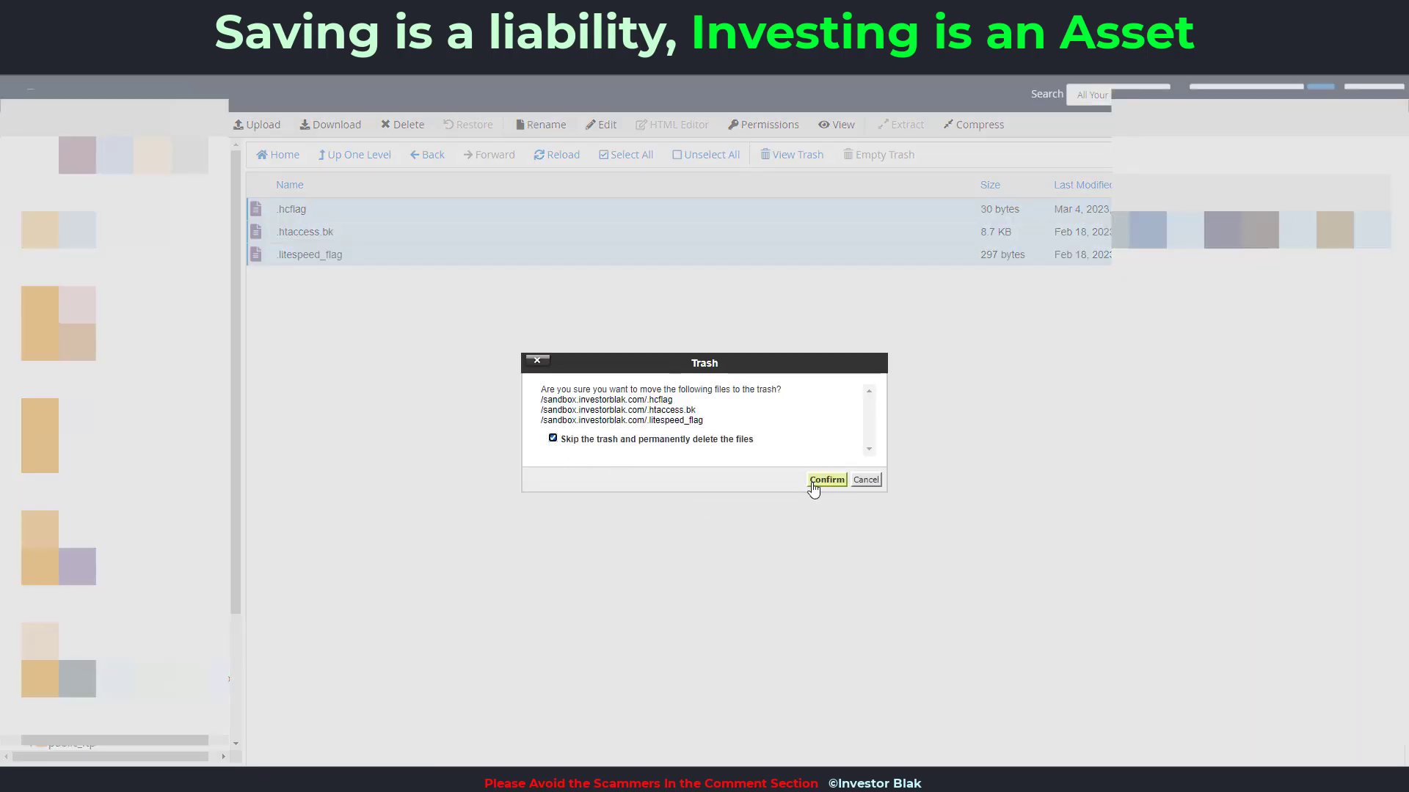
left_click(814, 484)
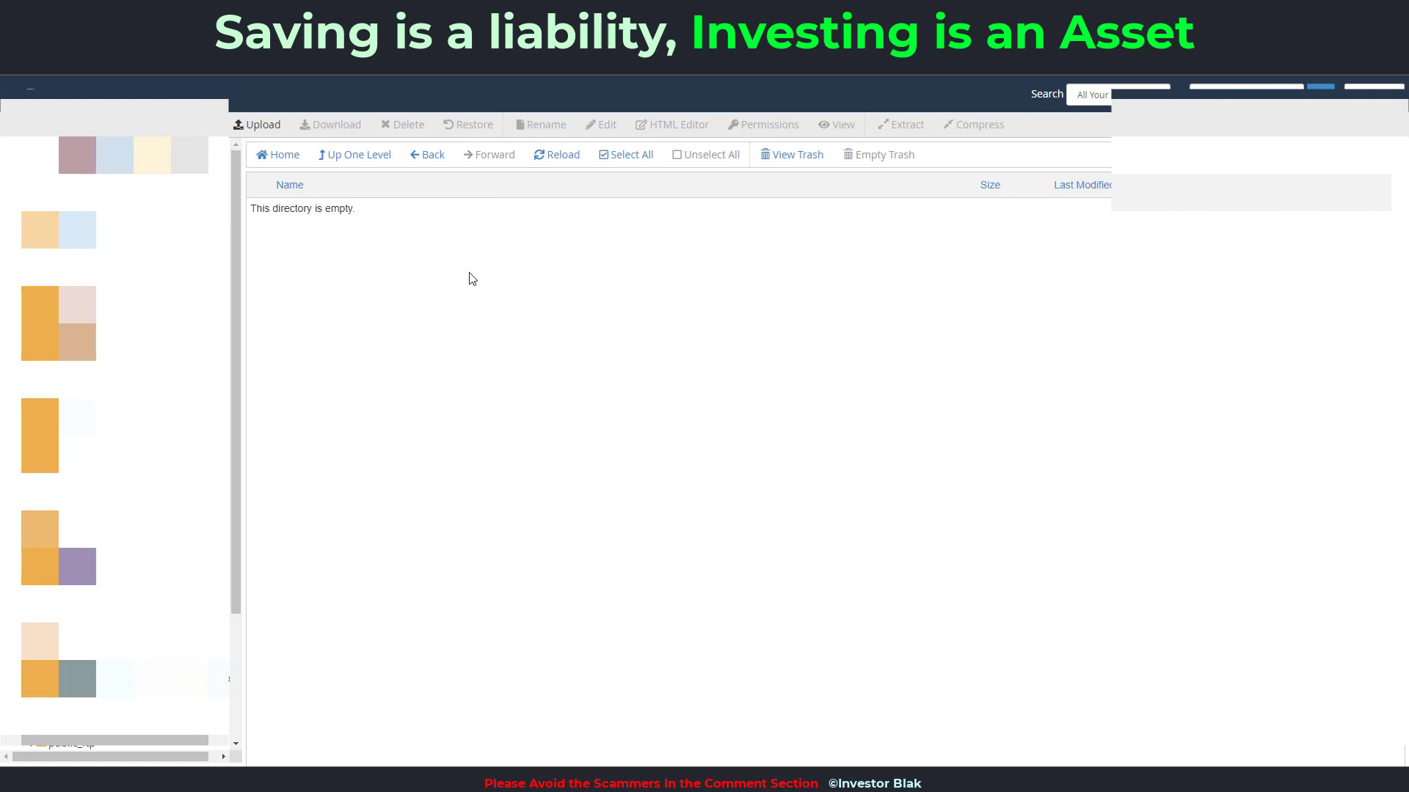
Step: Find the official WordPress.org download page in a new tab and download WordPress 6.1.1
left_click(422, 14)
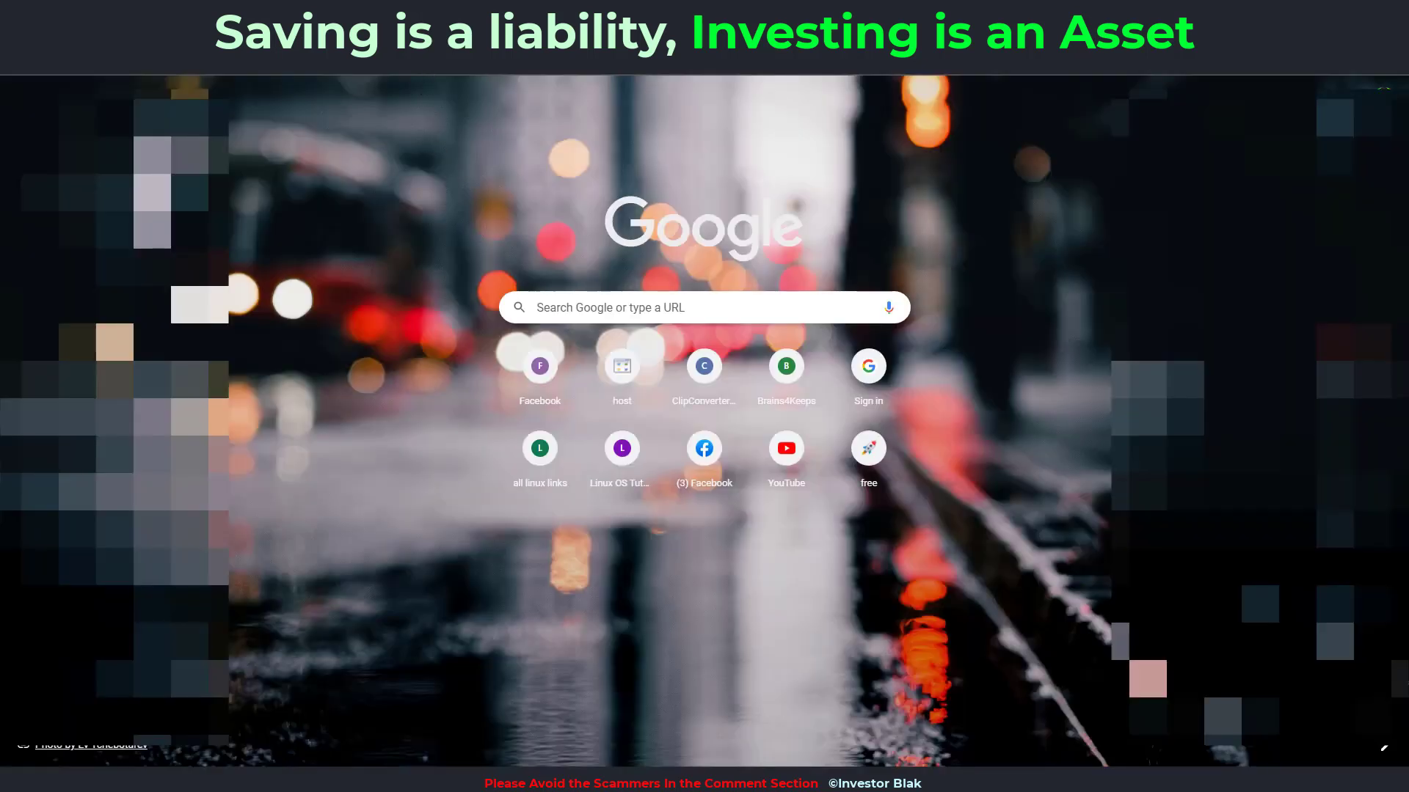
left_click(422, 39)
type("wordpress")
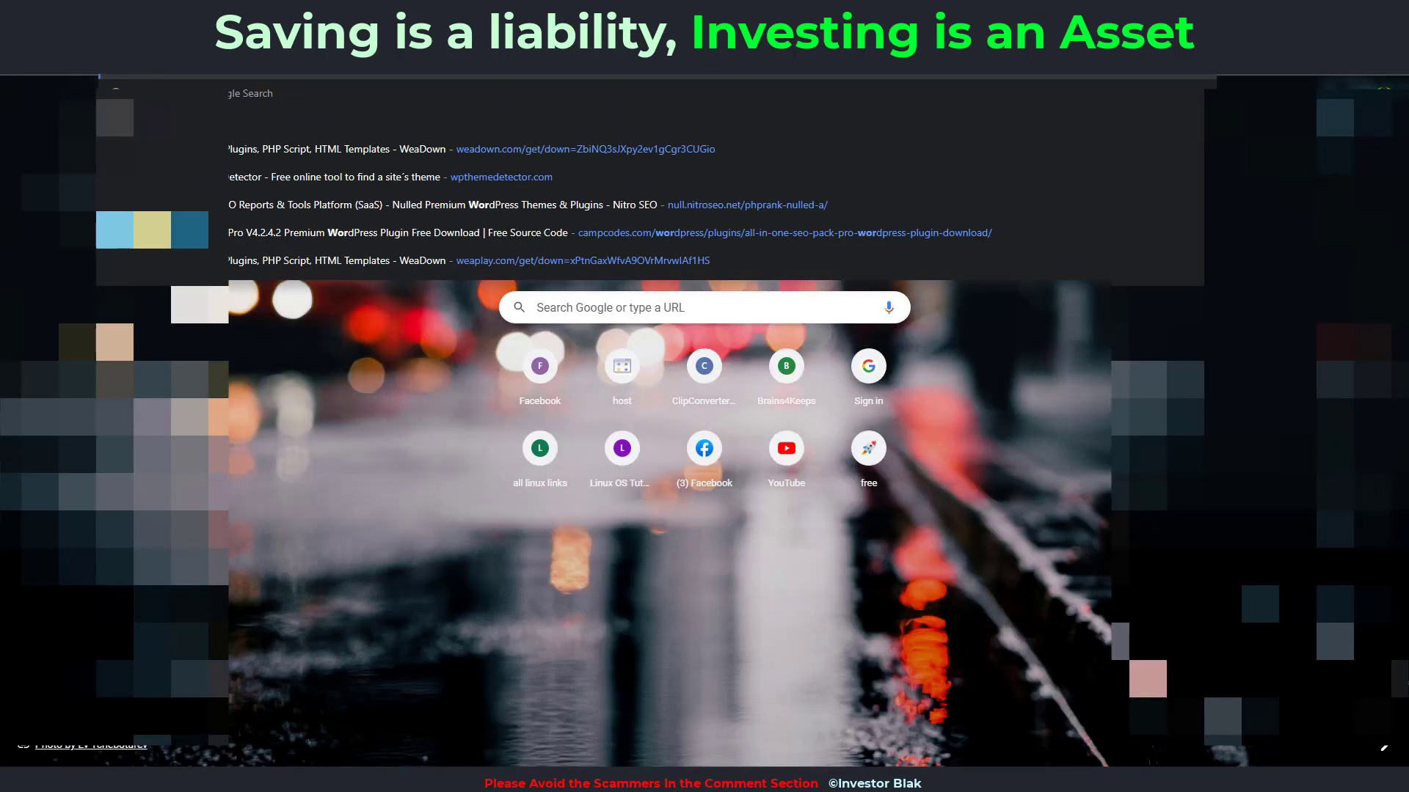
type(".org")
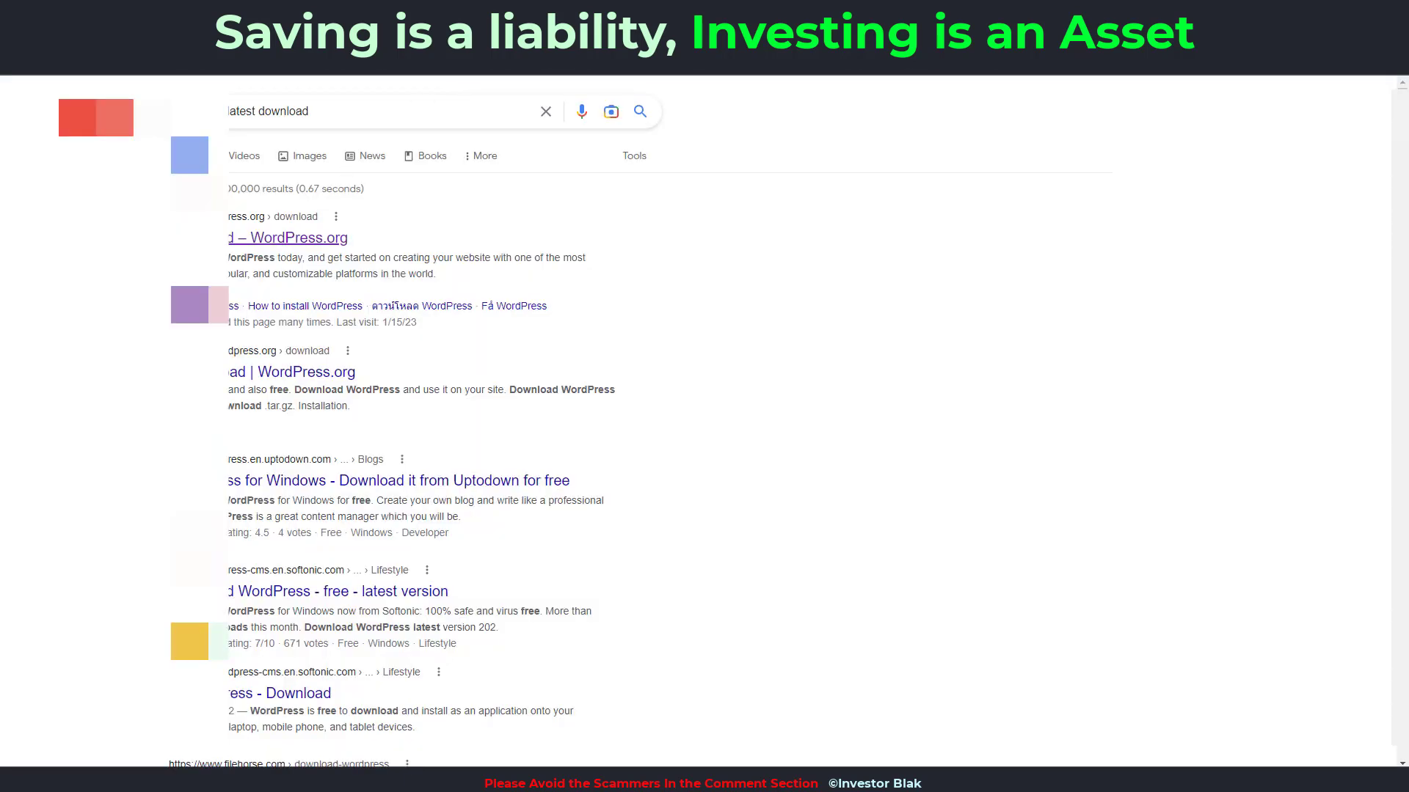
left_click(271, 239)
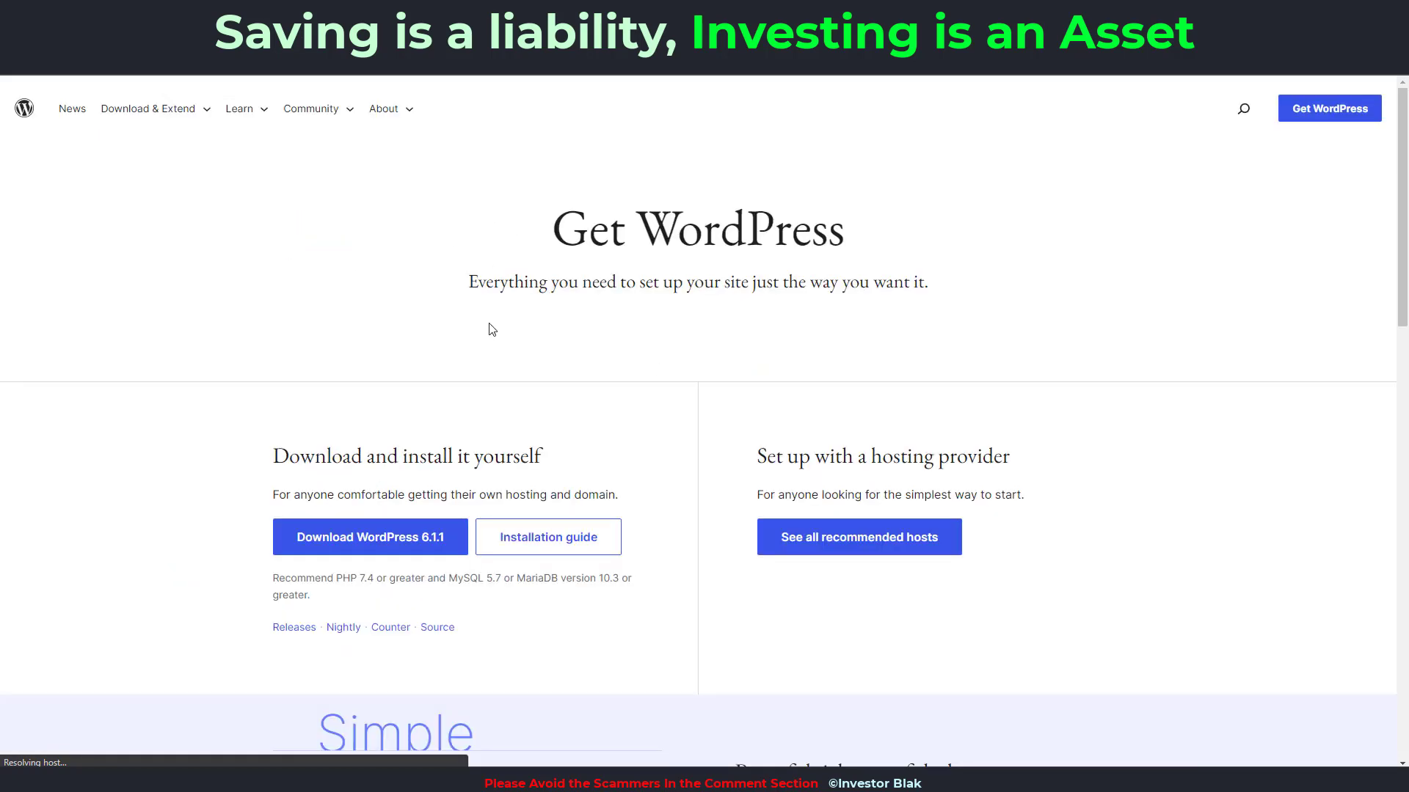
scroll(512, 327, "down", 4)
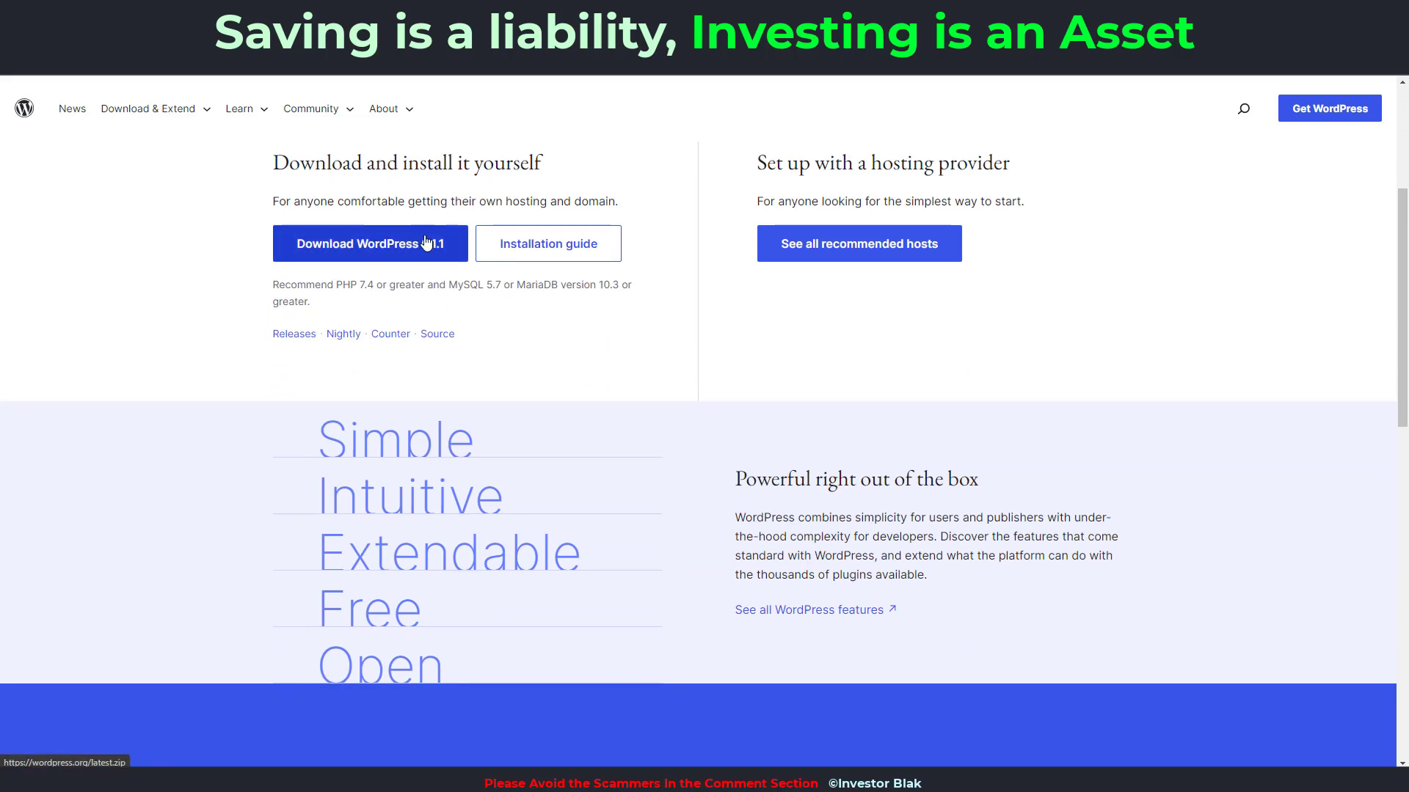
left_click(377, 250)
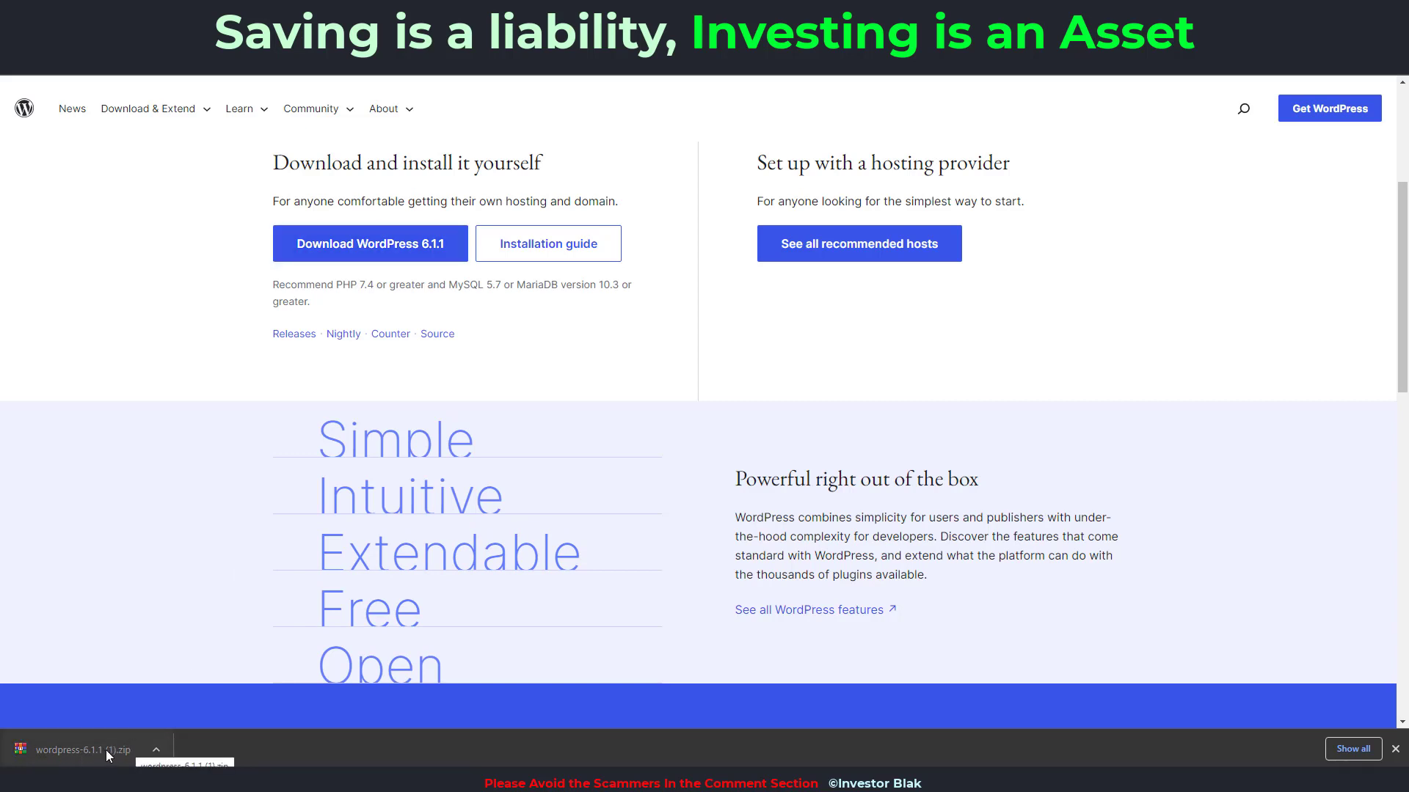
Step: Upload wordpress-6.1.1 (1).zip from Downloads to the sandbox.investorblak.com folder in File Manager and return to that folder
left_click(546, 79)
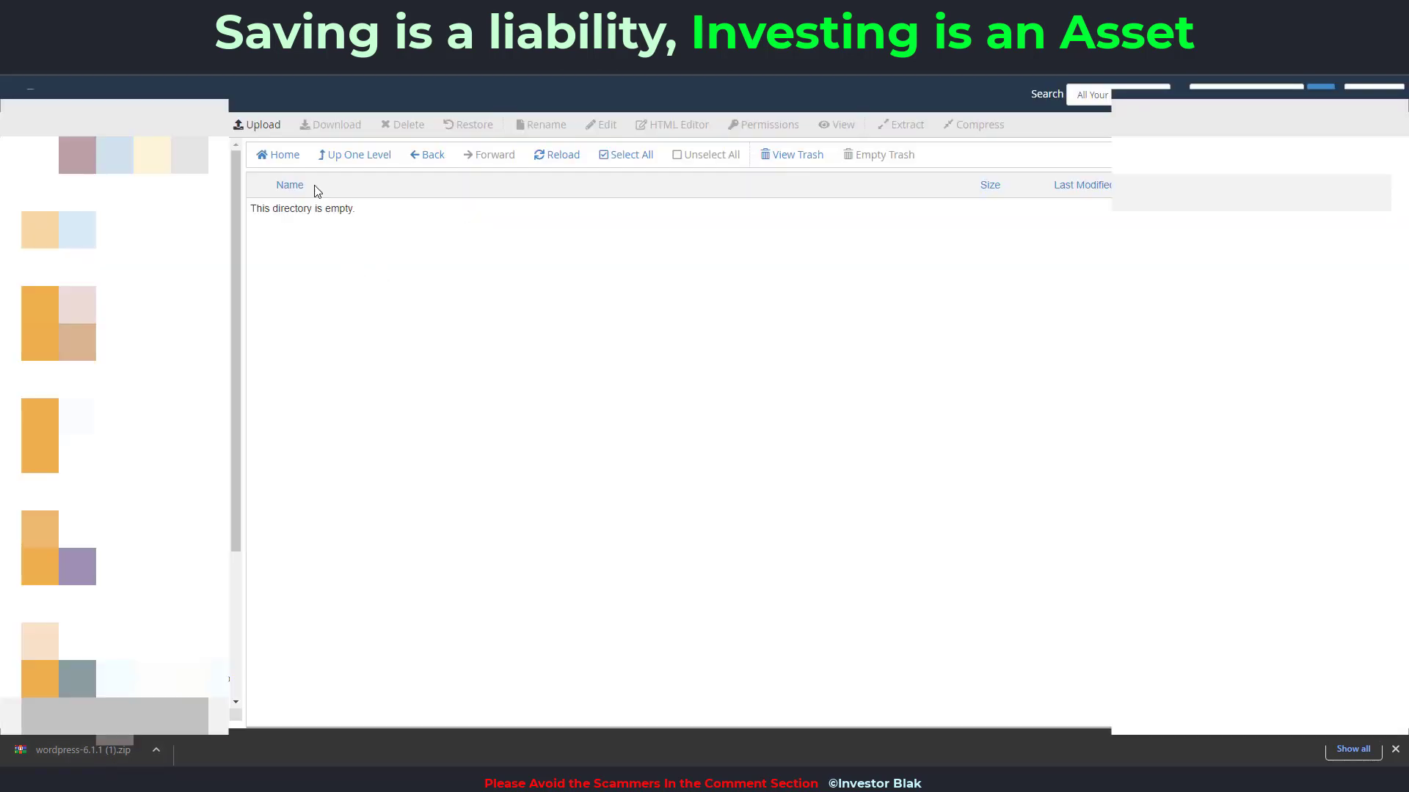
left_click(258, 125)
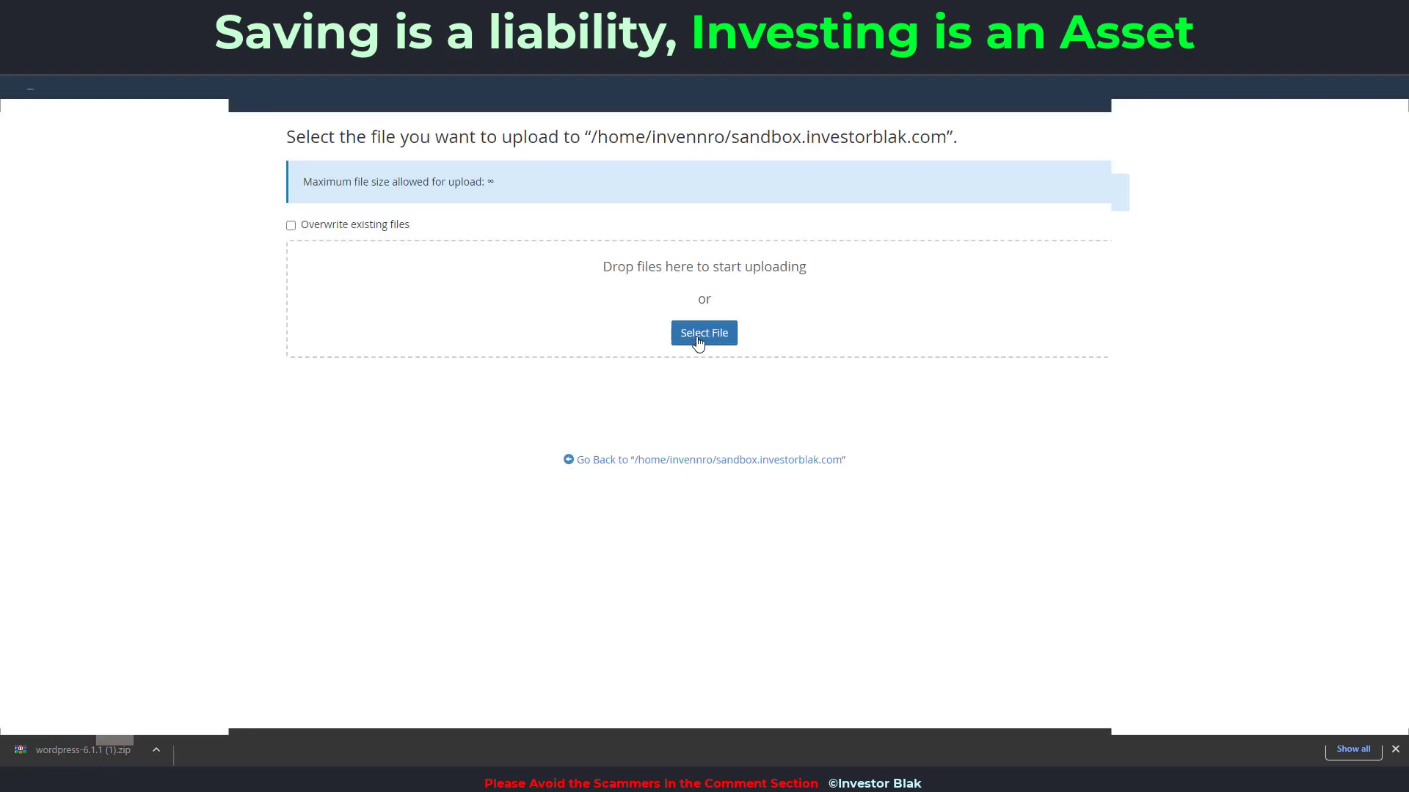
left_click(697, 336)
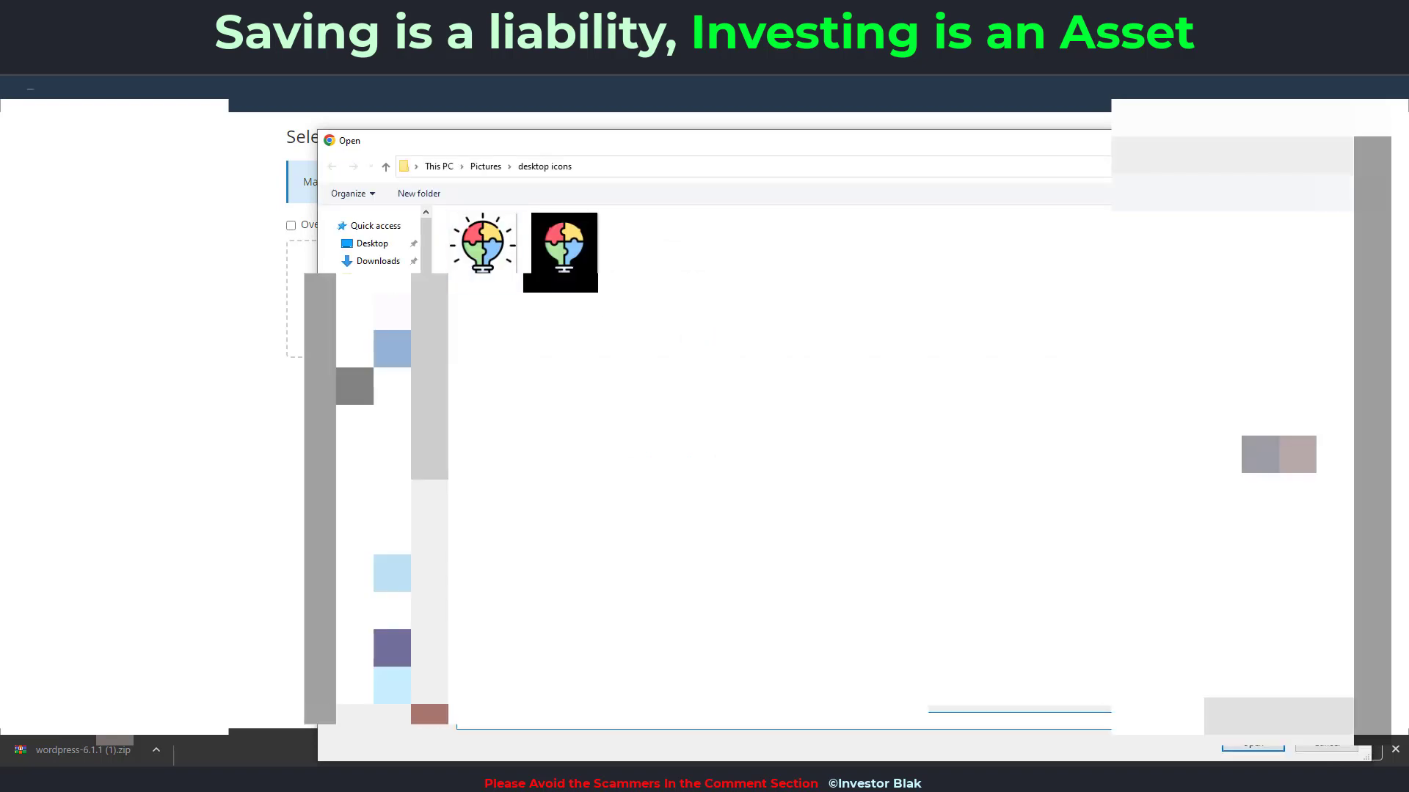
left_click(377, 262)
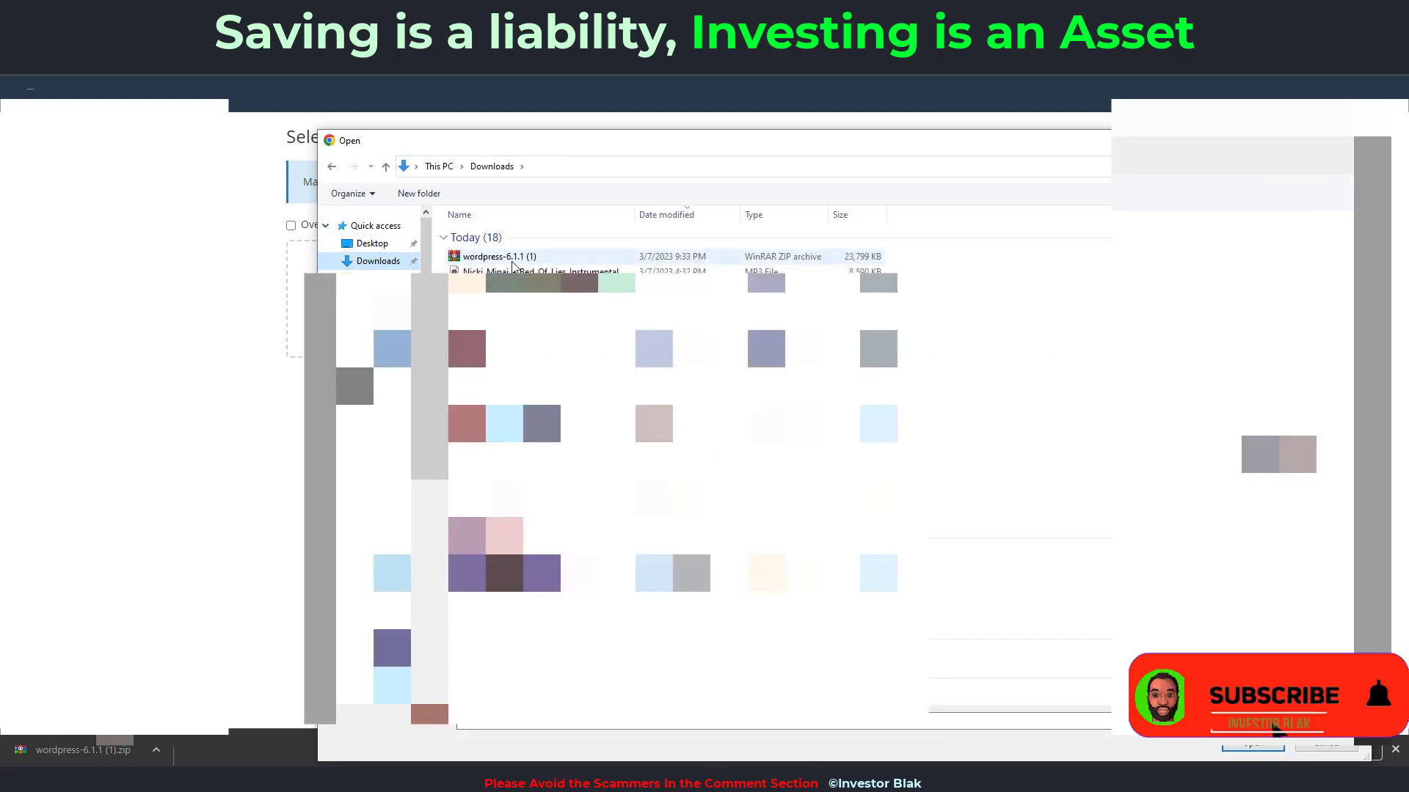
left_click(552, 258)
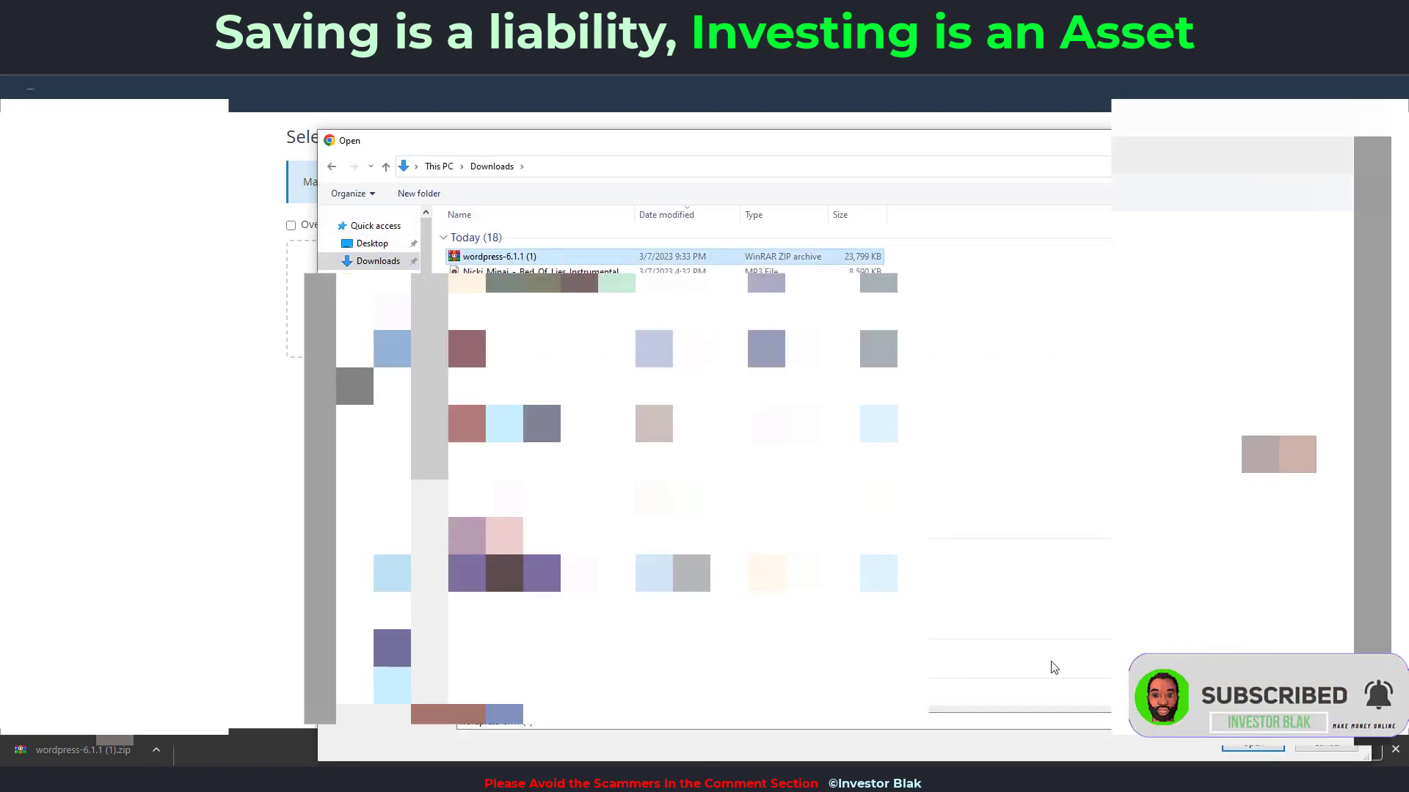
left_click(1252, 744)
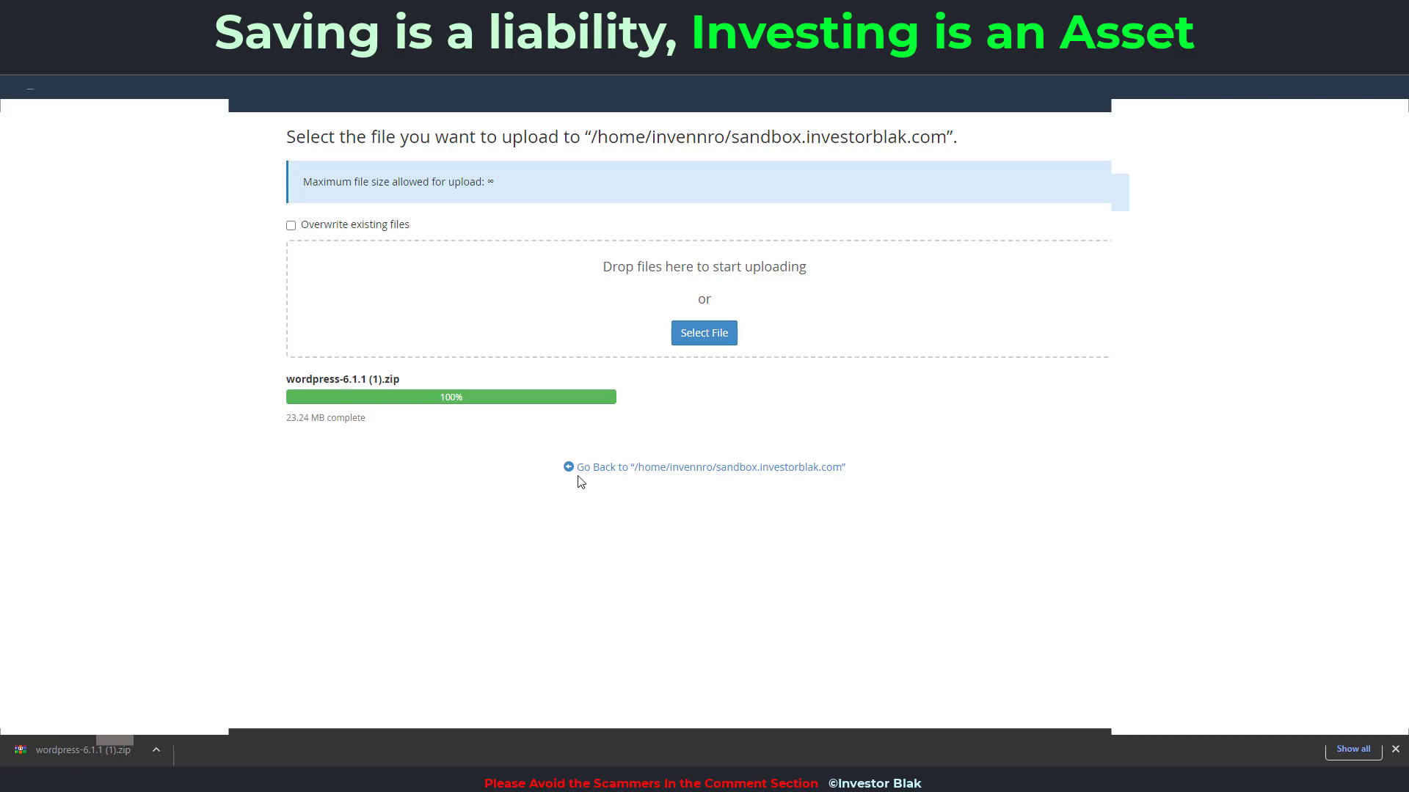
left_click(677, 470)
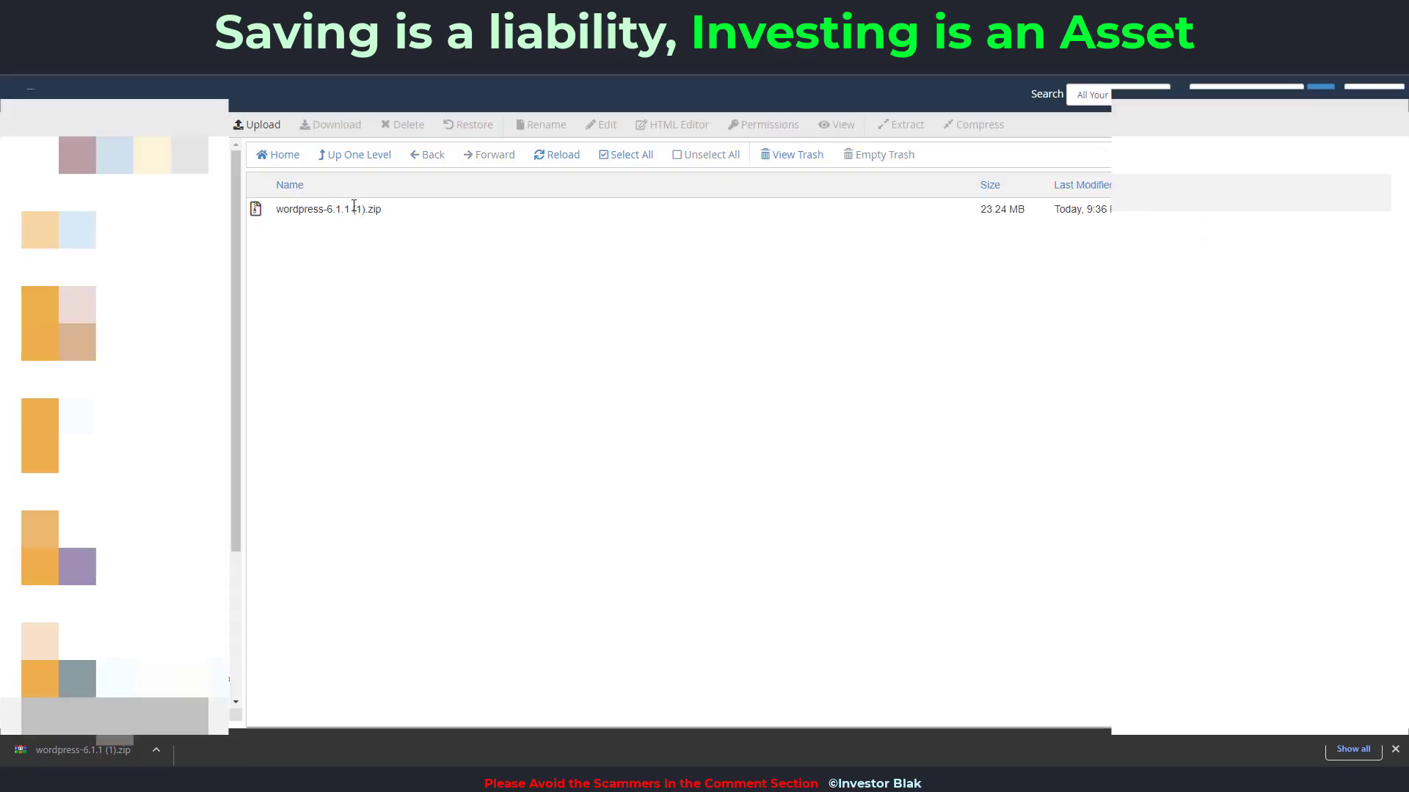
Step: Extract wordpress-6.1.1 (1).zip into the /sandbox.investorblak.com folder and dismiss the extraction results
right_click(317, 210)
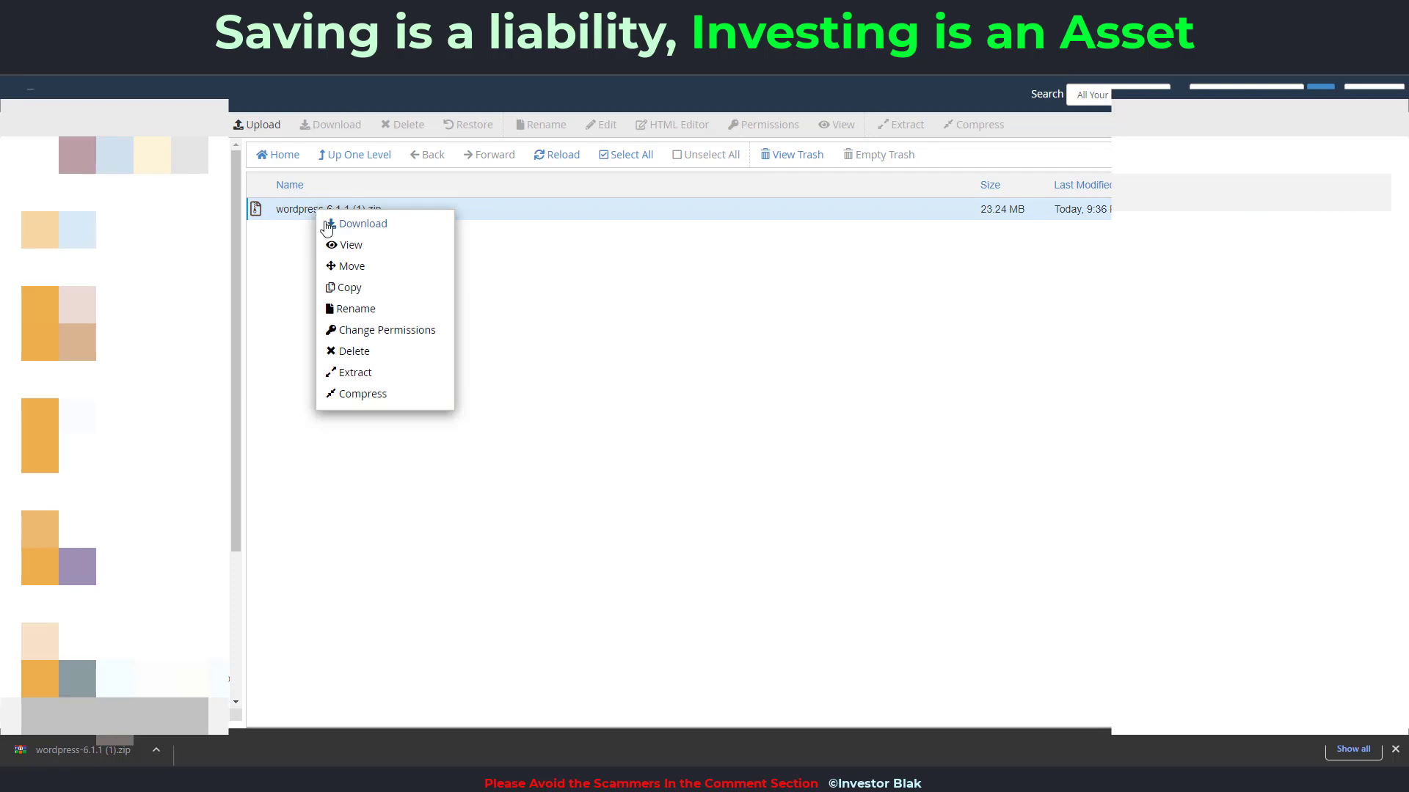
left_click(371, 375)
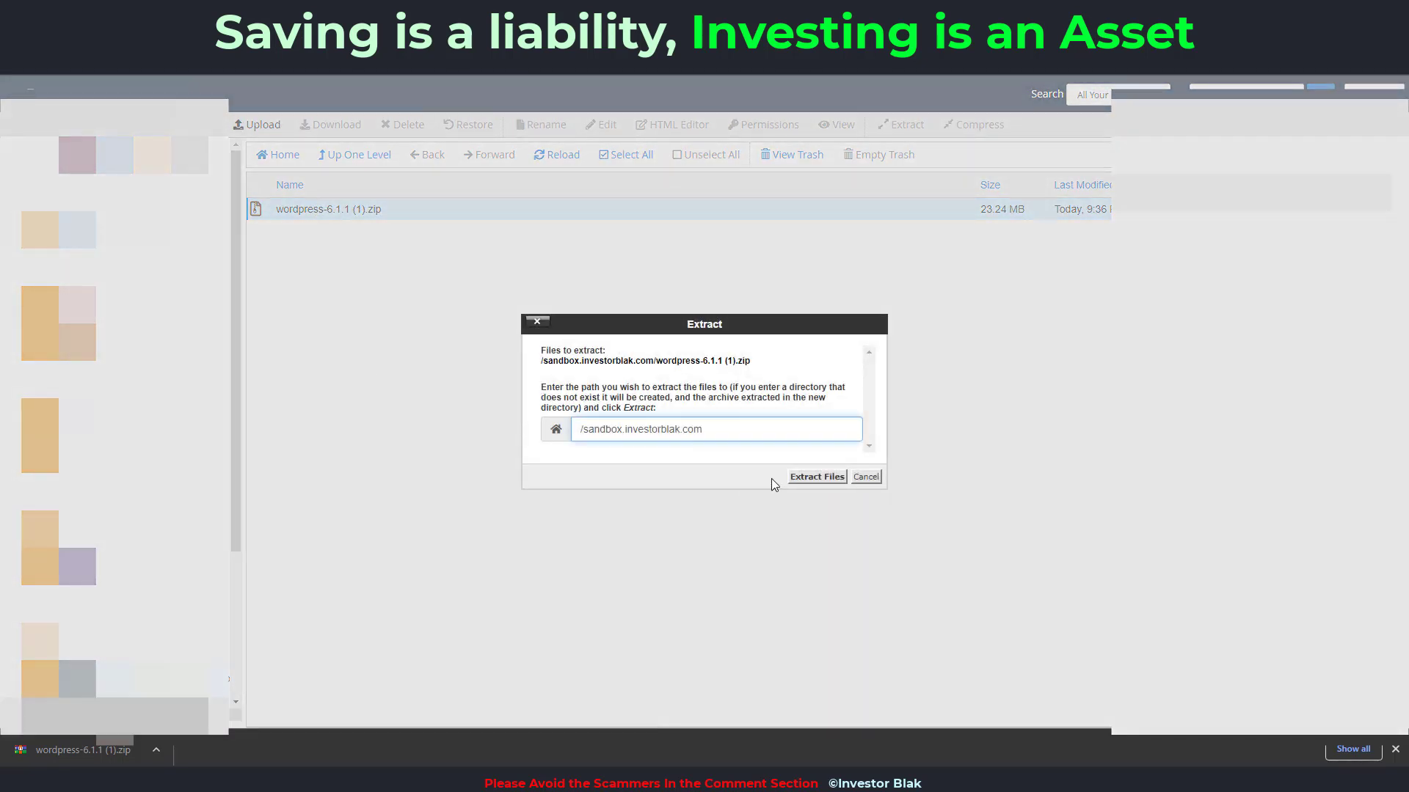
left_click(803, 478)
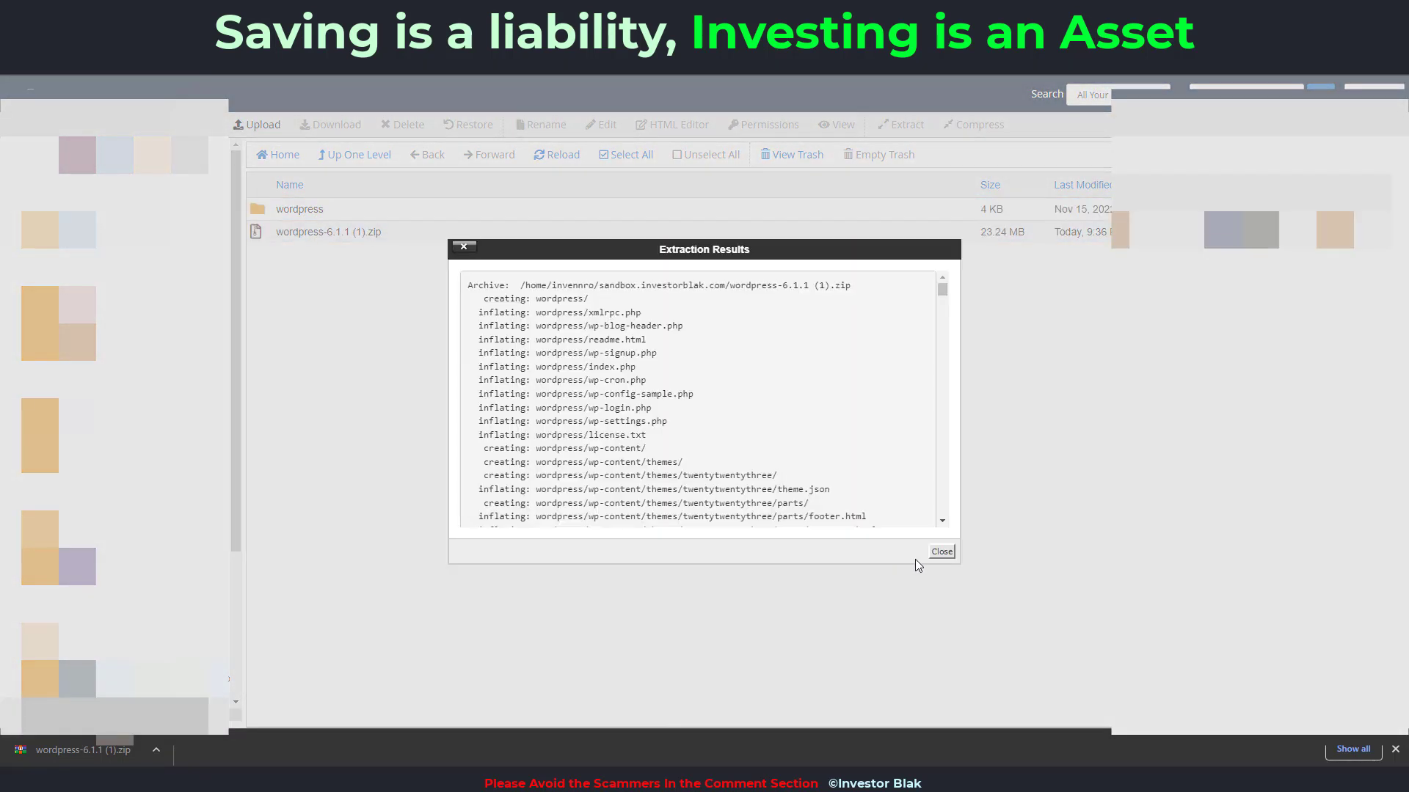
left_click(941, 552)
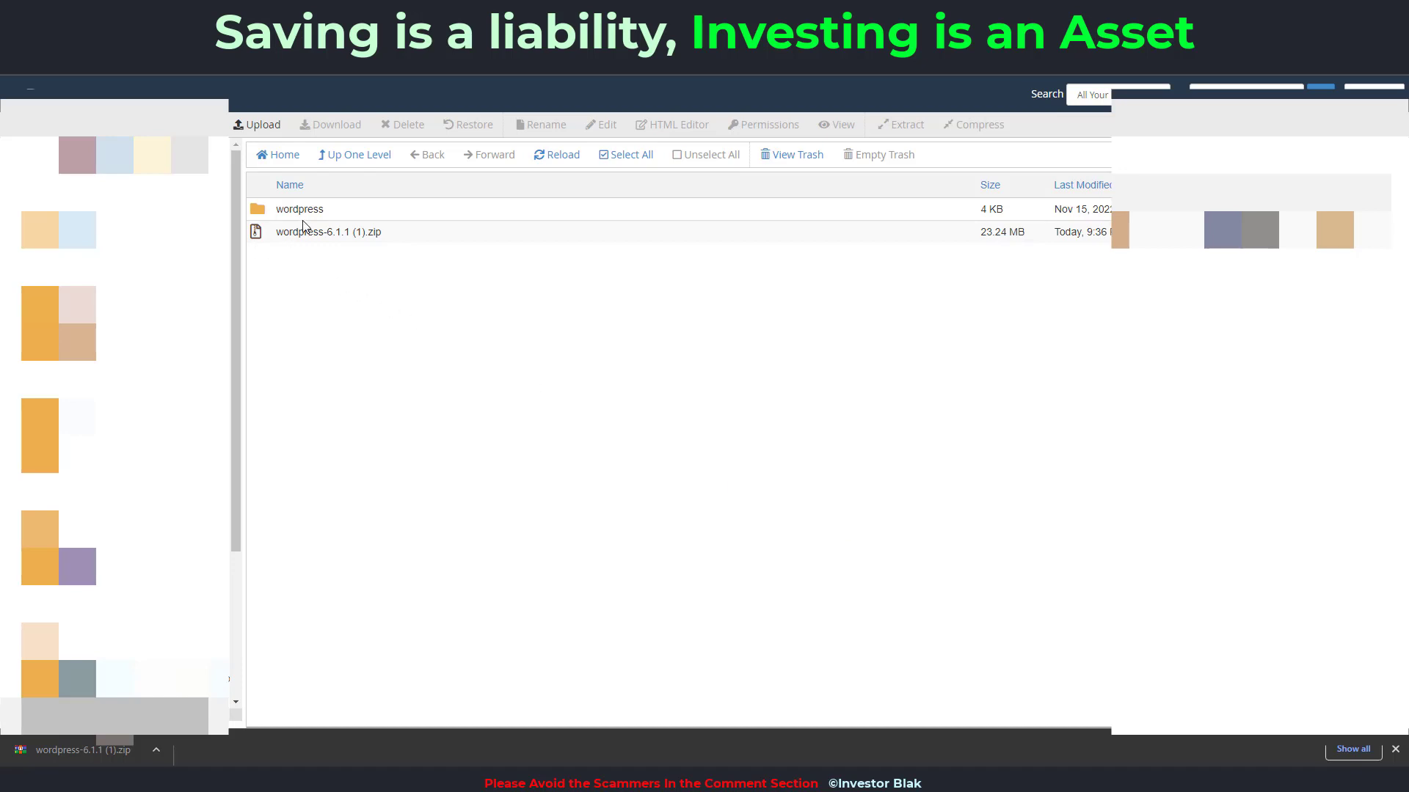
Step: Delete the wordpress-6.1.1 (1).zip archive from the sandbox.investorblak.com folder
left_click(402, 242)
key("Delete")
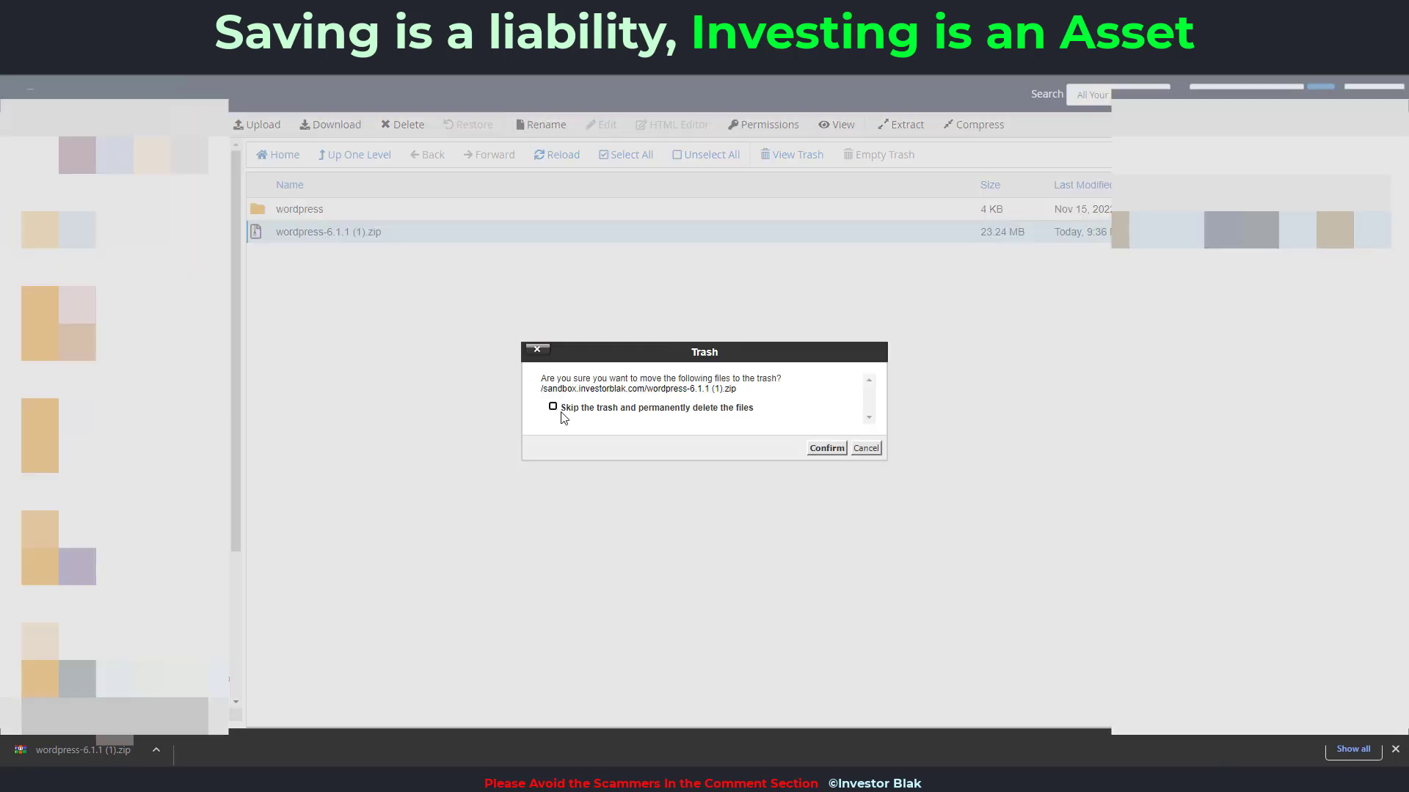
left_click(813, 446)
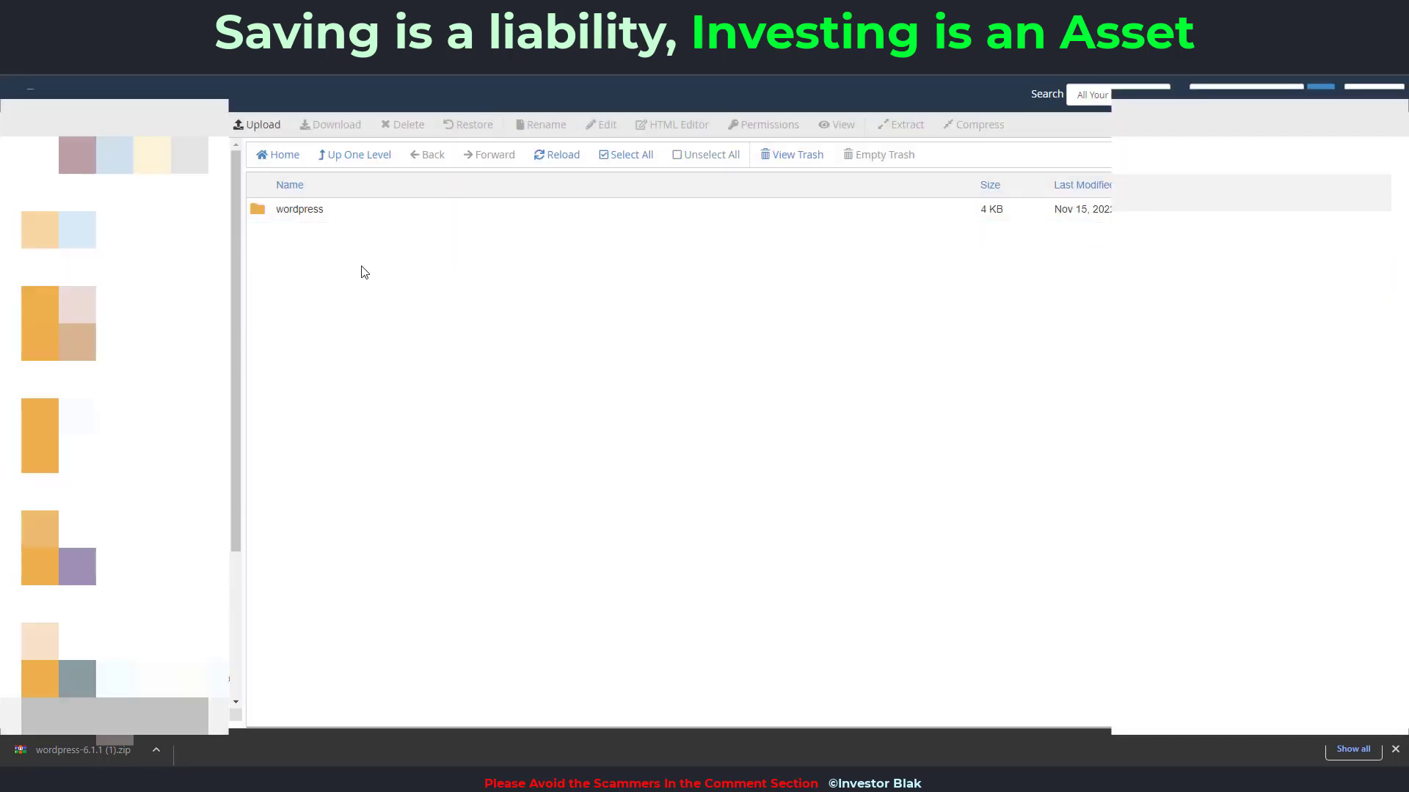
Step: Move all files and folders inside the extracted wordpress folder up to /sandbox.investorblak.com
left_click(336, 214)
double_click(336, 213)
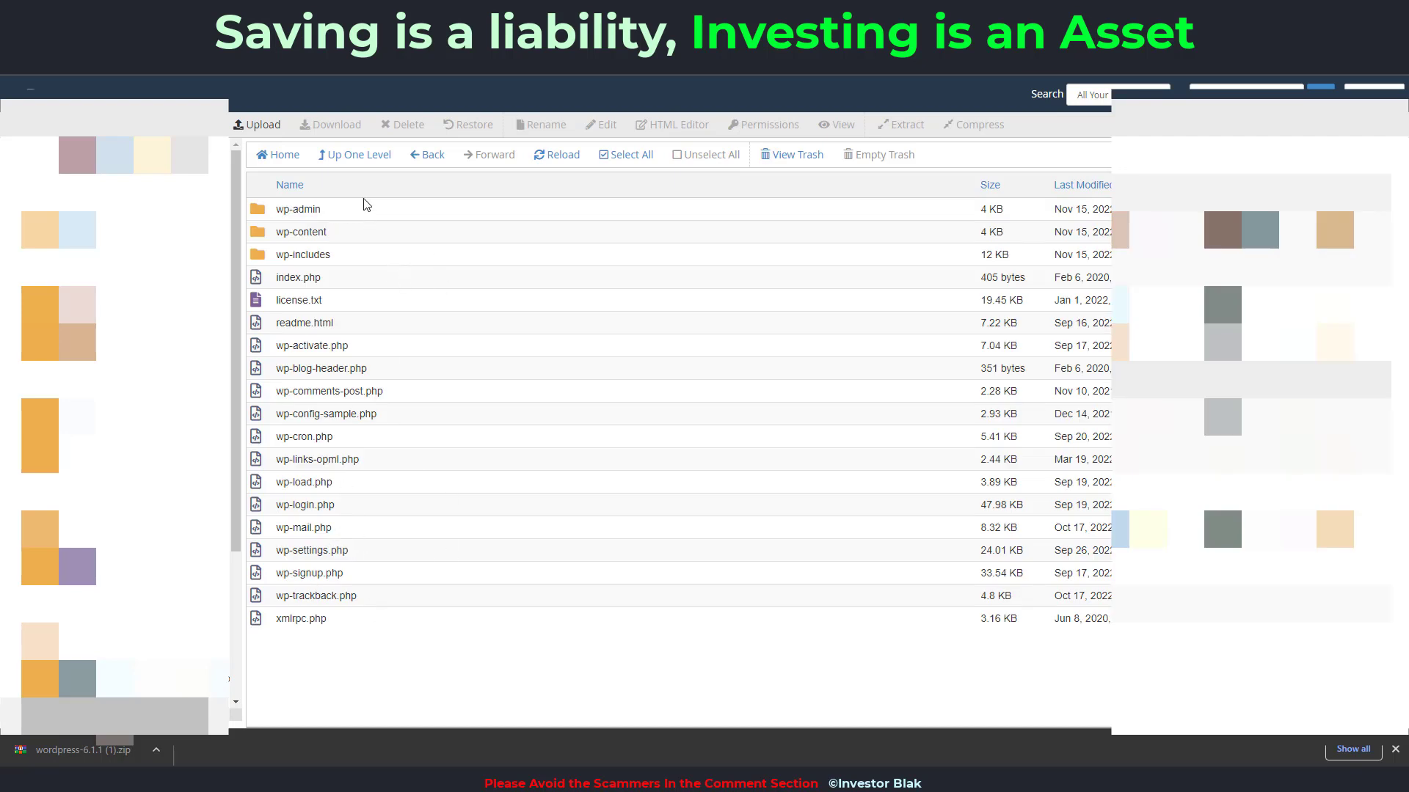
left_click(620, 159)
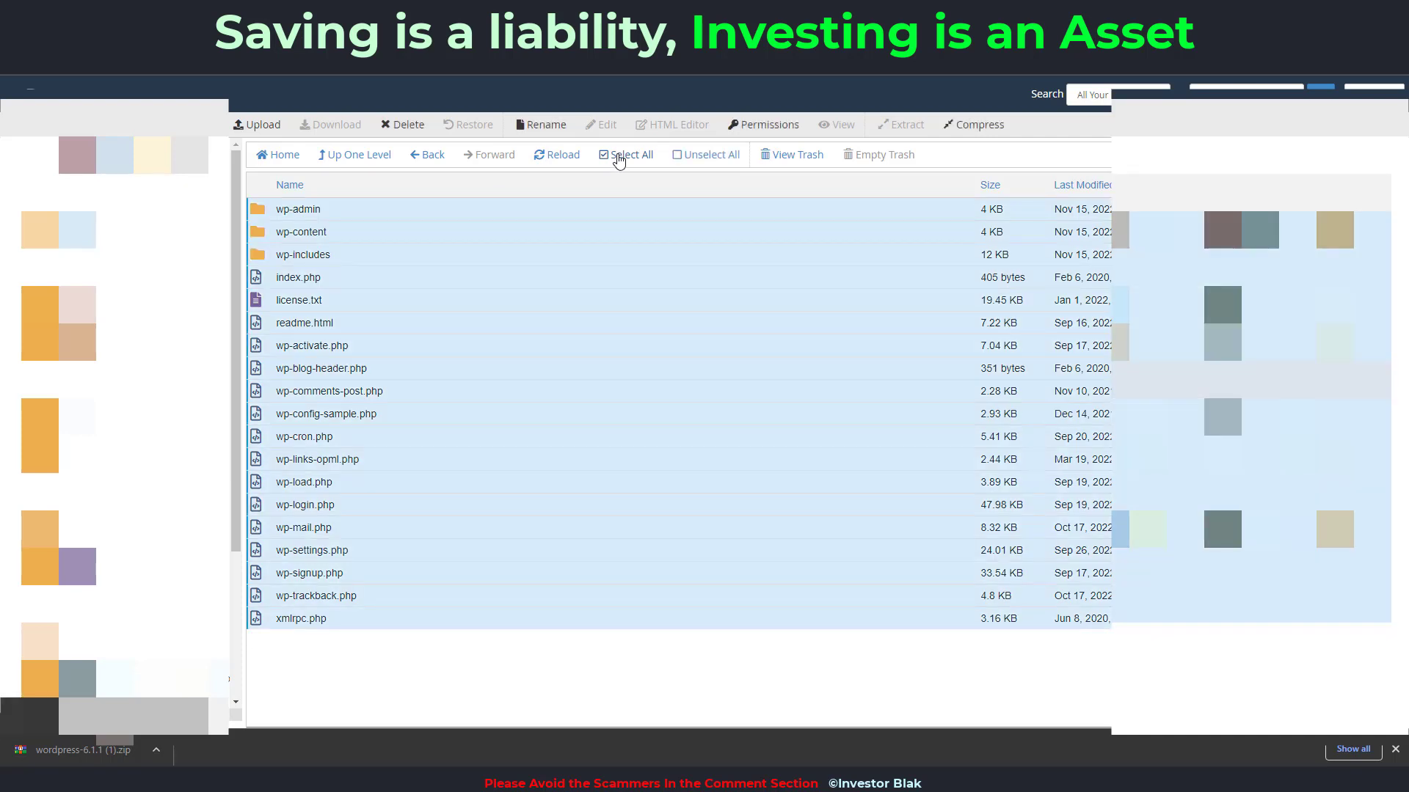
right_click(430, 255)
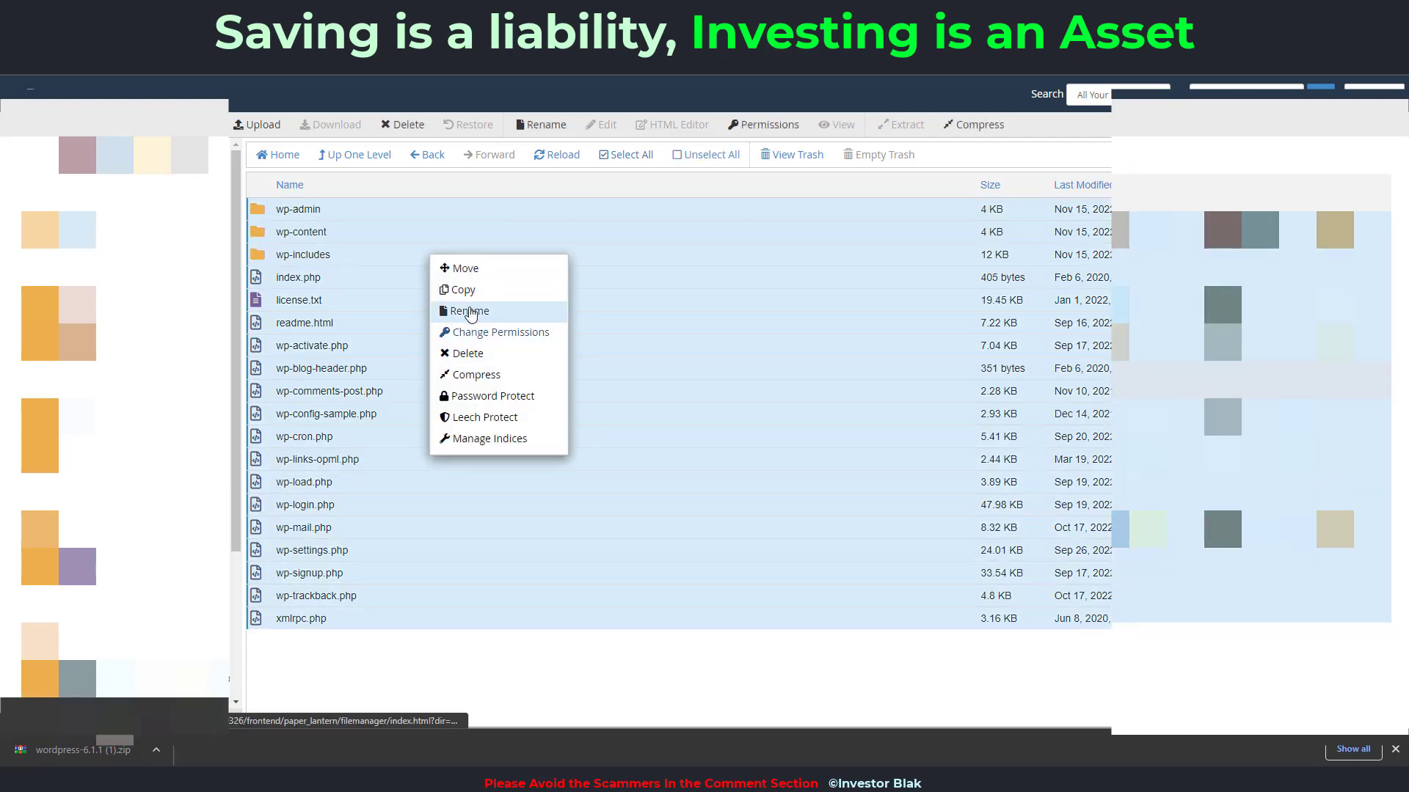
left_click(469, 269)
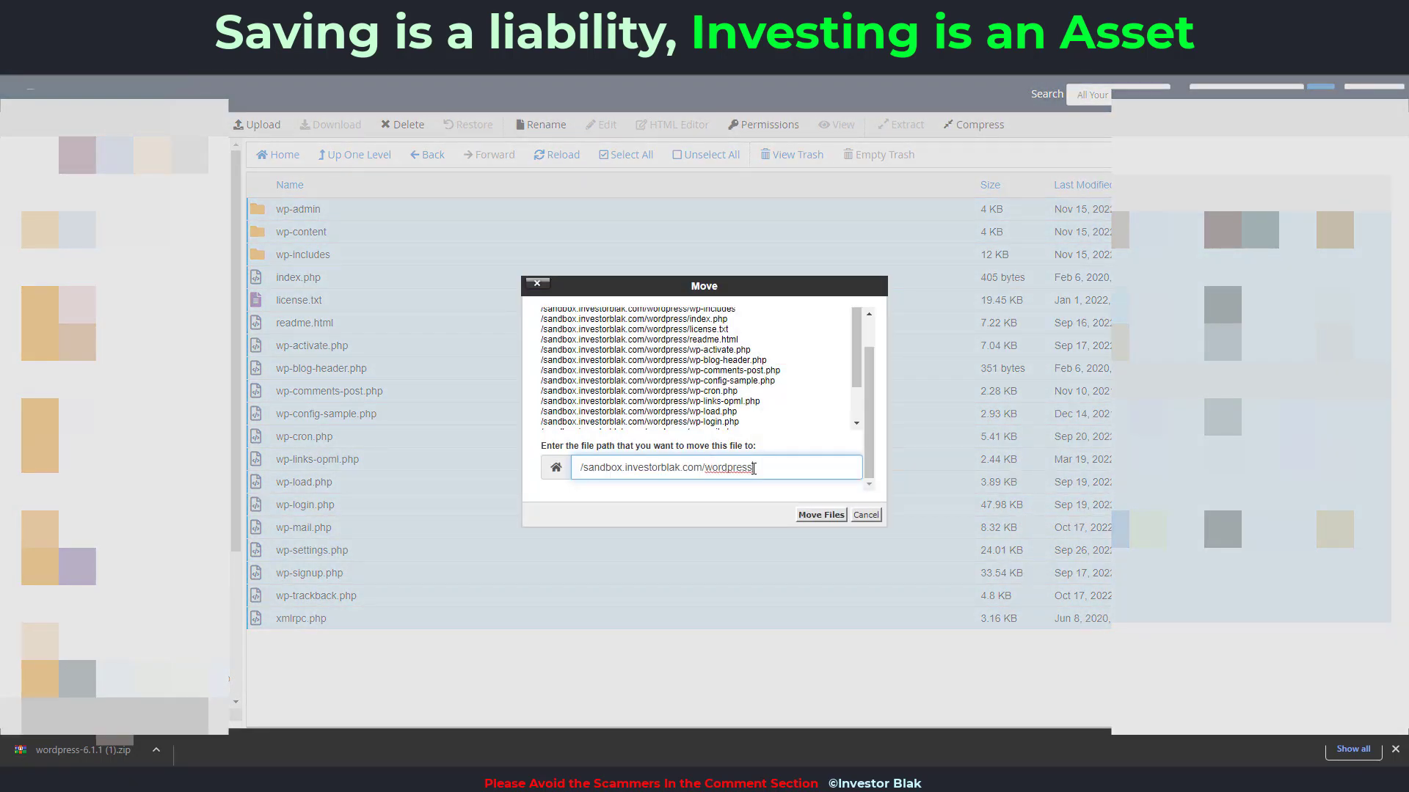
key("BackSpace")
key("BackSpace")
key("BackSpace")
key("BackSpace")
key("BackSpace")
key("BackSpace")
key("BackSpace")
key("BackSpace")
key("BackSpace")
left_click(822, 515)
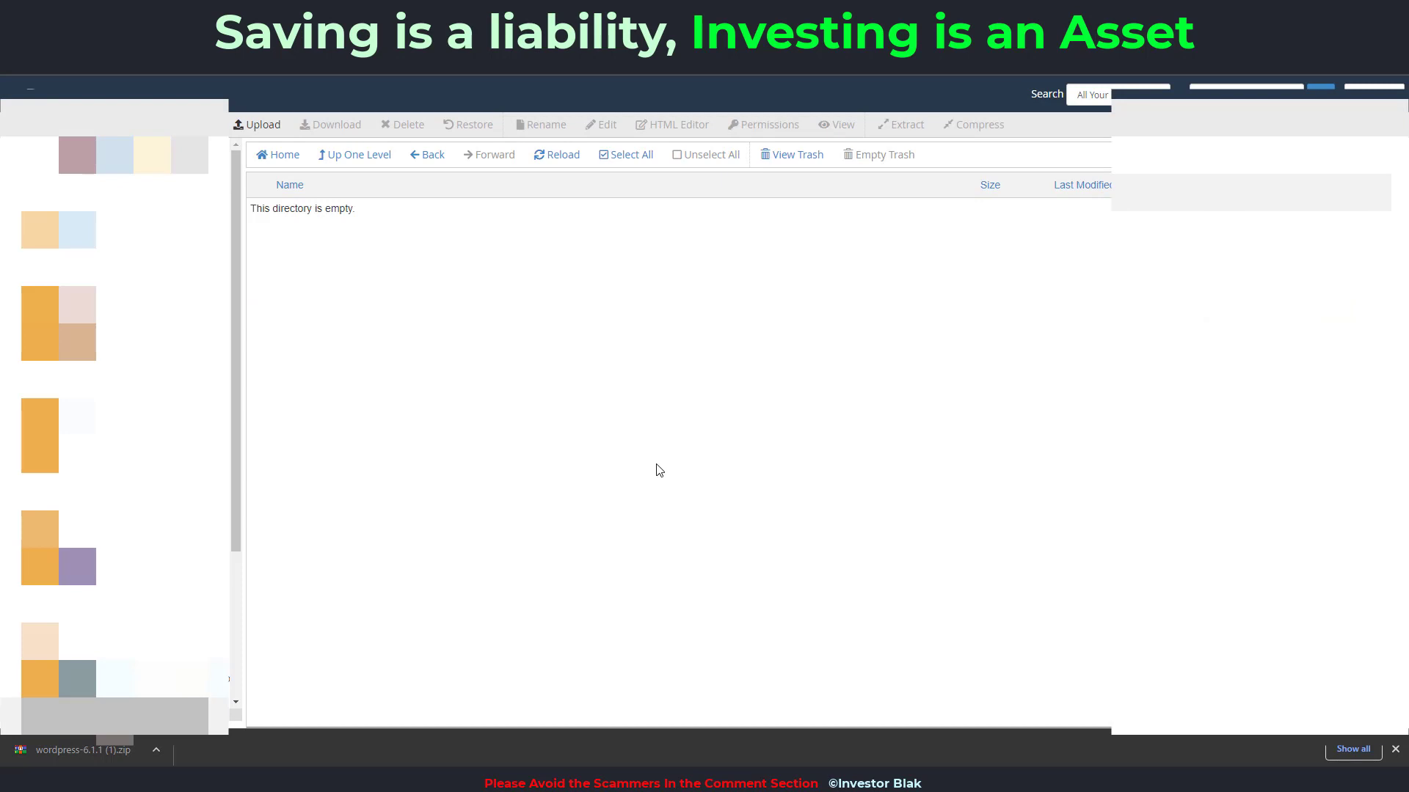
Step: Go back up to the sandbox.investorblak.com folder and delete the emptied wordpress folder
left_click(339, 162)
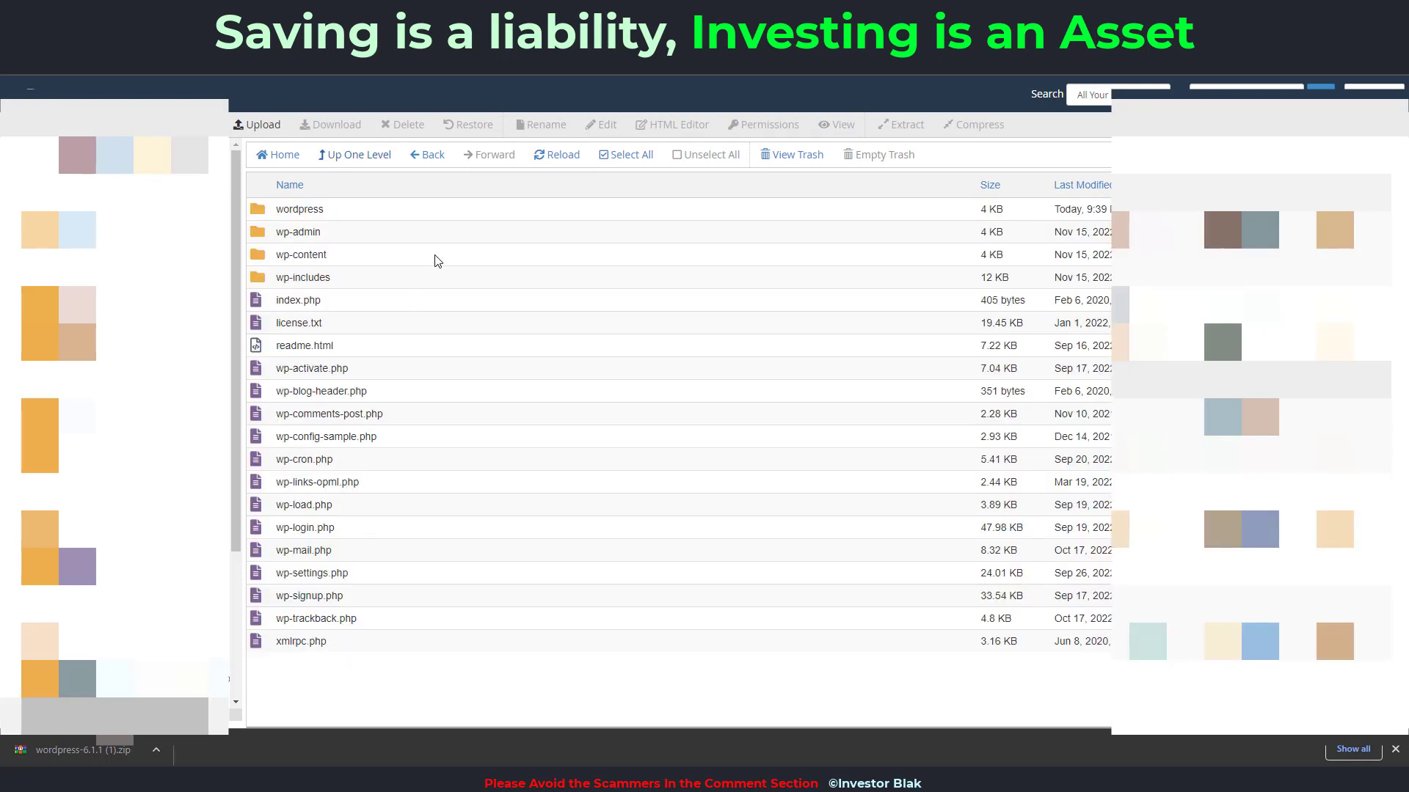
left_click(349, 218)
left_click(403, 125)
left_click(822, 449)
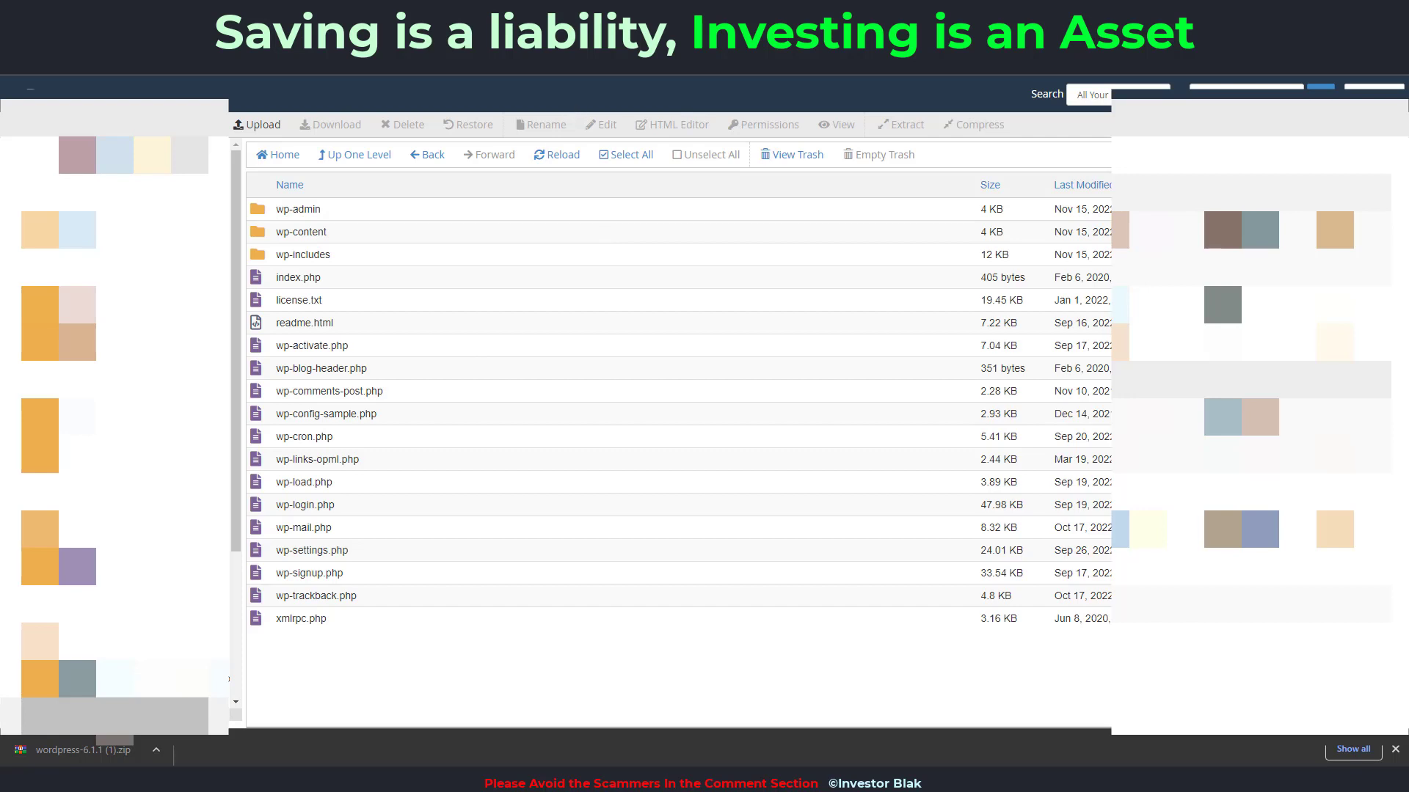
Step: Return to the cPanel home page and open MySQL Databases
left_click(580, 13)
left_click(418, 13)
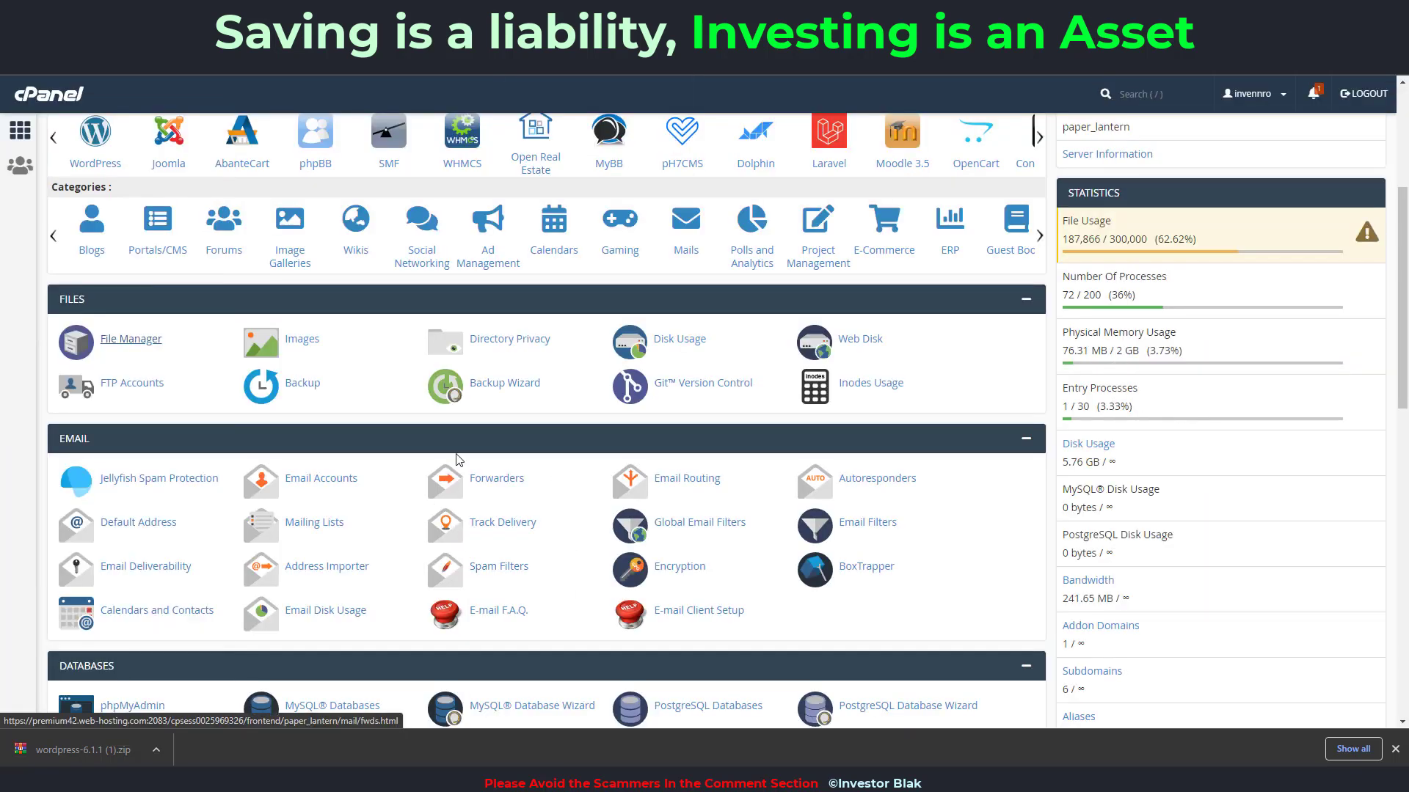
scroll(458, 459, "down", 2)
scroll(457, 459, "down", 2)
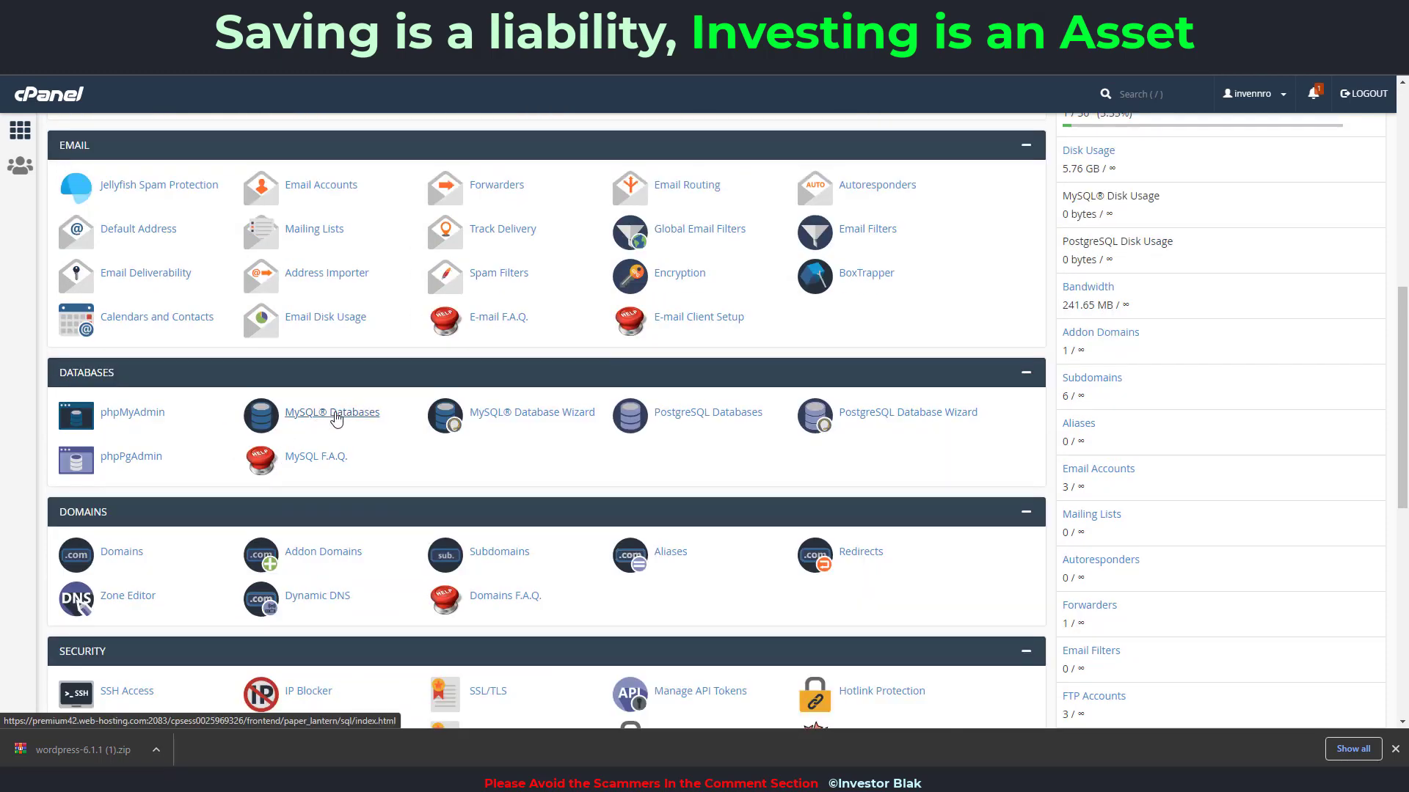
left_click(335, 417)
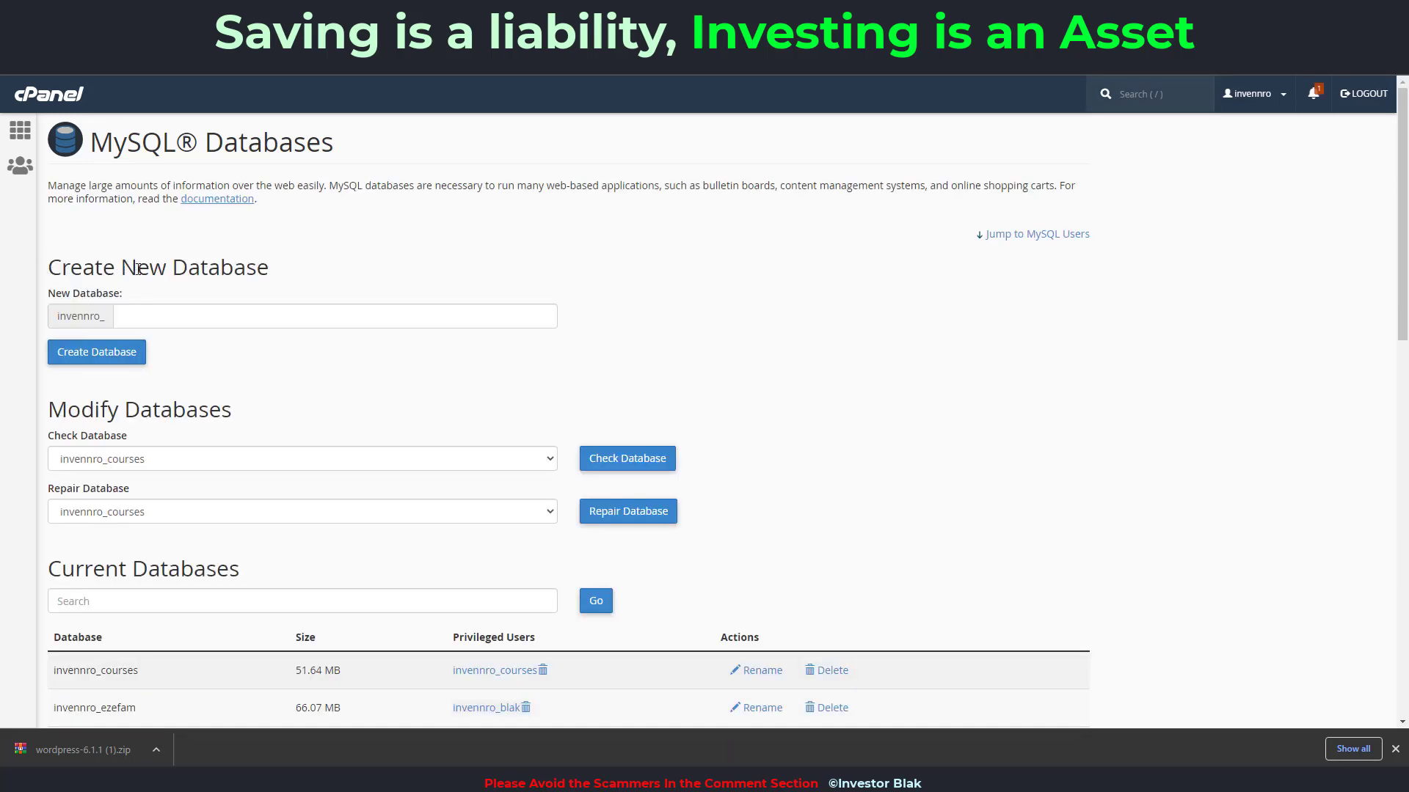
Step: Create a new MySQL database named sandbox after the account prefix and return to the MySQL Databases page
left_click_drag(54, 268, 292, 267)
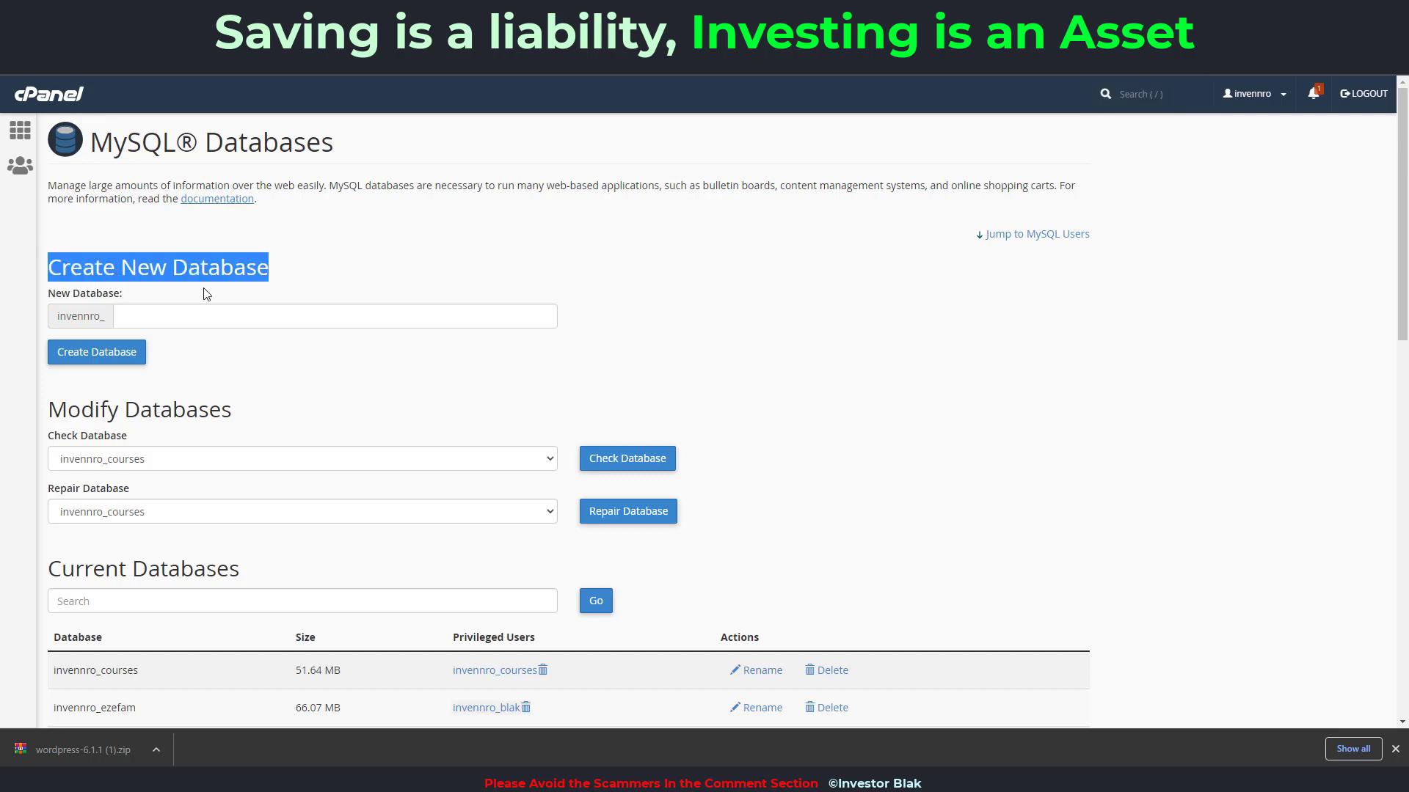
left_click(155, 314)
left_click(219, 351)
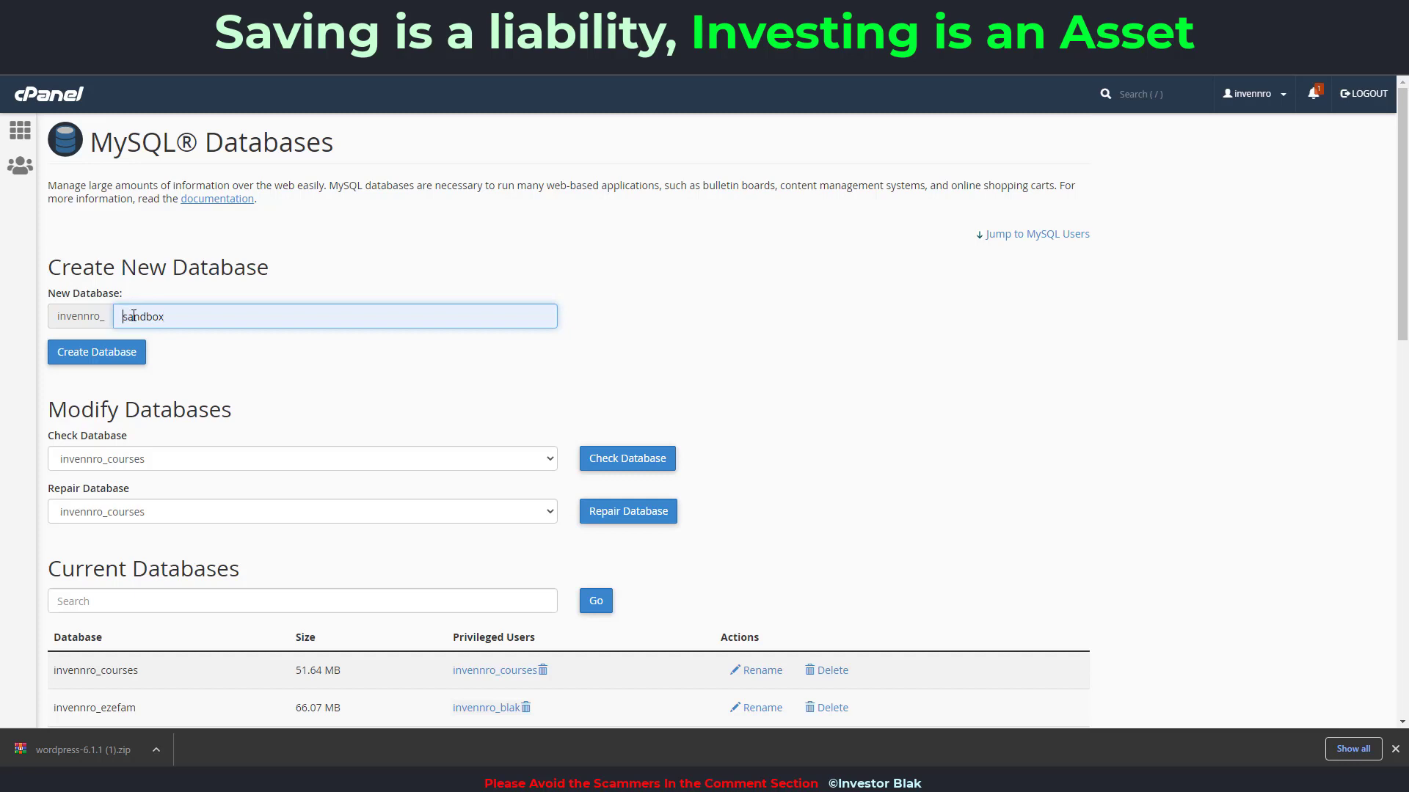
double_click(133, 316)
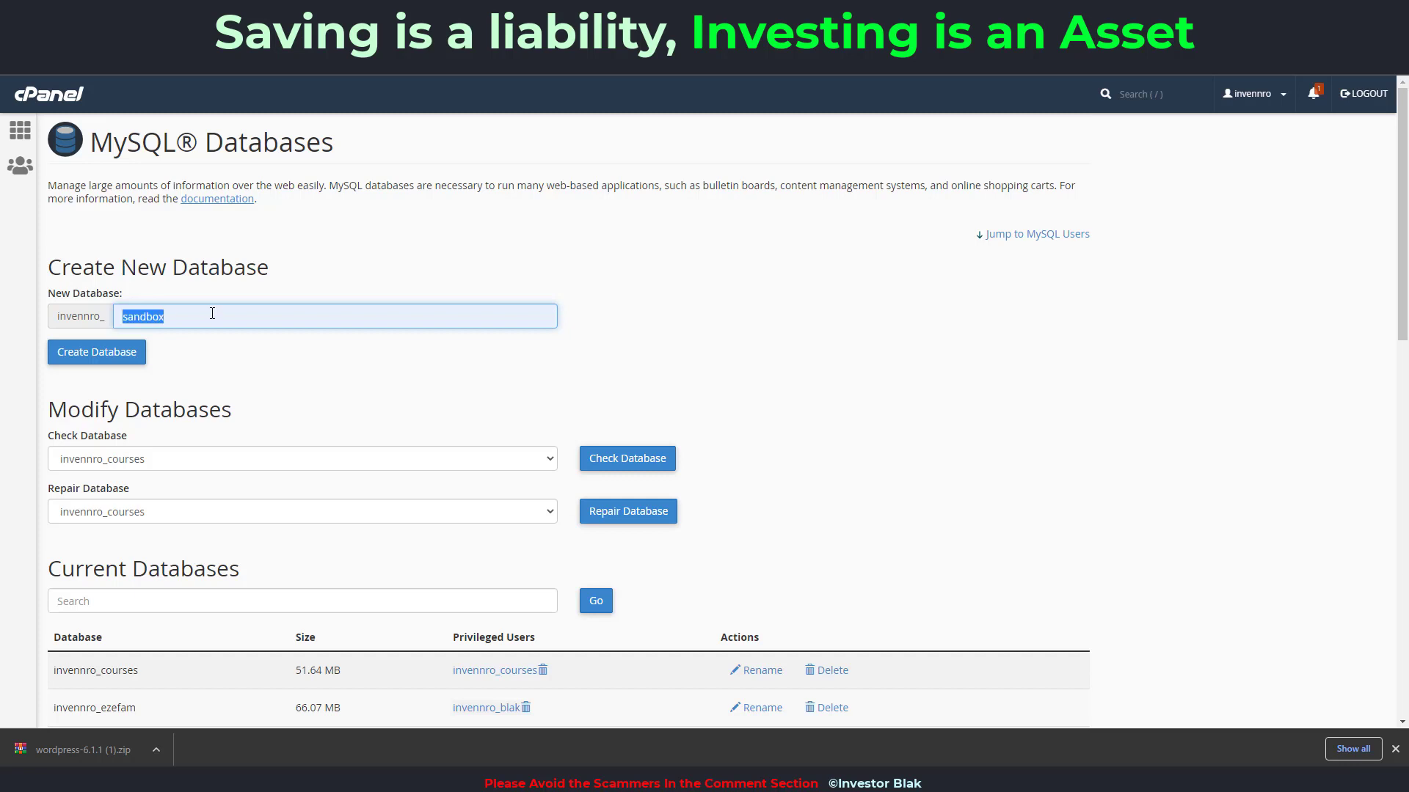
left_click(100, 359)
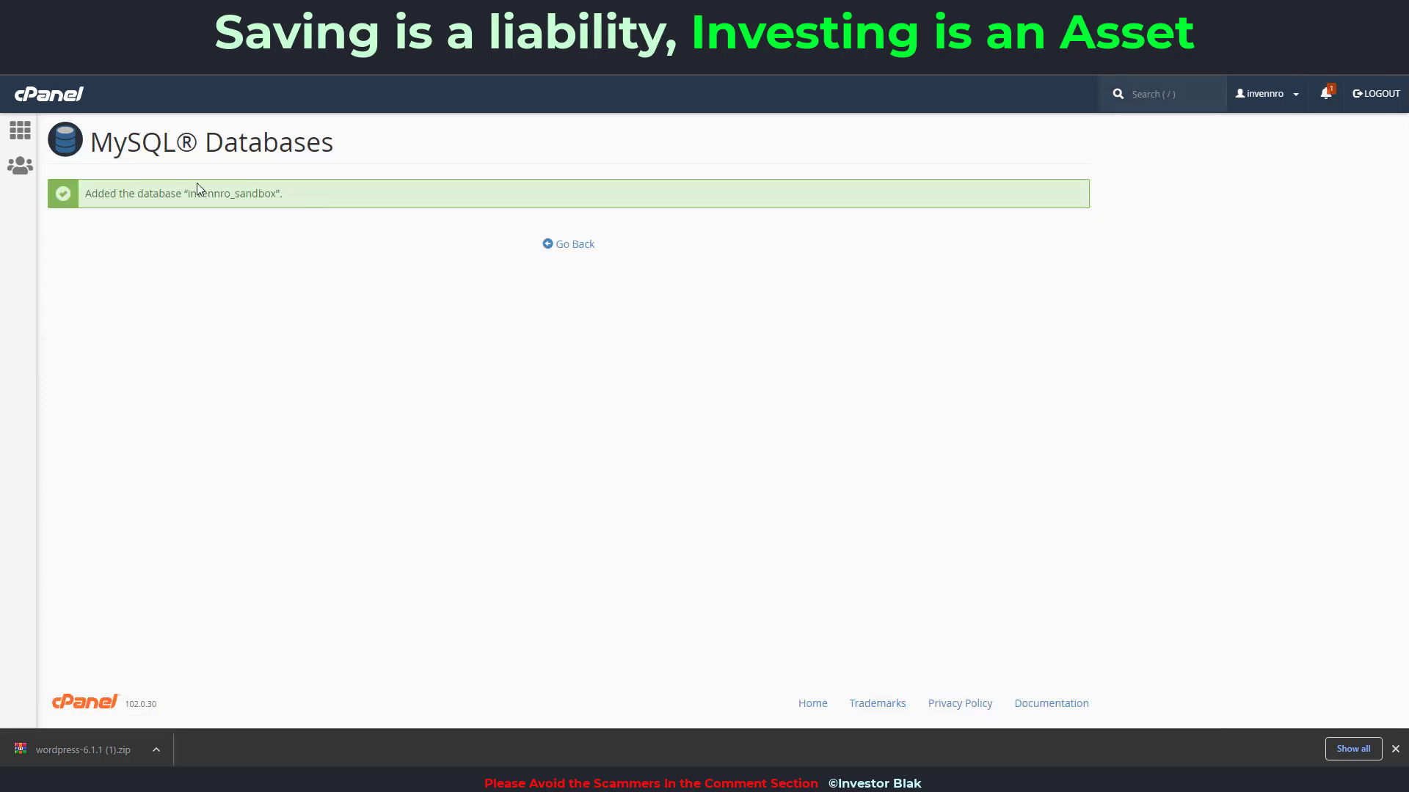
left_click(565, 248)
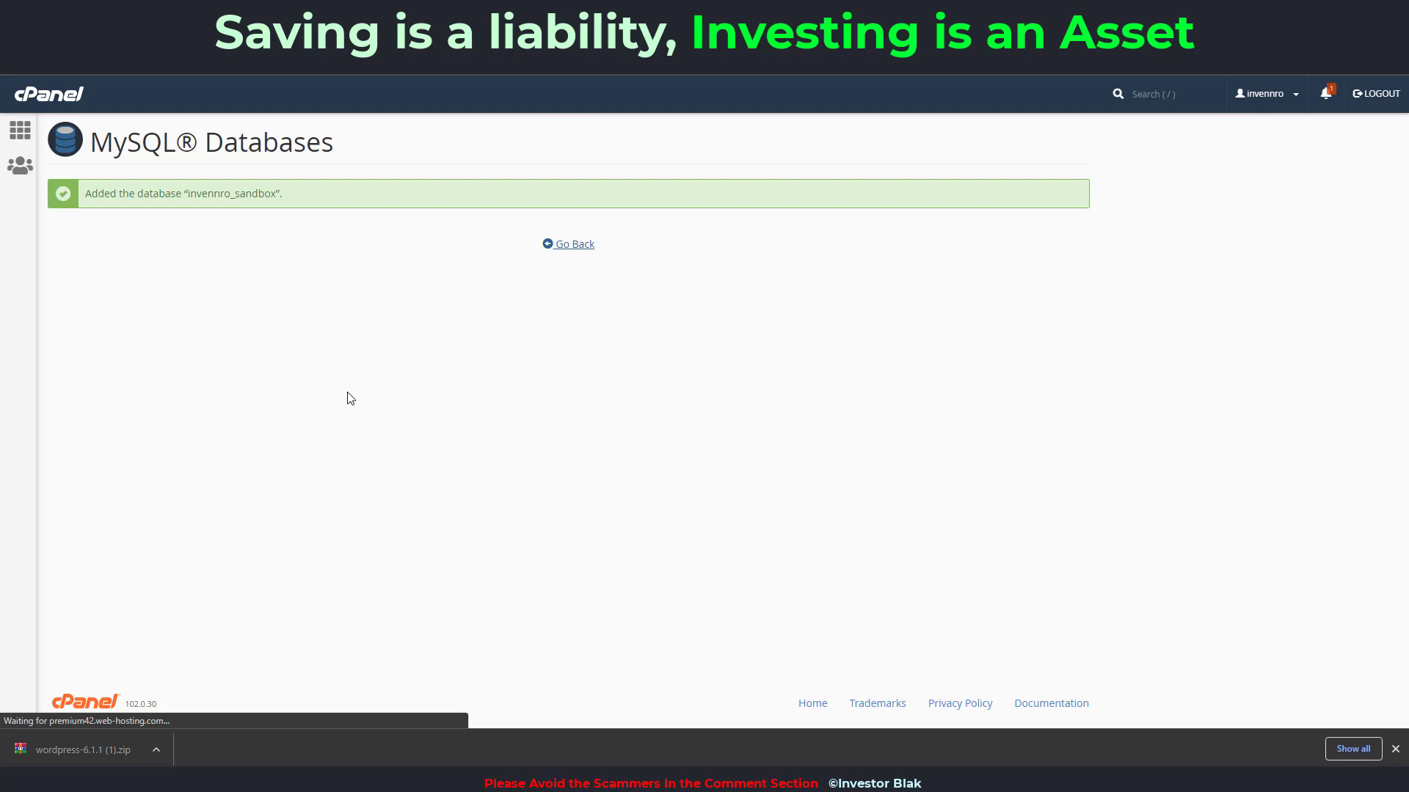
left_click(571, 245)
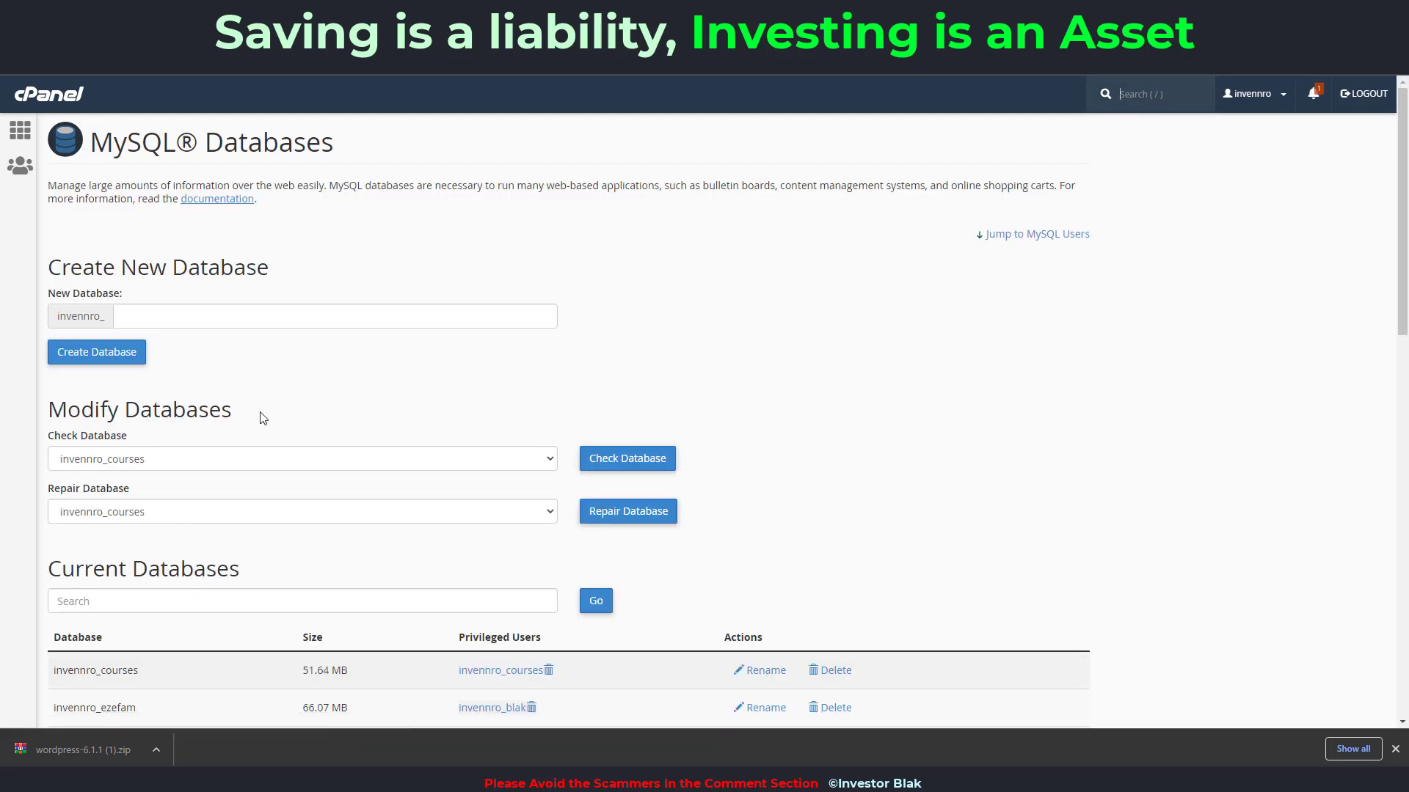
Step: Create a new MySQL user named sandbox after the account prefix, entering and repeating the user's password
scroll(205, 403, "down", 3)
scroll(211, 384, "up", 2)
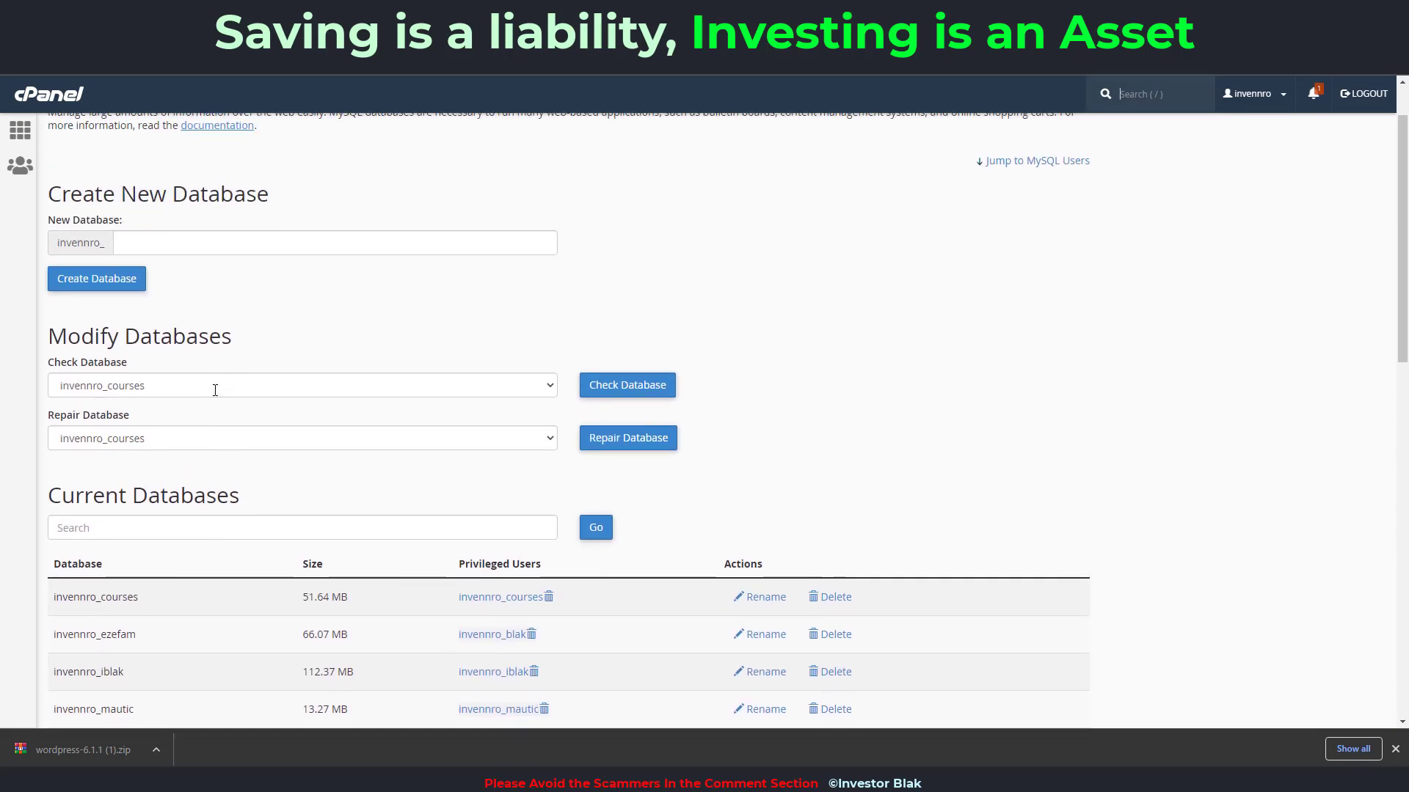
scroll(212, 392, "down", 8)
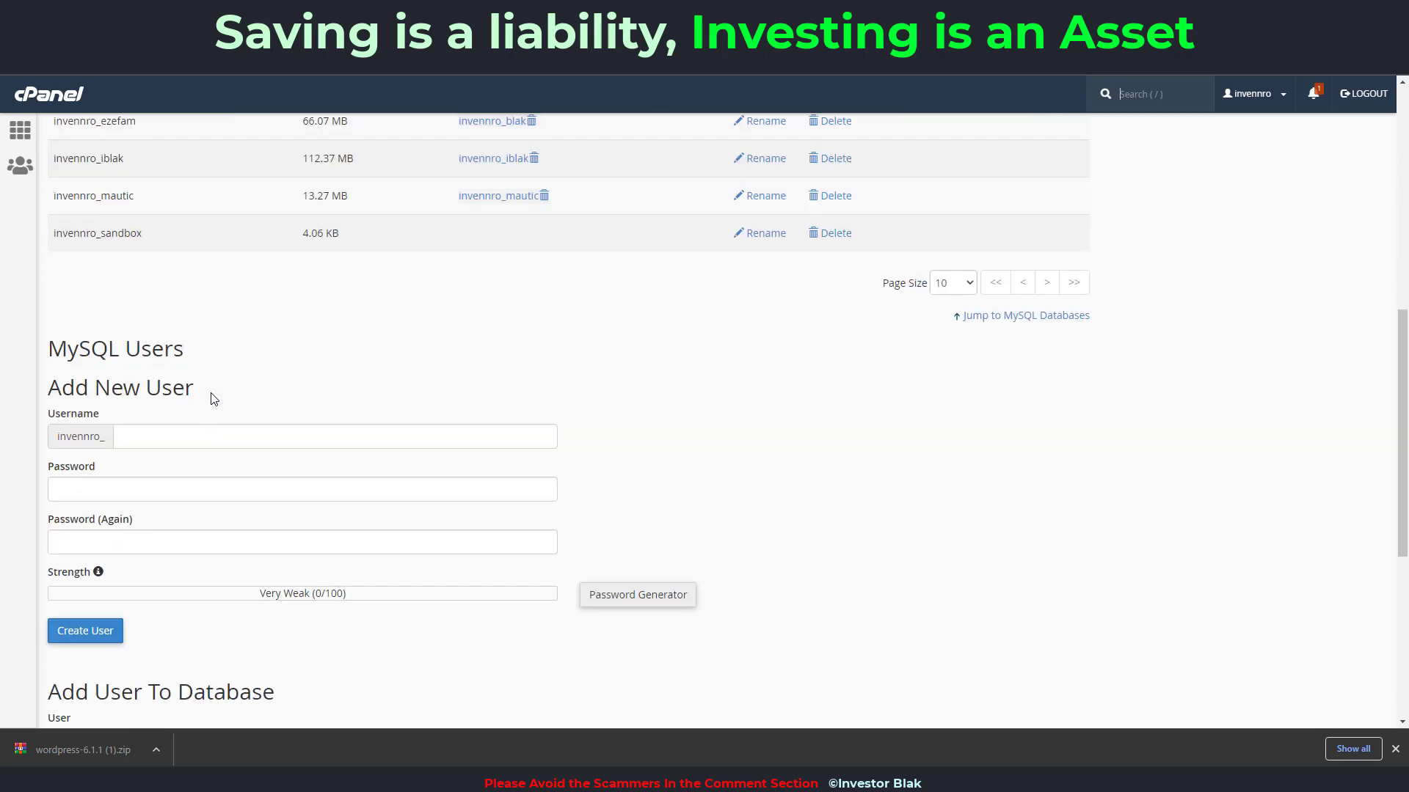
scroll(213, 396, "down", 2)
scroll(169, 345, "up", 1)
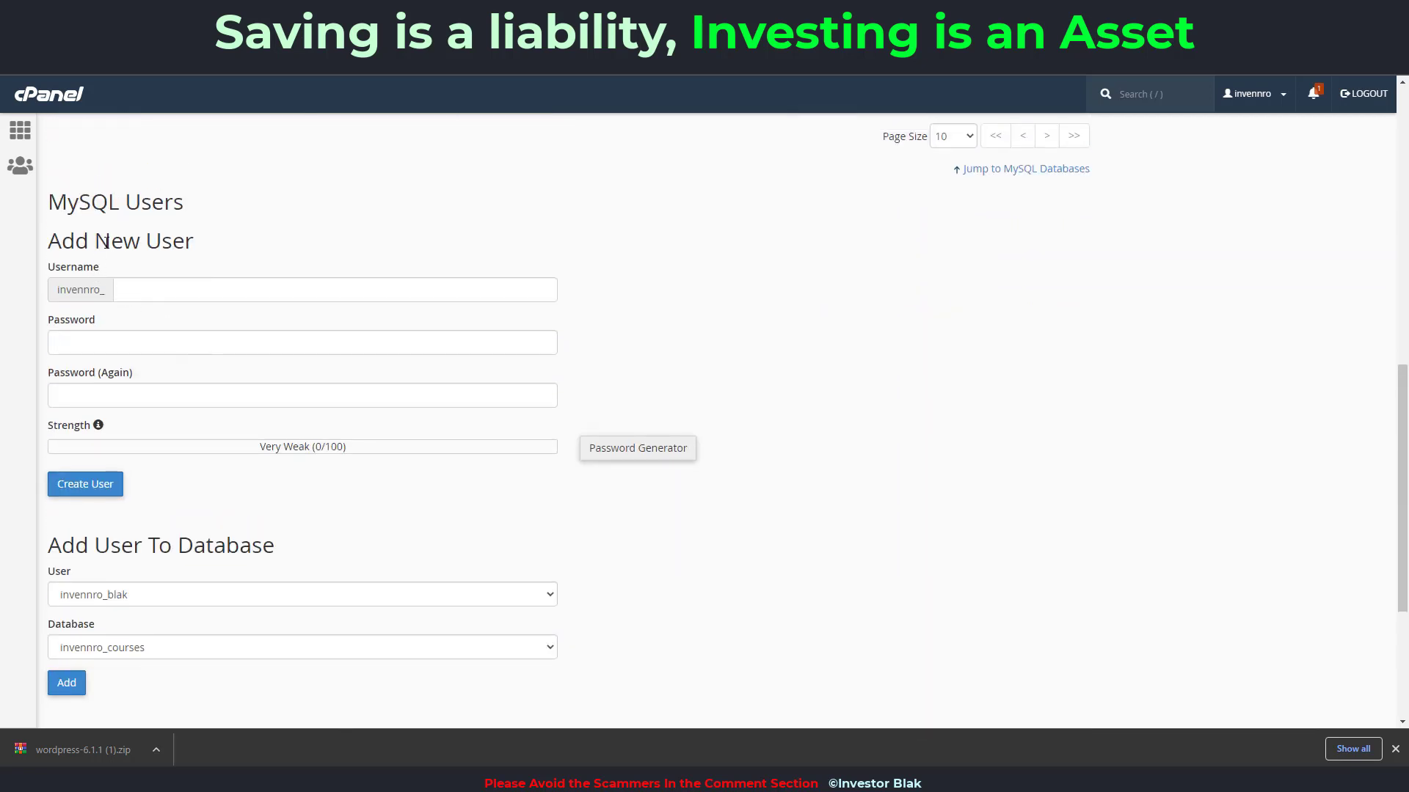
left_click(139, 290)
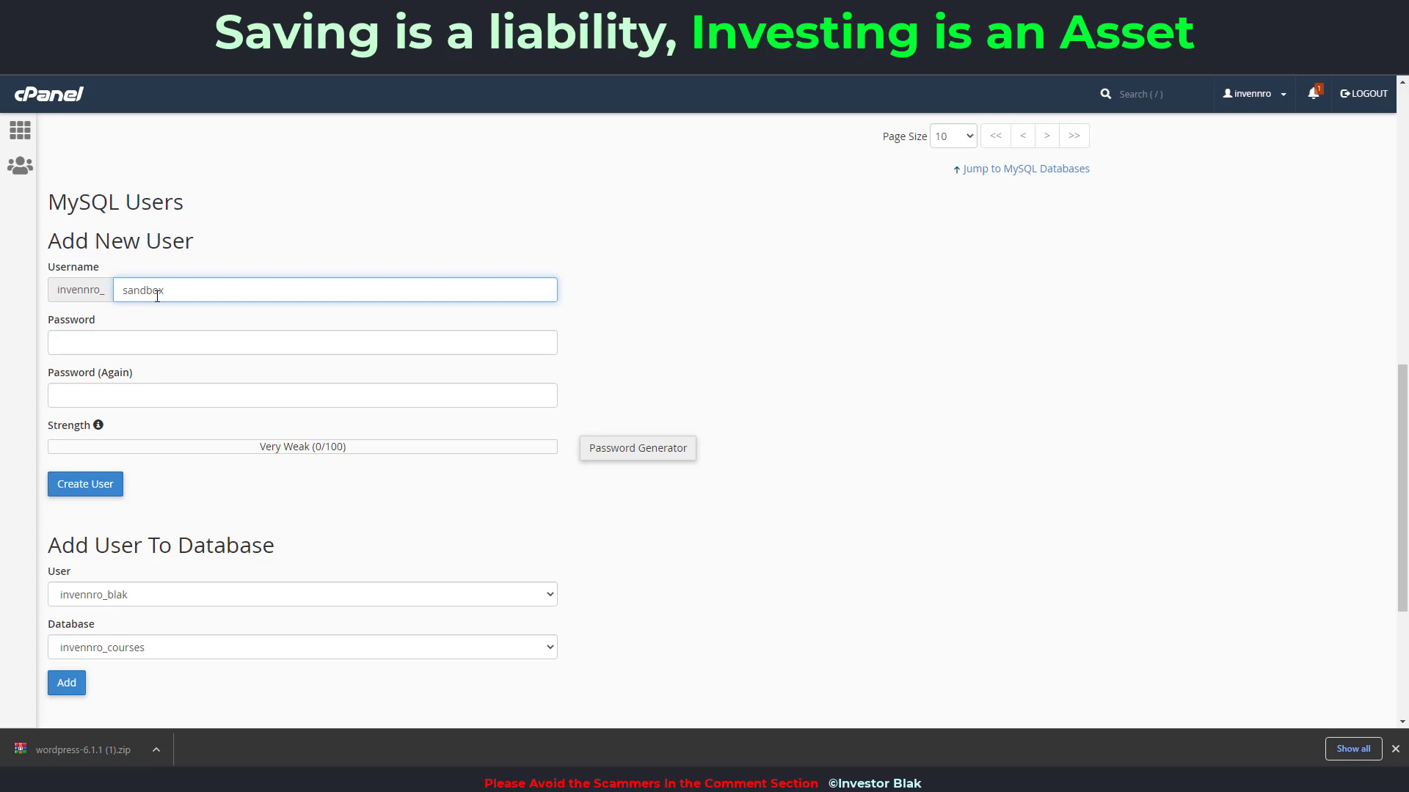
left_click(116, 338)
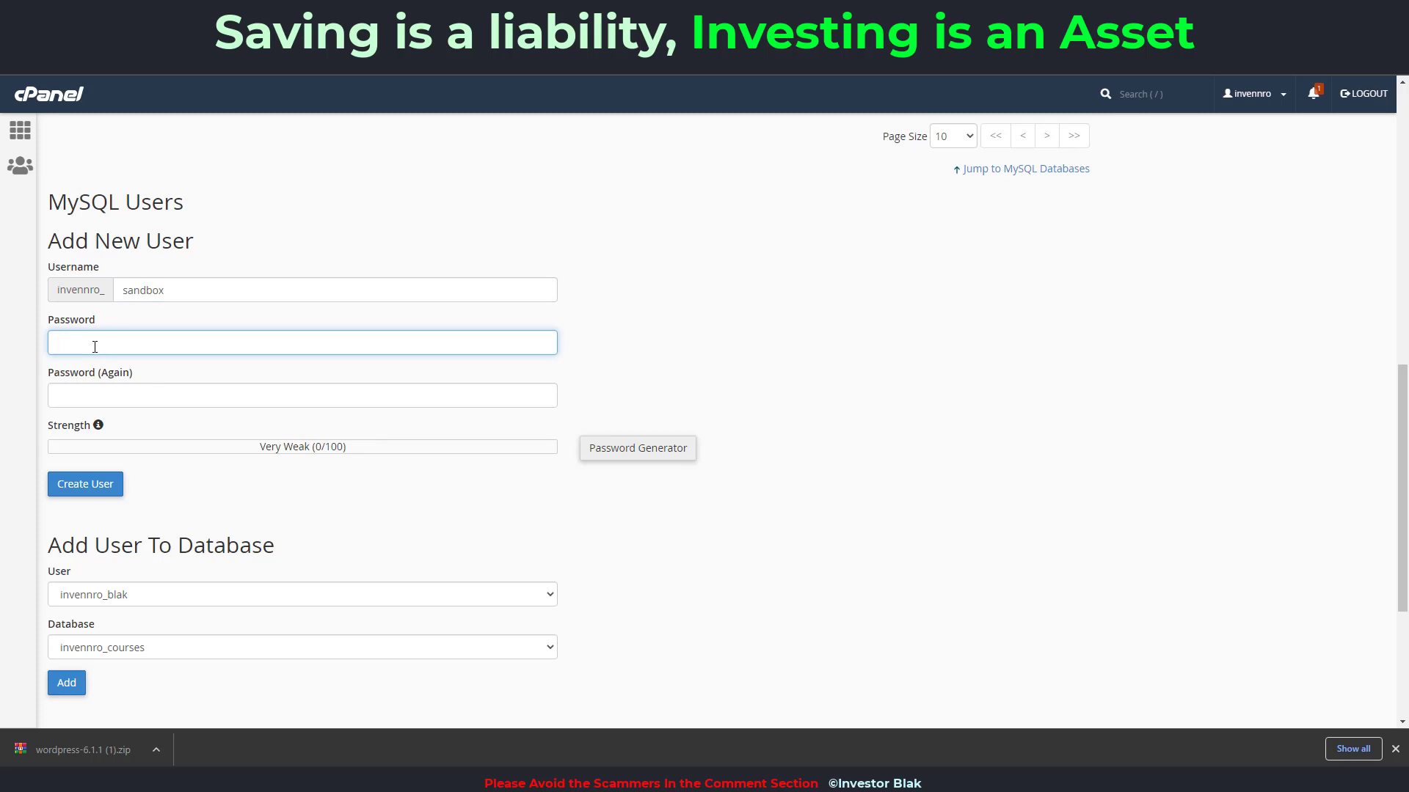
key("ctrl+v")
left_click(97, 395)
type("a")
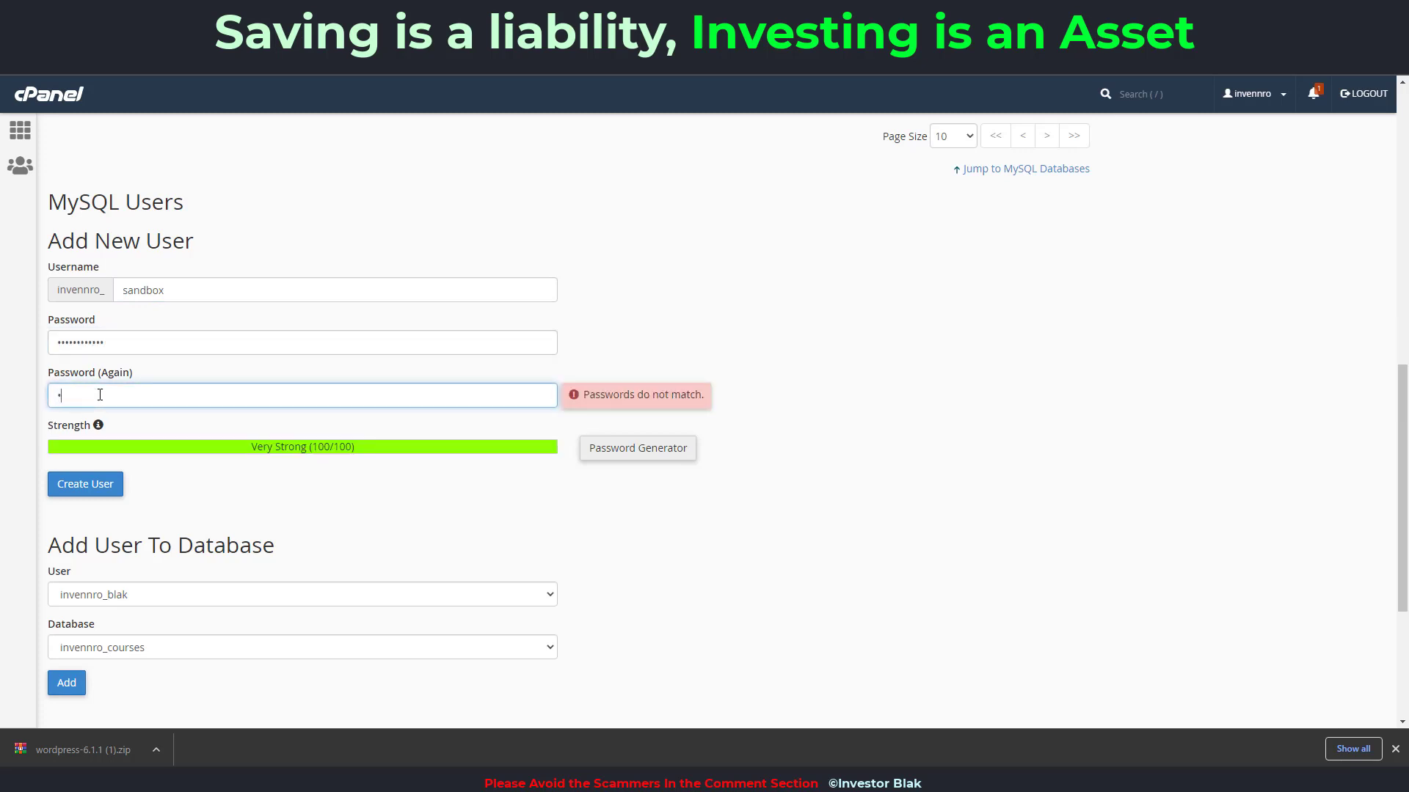
key("ctrl+v")
left_click(97, 485)
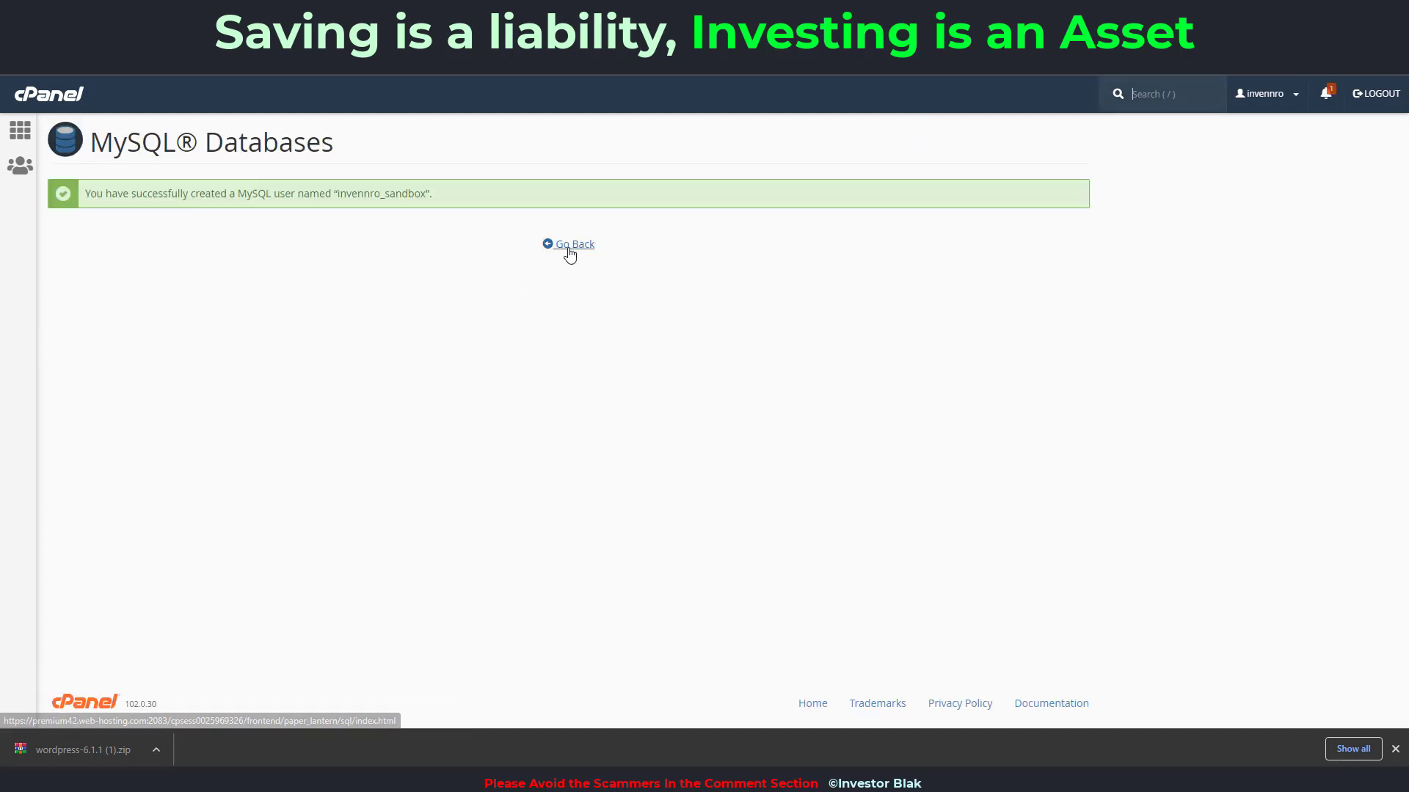
Step: Return to the MySQL Databases page and add the new sandbox user to the sandbox database
left_click(565, 249)
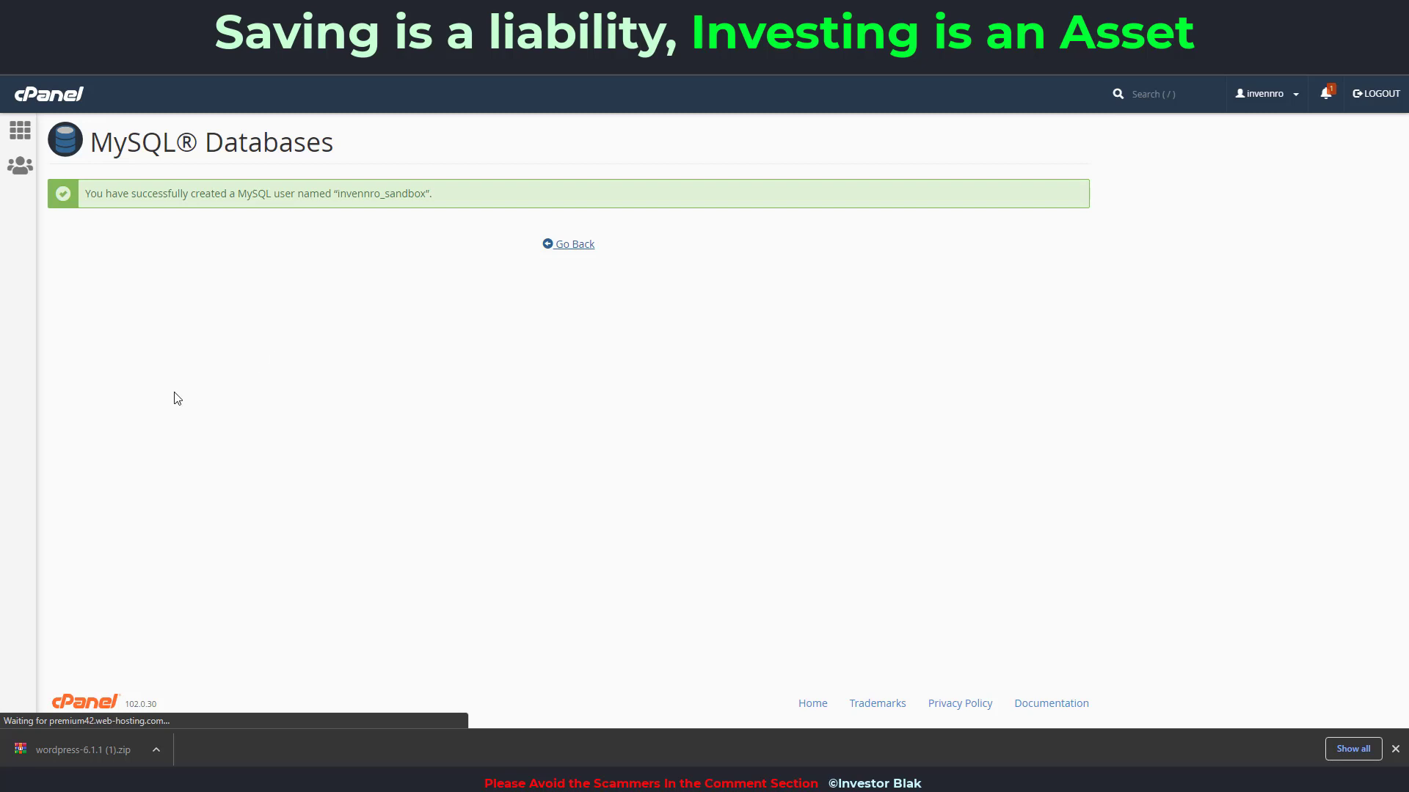
scroll(278, 445, "down", 15)
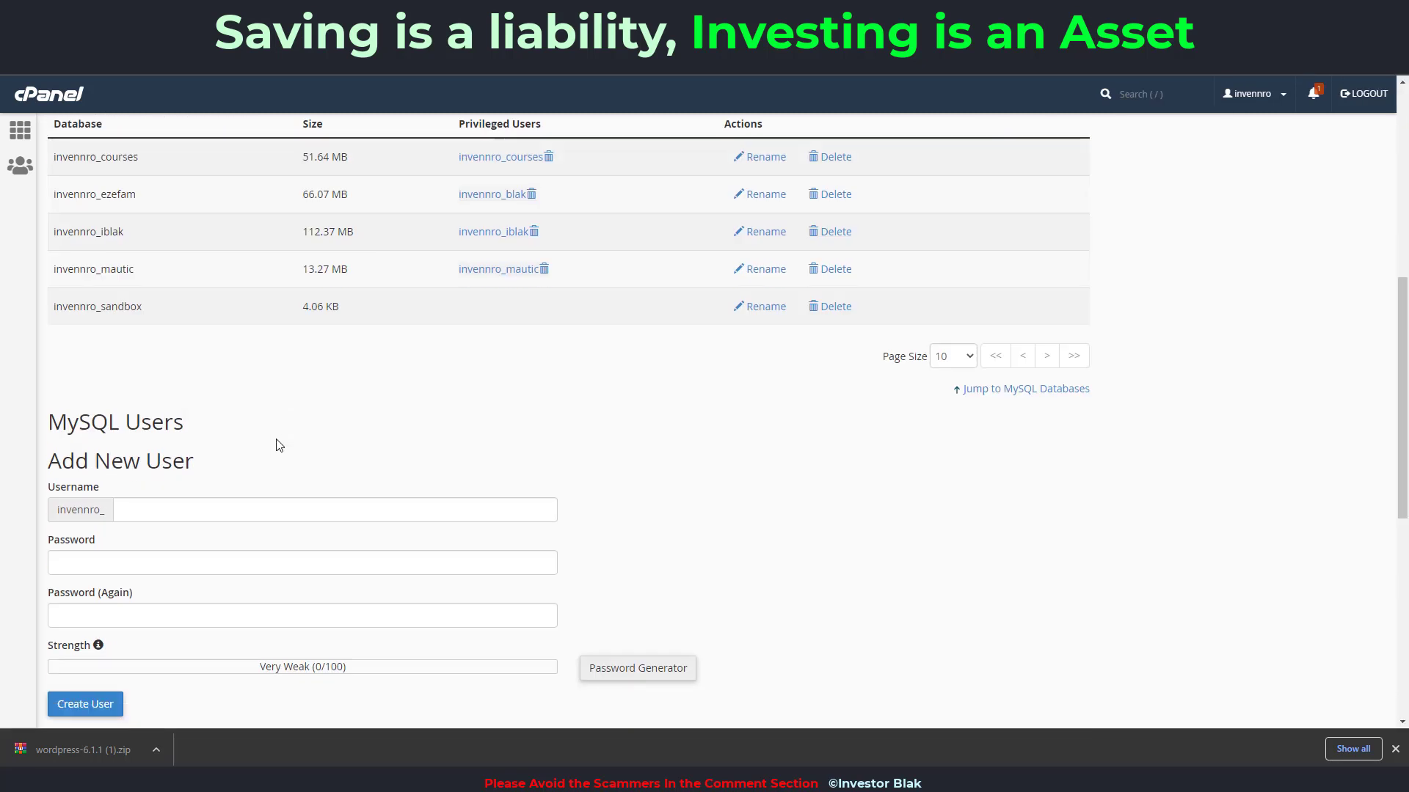
scroll(277, 444, "up", 5)
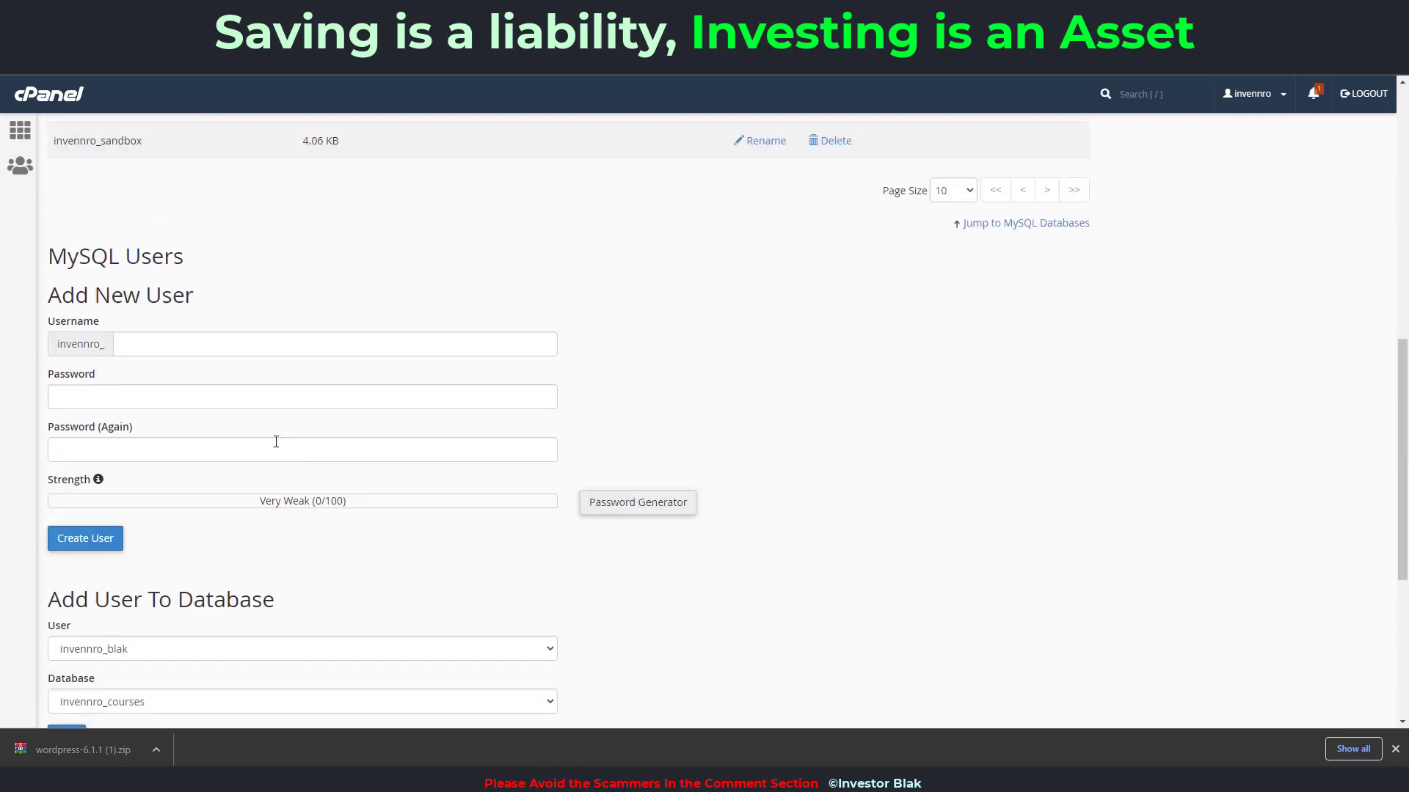
scroll(242, 444, "down", 4)
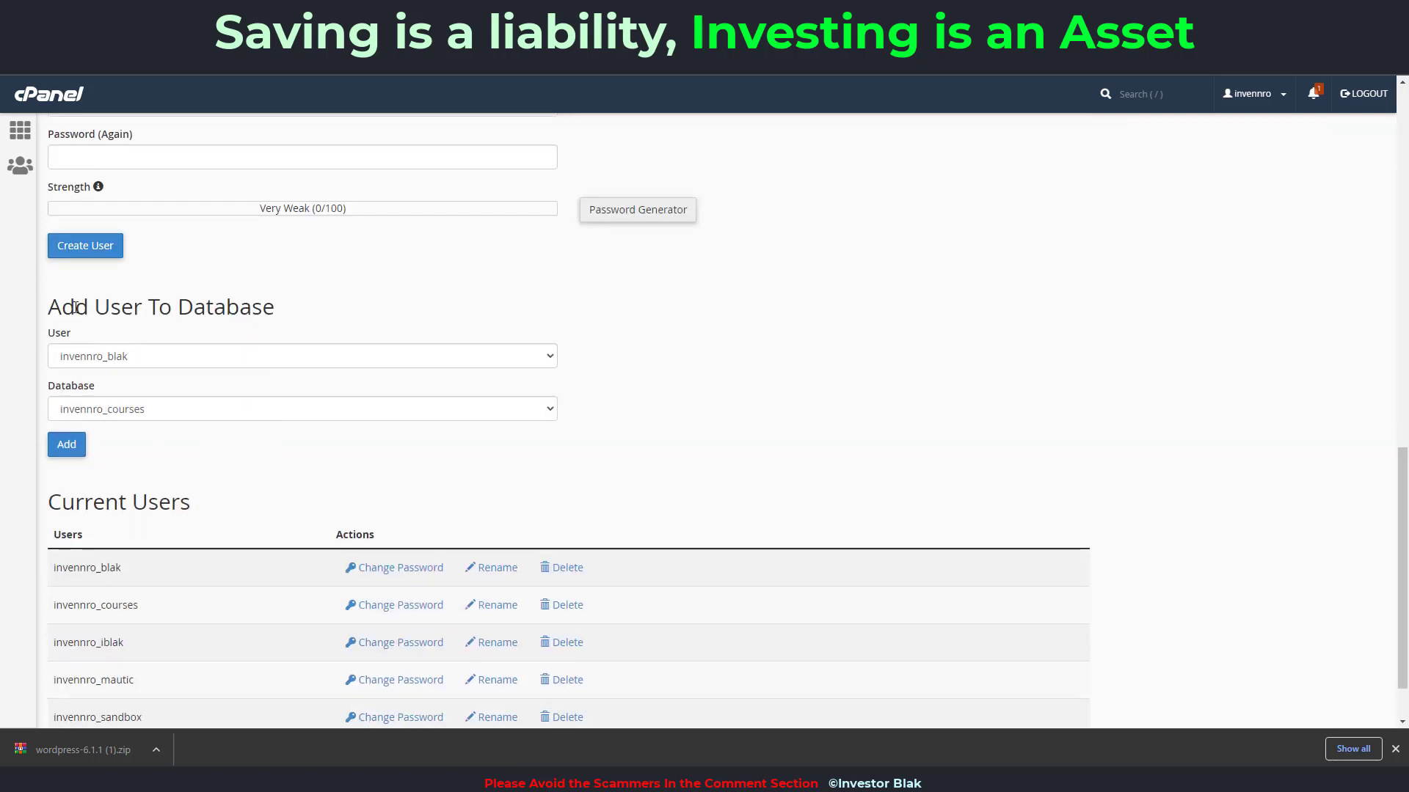
left_click_drag(286, 309, 62, 308)
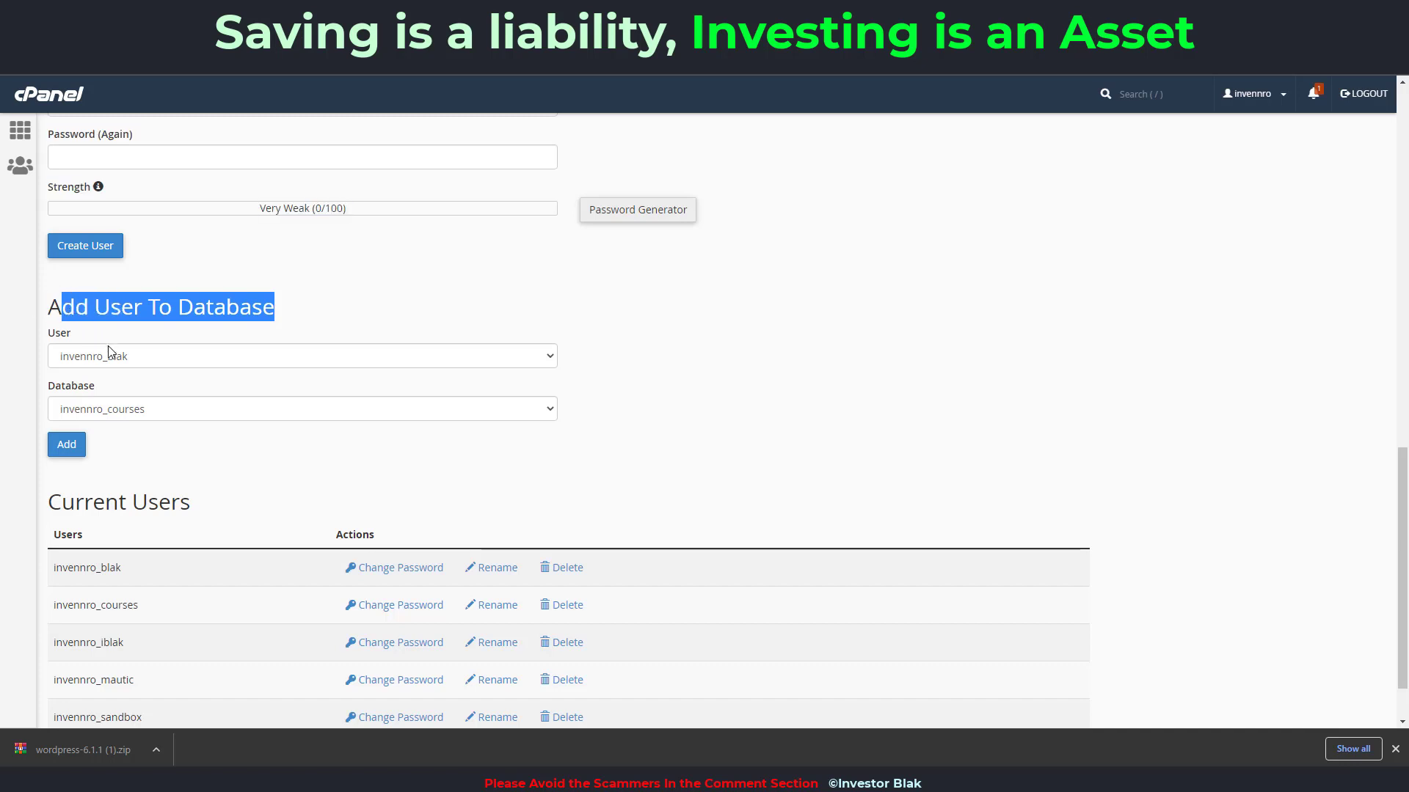
left_click(176, 365)
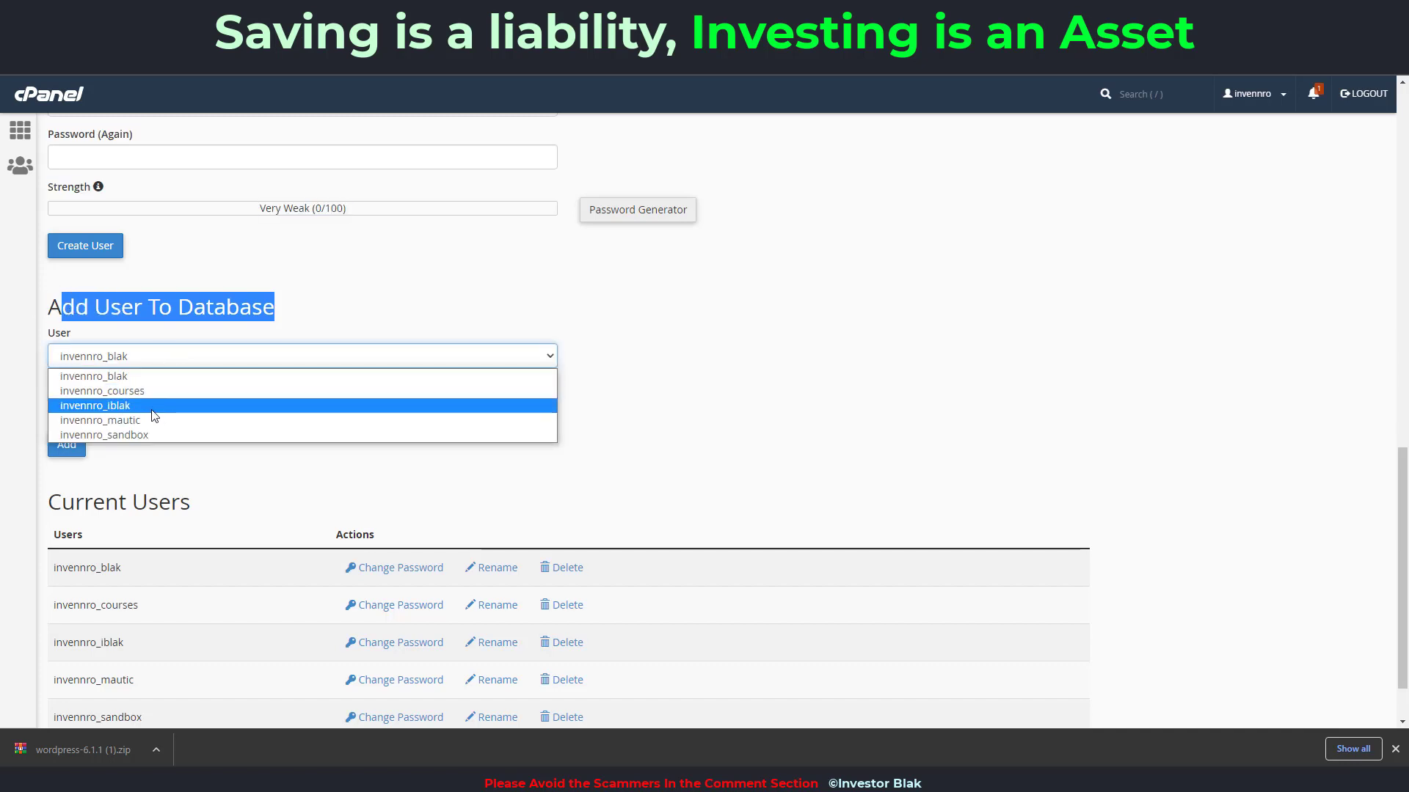
left_click(143, 438)
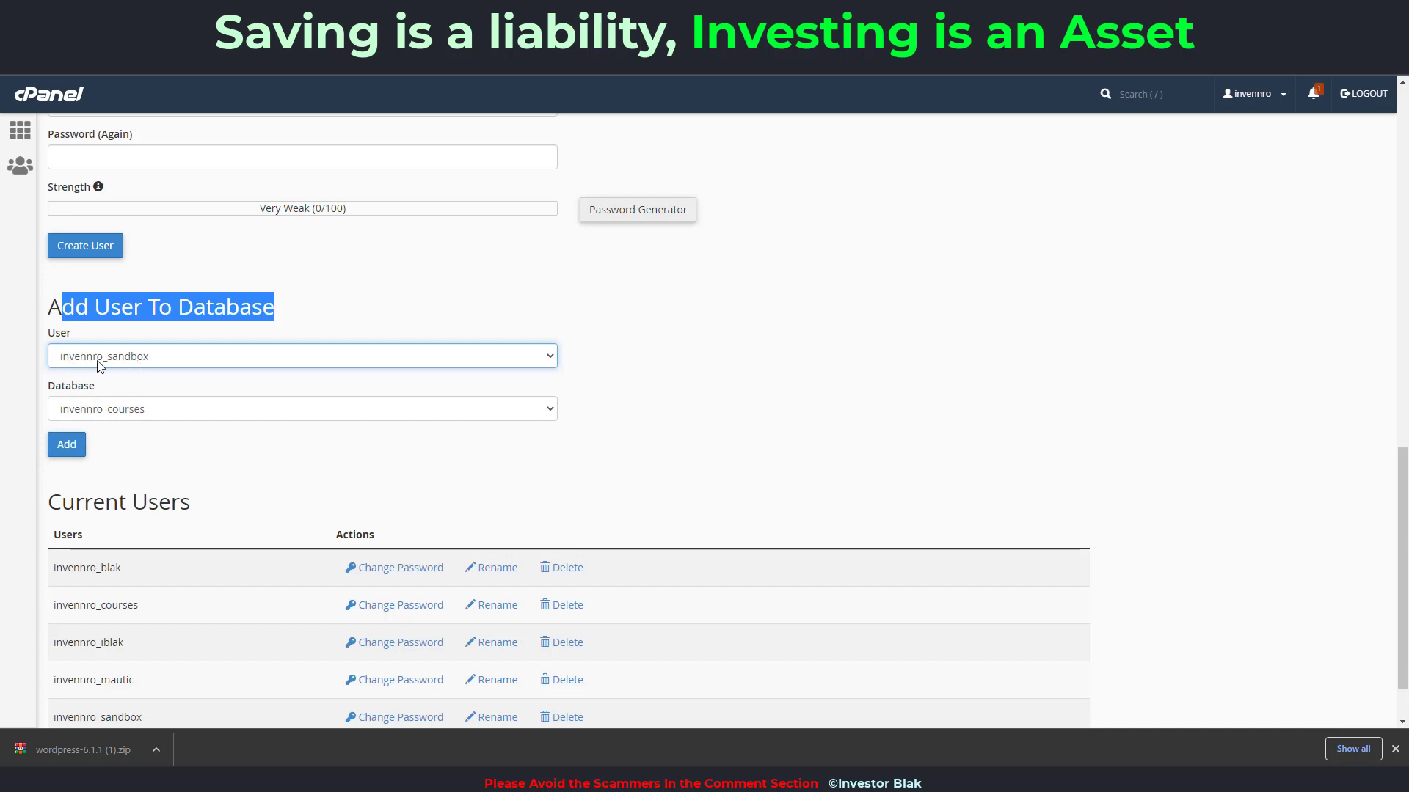
left_click(174, 411)
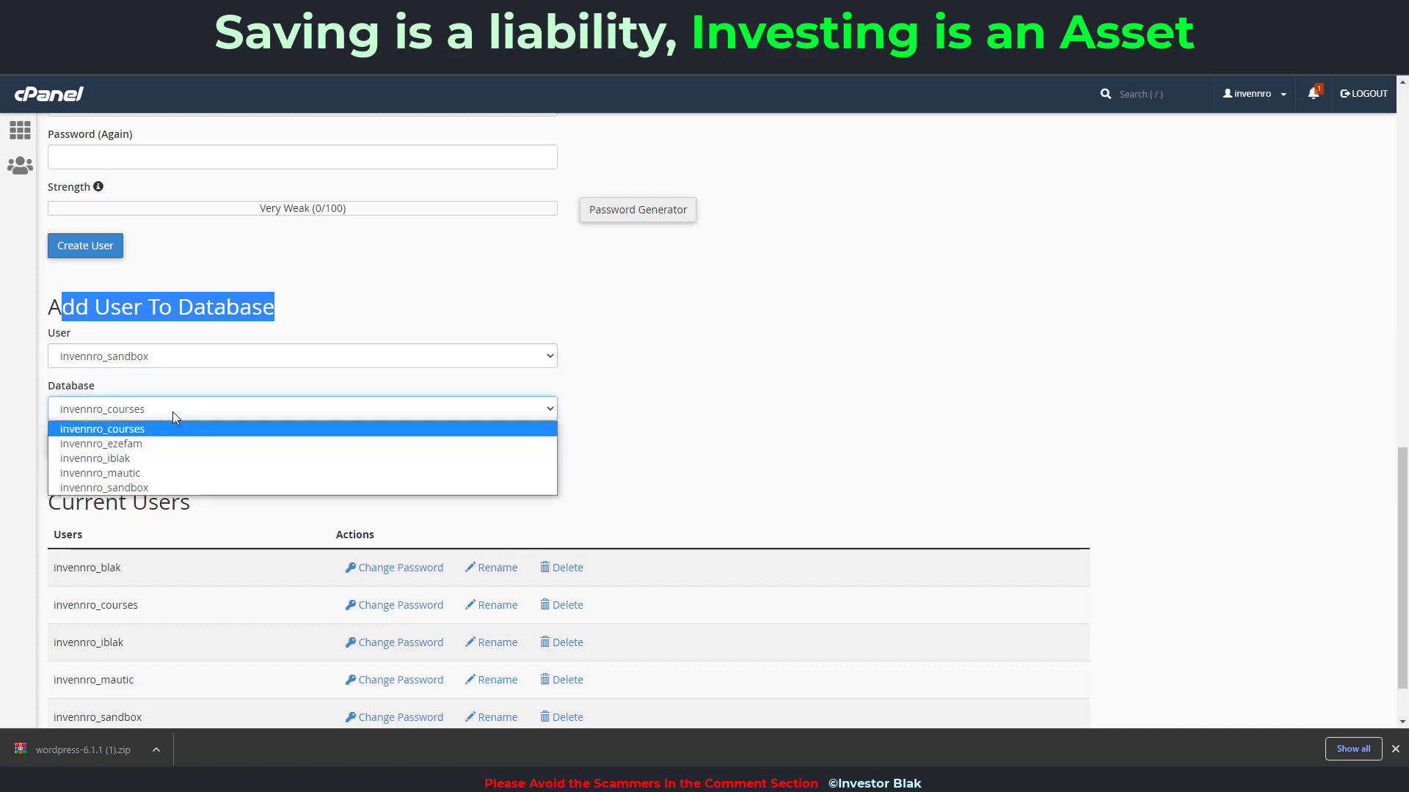
left_click(155, 487)
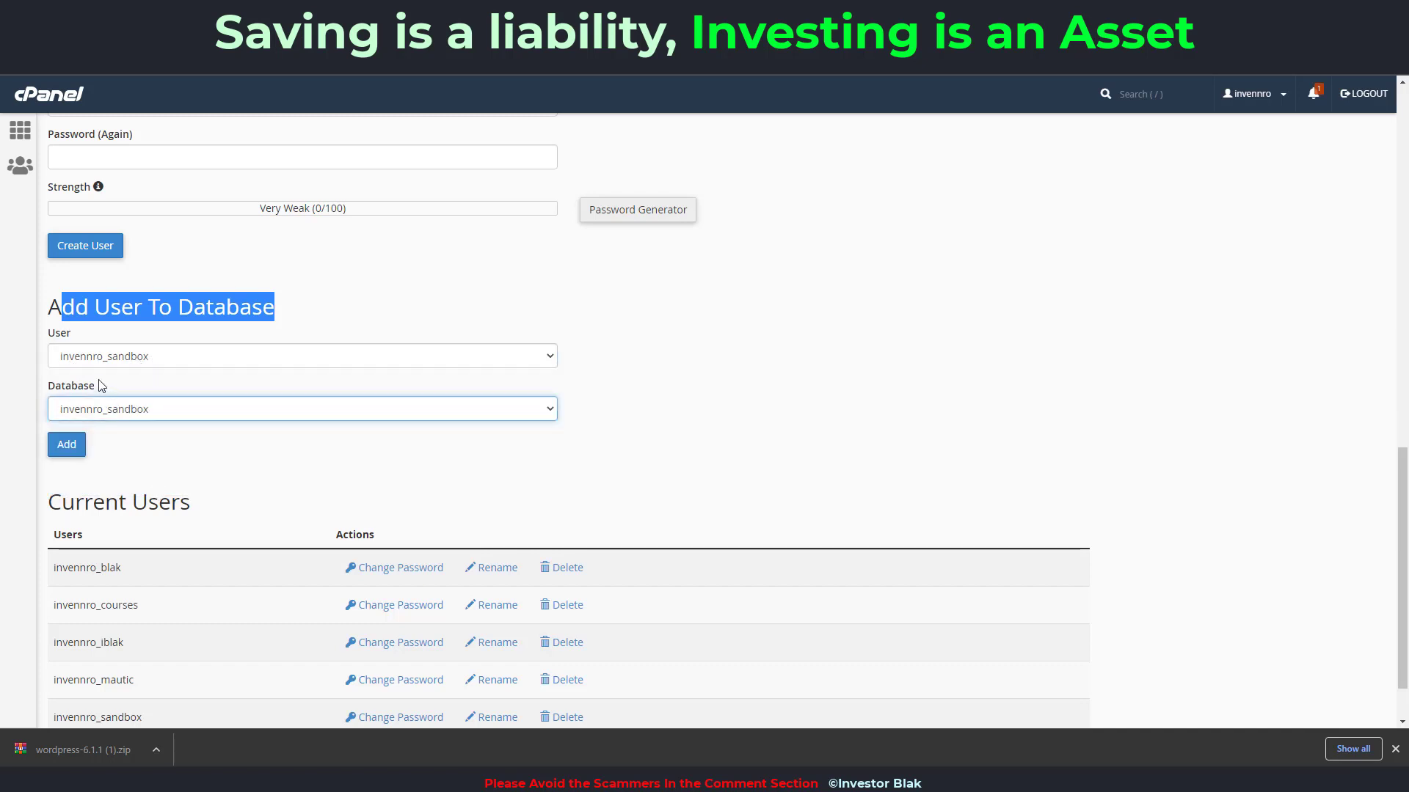
left_click(65, 447)
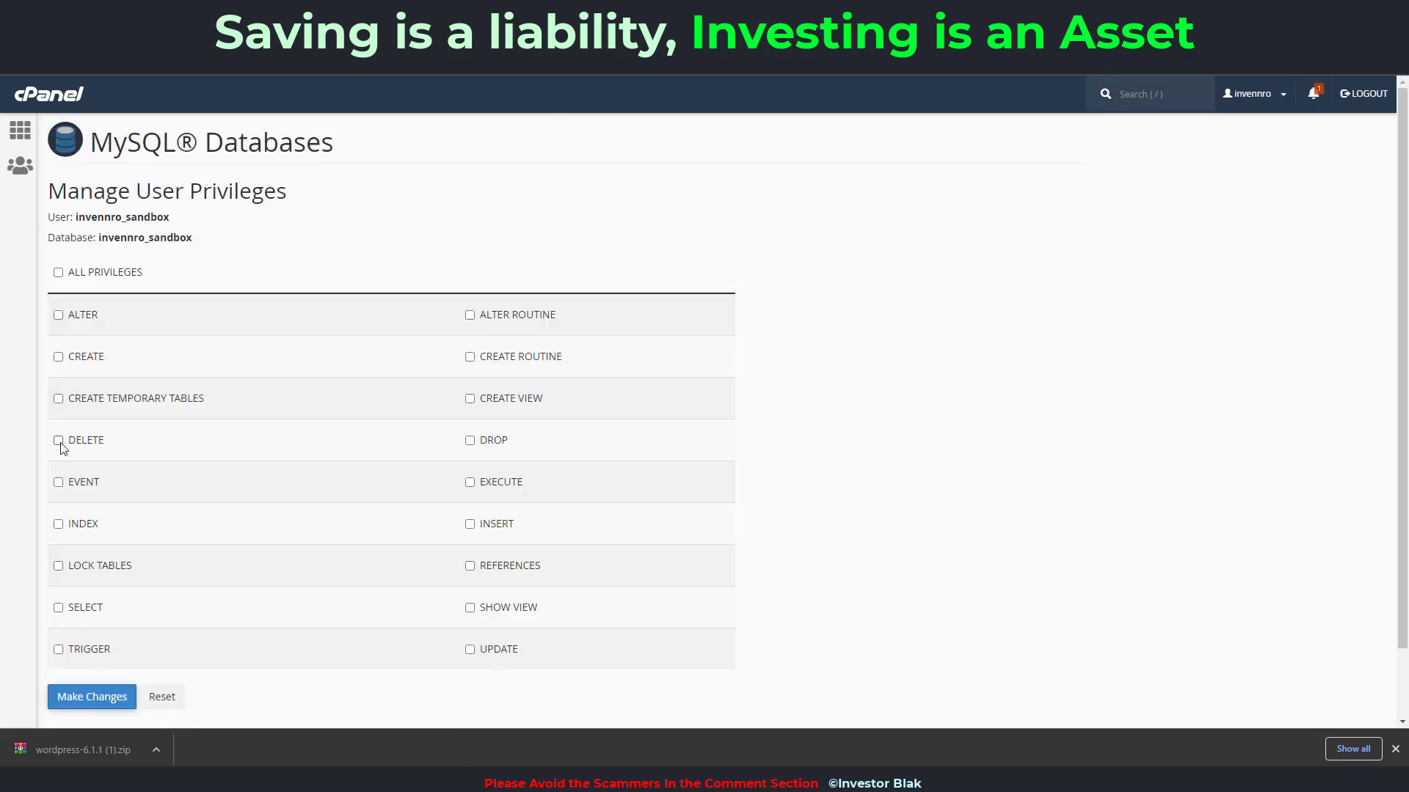
Step: Grant the sandbox user all privileges on the sandbox database and save the changes
scroll(194, 403, "down", 2)
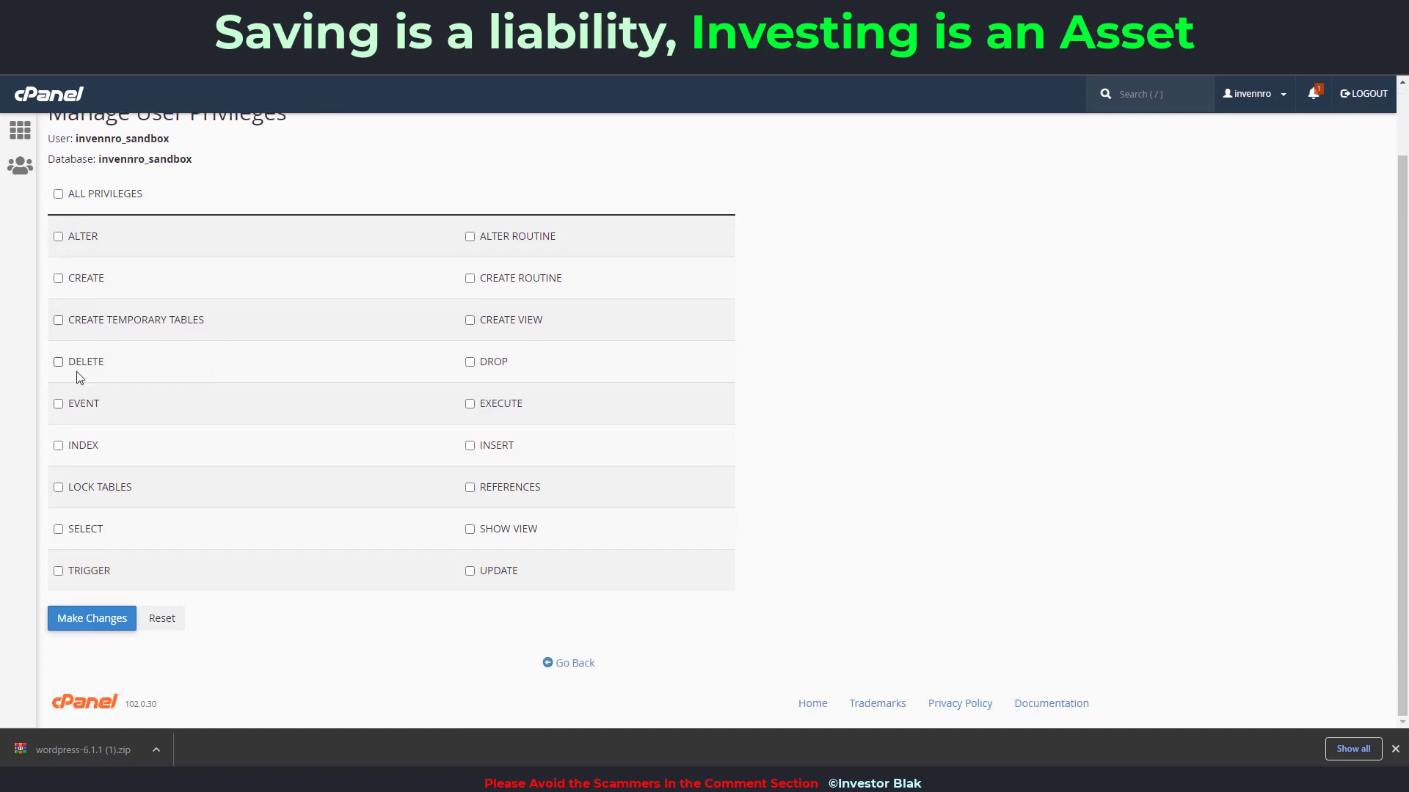
scroll(122, 384, "up", 2)
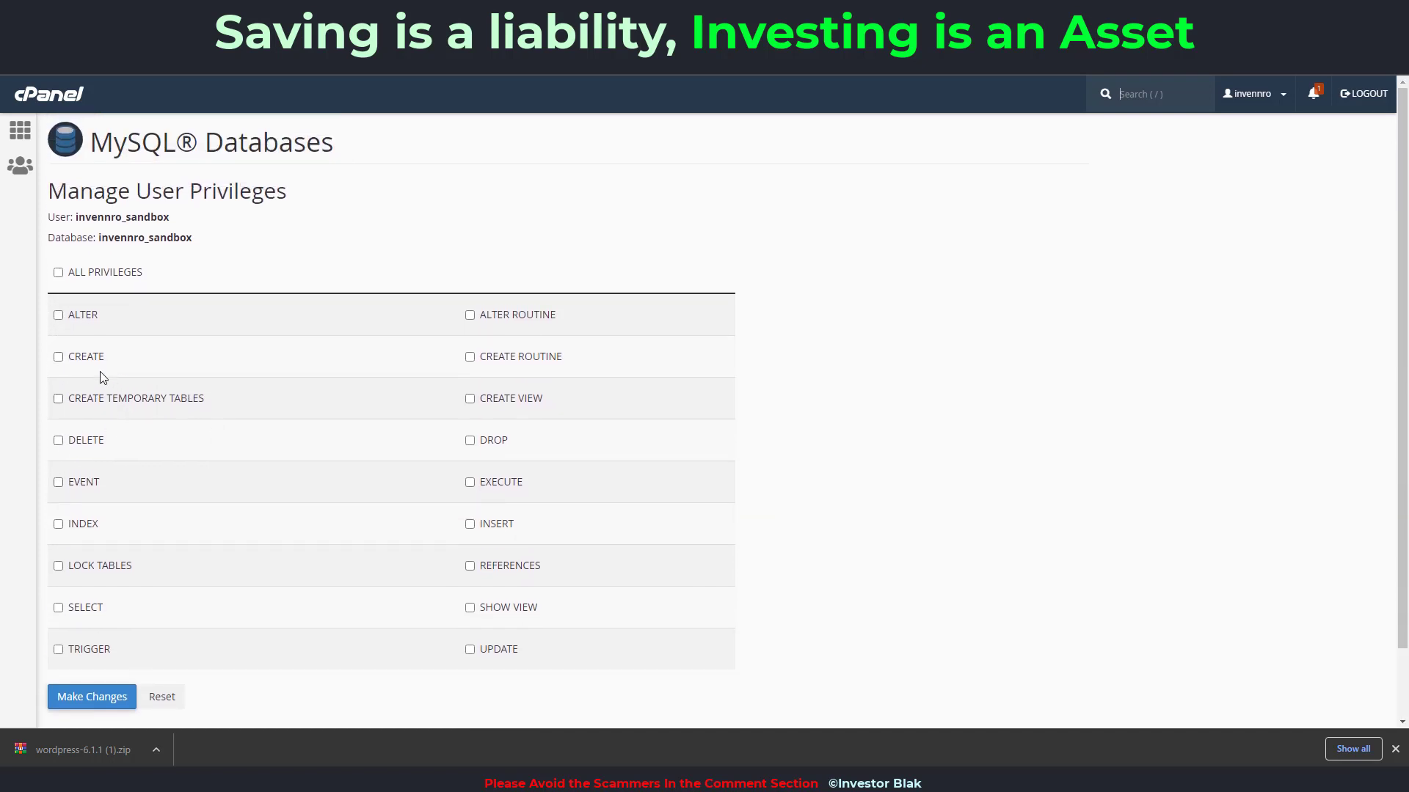
left_click(58, 272)
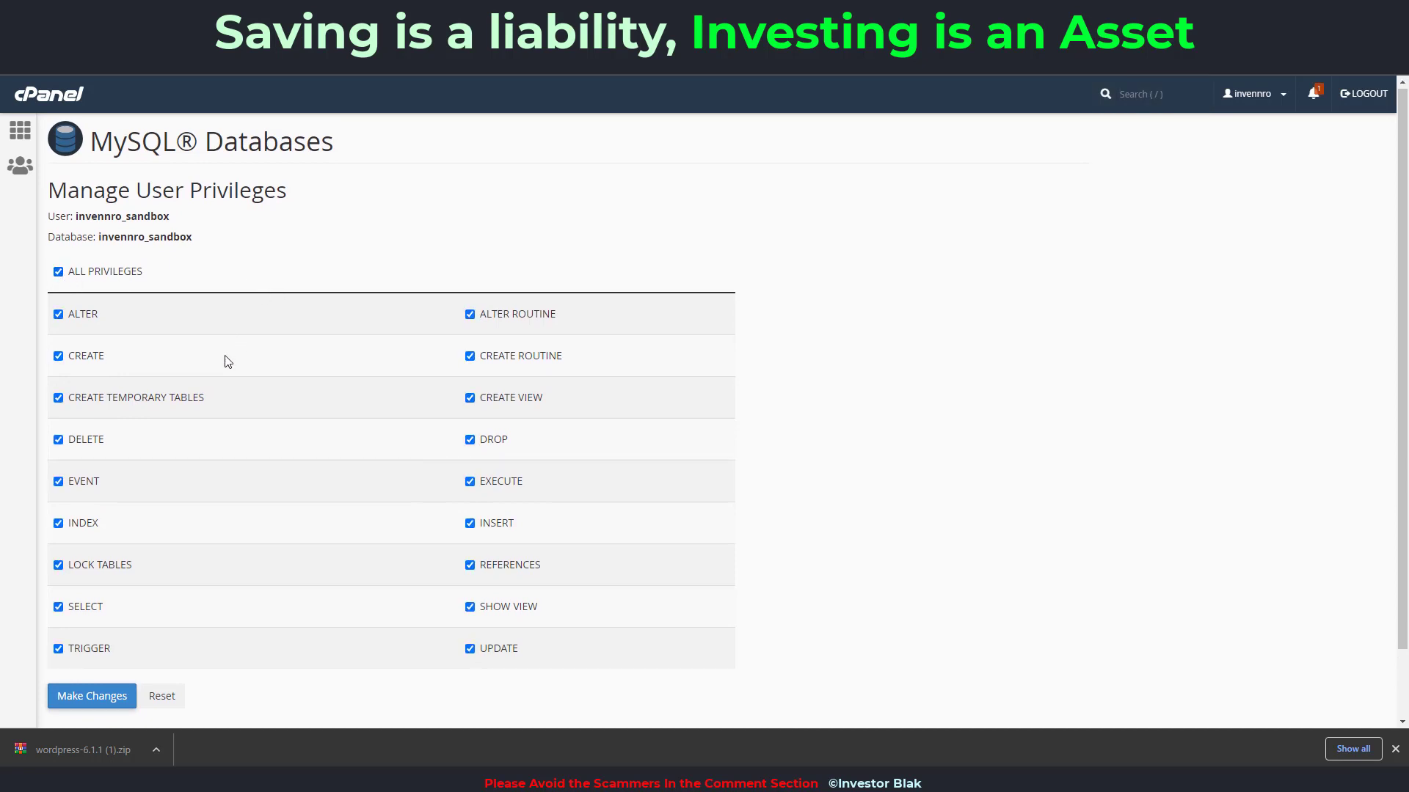
scroll(227, 359, "down", 2)
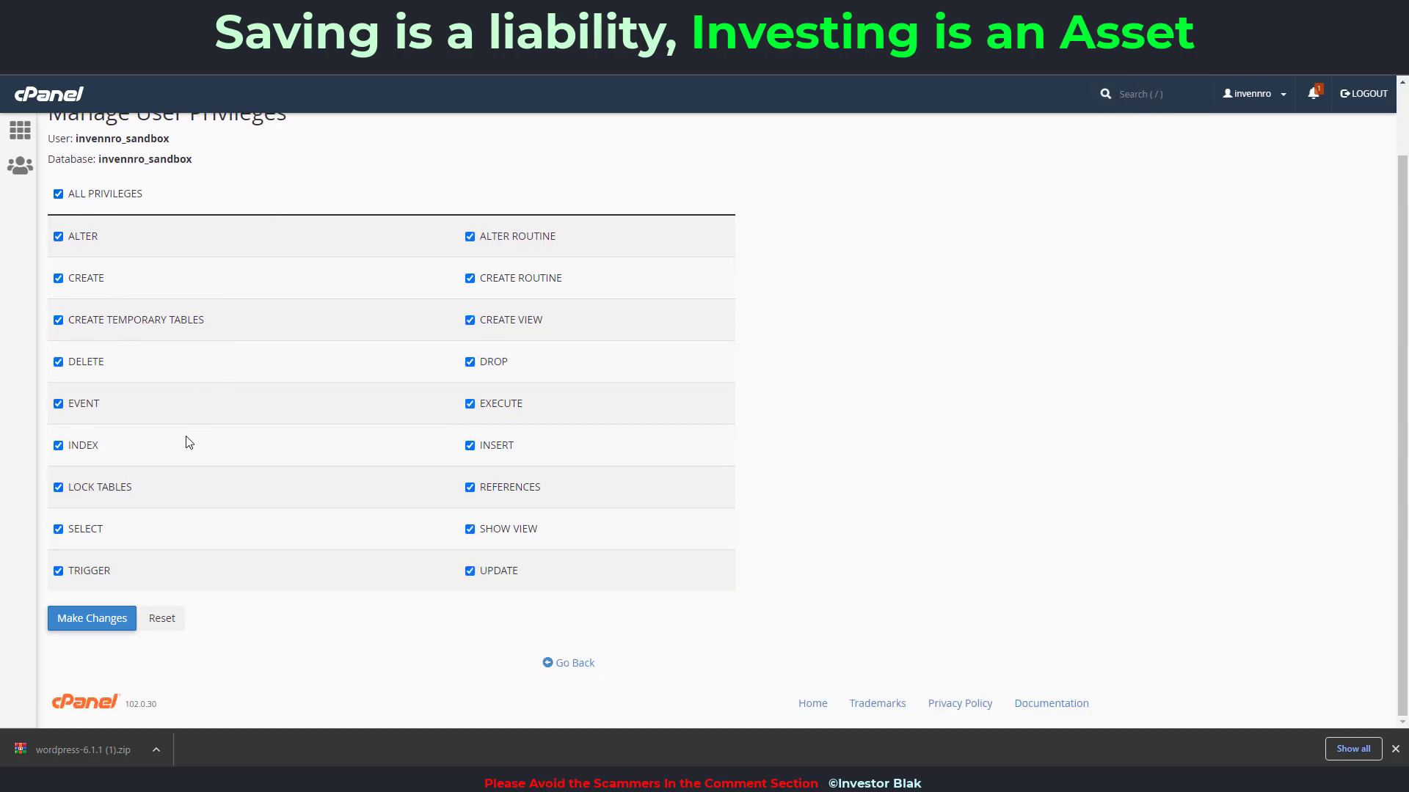
left_click(88, 622)
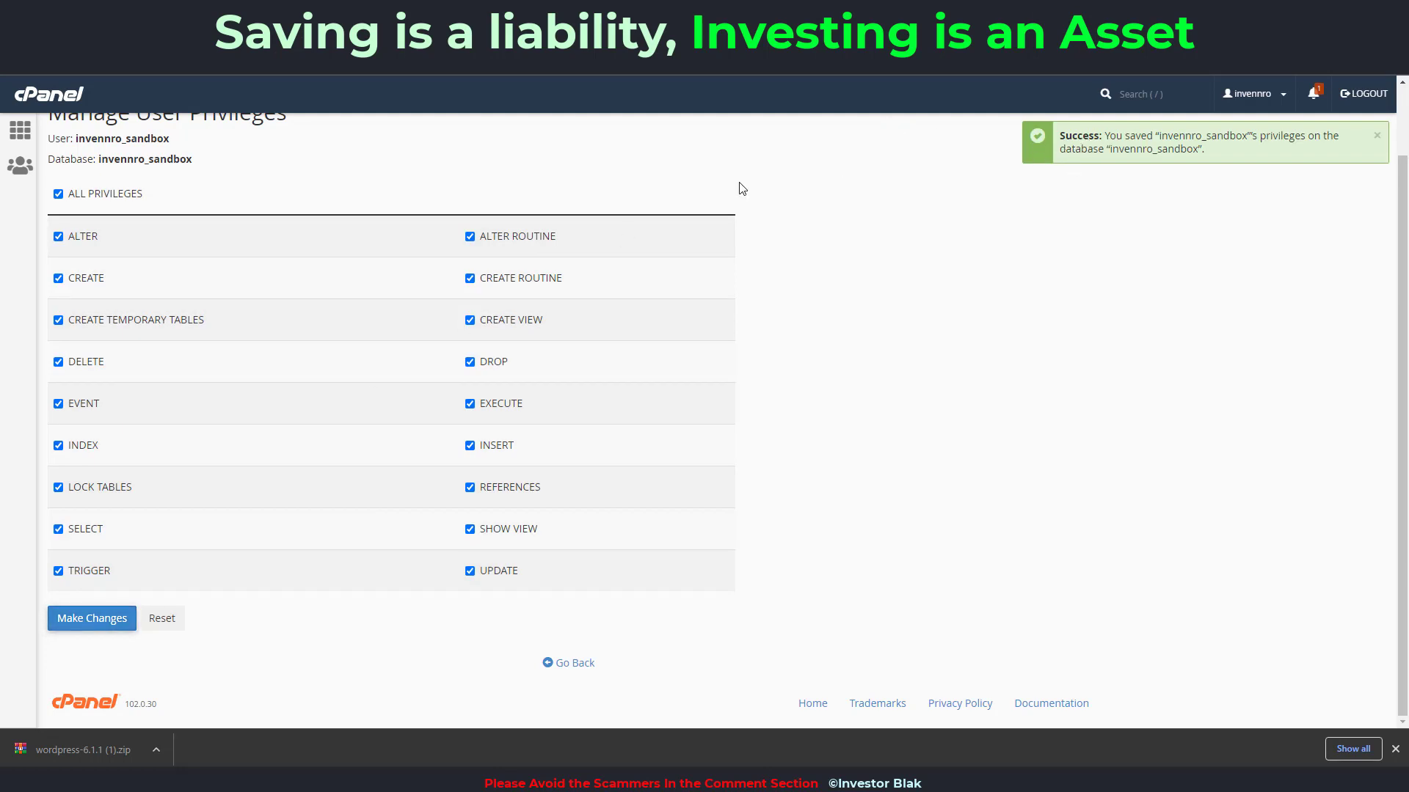
scroll(249, 412, "up", 1)
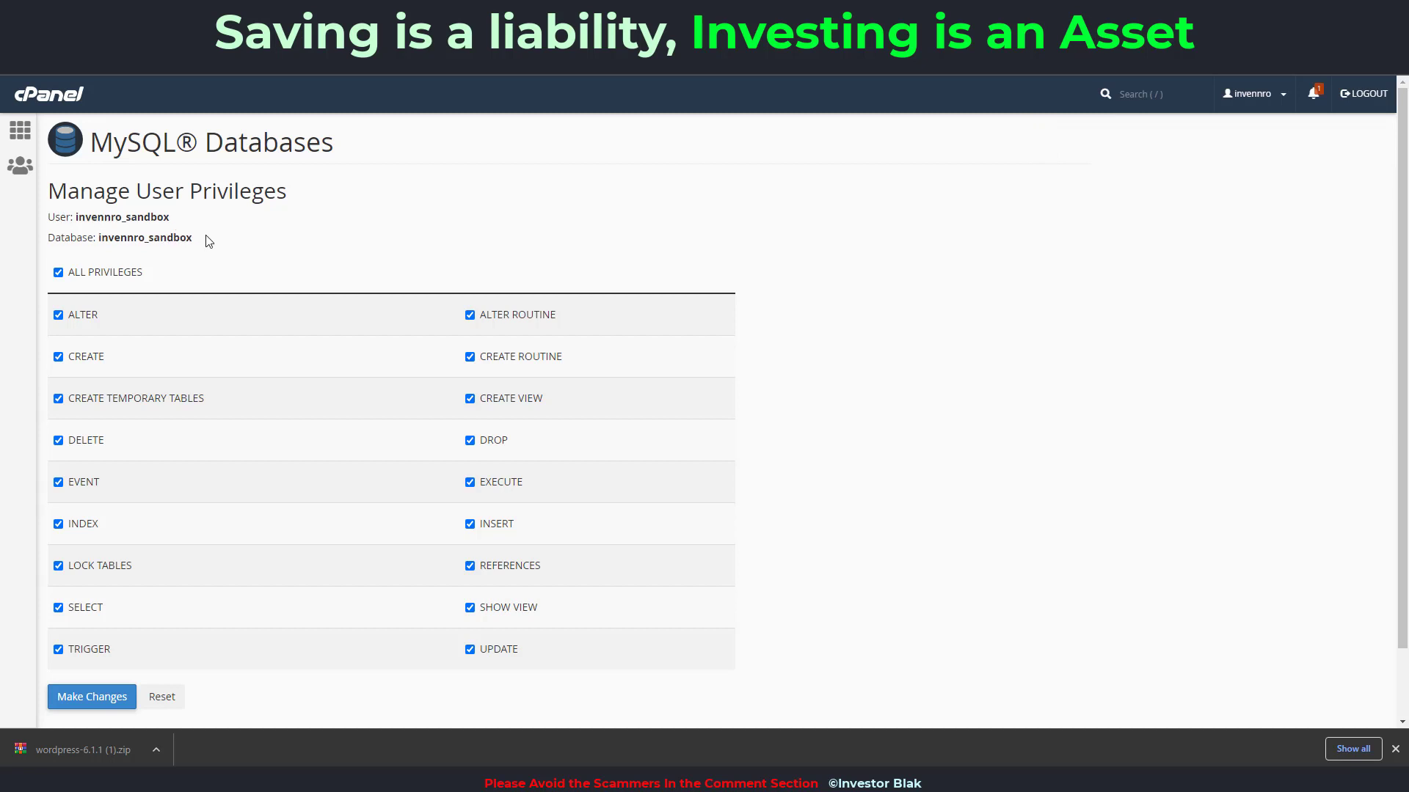
left_click_drag(76, 217, 202, 251)
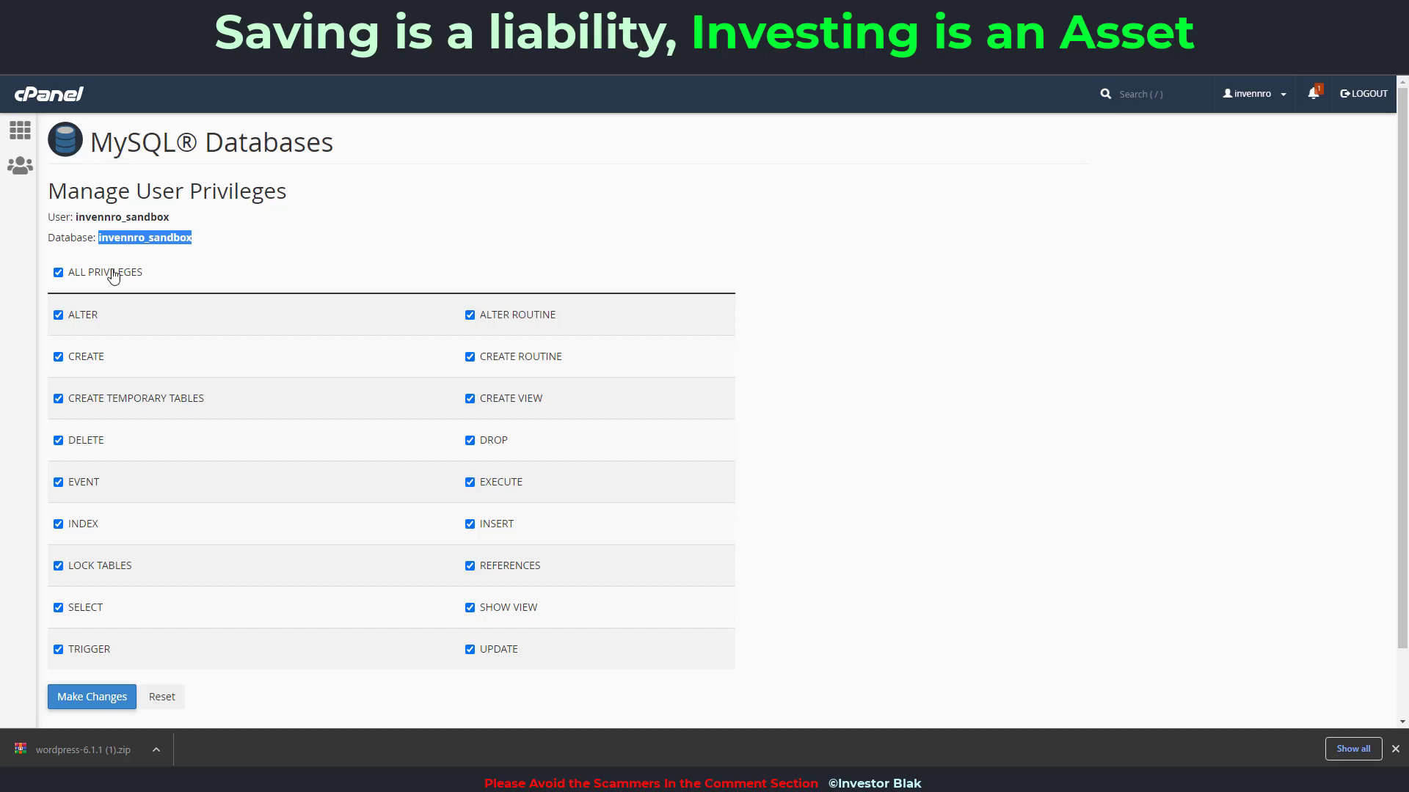
left_click(208, 254)
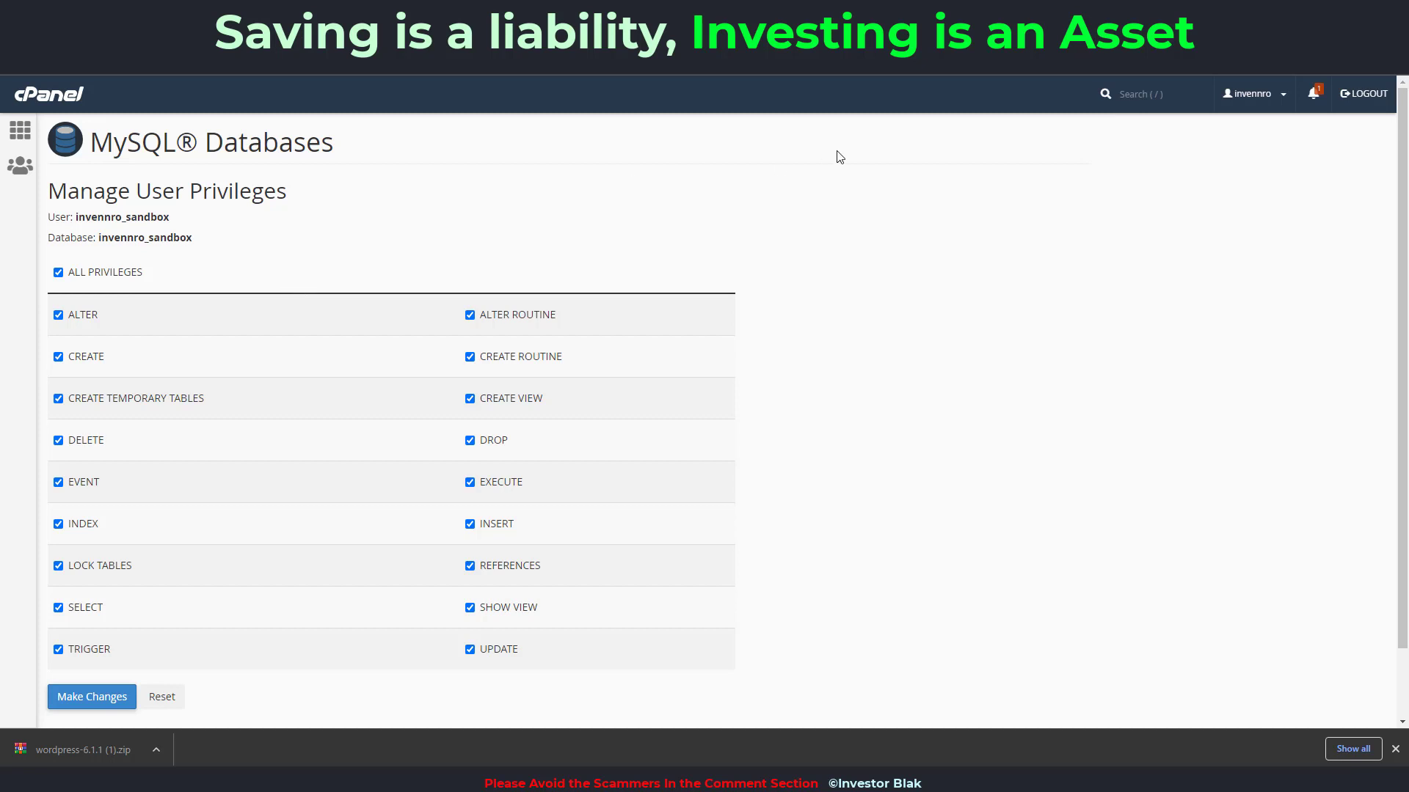
Step: Open sandbox.investorblak.com in a new tab and continue the WordPress setup in English (United States) to the database connection form
key("ctrl+t")
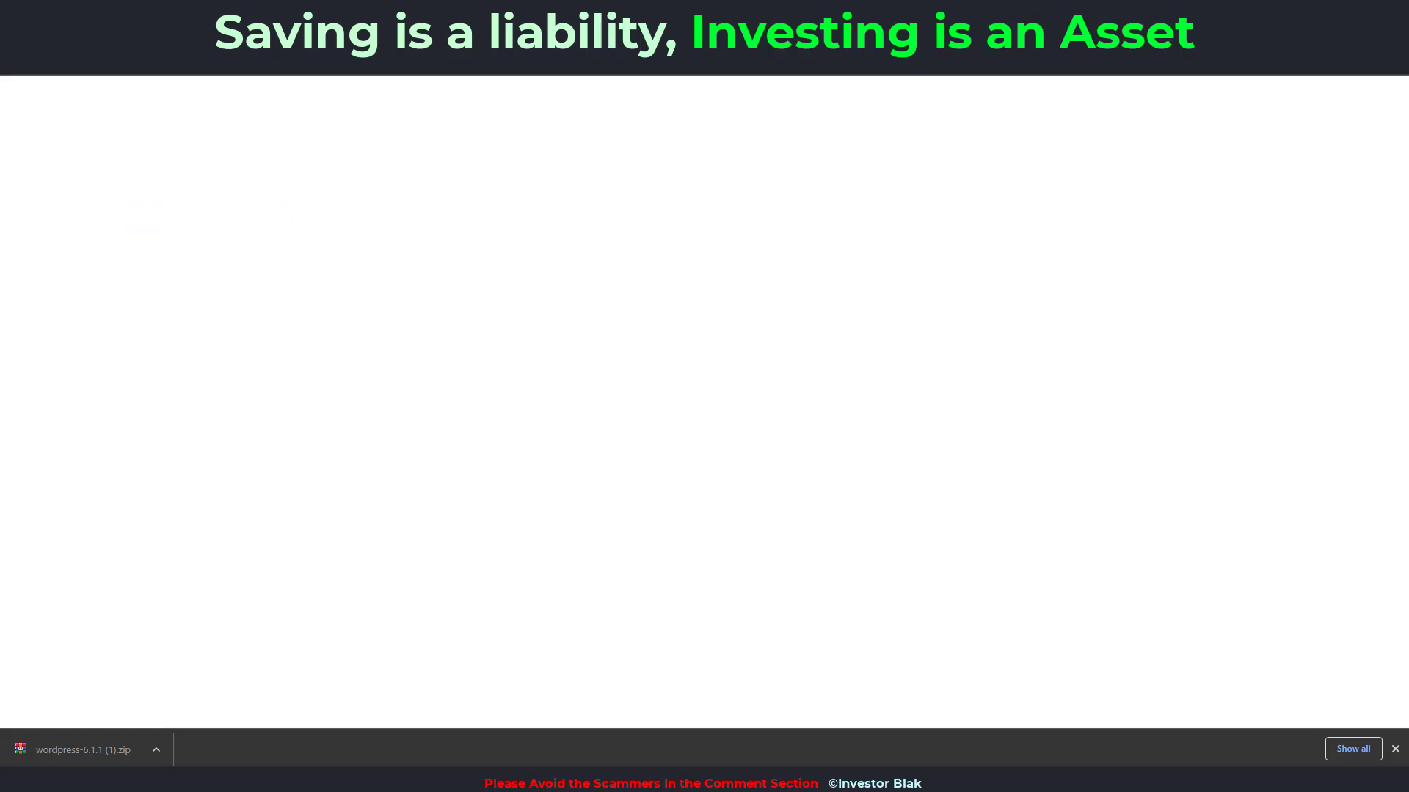
type("sandbox.investorblak.com")
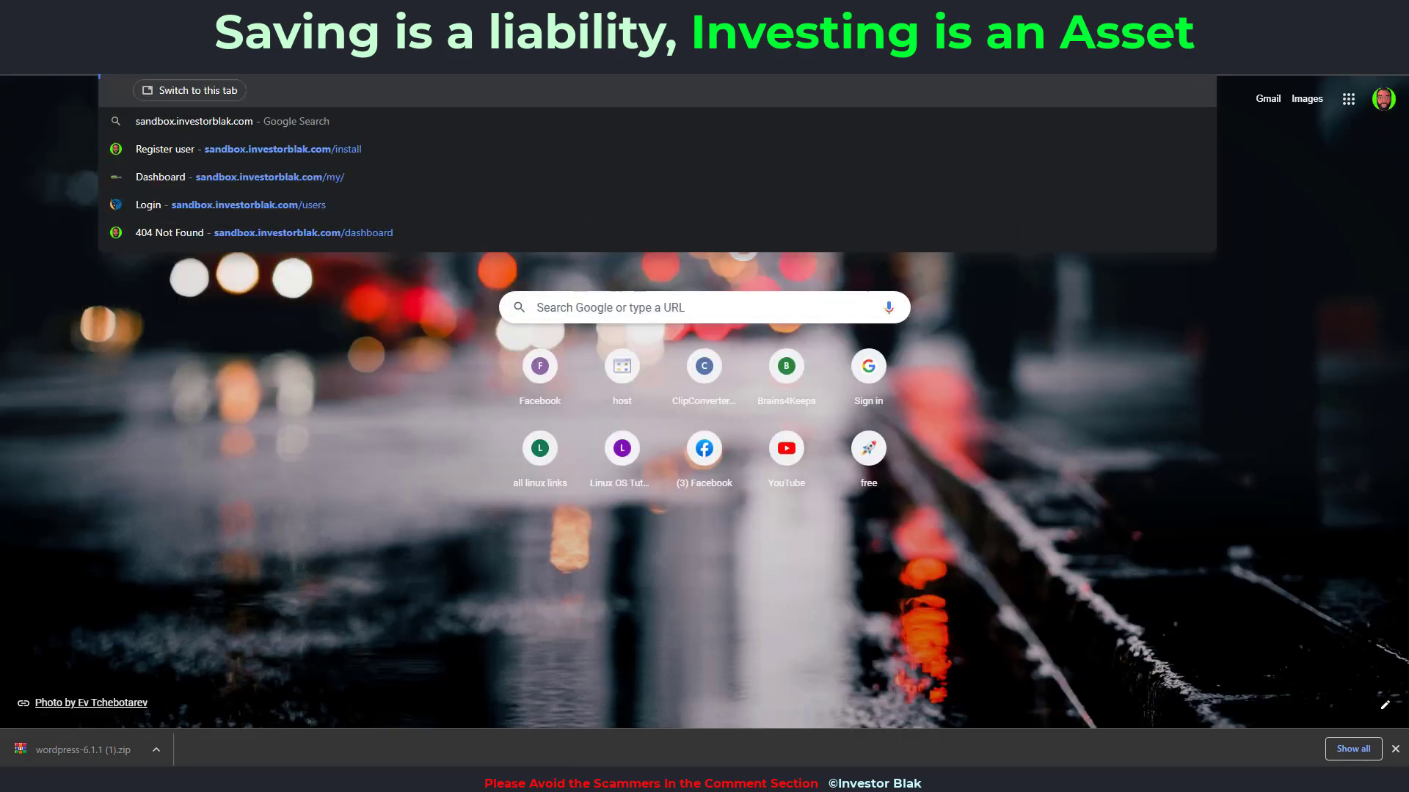
key("Return")
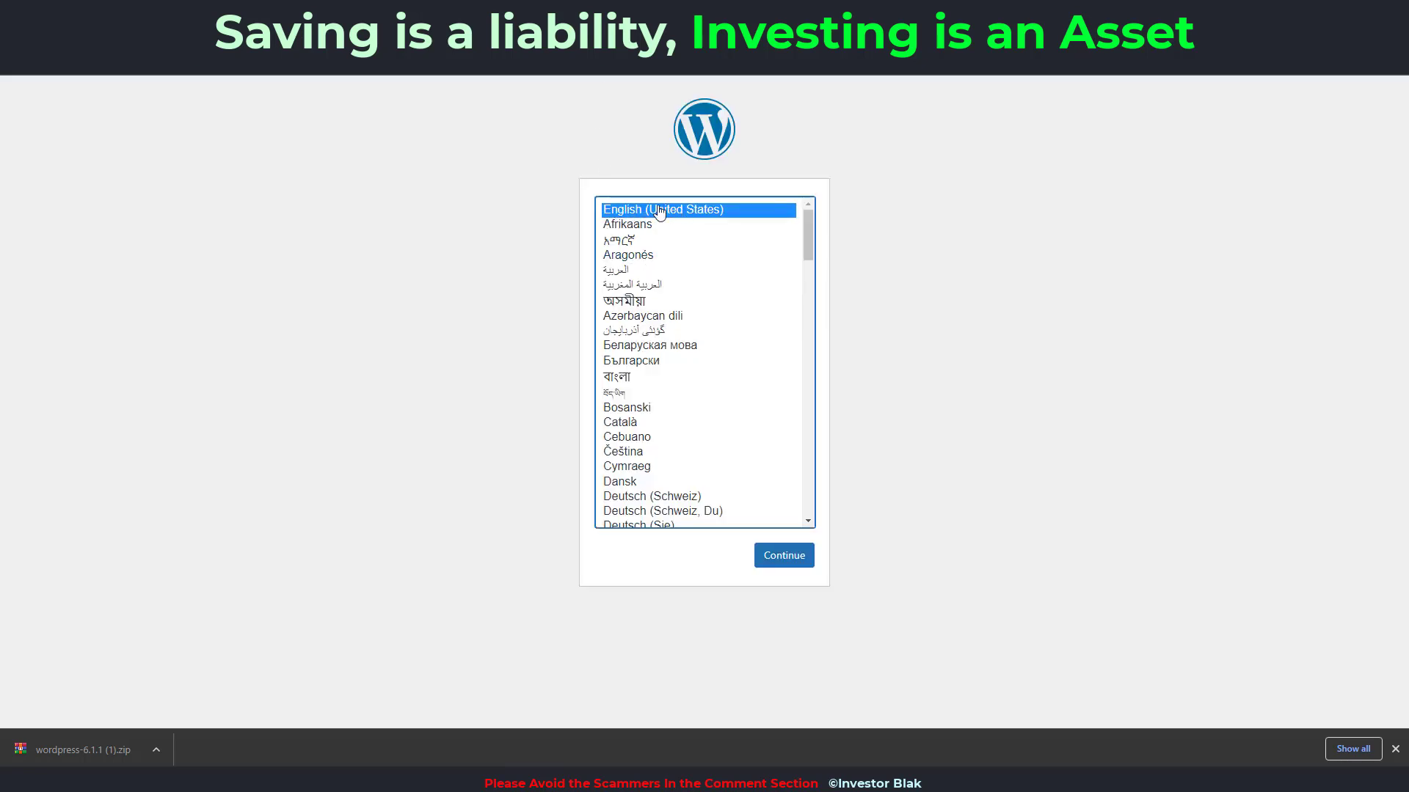
left_click(769, 556)
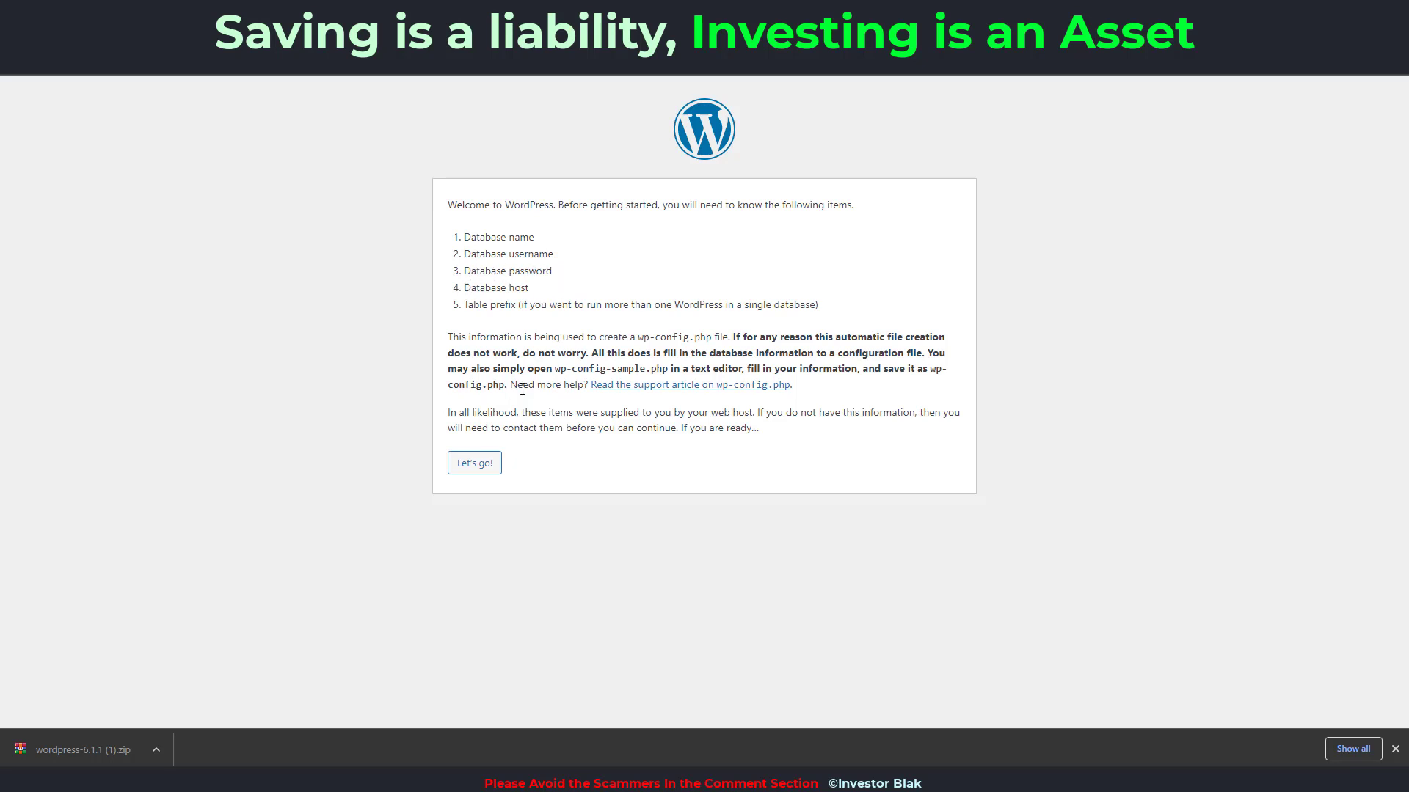
left_click(465, 471)
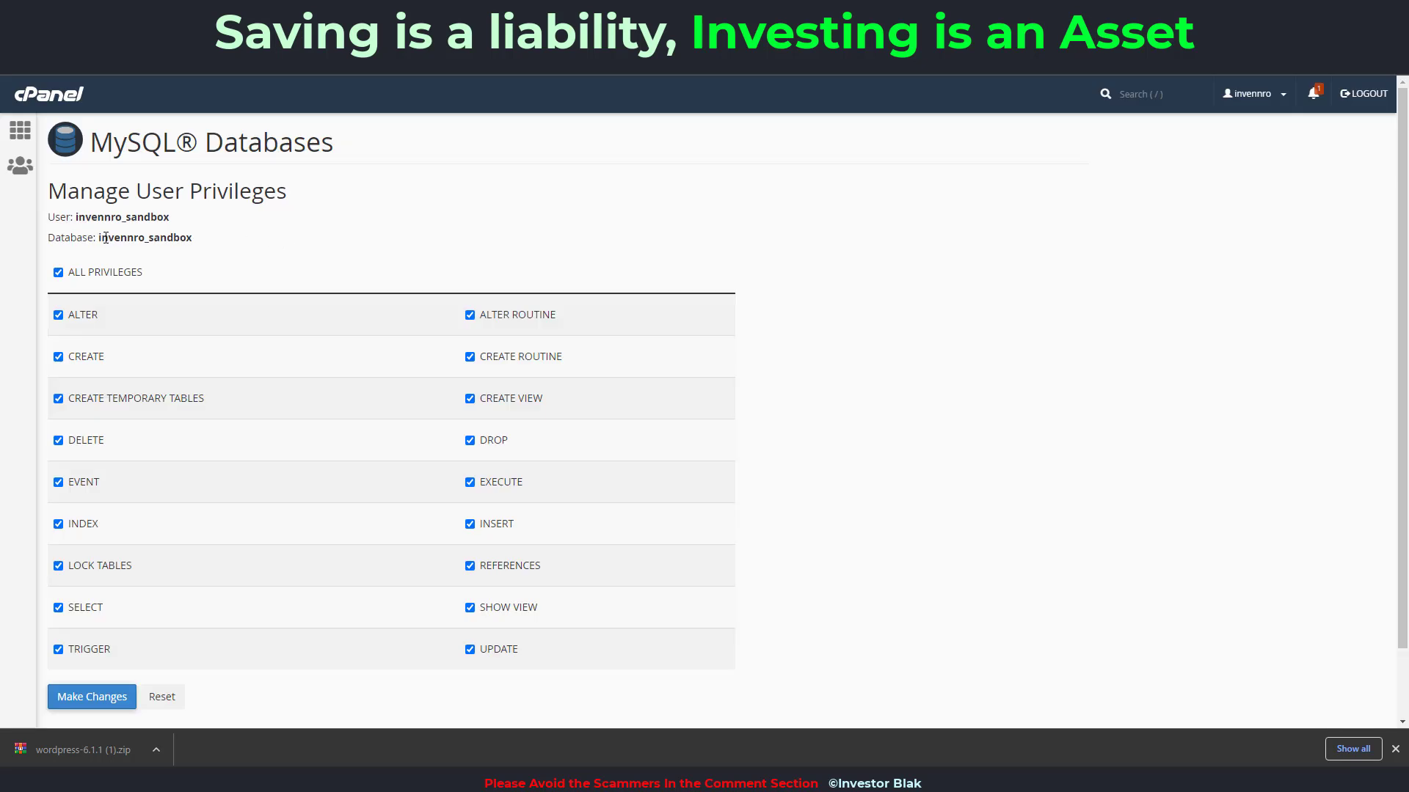
Step: Copy the sandbox database's full name from cPanel and paste it as the Database Name in the WordPress setup
left_click_drag(53, 241, 102, 239)
left_click_drag(194, 238, 101, 238)
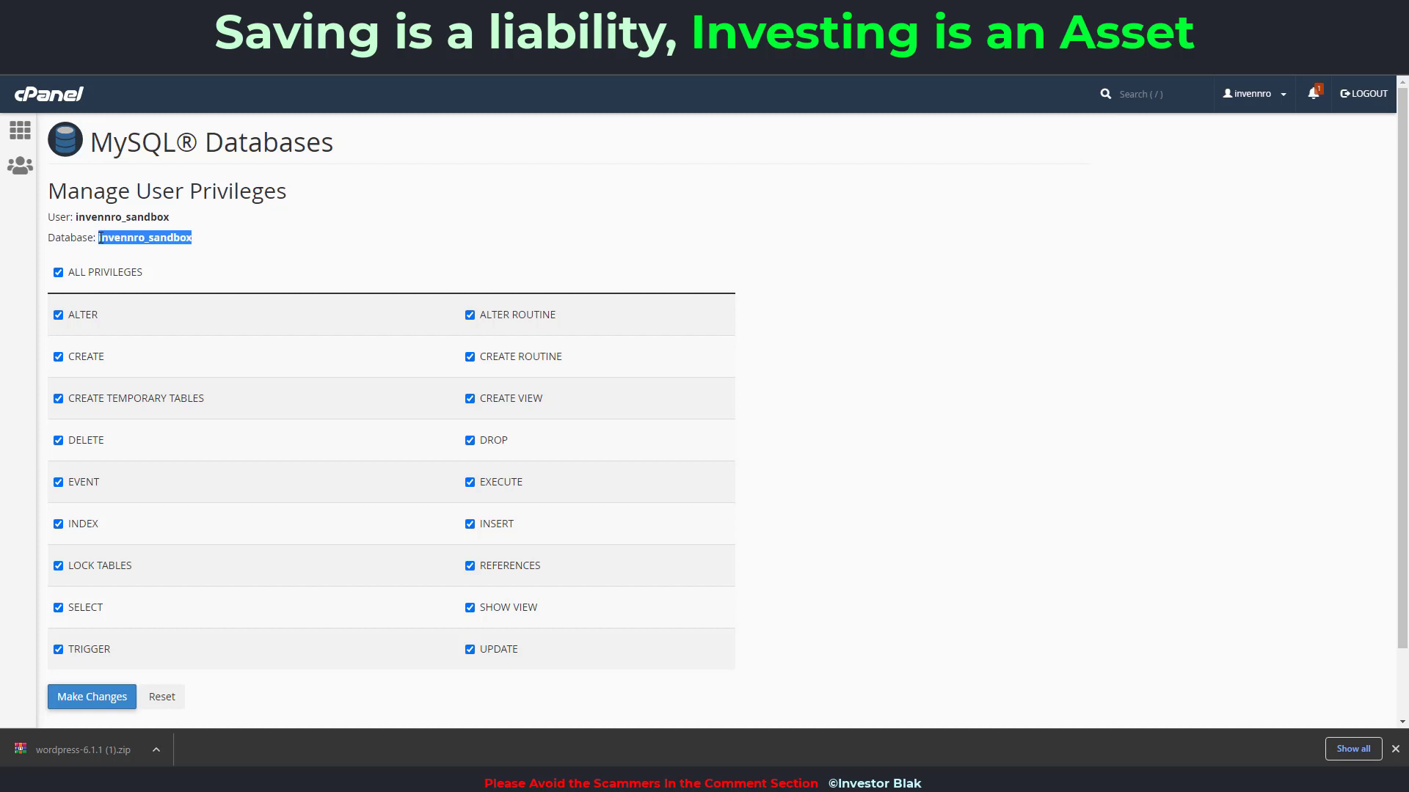
right_click(100, 237)
left_click(150, 253)
left_click(778, 12)
right_click(590, 241)
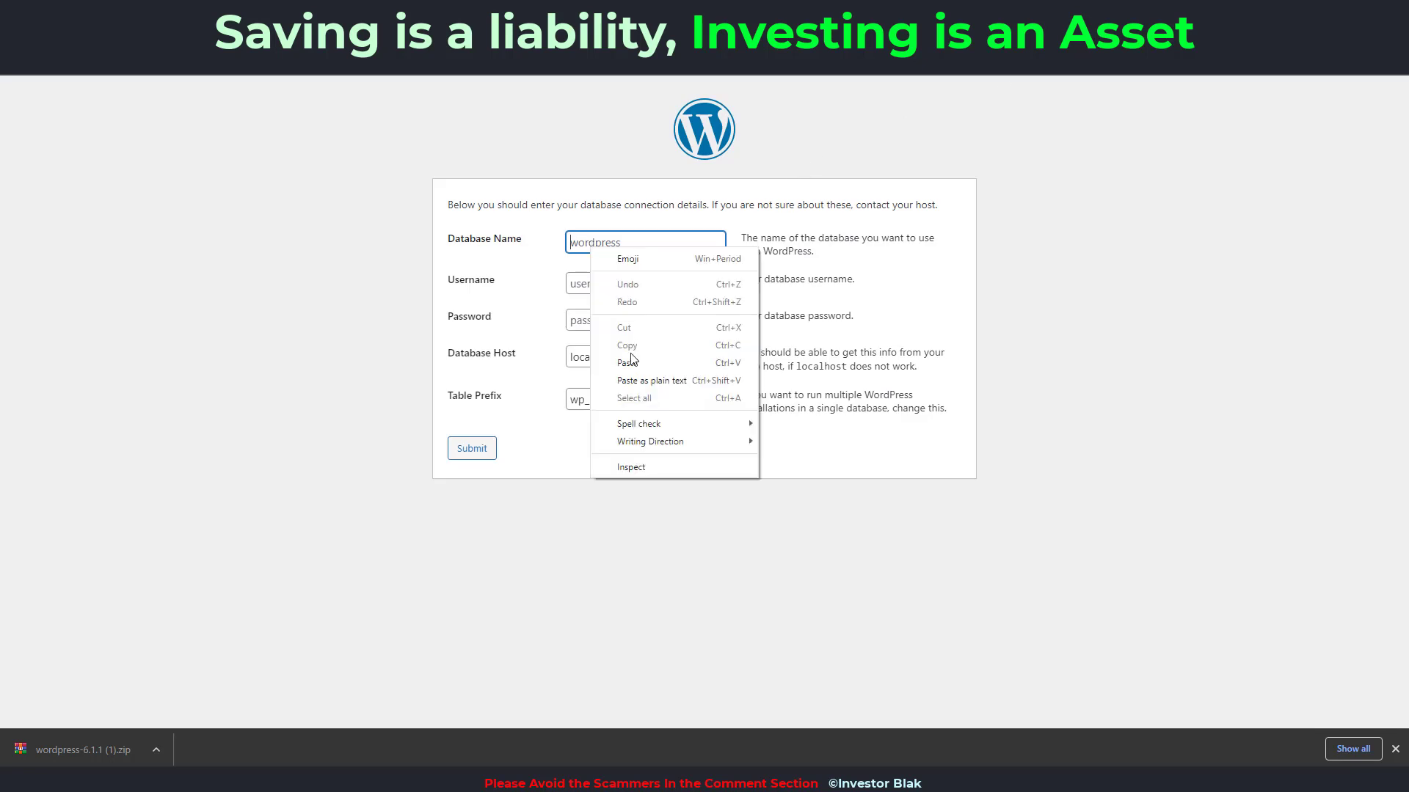
left_click(631, 359)
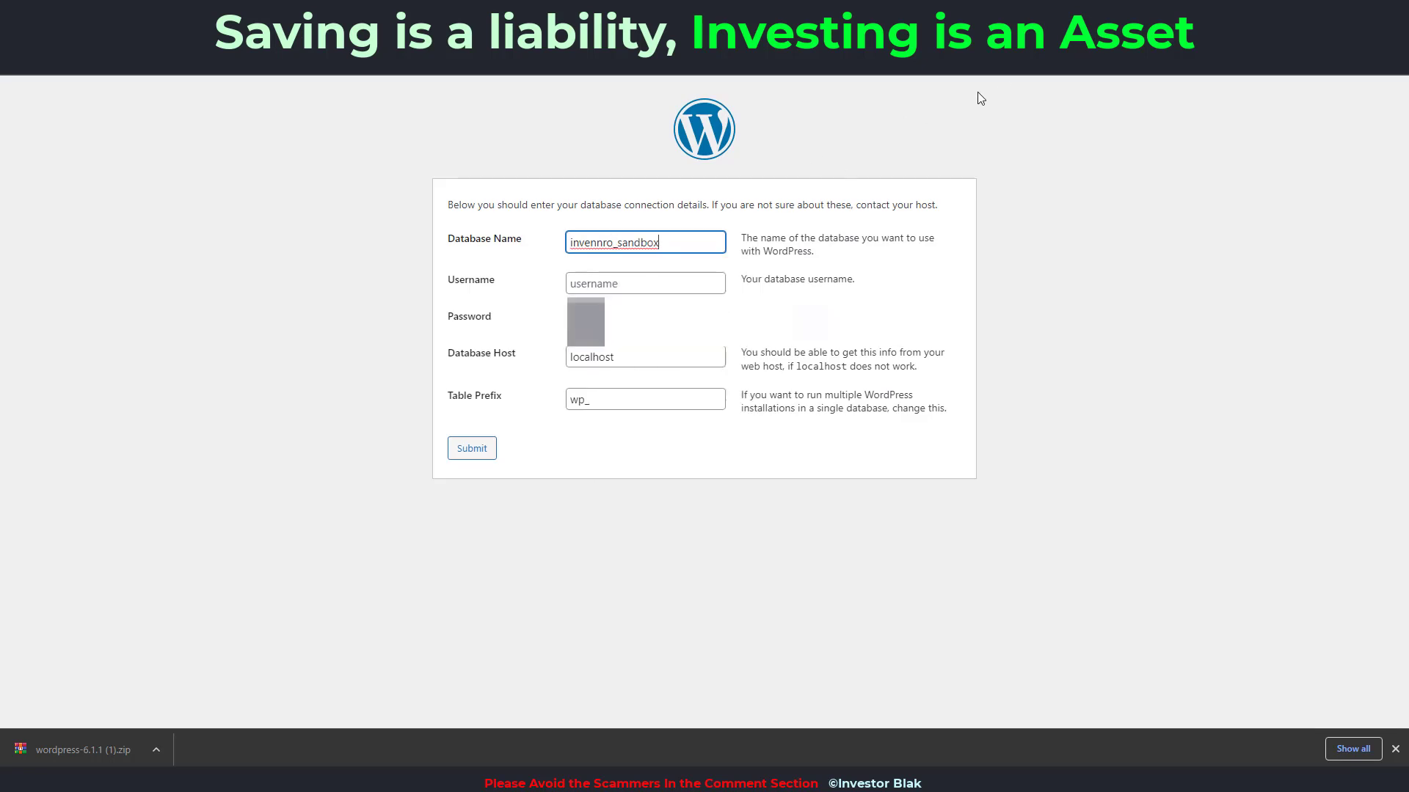
Step: Paste the same prefixed sandbox name as the database username in the WordPress connection details
left_click(987, 12)
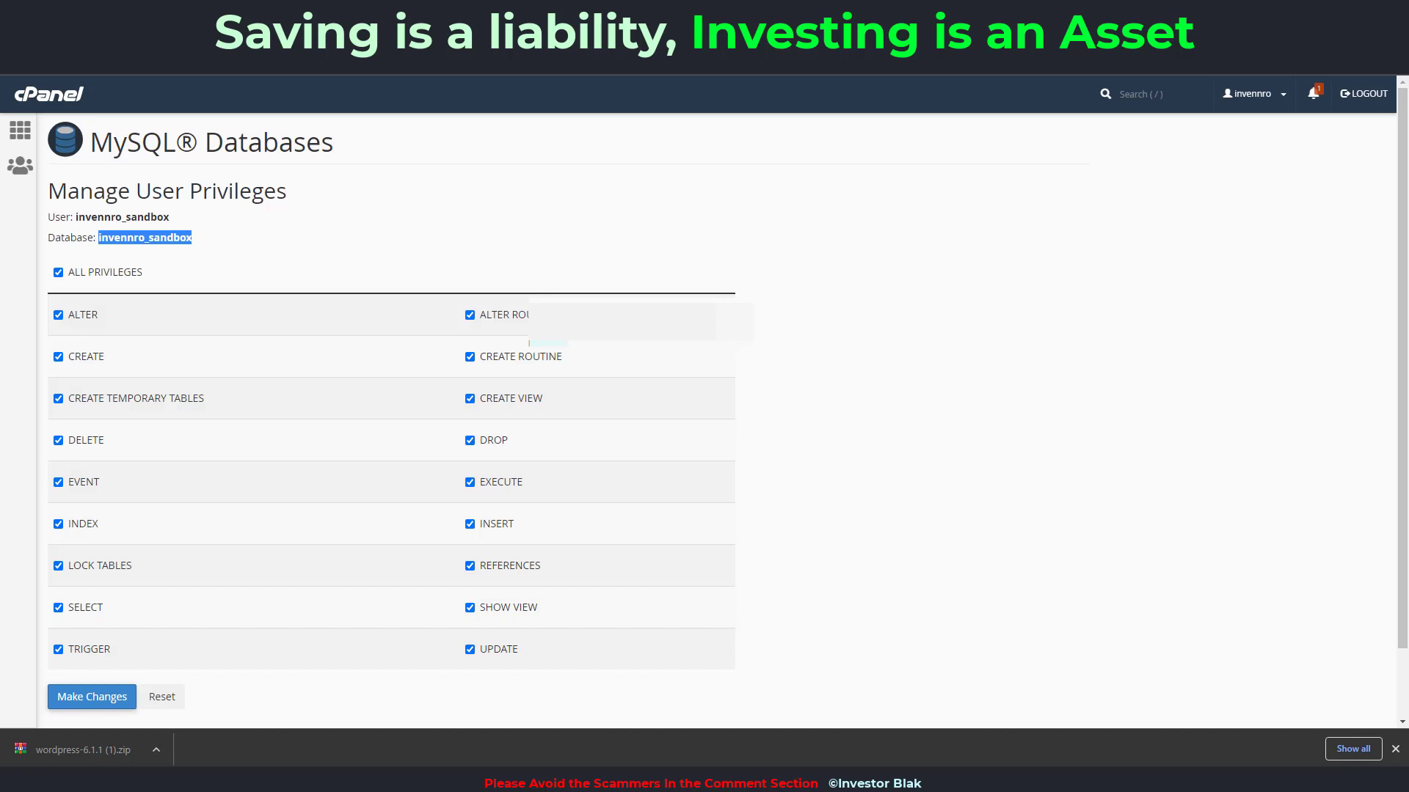
left_click(777, 11)
right_click(591, 288)
left_click(631, 405)
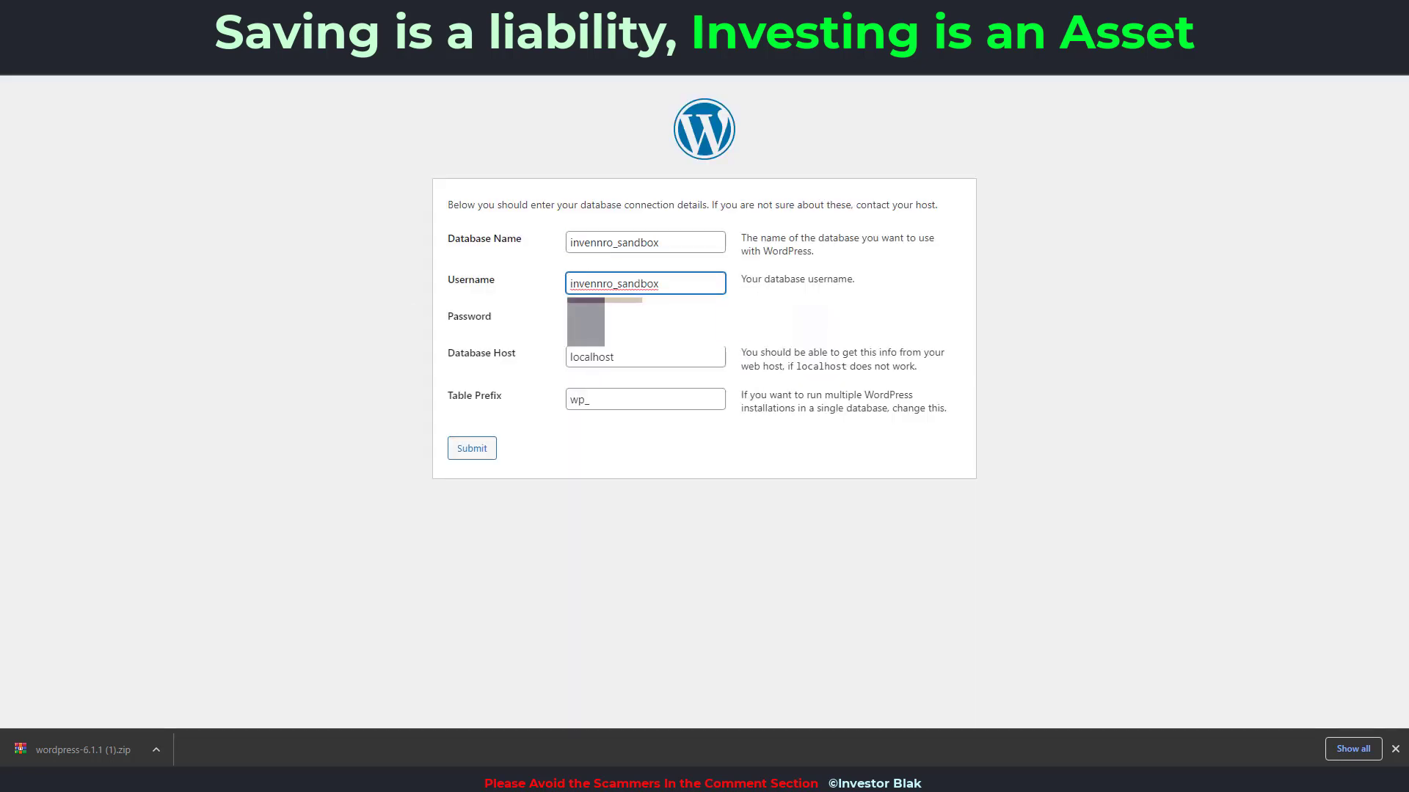
Step: Enter the database user's password and submit the connection details with localhost as the database host
left_click(590, 320)
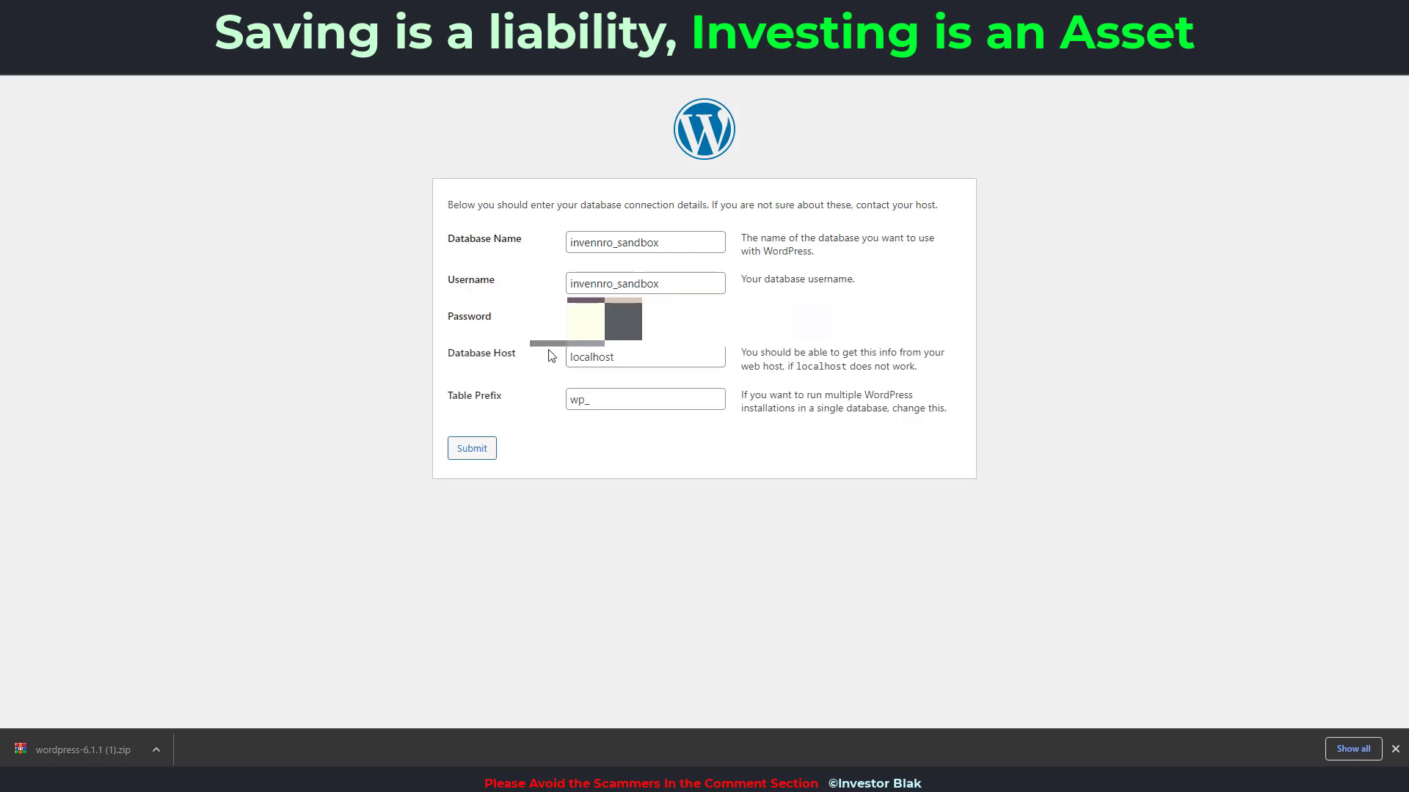
double_click(620, 360)
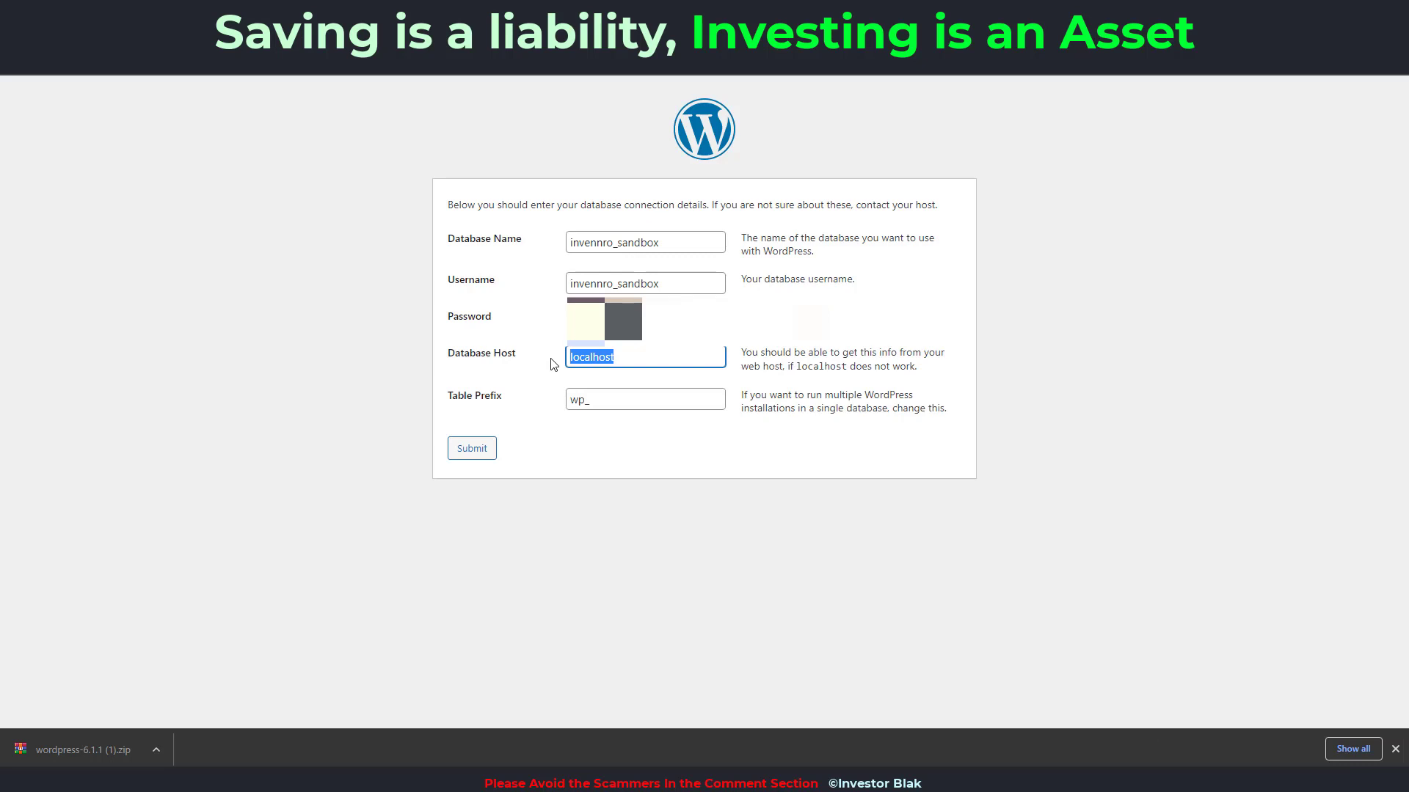
left_click(629, 357)
double_click(603, 358)
left_click(466, 452)
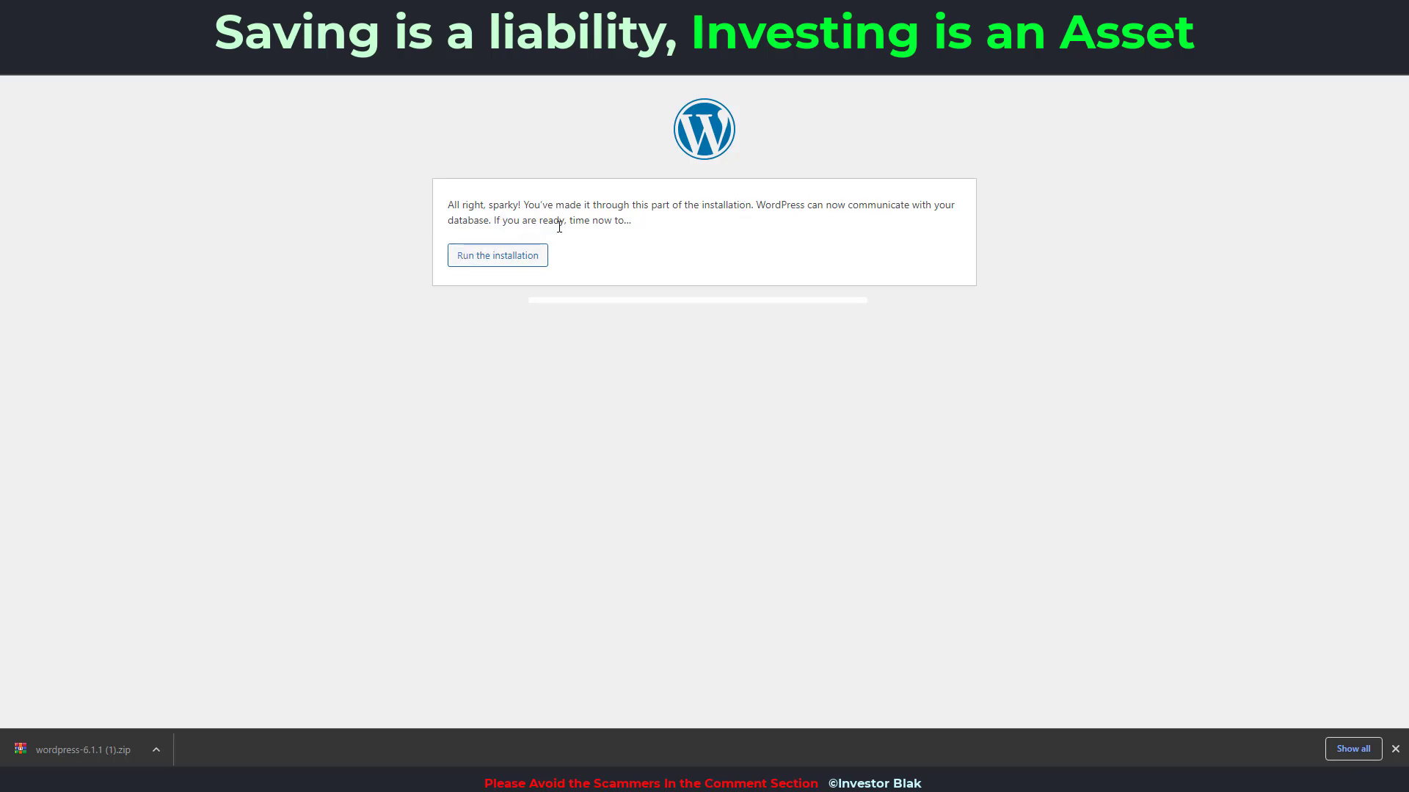
Step: Run the WordPress installation and enter Sandbox as the site title and sandbox as the username
left_click(467, 261)
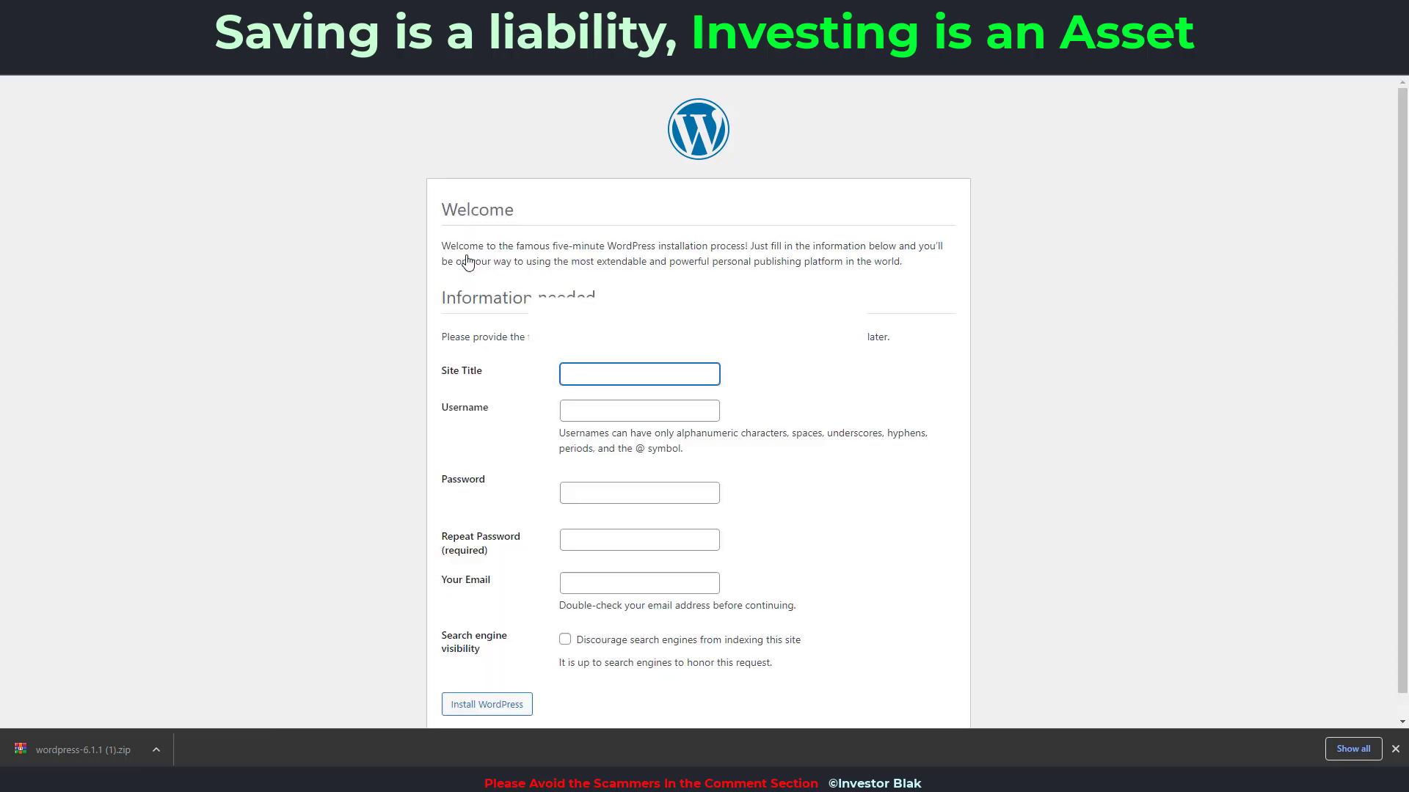
left_click(598, 377)
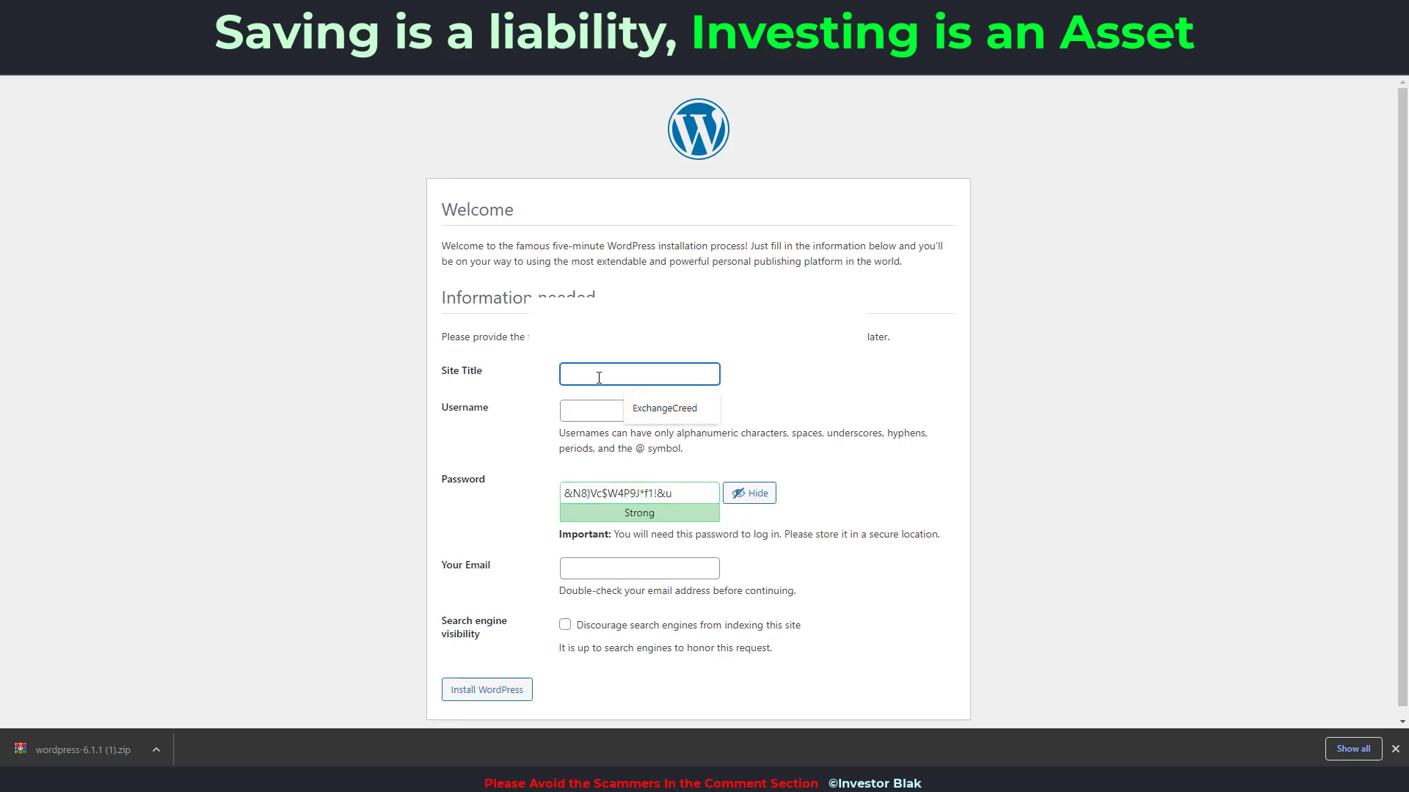
type("Sandbox")
left_click(605, 410)
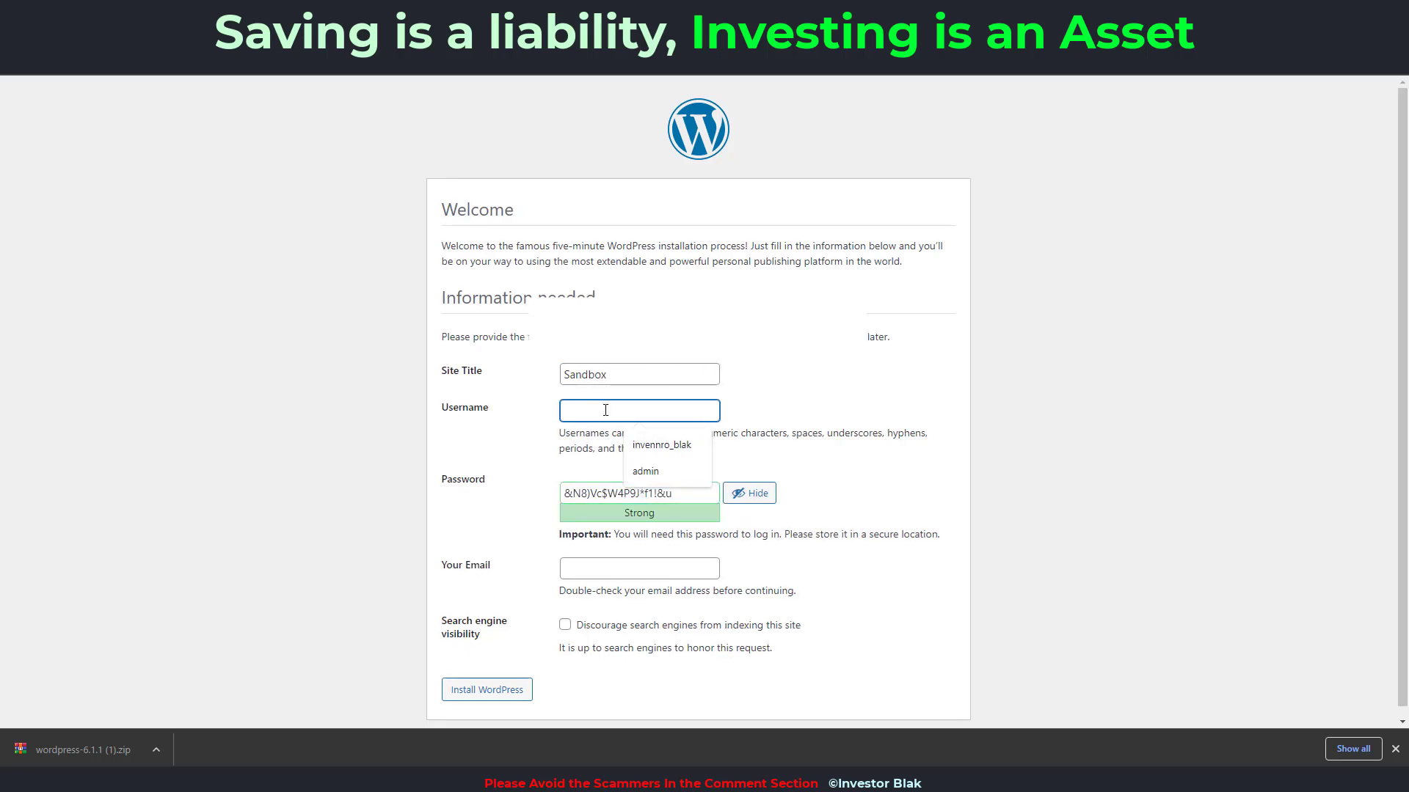
type("sandbox")
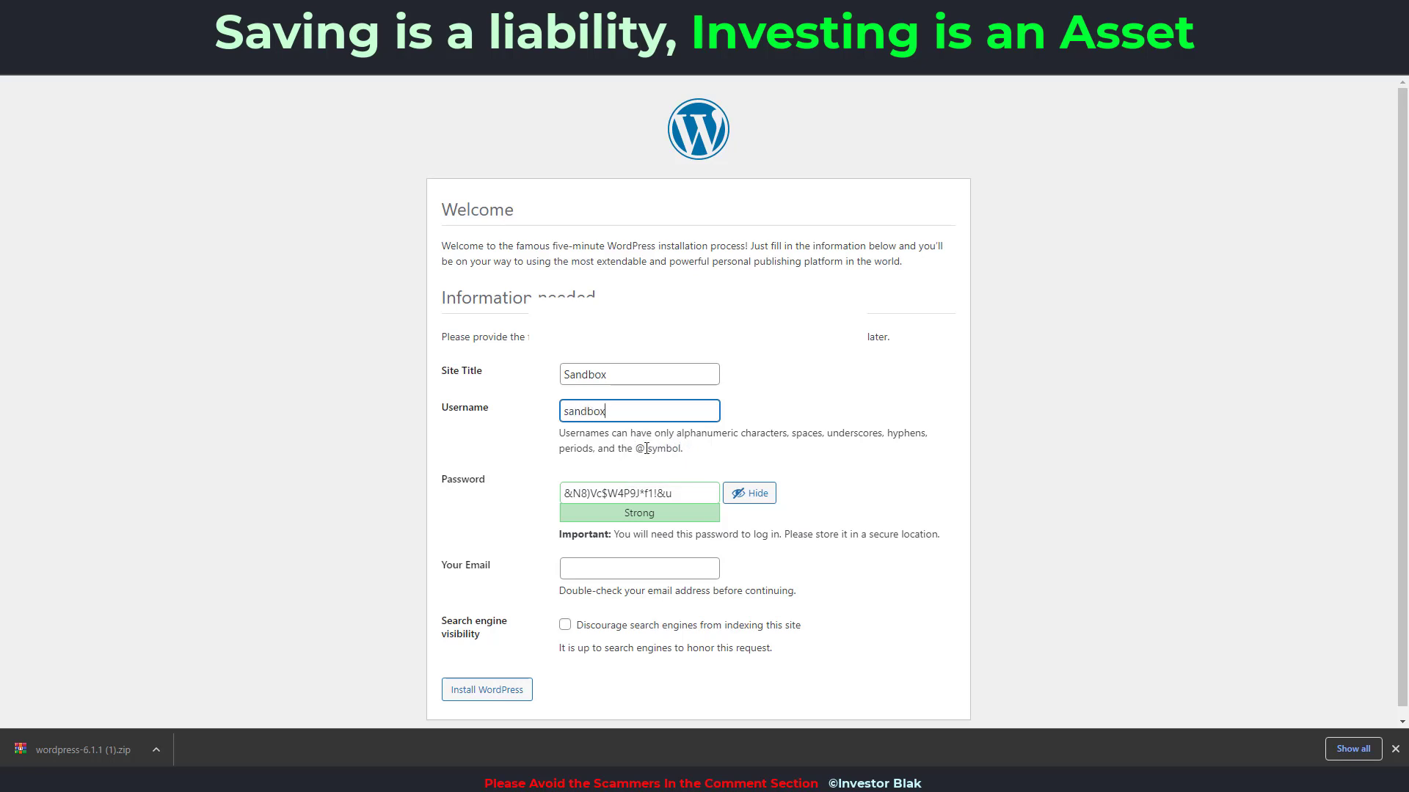
Step: Hide the generated password and replace it with the chosen WordPress account password
left_click(694, 502)
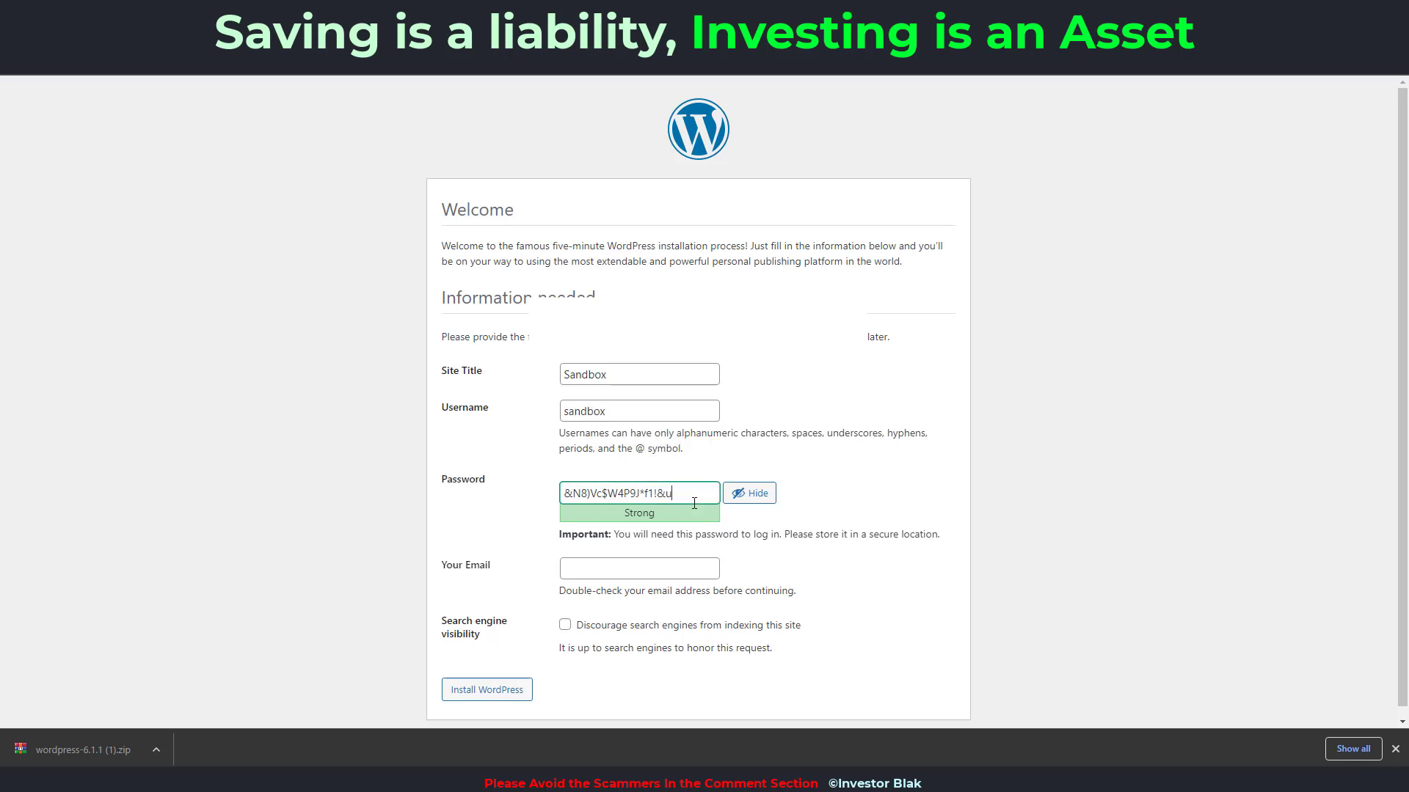
left_click(749, 493)
left_click_drag(672, 493, 430, 497)
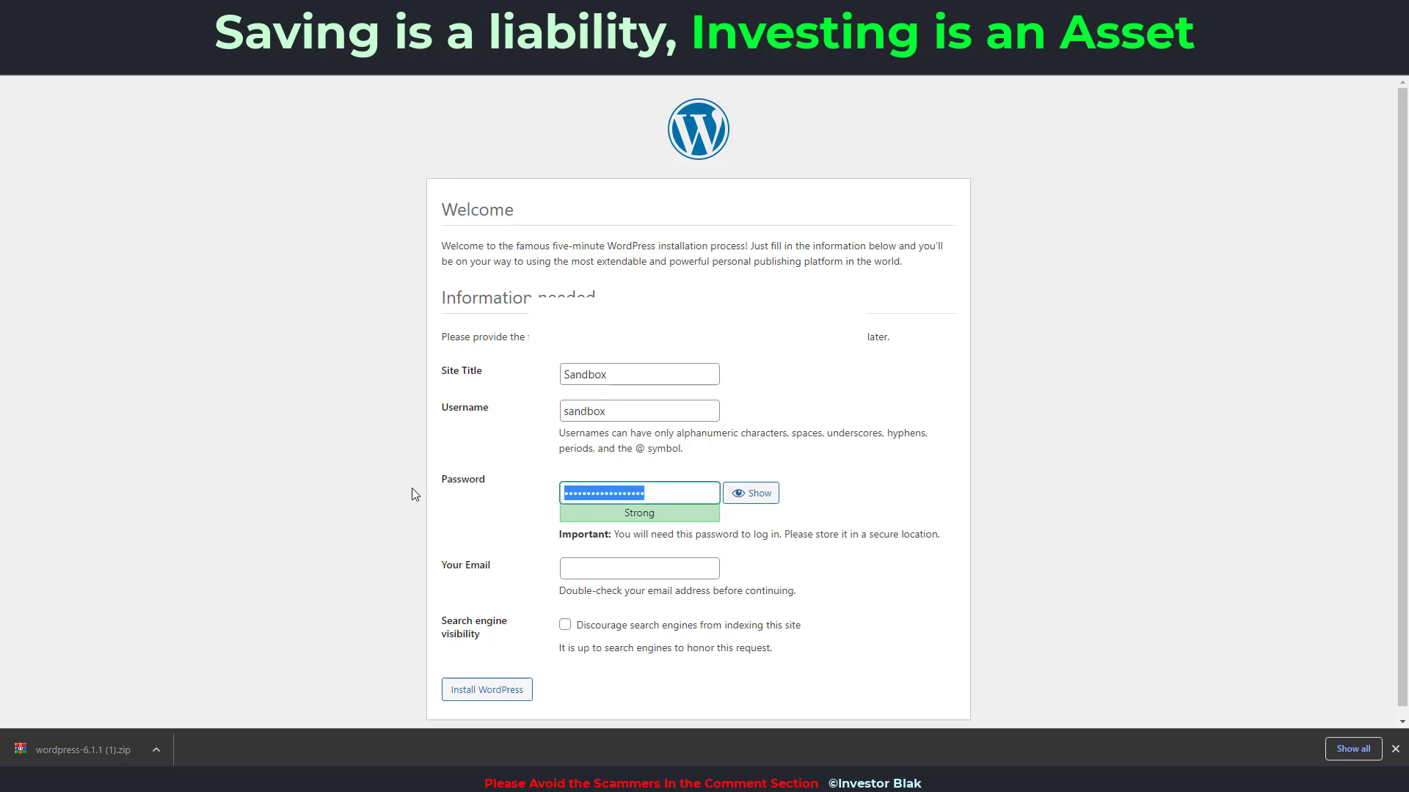
type("xxxxxxxxxxxx")
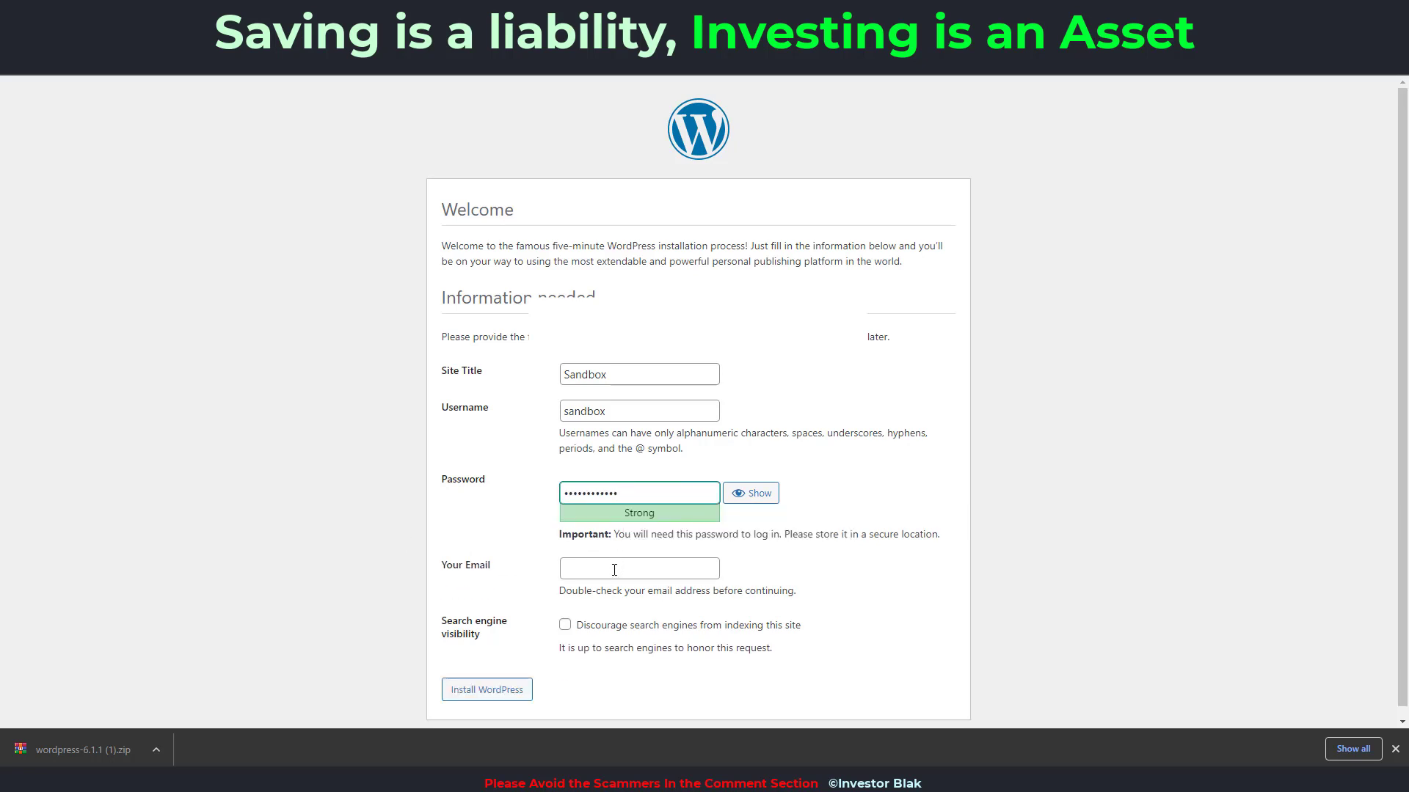
Step: Fill in the site owner's e-mail address and install WordPress with search engine indexing left allowed
left_click(614, 569)
left_click(641, 604)
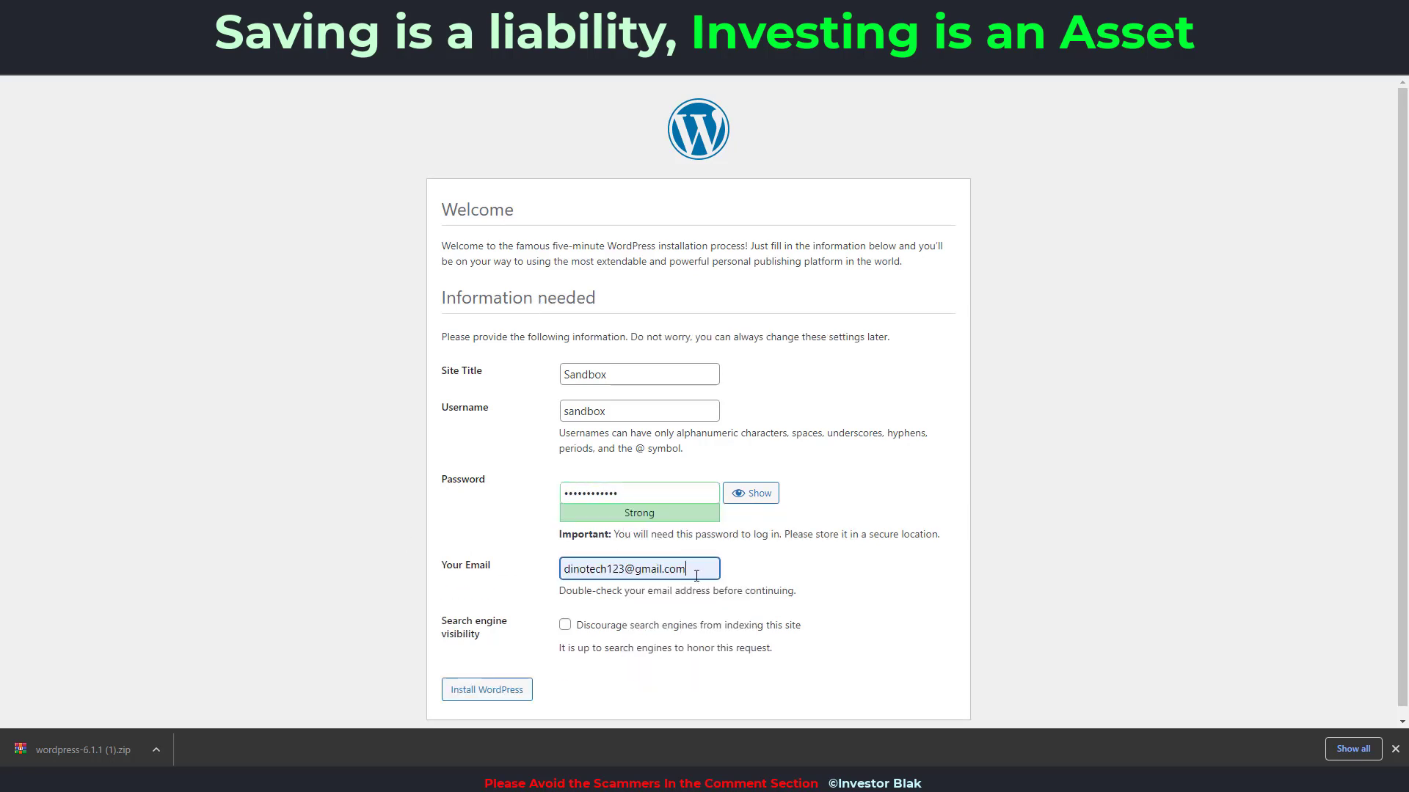
left_click(692, 572)
left_click(656, 584)
scroll(601, 586, "down", 1)
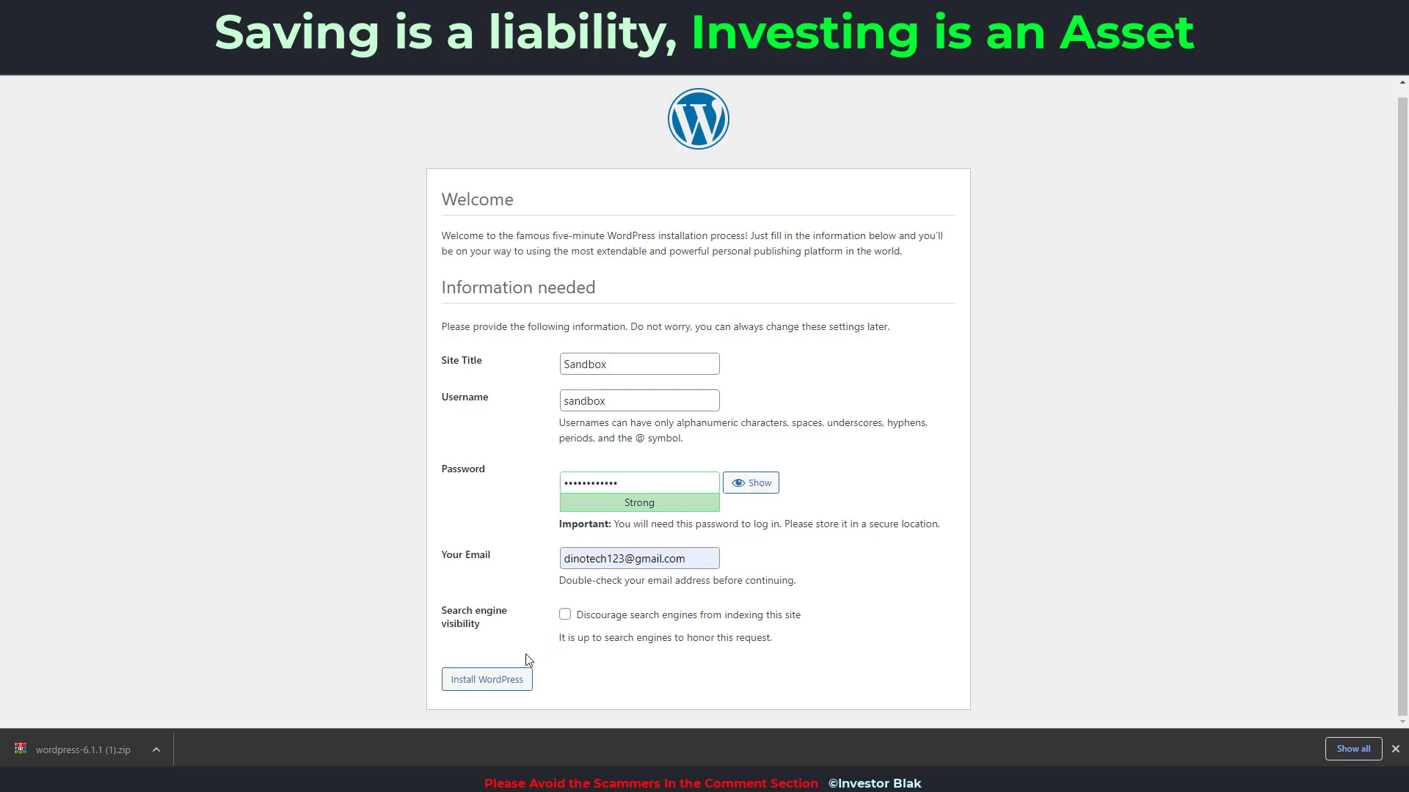
left_click(492, 686)
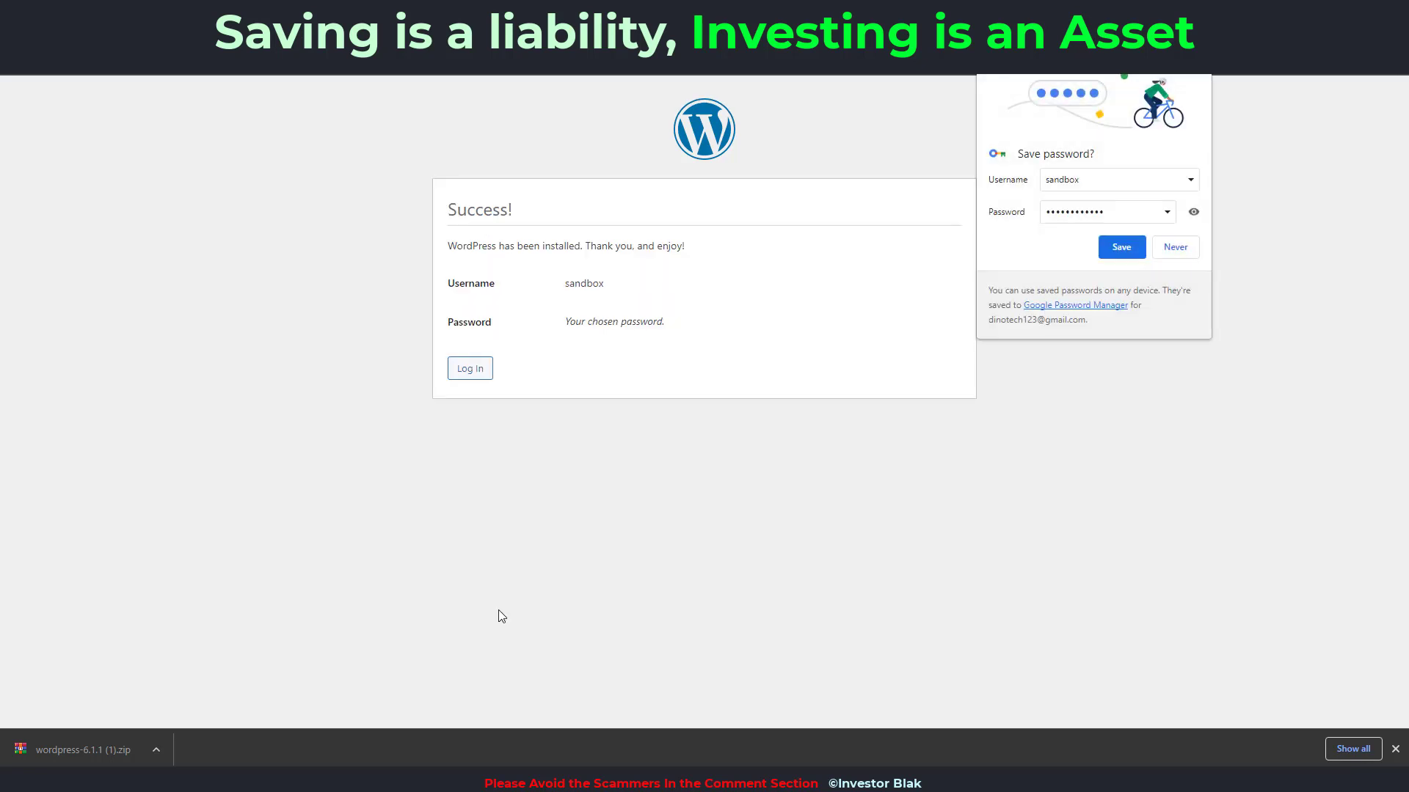
Step: Save the new login in the browser and log in to WordPress as sandbox with the account password
left_click(1121, 247)
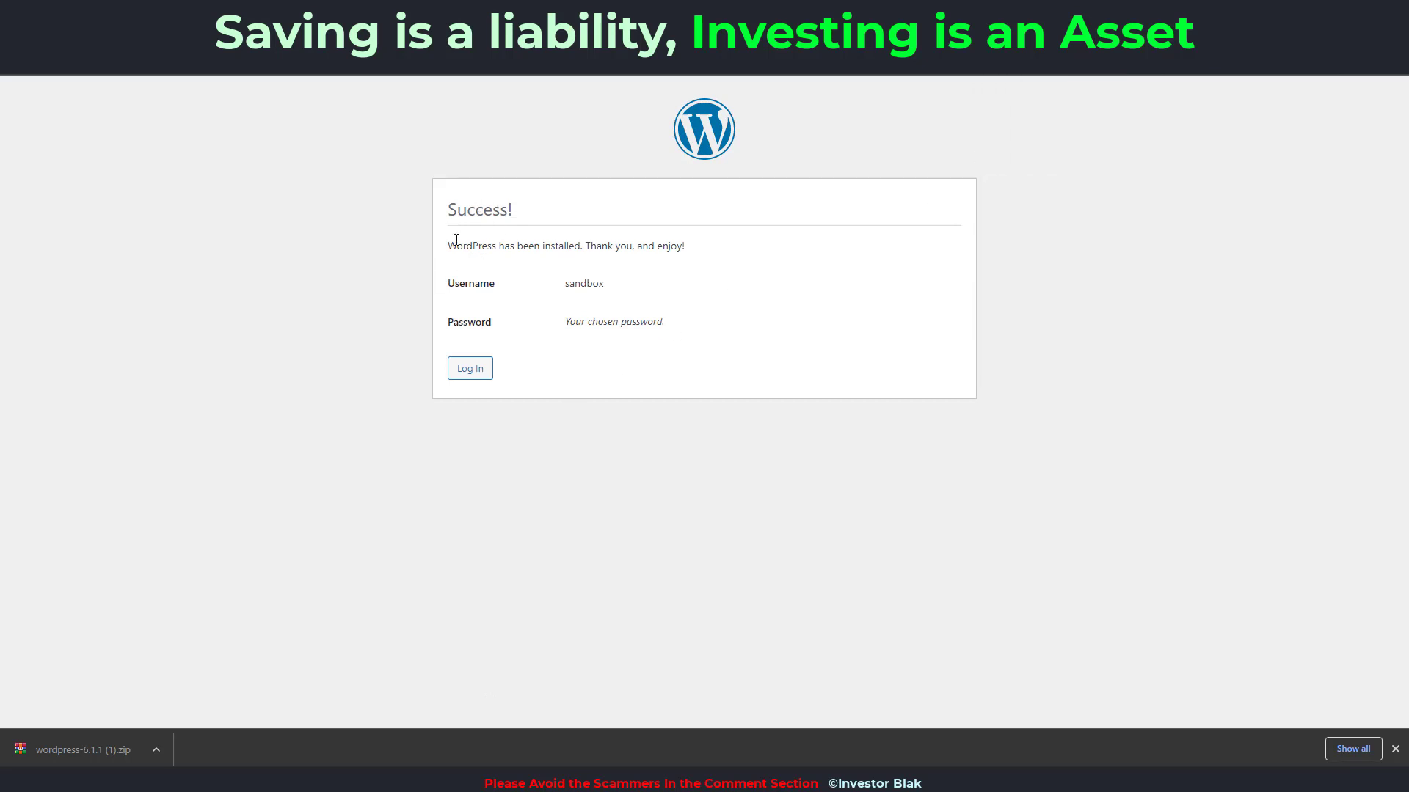
left_click(469, 374)
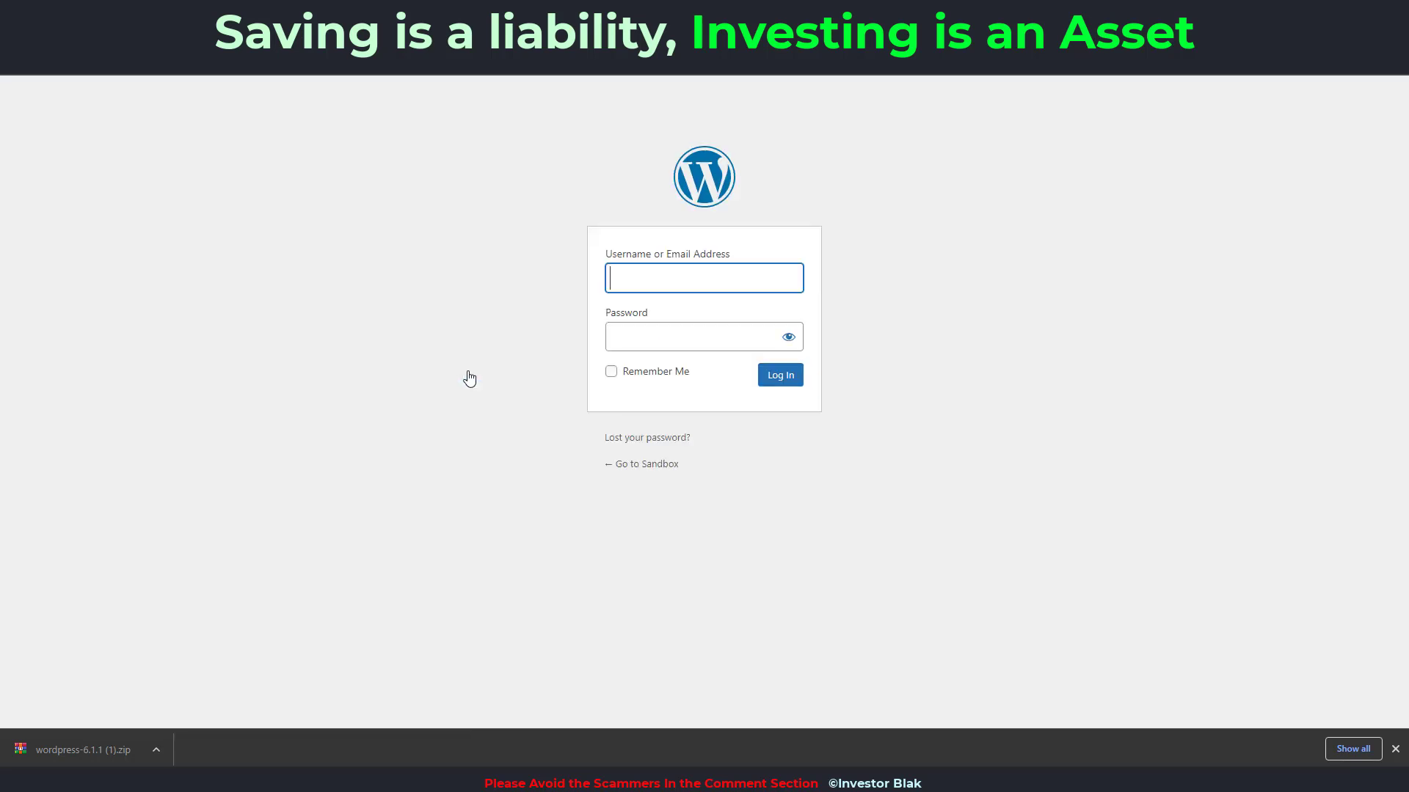
left_click(654, 279)
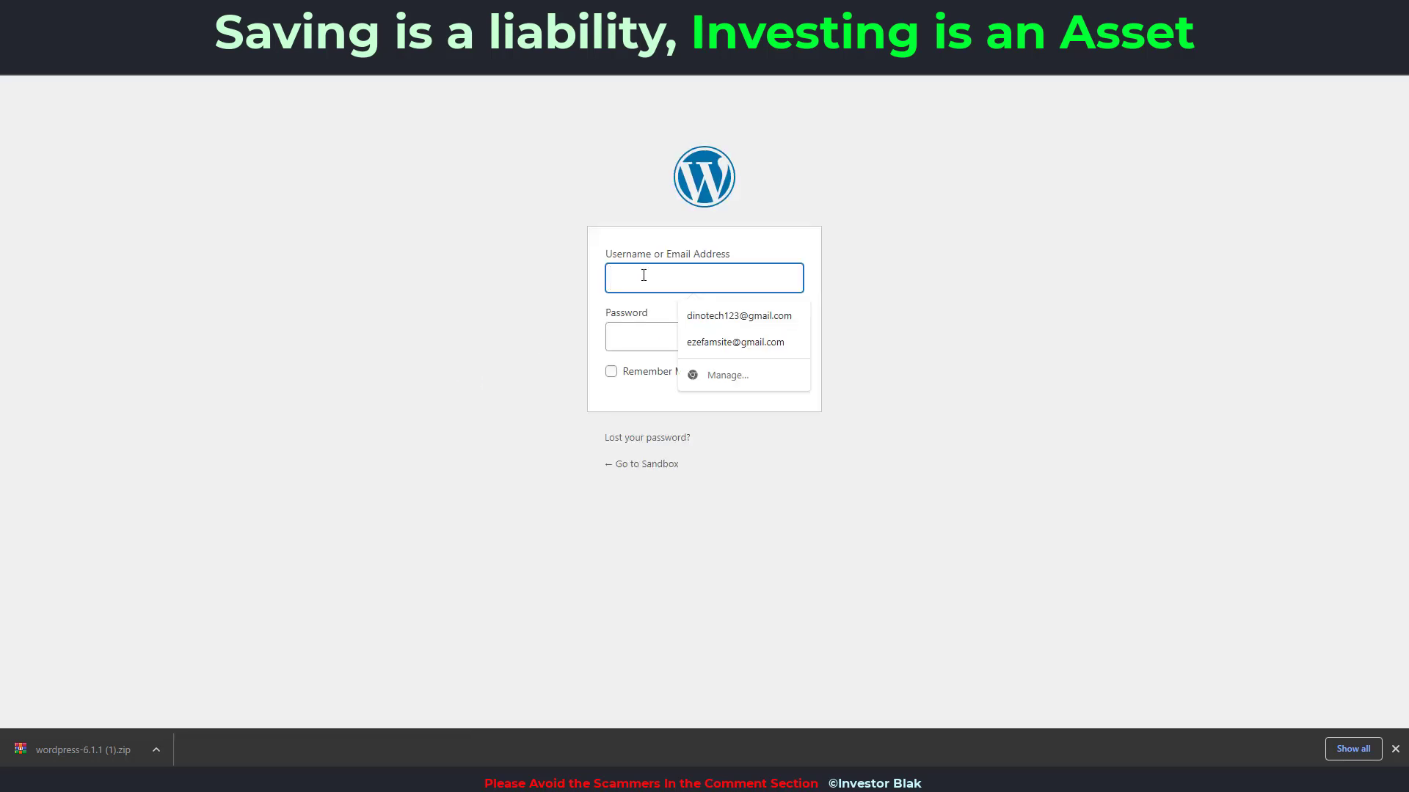
type("sandbox")
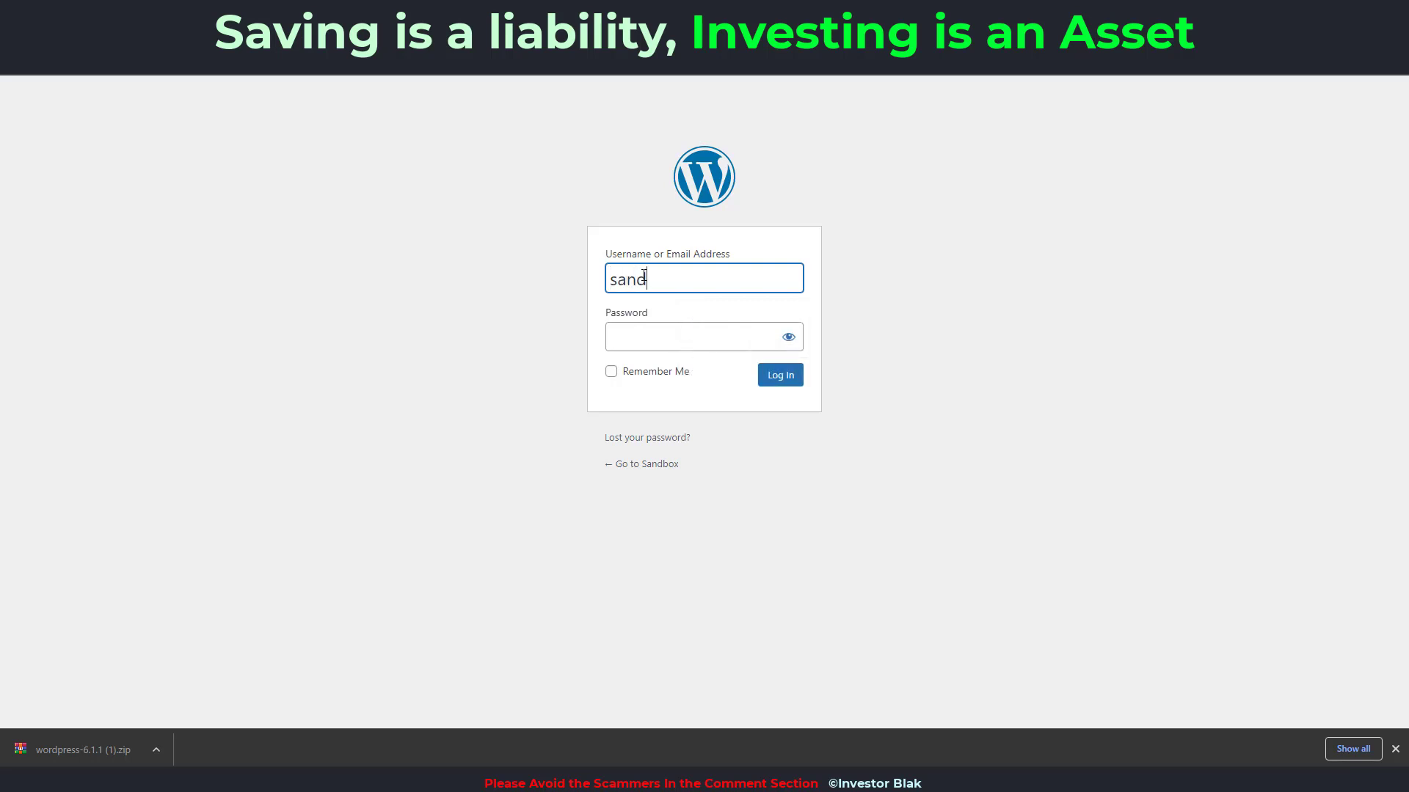
left_click(652, 340)
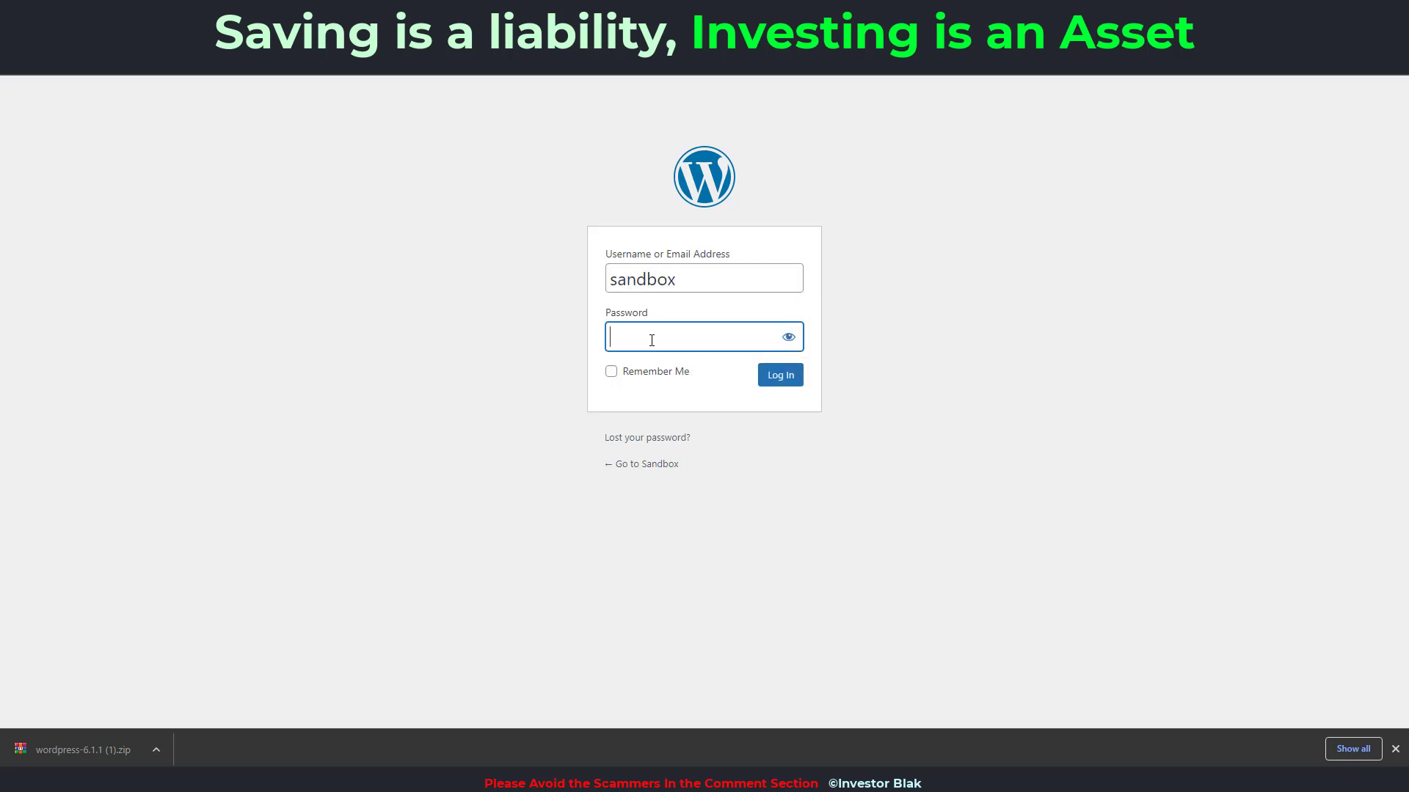
type("s")
left_click(780, 376)
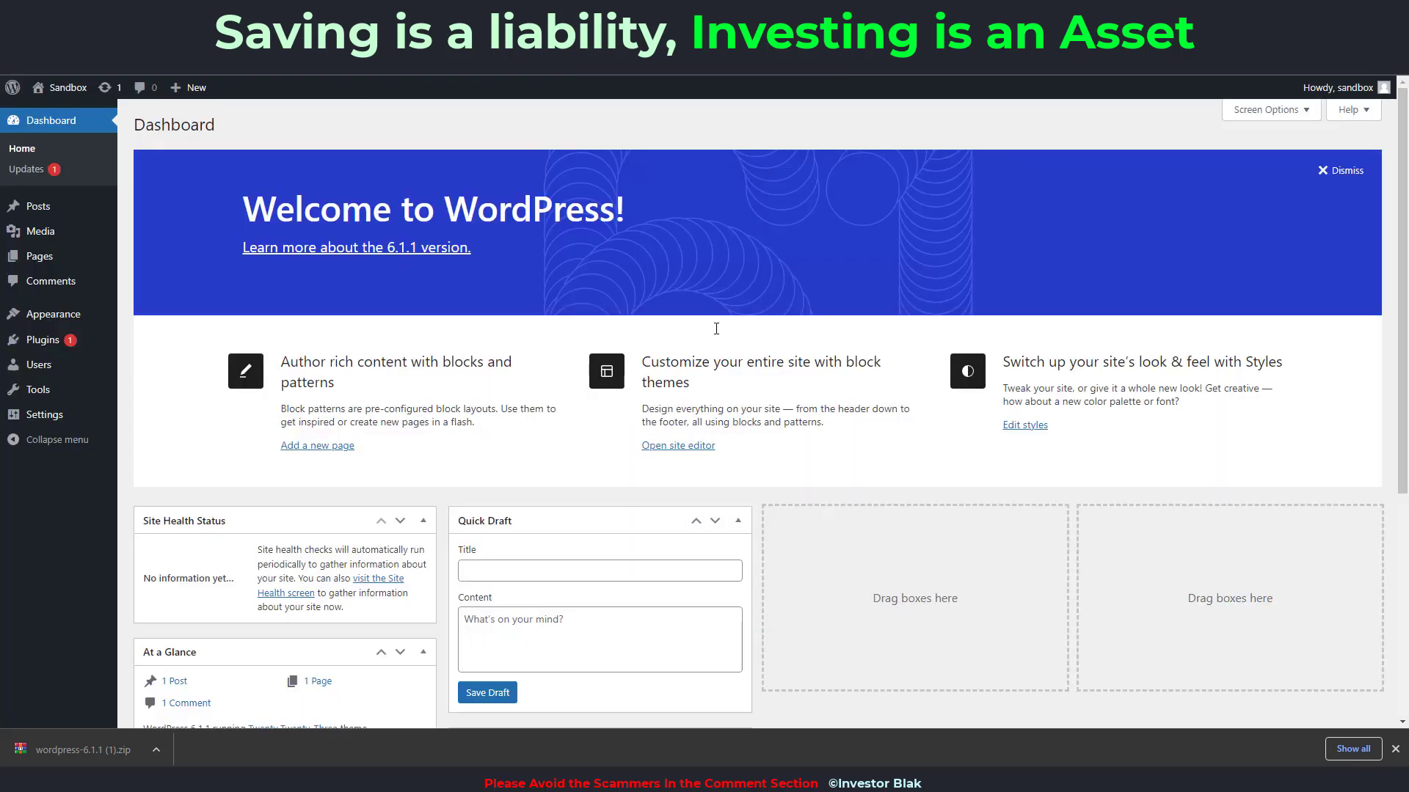
scroll(505, 251, "down", 3)
scroll(504, 254, "up", 3)
scroll(72, 183, "down", 5)
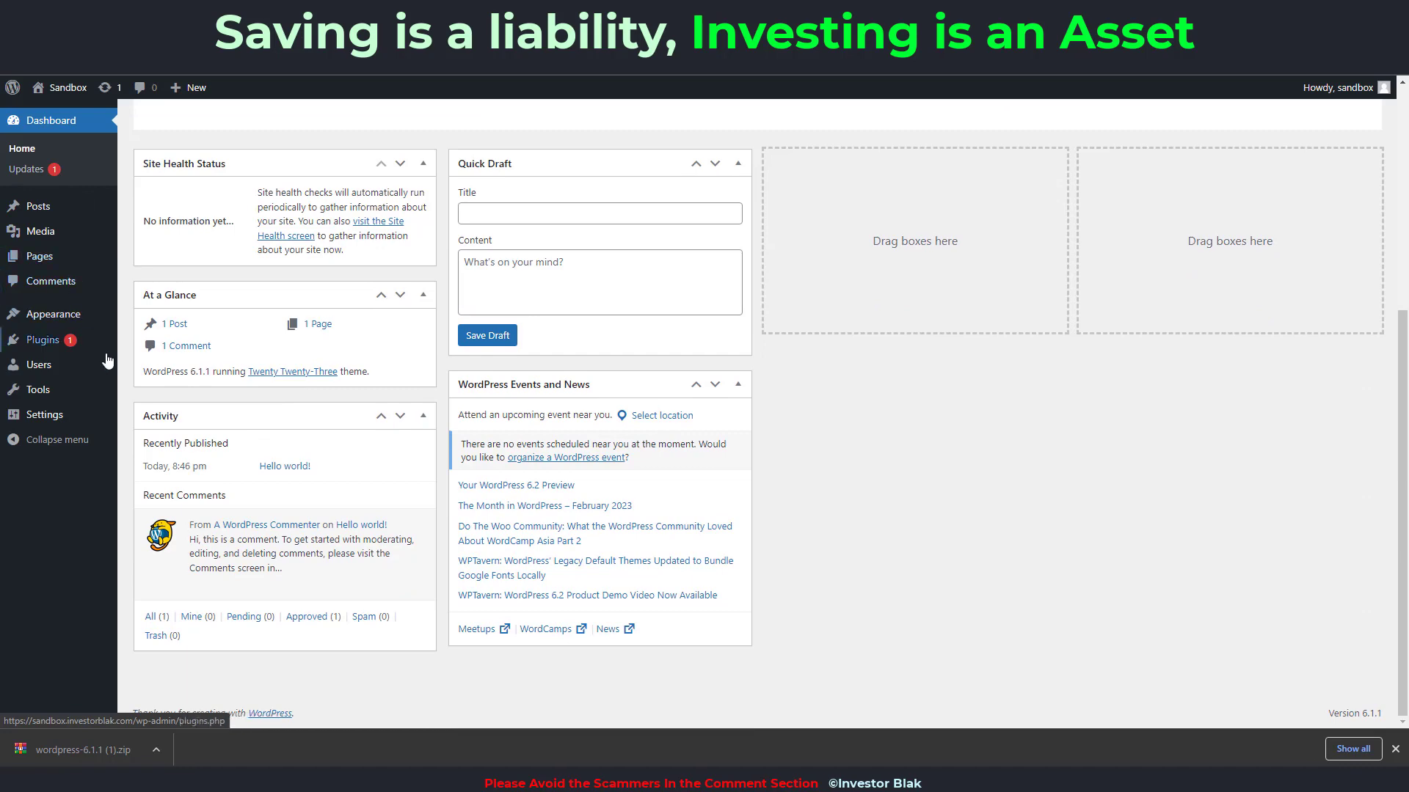
scroll(452, 354, "up", 5)
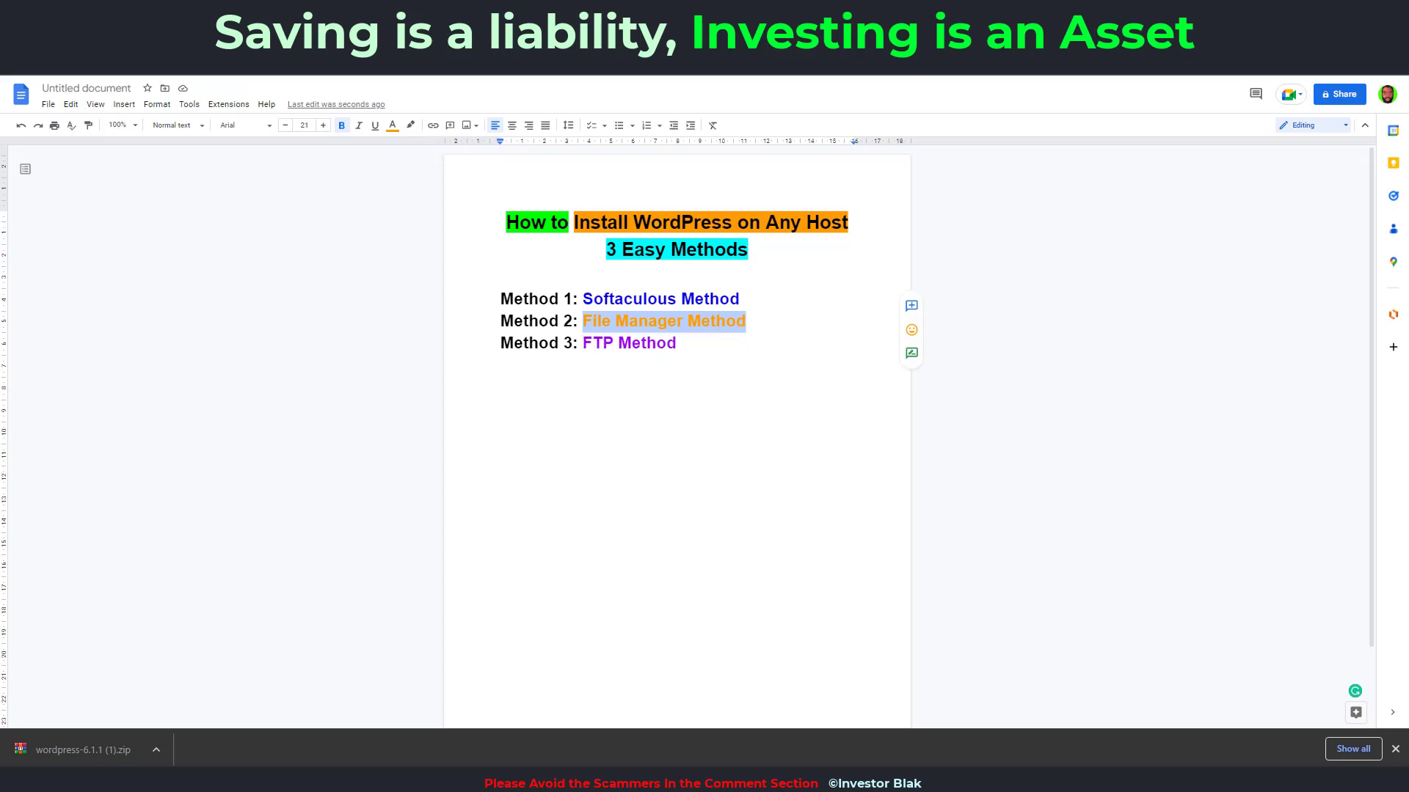
Step: Search Google for filezilla in a new browser tab and open the FileZilla project's official website
key("ctrl+t")
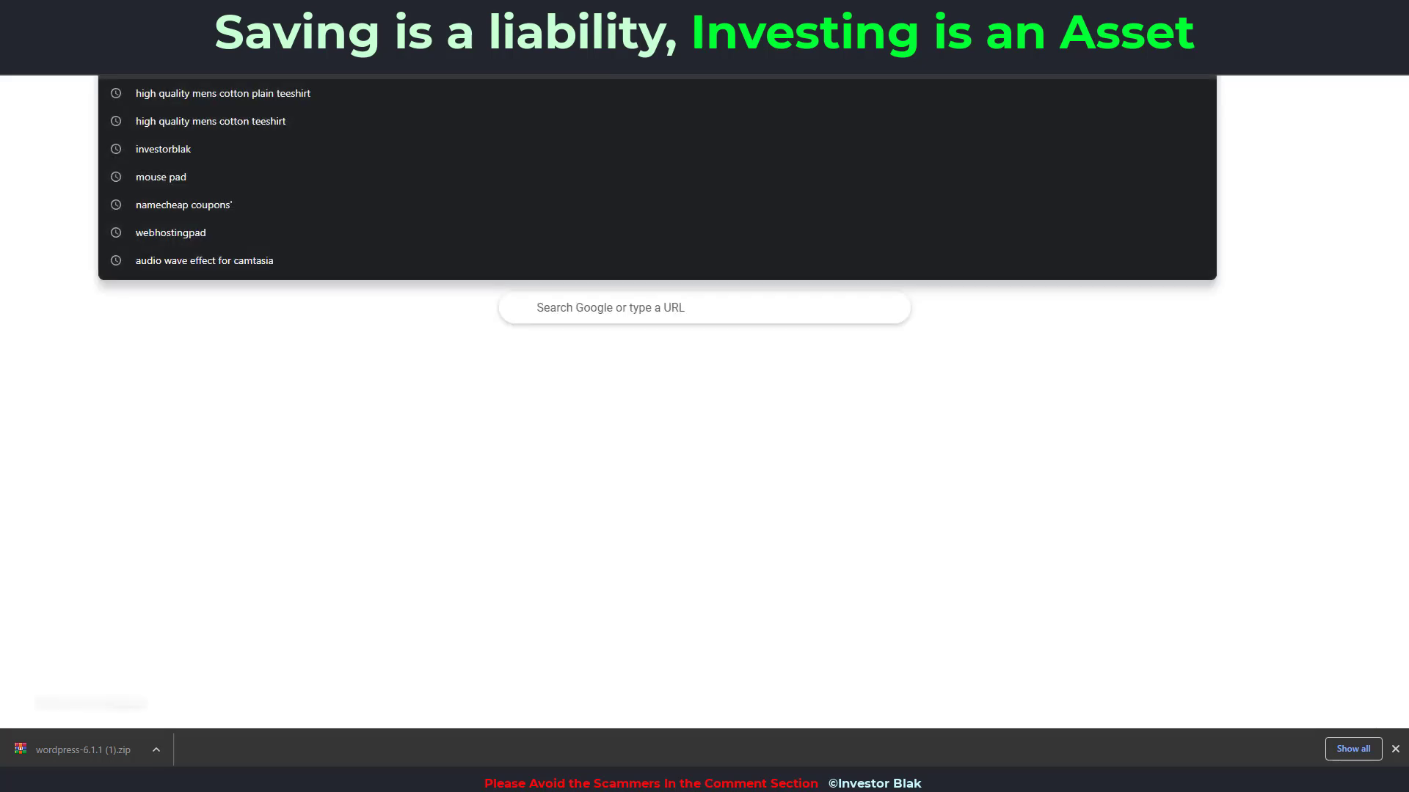
type("file")
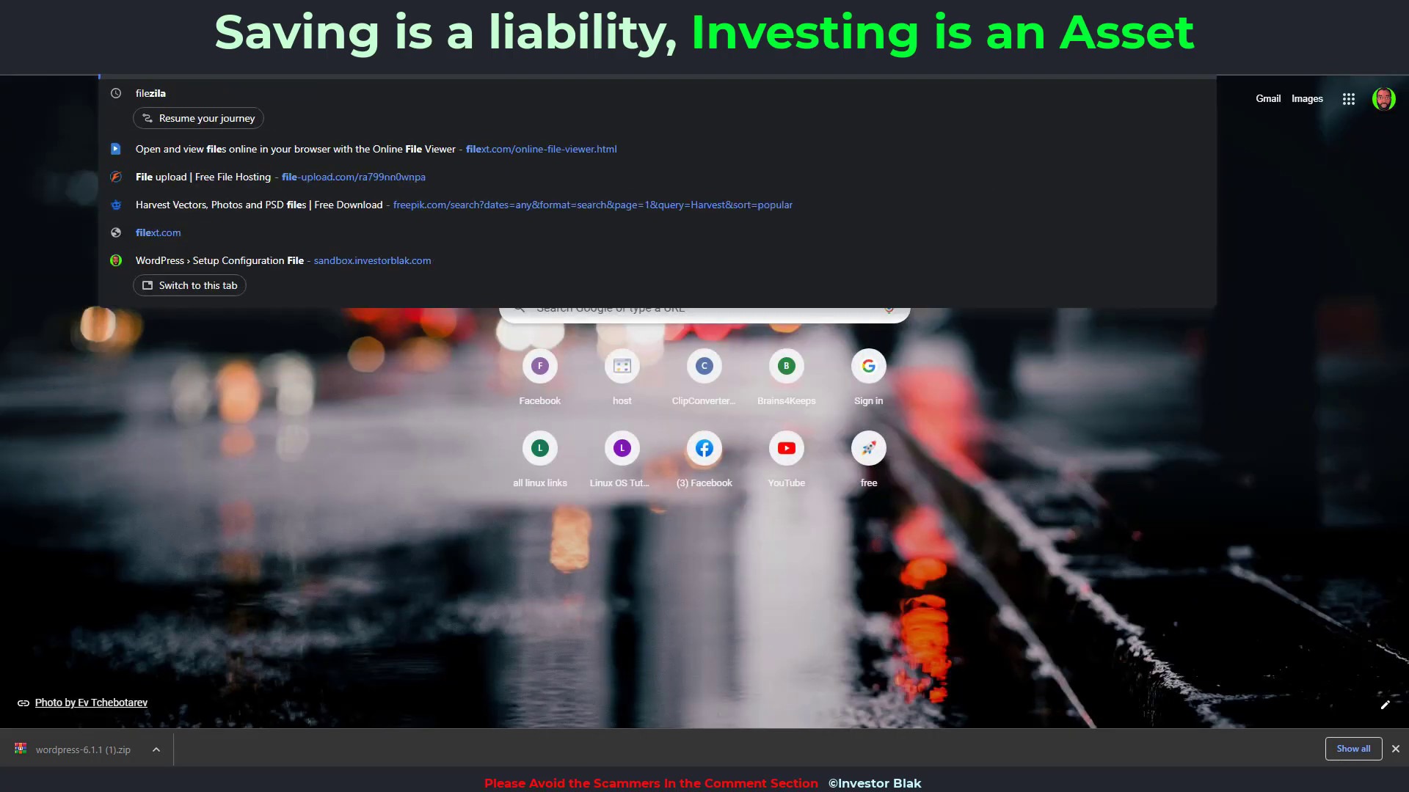
type("zilla")
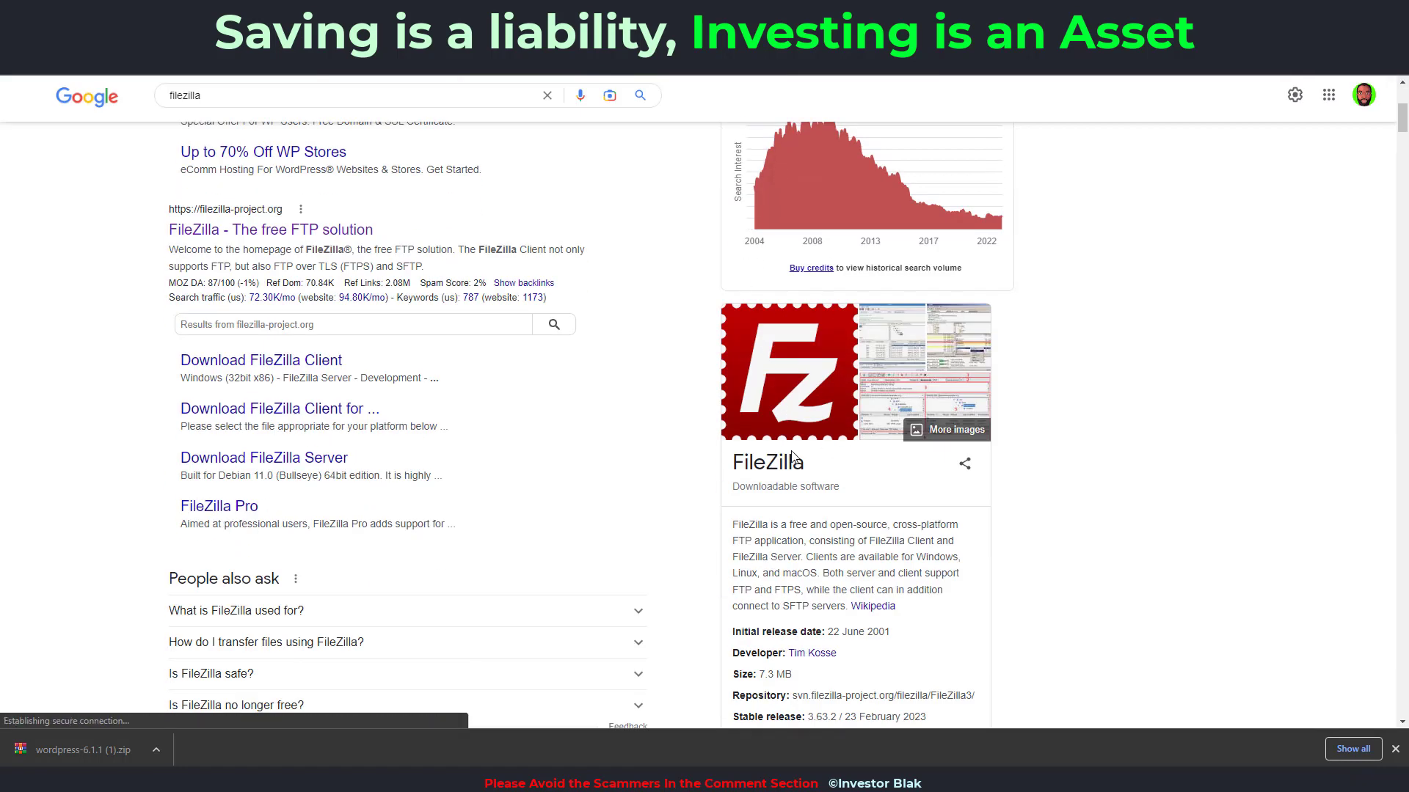
scroll(761, 455, "down", 3)
scroll(760, 393, "down", 3)
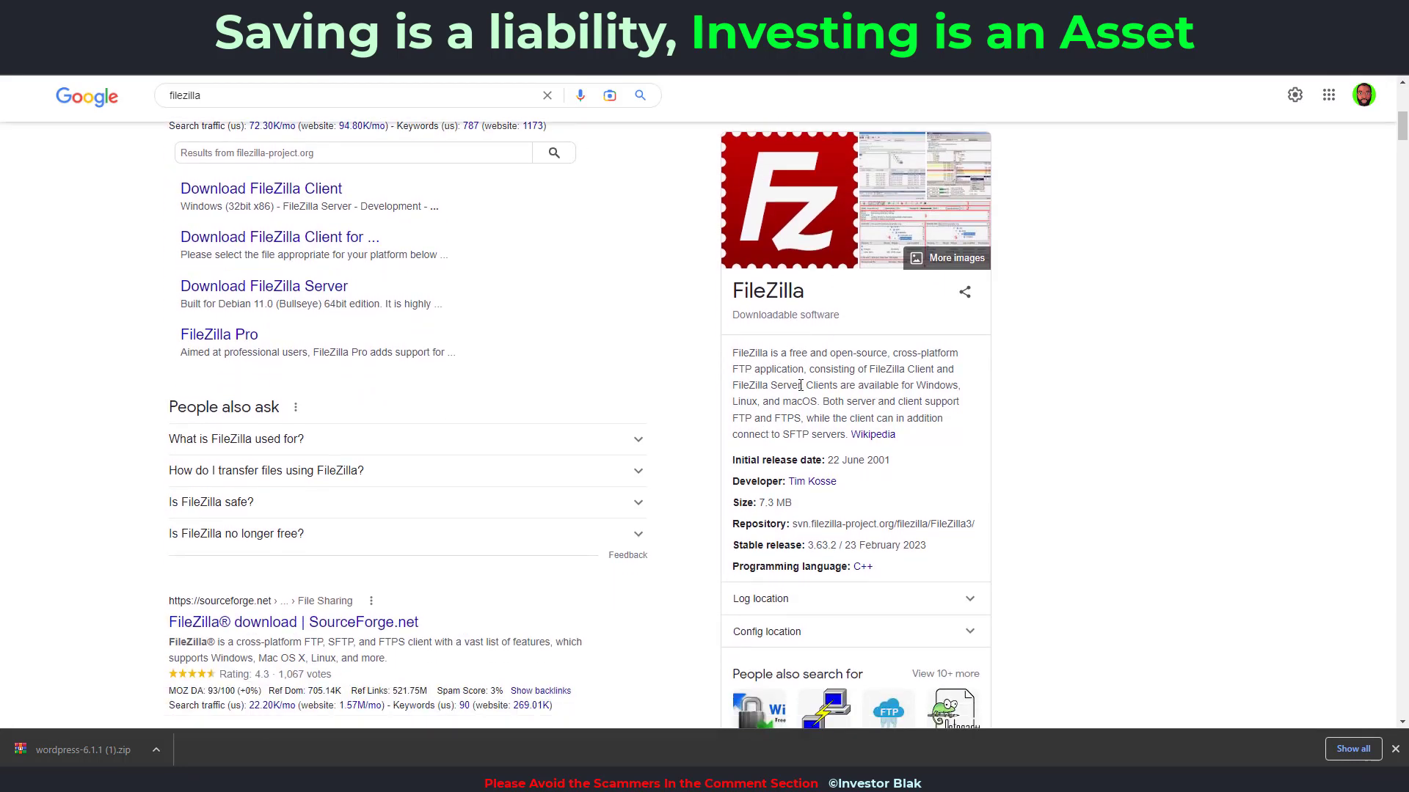
scroll(799, 344, "down", 6)
scroll(472, 264, "up", 12)
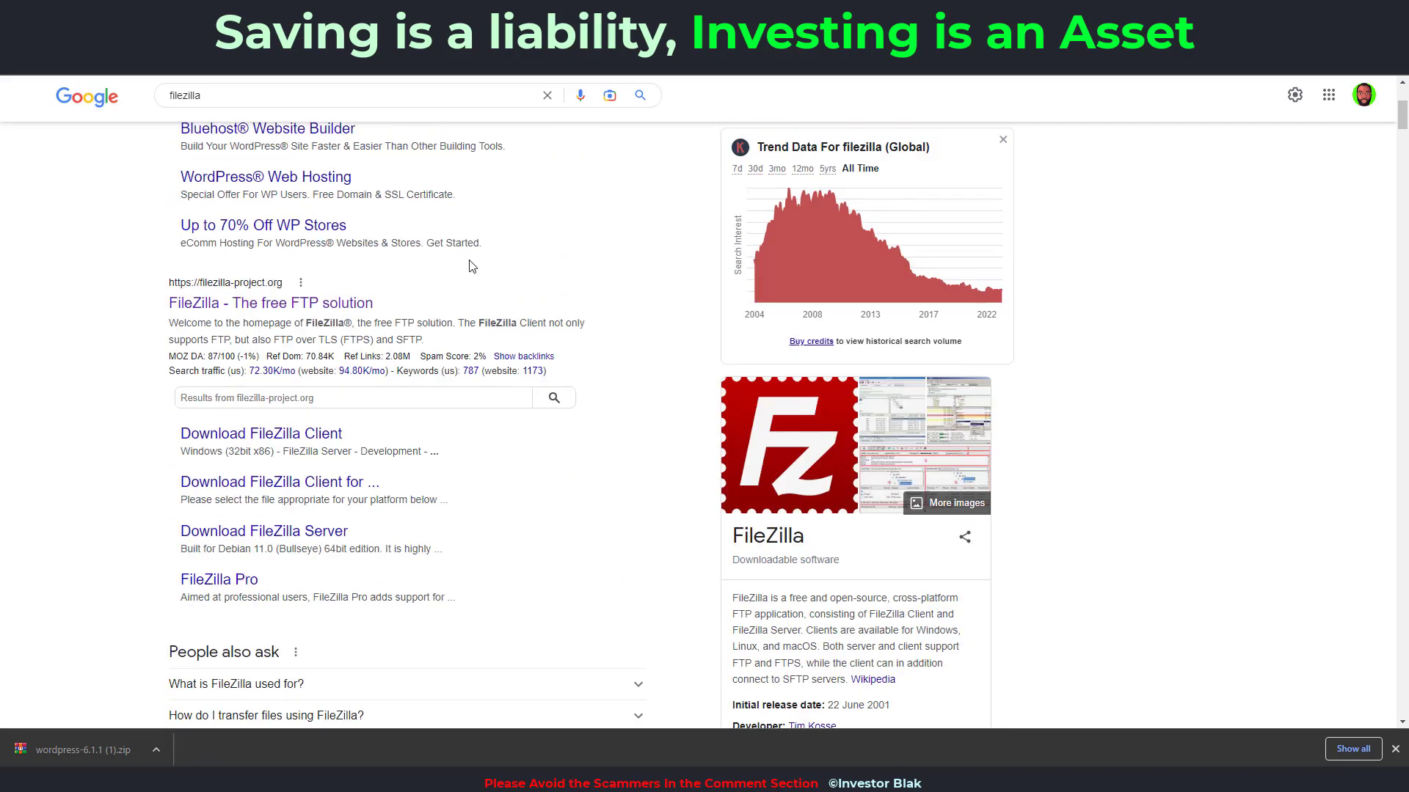
scroll(394, 285, "up", 4)
scroll(410, 327, "down", 3)
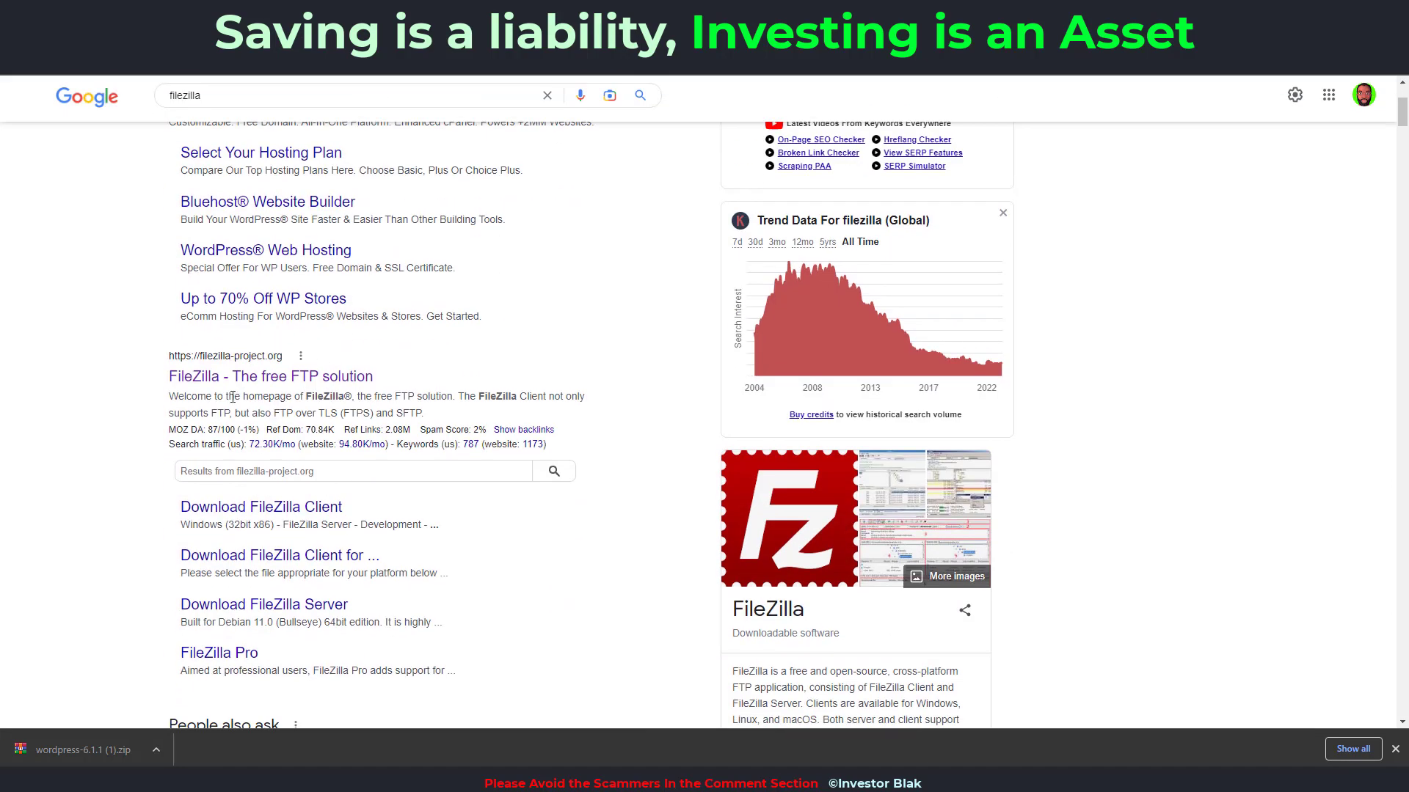
left_click(272, 378)
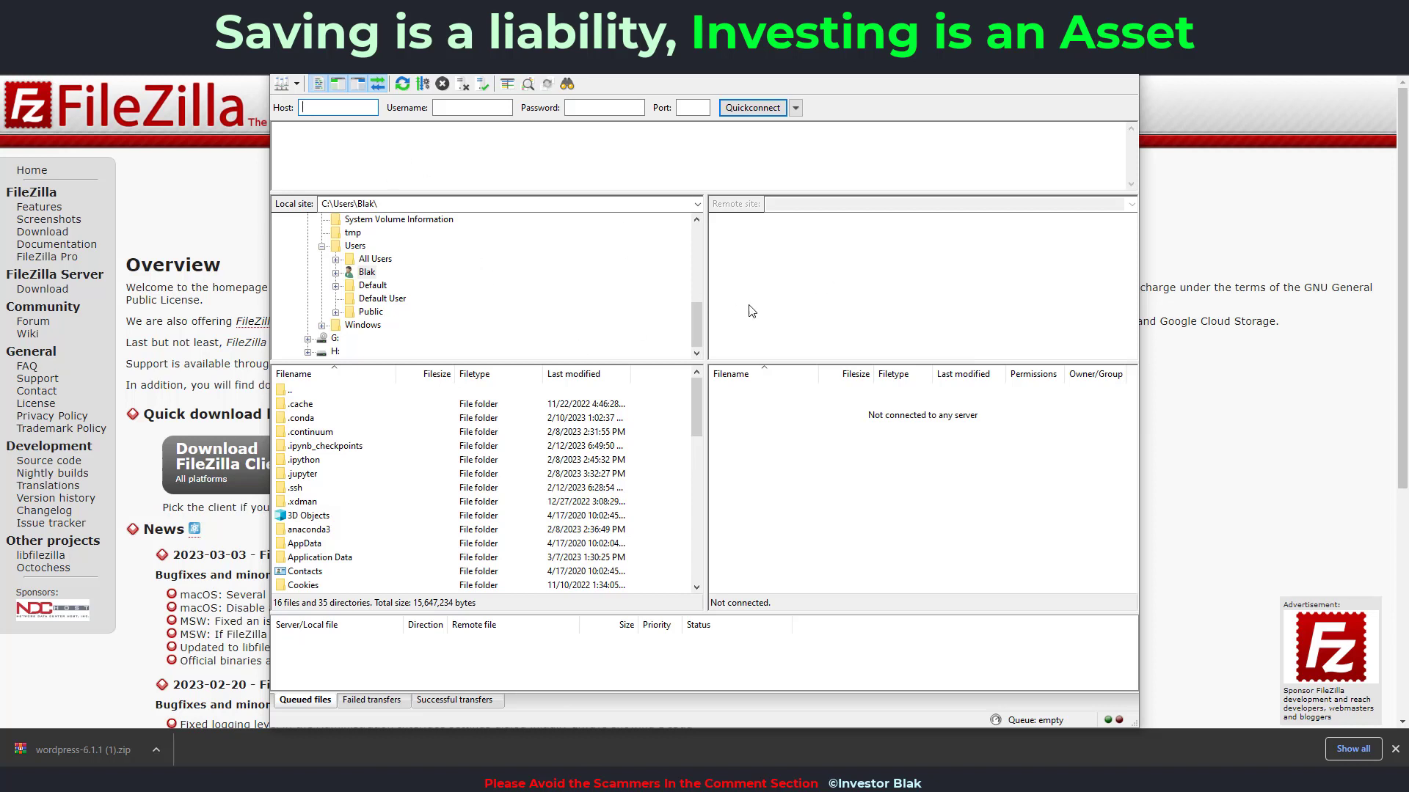
Step: Switch to FileZilla and create a new site entry named sandbox in the Site Manager
left_click(296, 83)
left_click(311, 81)
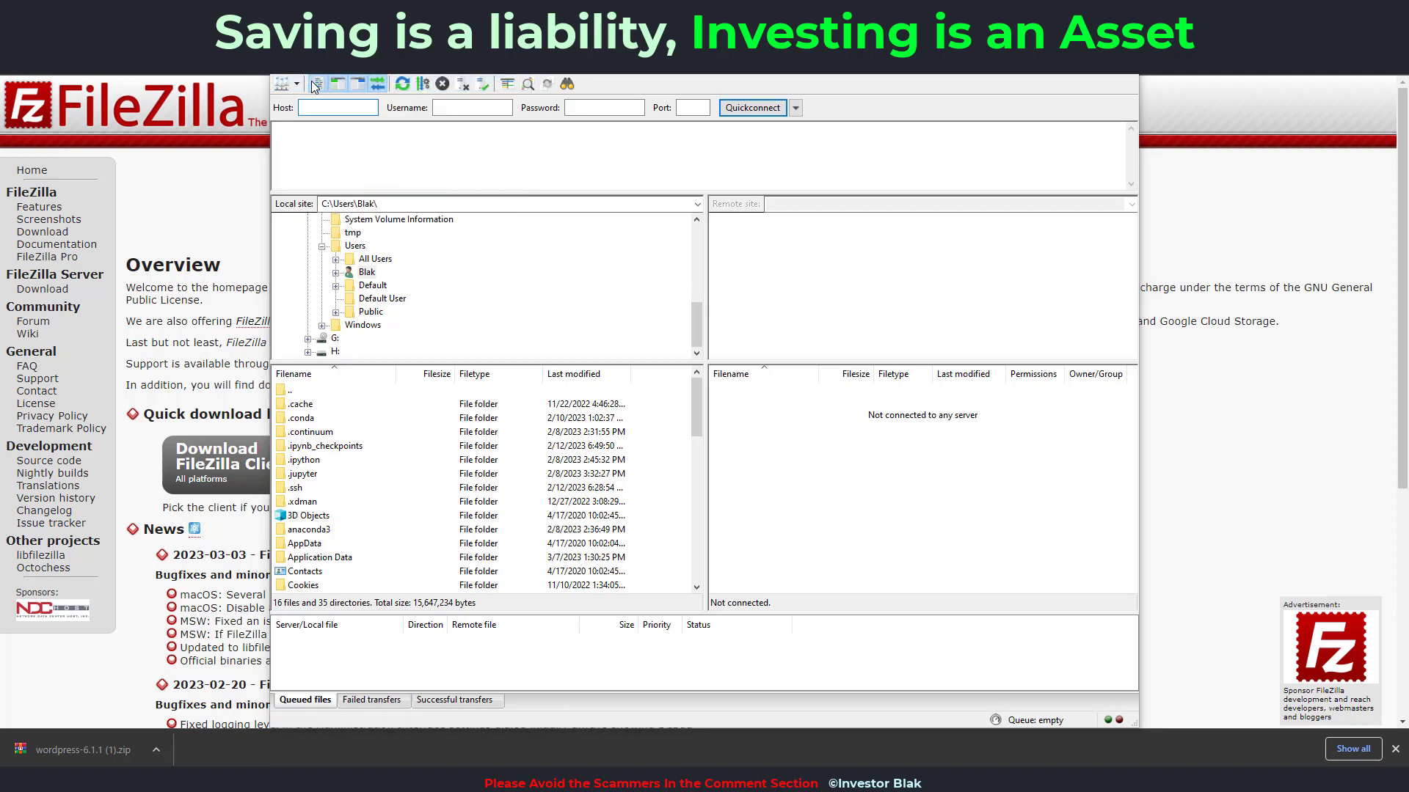
left_click(495, 468)
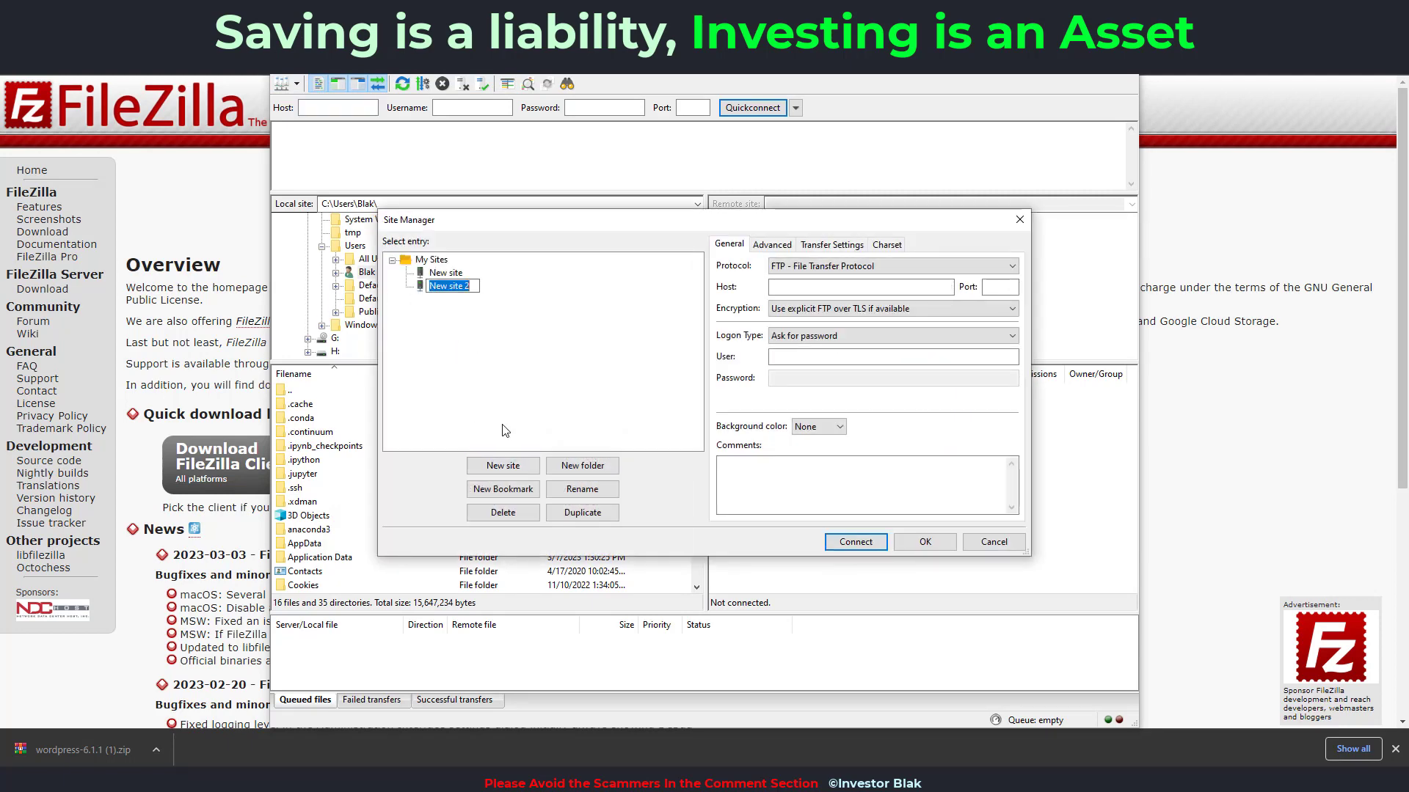
type("sandbox")
key("Return")
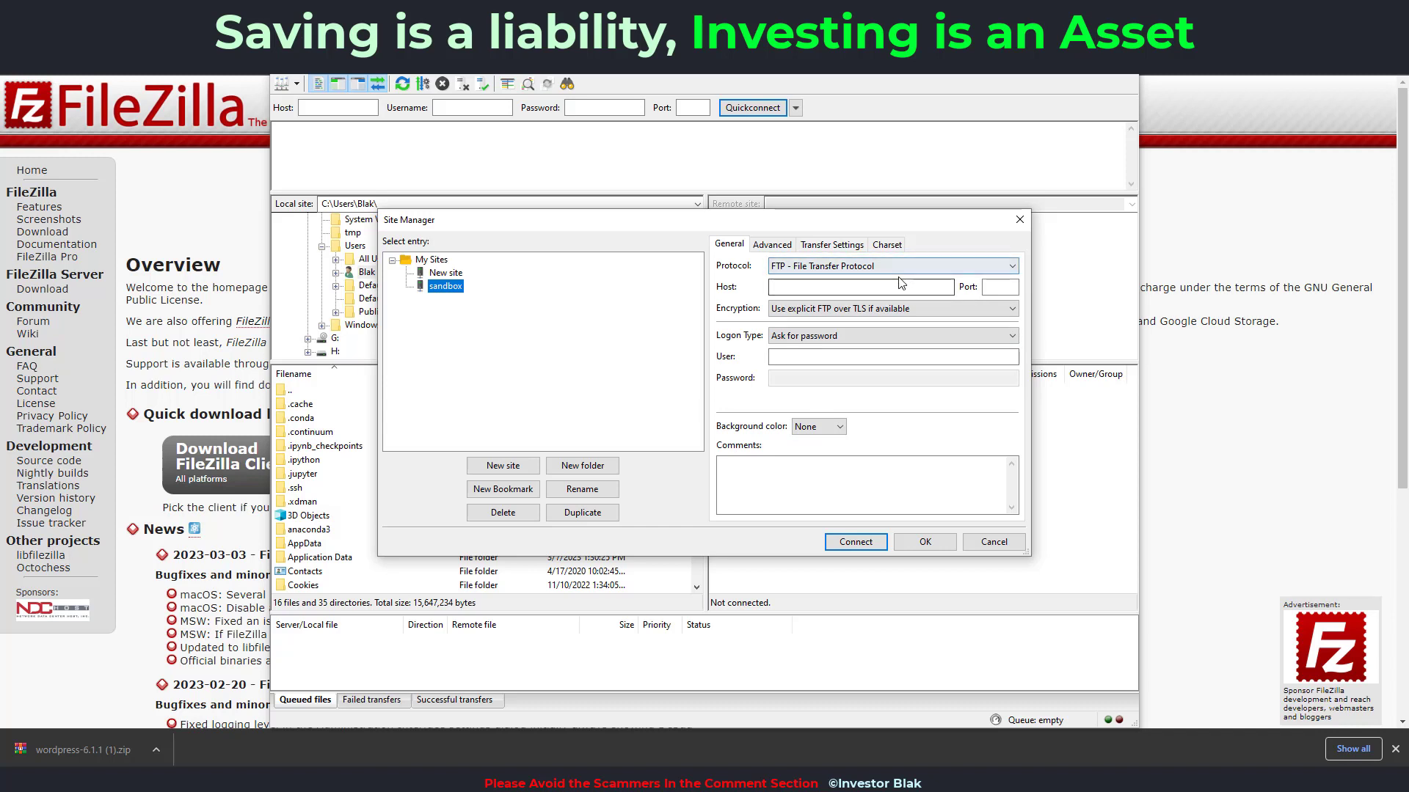
Step: Set the sandbox site's connection port to 21, keeping the FTP protocol
left_click(778, 287)
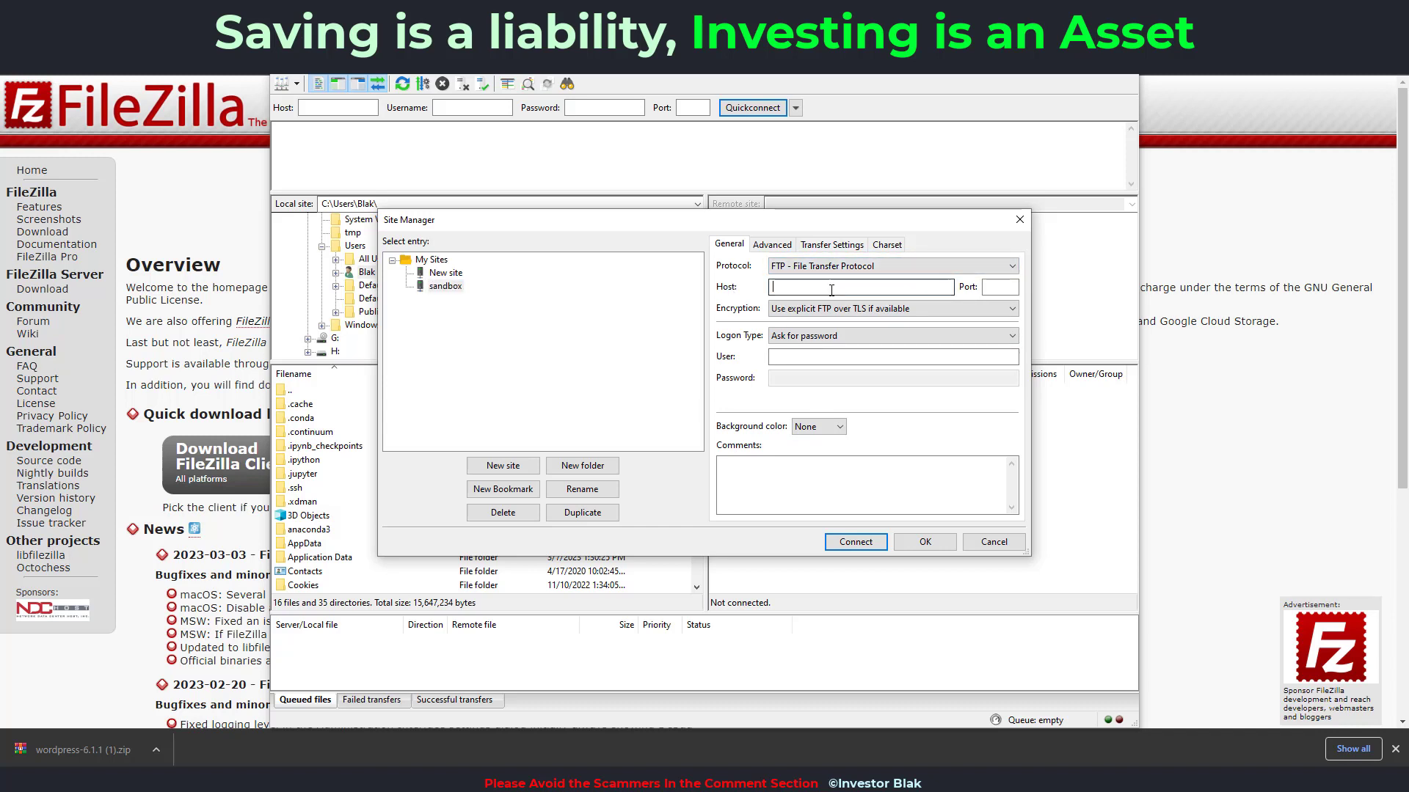
left_click(788, 358)
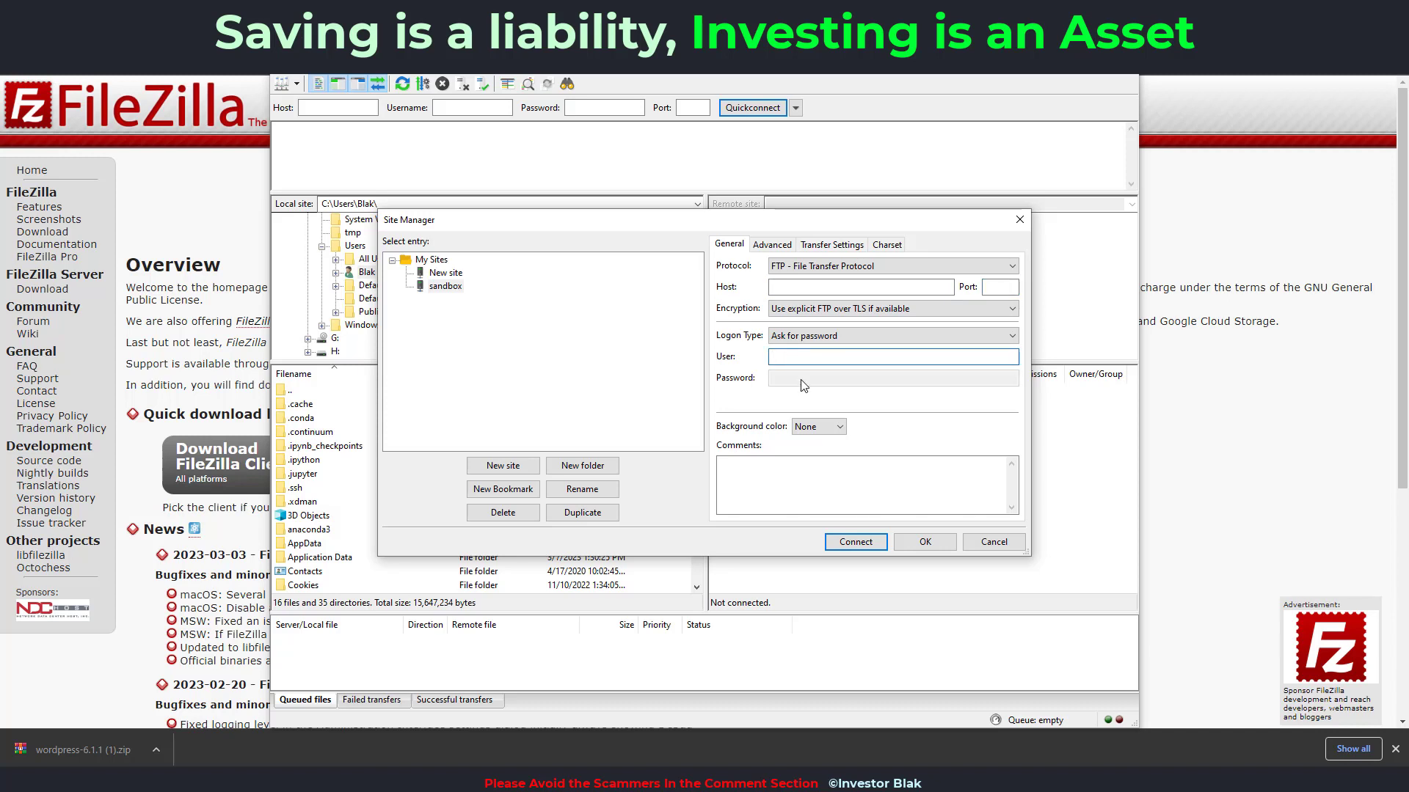
left_click(990, 289)
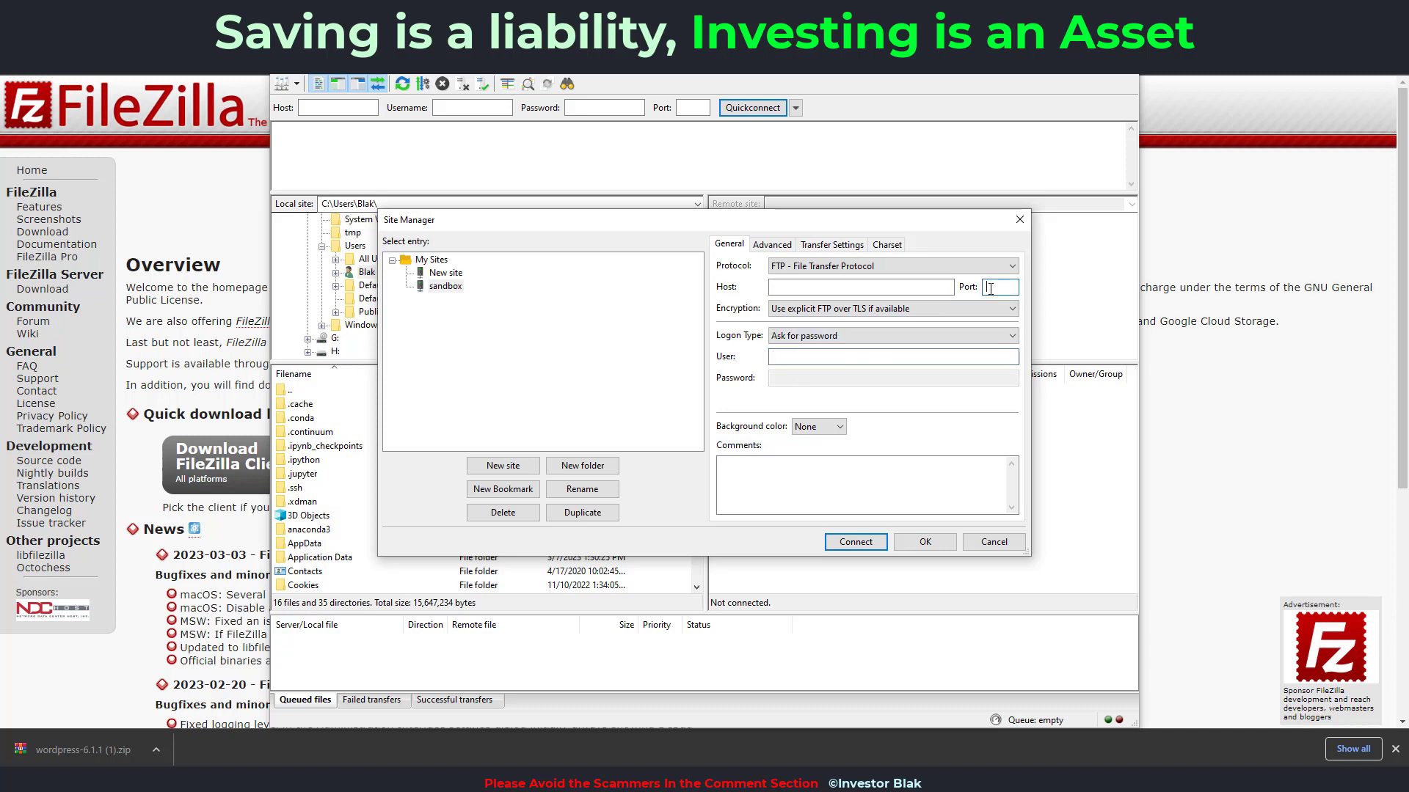
type("2")
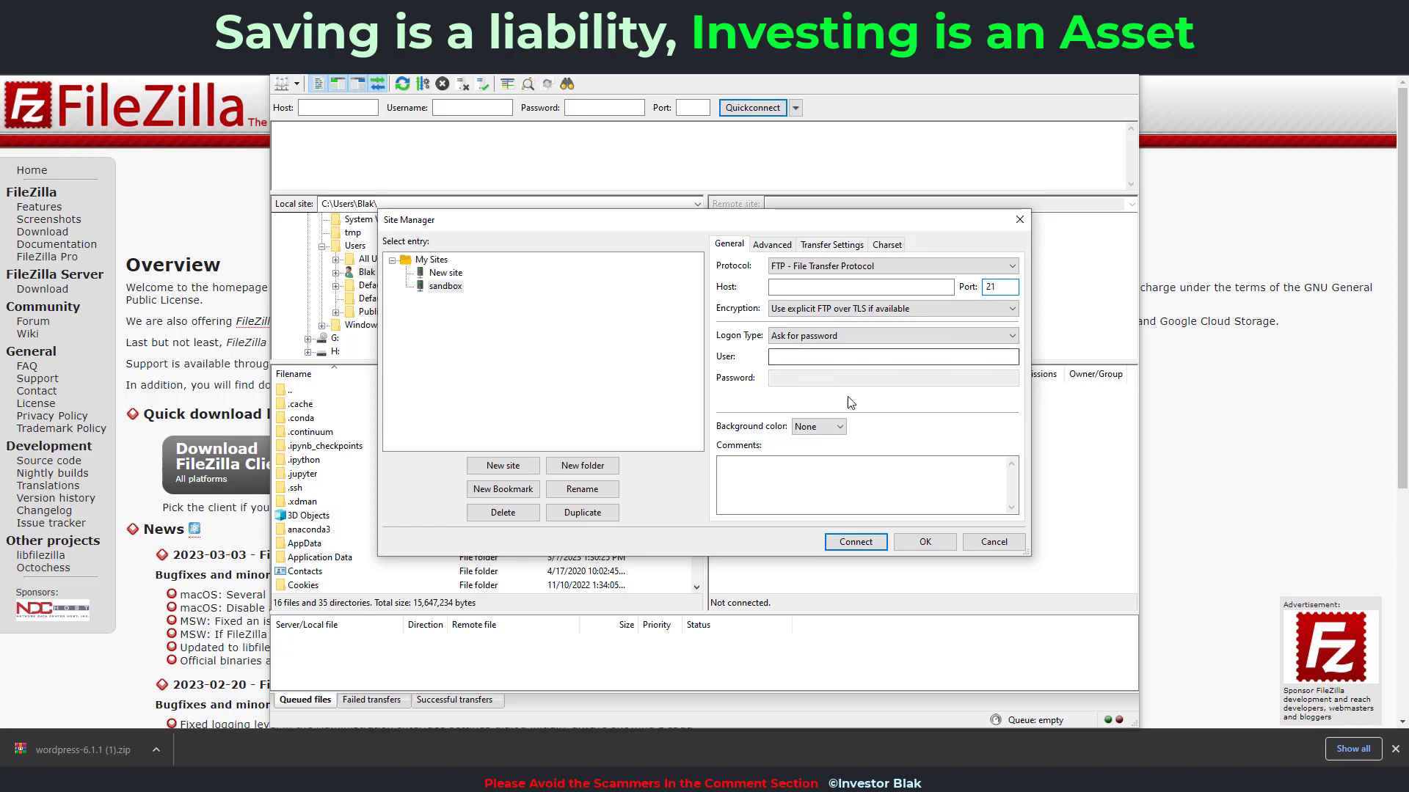
type("1")
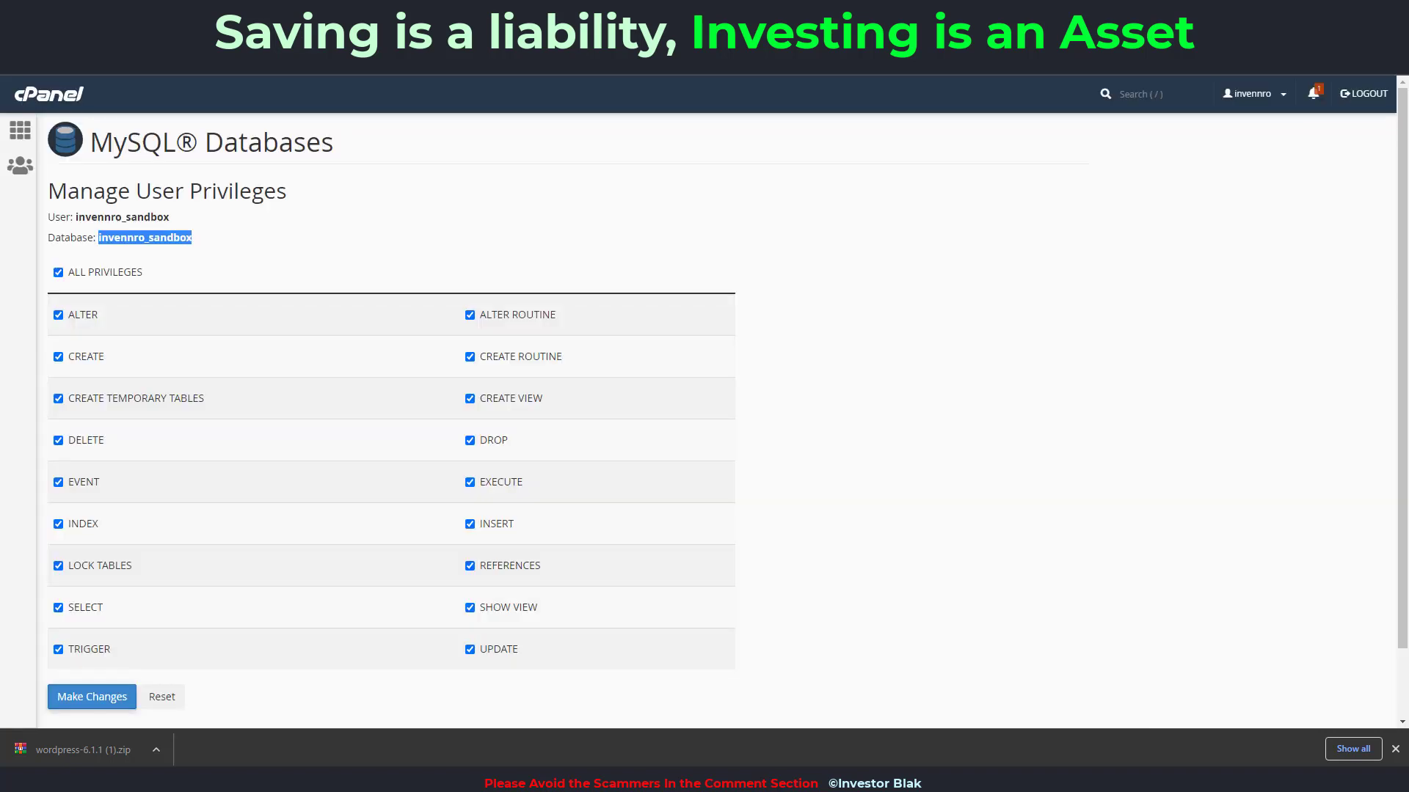
Step: Switch to cPanel, open the FTP Accounts page and review the existing FTP accounts
left_click(20, 130)
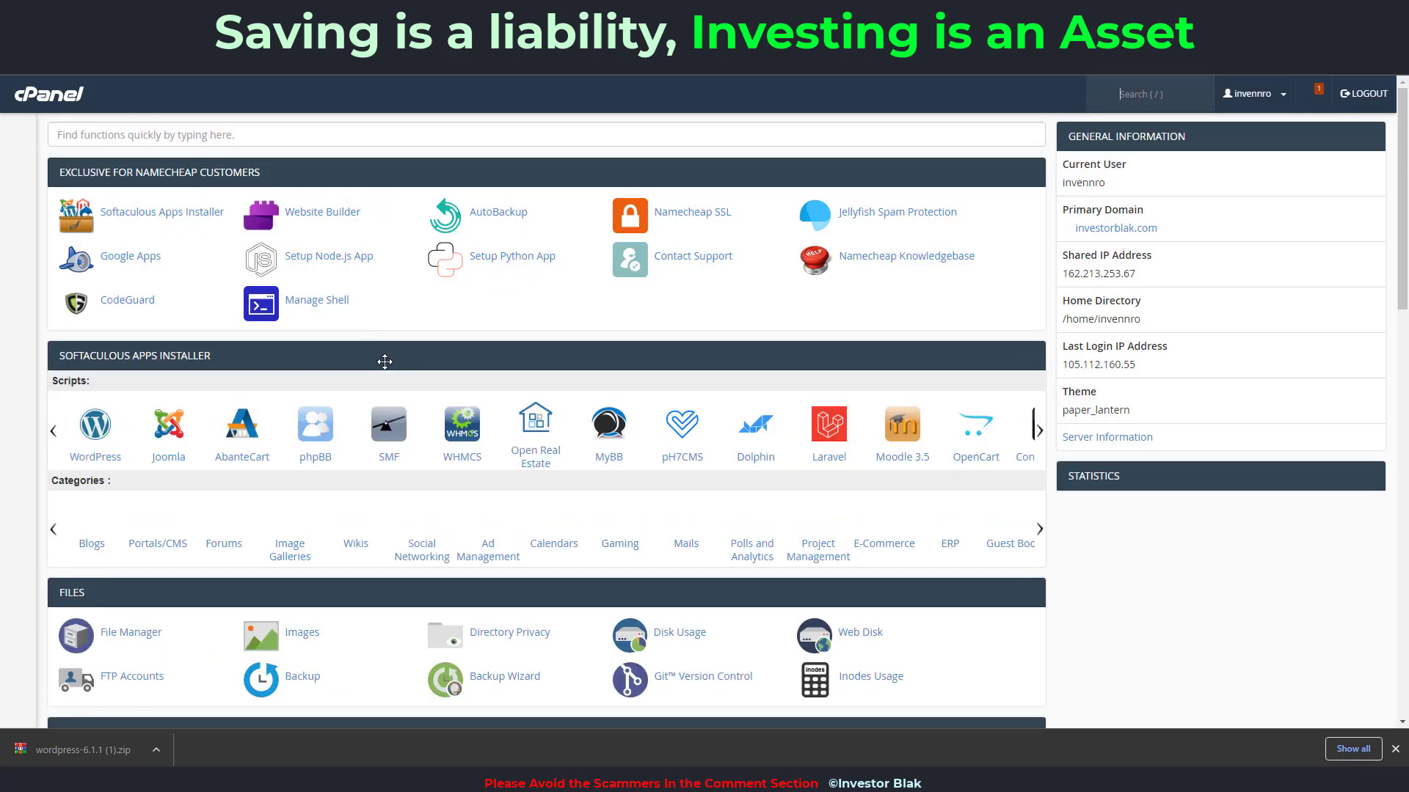
scroll(389, 359, "down", 1)
scroll(391, 367, "down", 2)
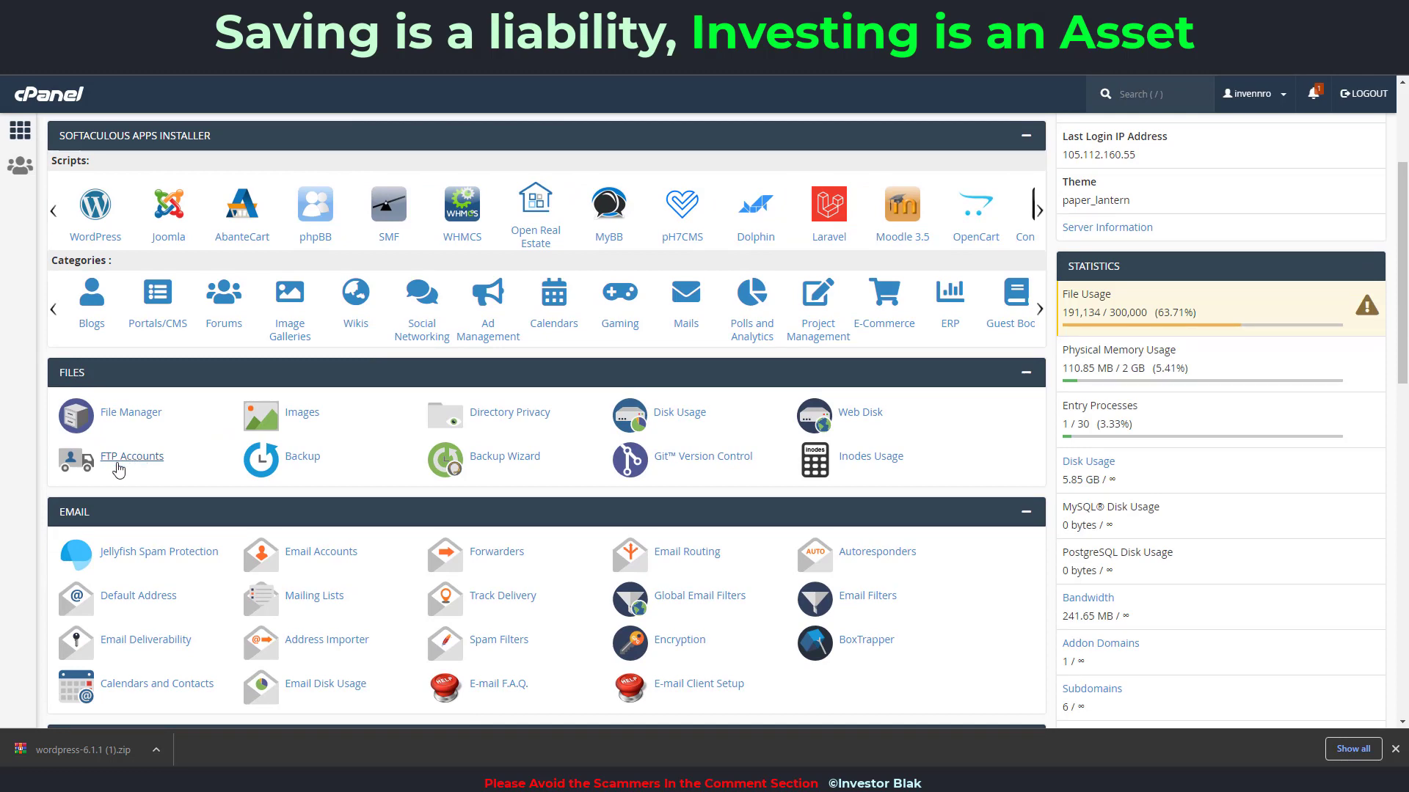
left_click(147, 460)
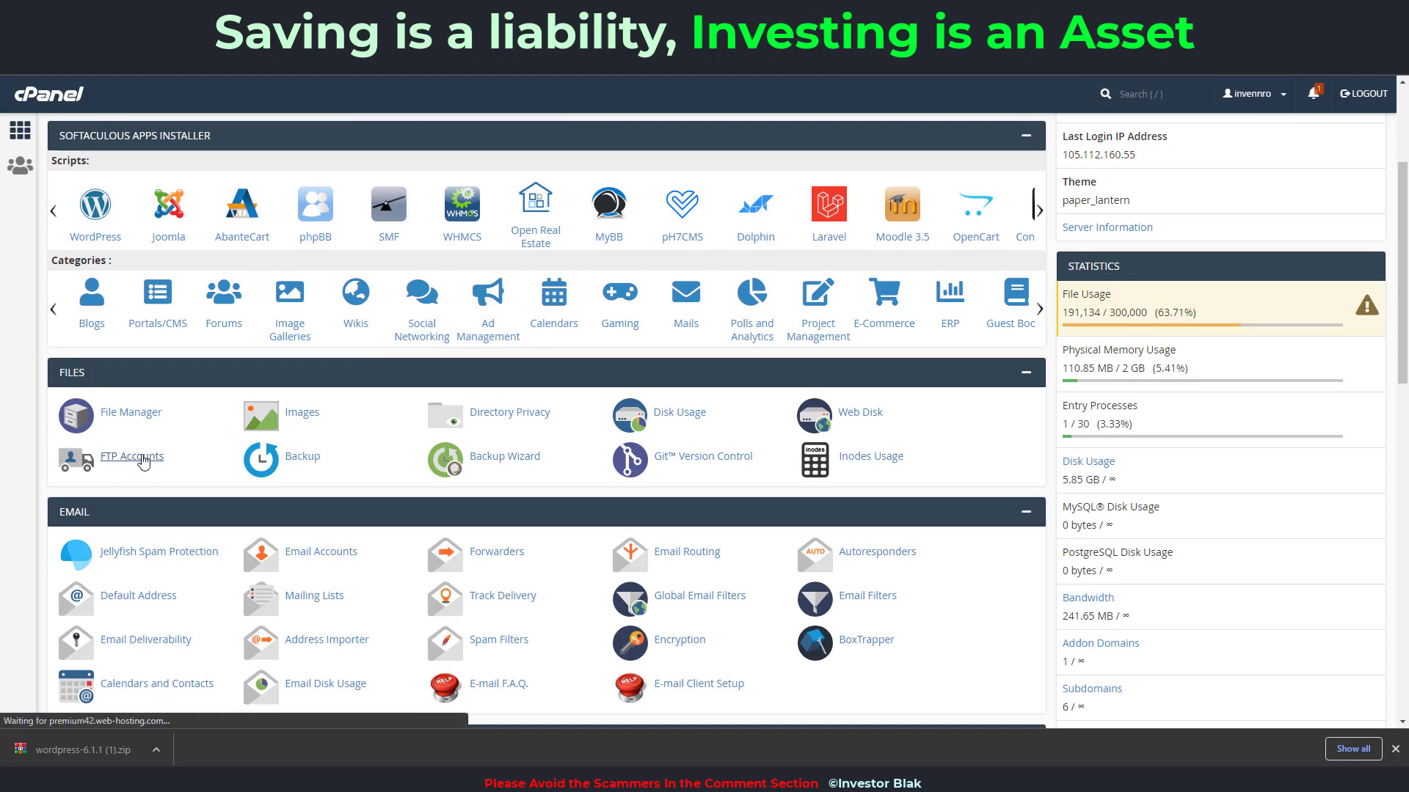
scroll(266, 468, "down", 6)
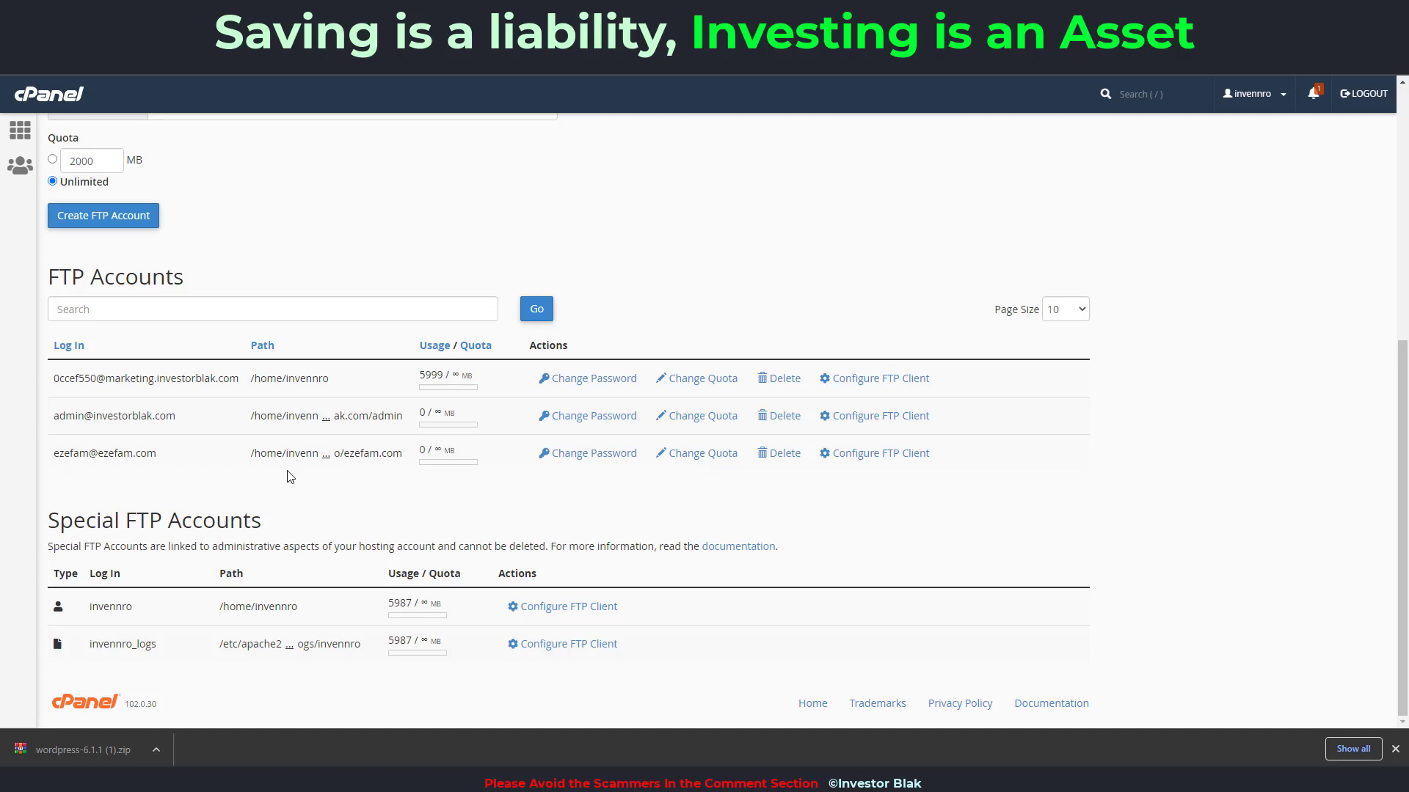
scroll(250, 491, "up", 2)
scroll(249, 493, "down", 2)
Step: Switch to the Notepad window with the FTP connection details and copy the FTP username
key("alt+Tab")
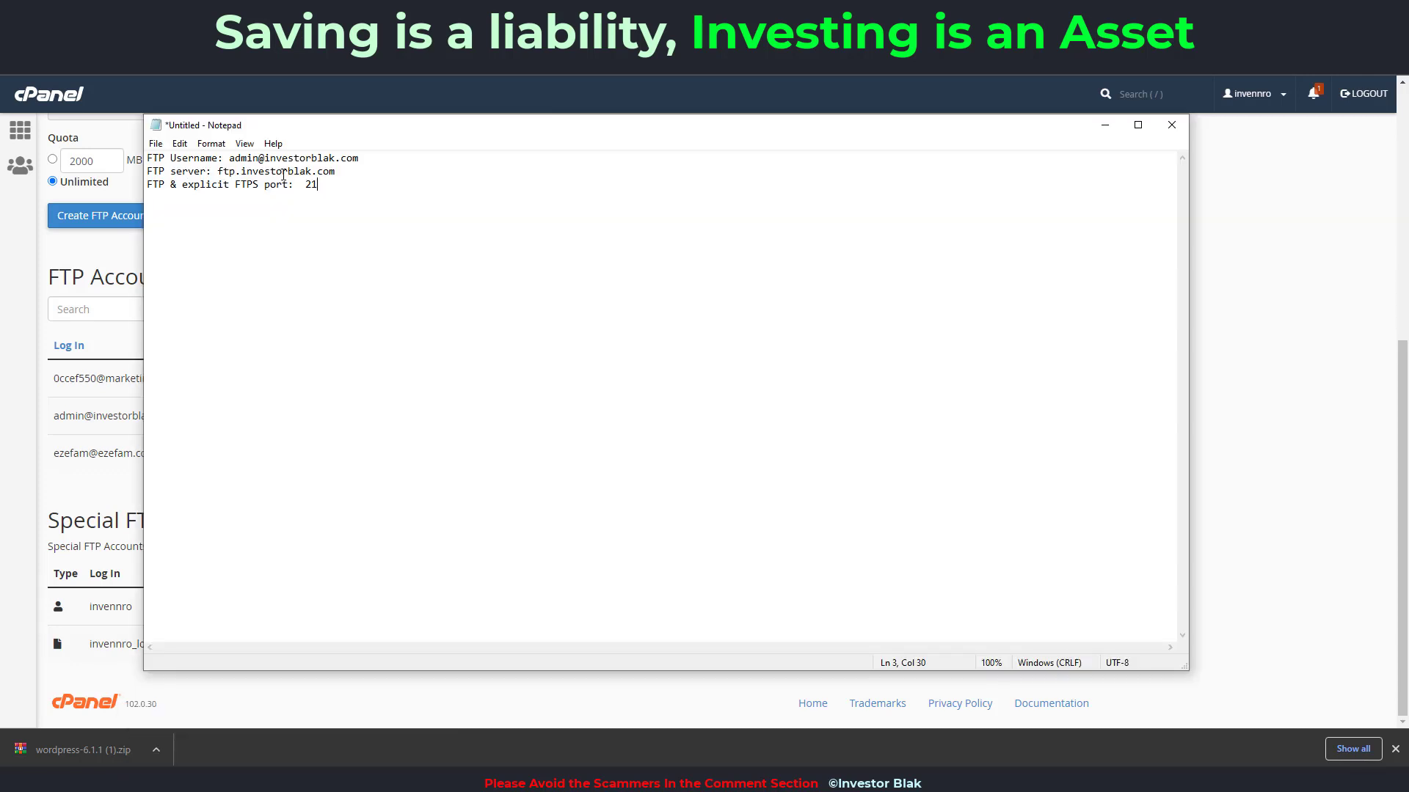
left_click_drag(339, 124, 380, 163)
left_click_drag(276, 212, 429, 212)
key("ctrl+c")
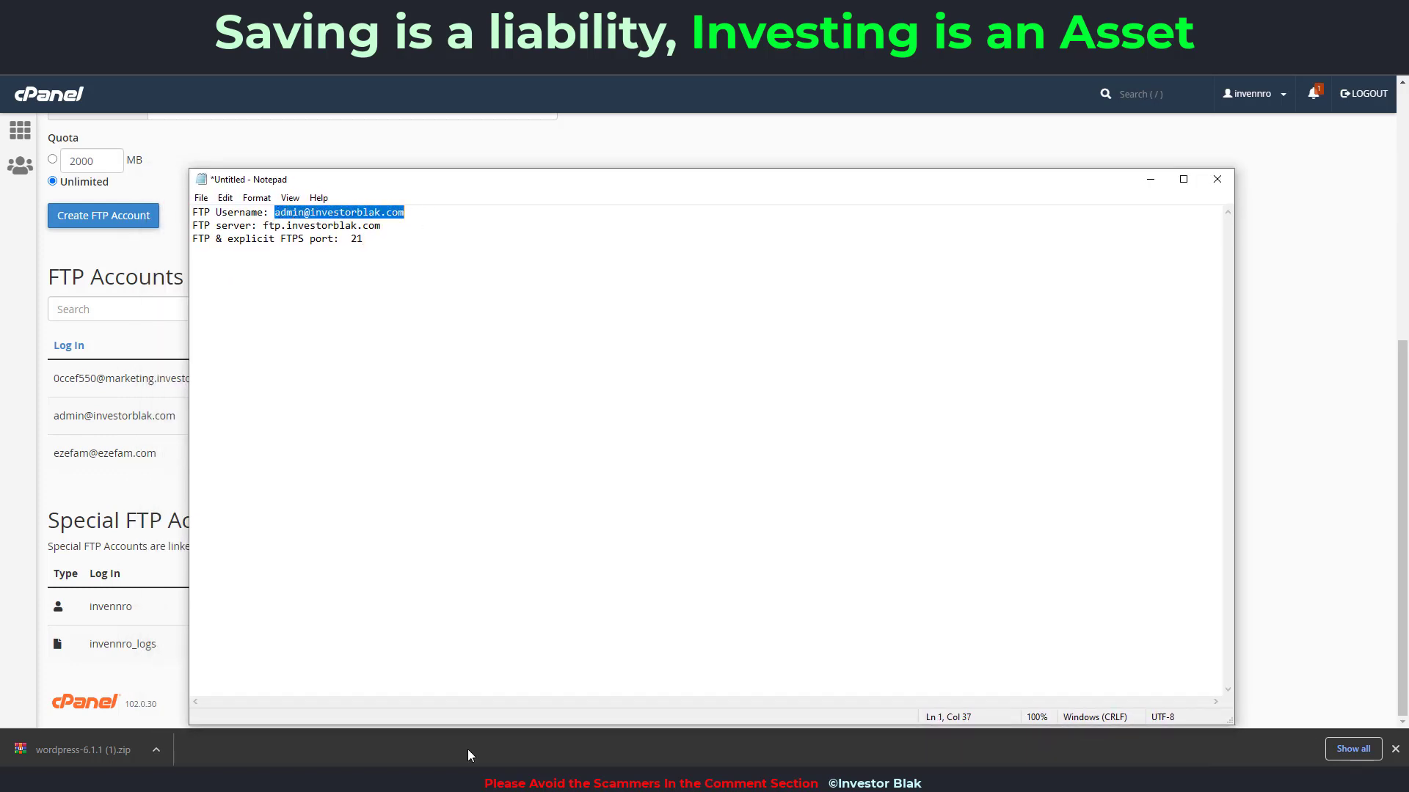
Step: Switch to FileZilla and fill in the sandbox site's user with the copied FTP username
left_click(506, 778)
left_click(806, 355)
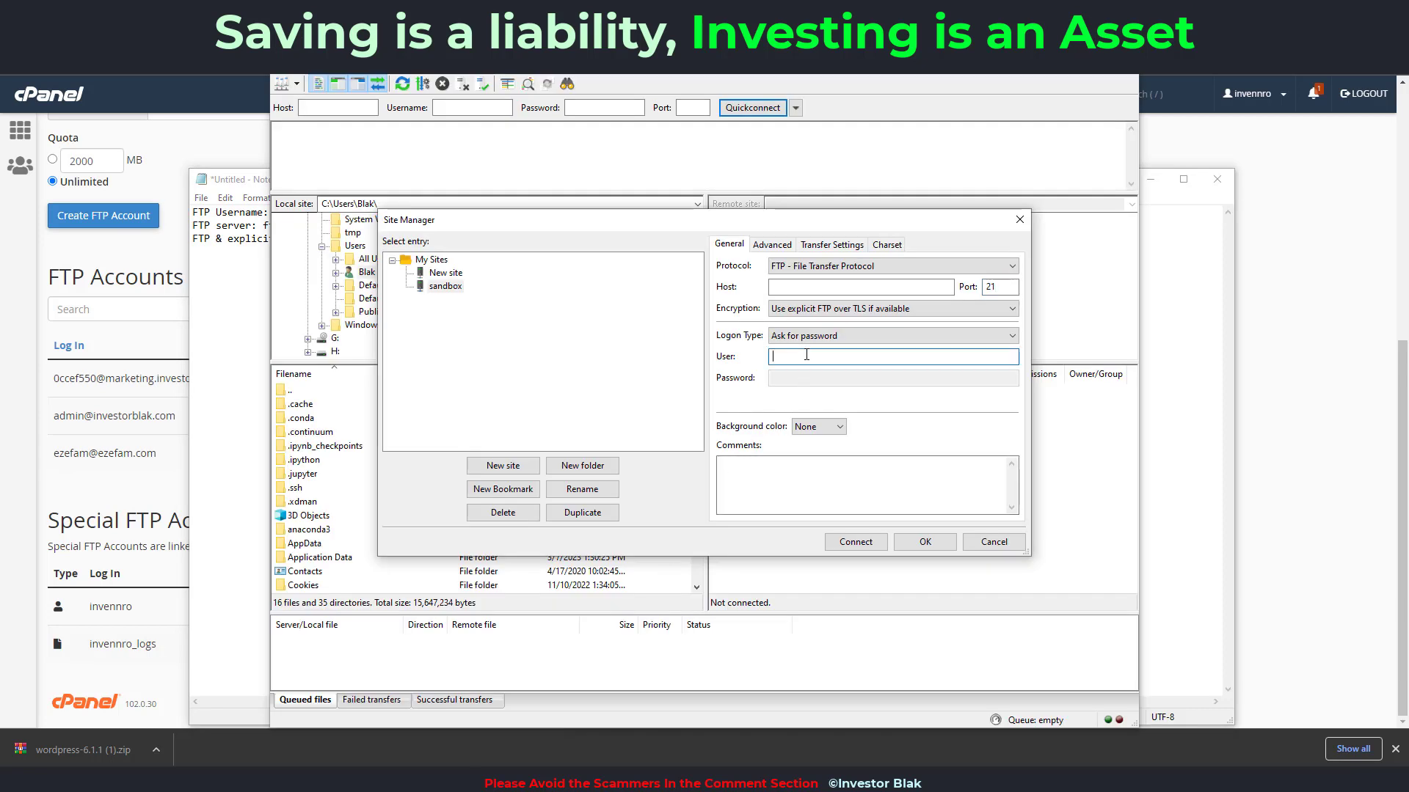
key("ctrl+v")
Step: Copy the FTP server address from Notepad and set the sandbox site's host to ftp.investorblak.com
left_click(224, 281)
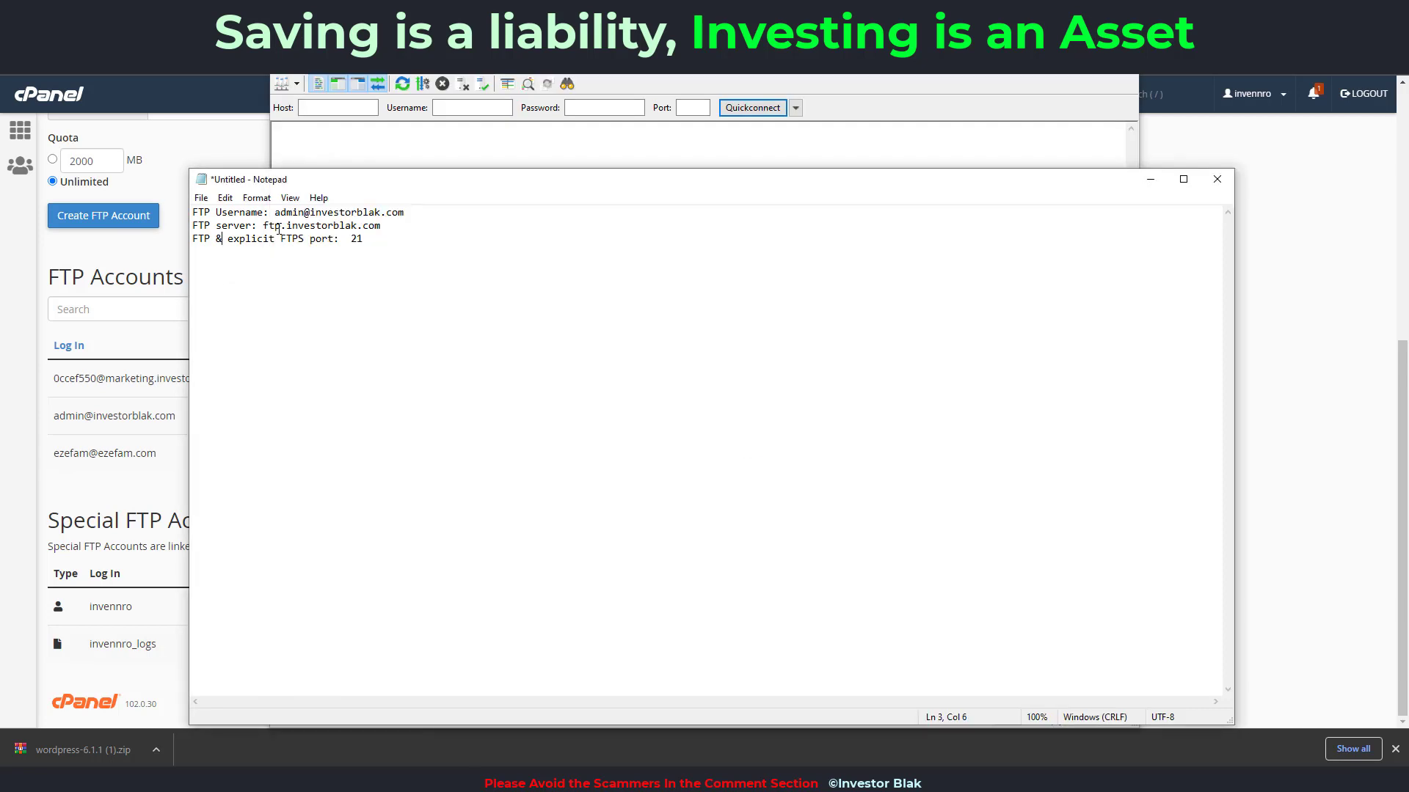
left_click_drag(264, 225, 388, 225)
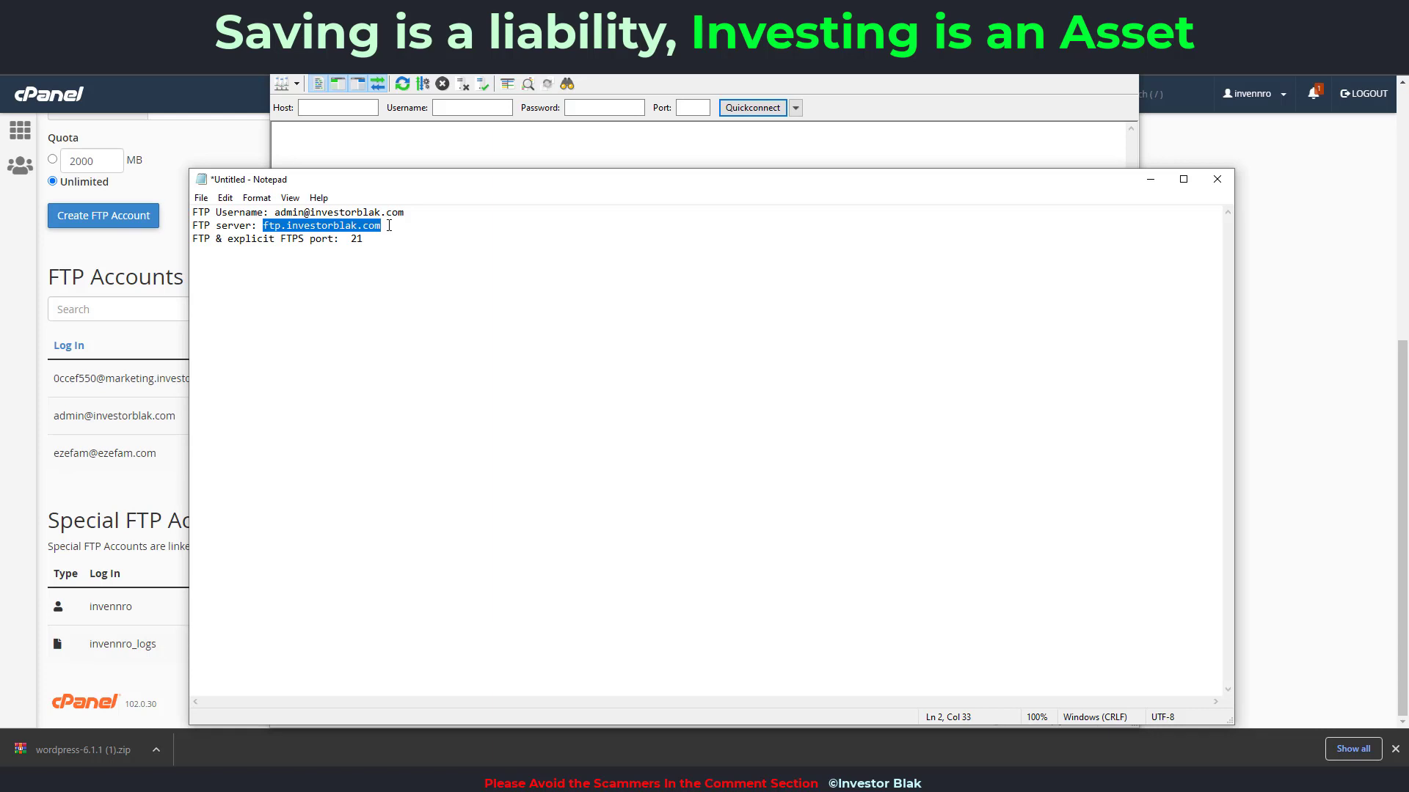
key("alt+Tab")
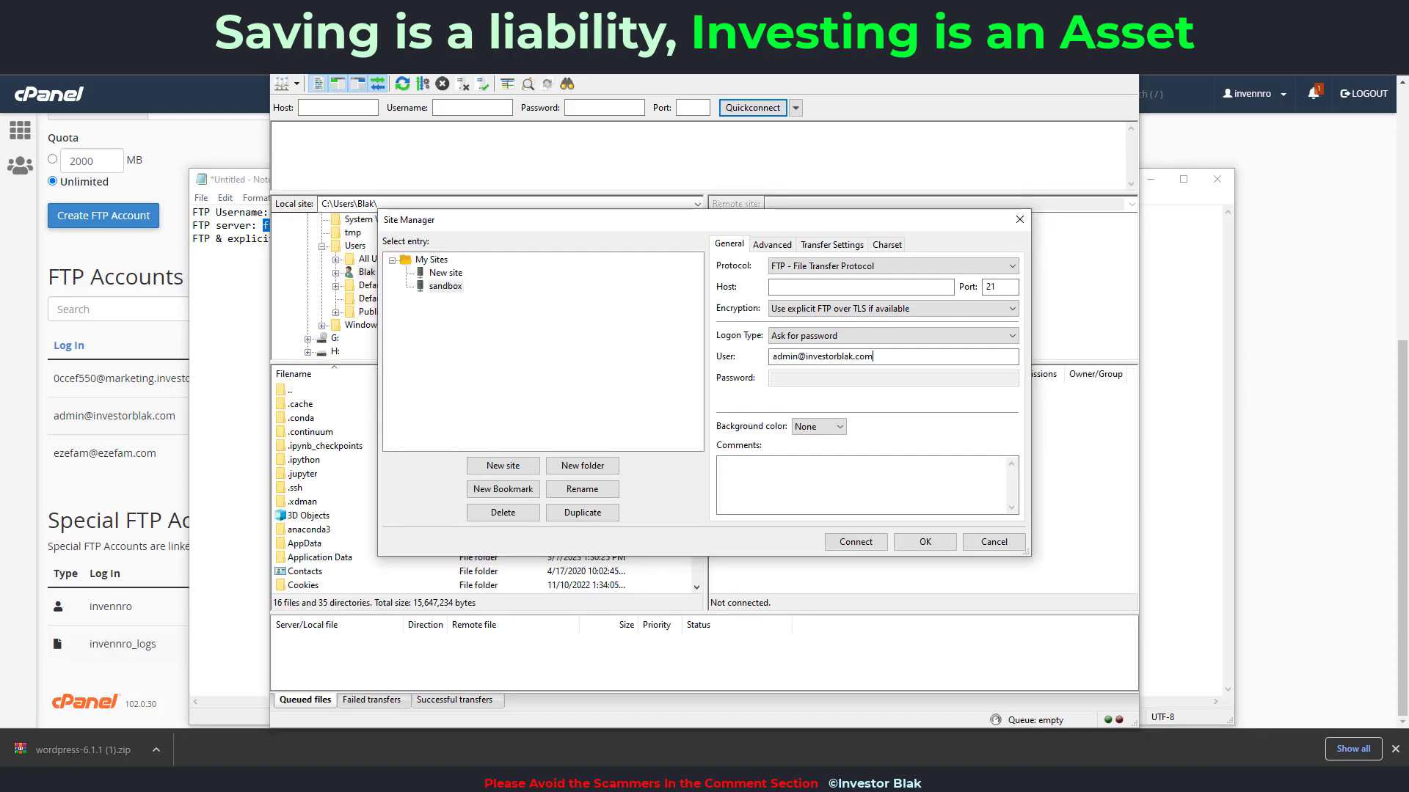
left_click(787, 286)
type("ftp.investorblak.com")
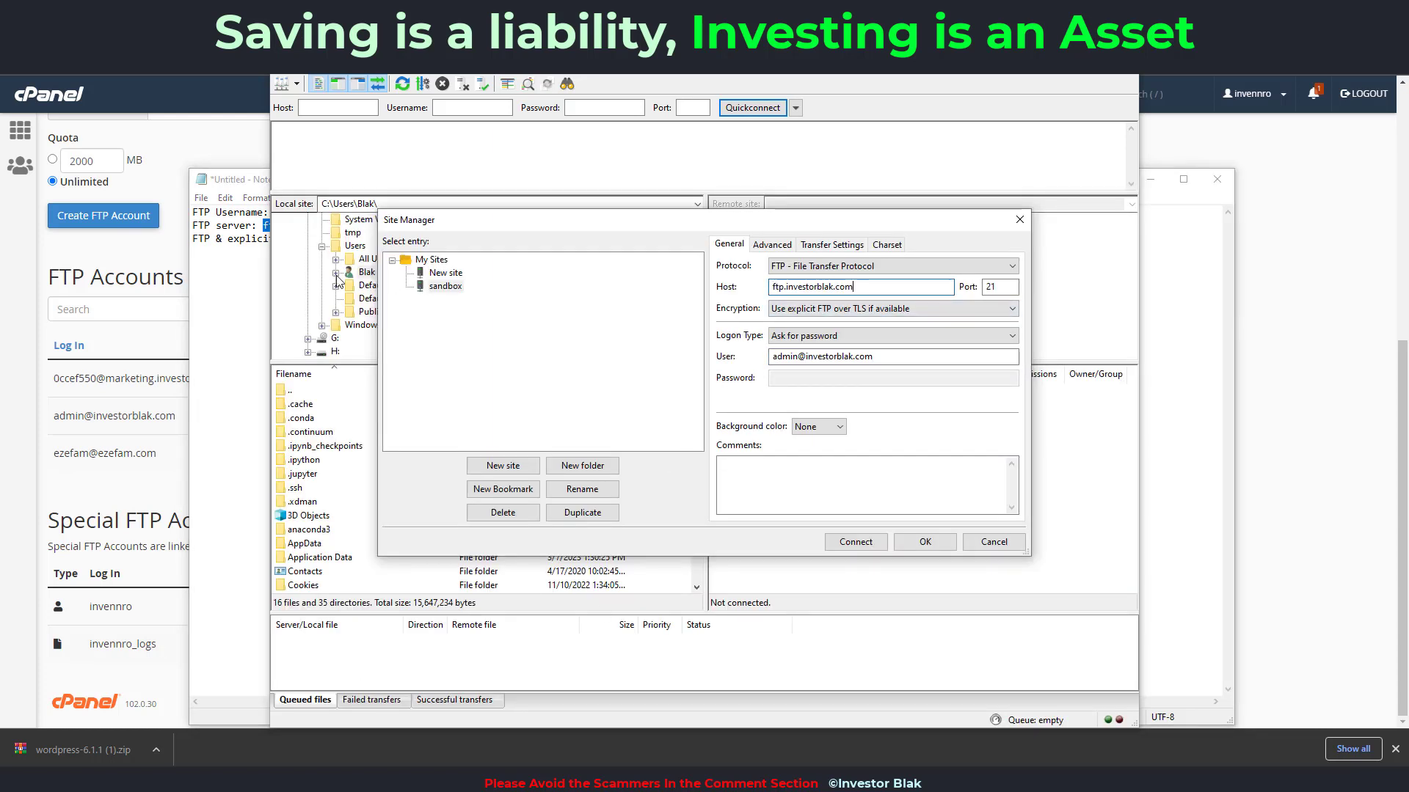
Step: Check the FTP port in the Notepad details against the port of the sandbox site in FileZilla
left_click(223, 294)
left_click_drag(363, 241, 346, 241)
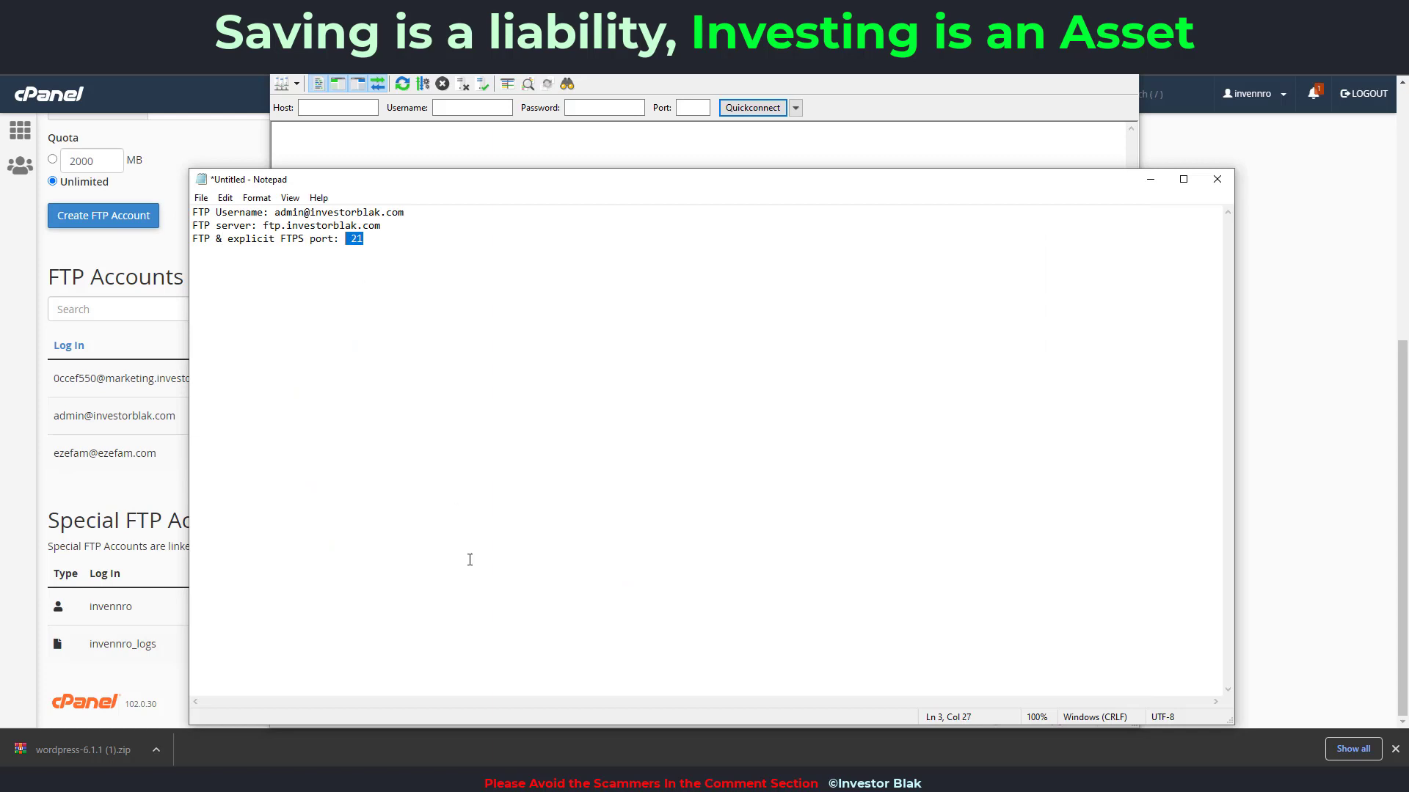
key("alt+Tab")
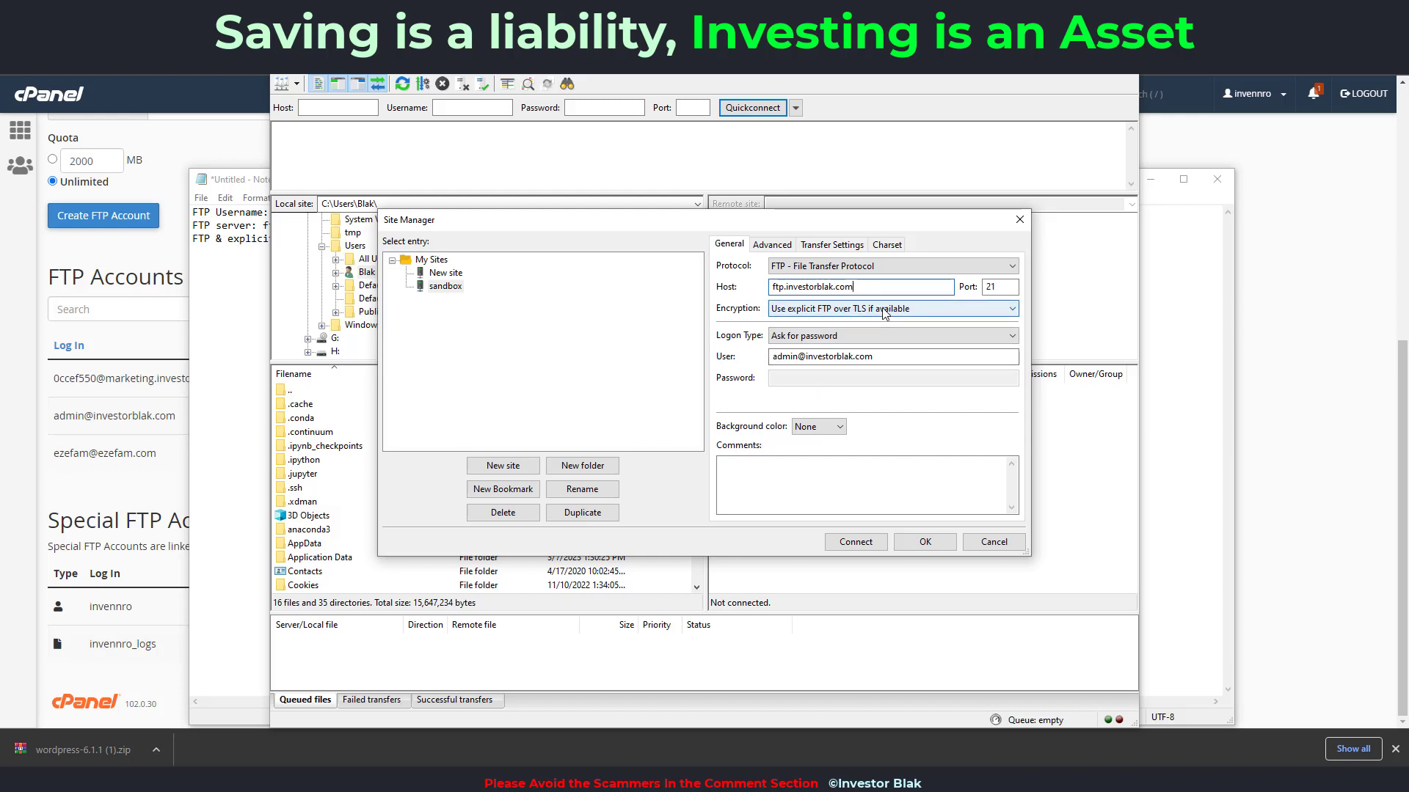
left_click(137, 261)
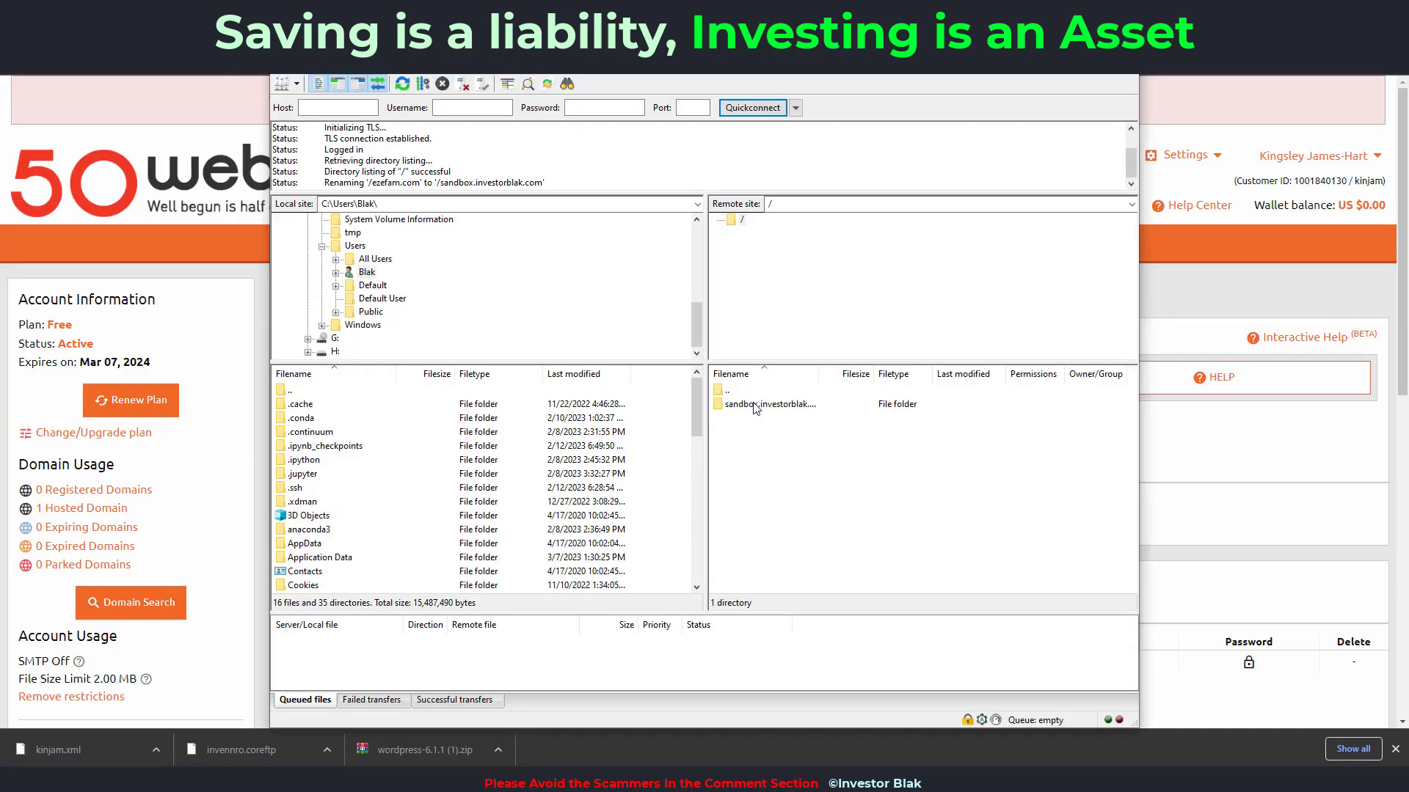
Step: Open the remote sandbox.investorblak.com folder and show the downloaded wordpress-6.1.1 (1).zip in its local folder, with the window moved aside
double_click(755, 405)
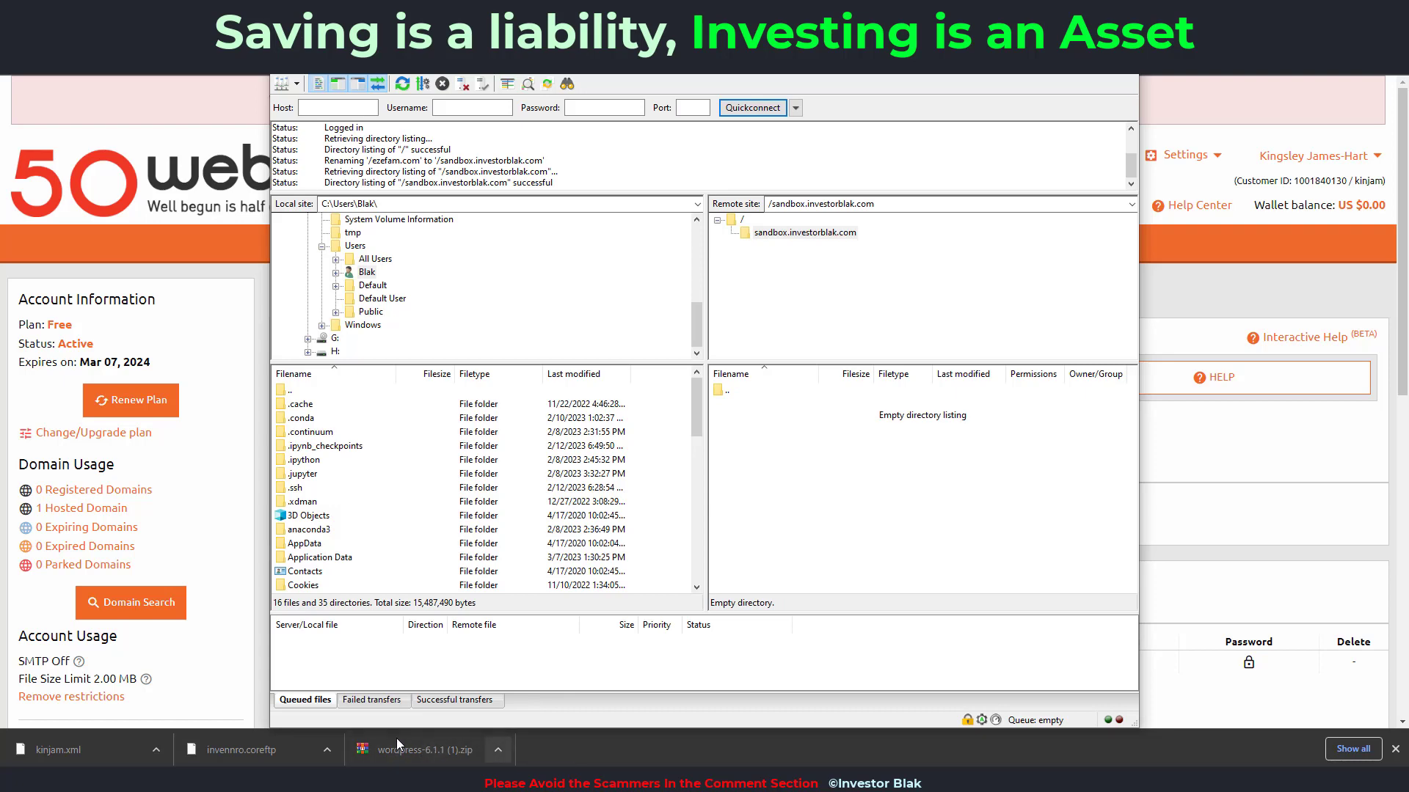
left_click(498, 750)
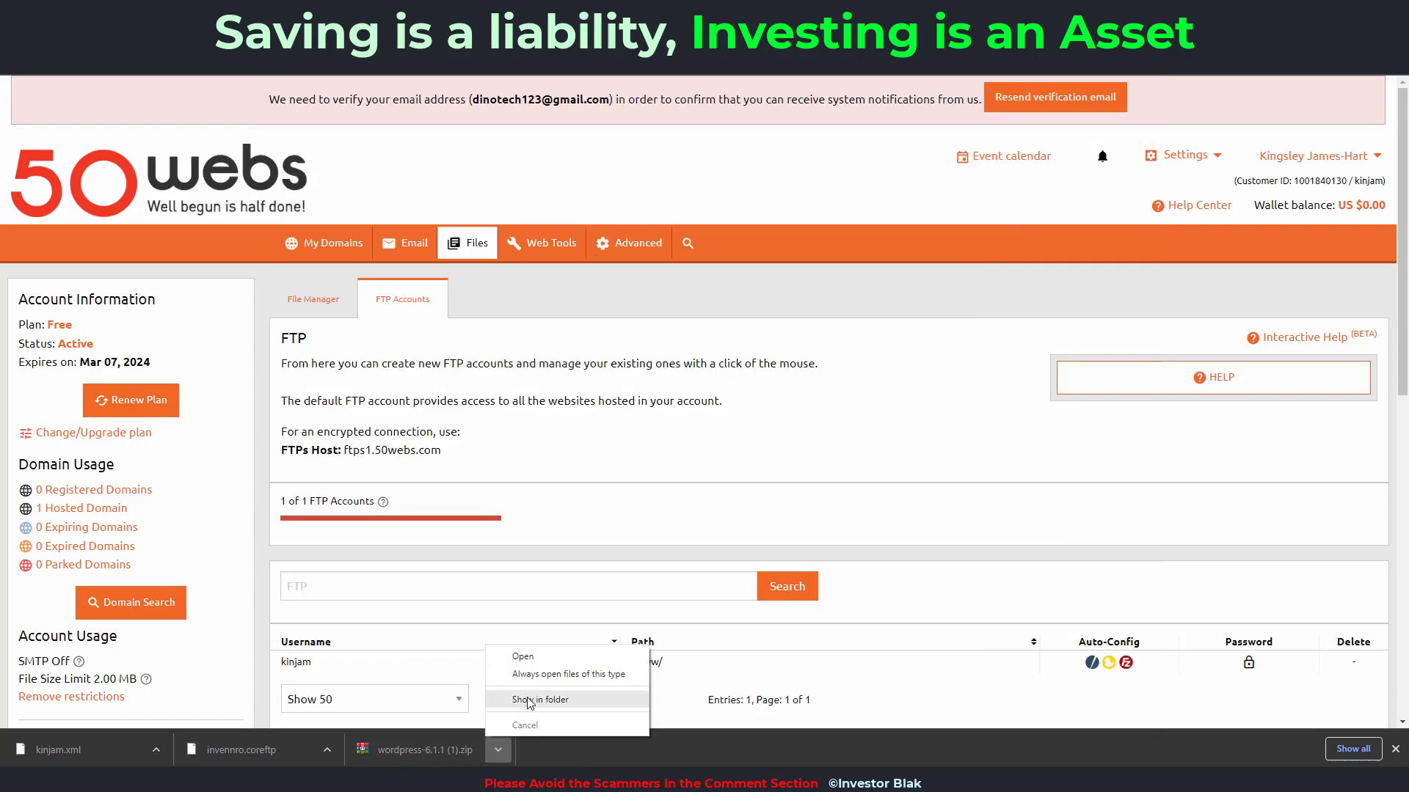
left_click(524, 701)
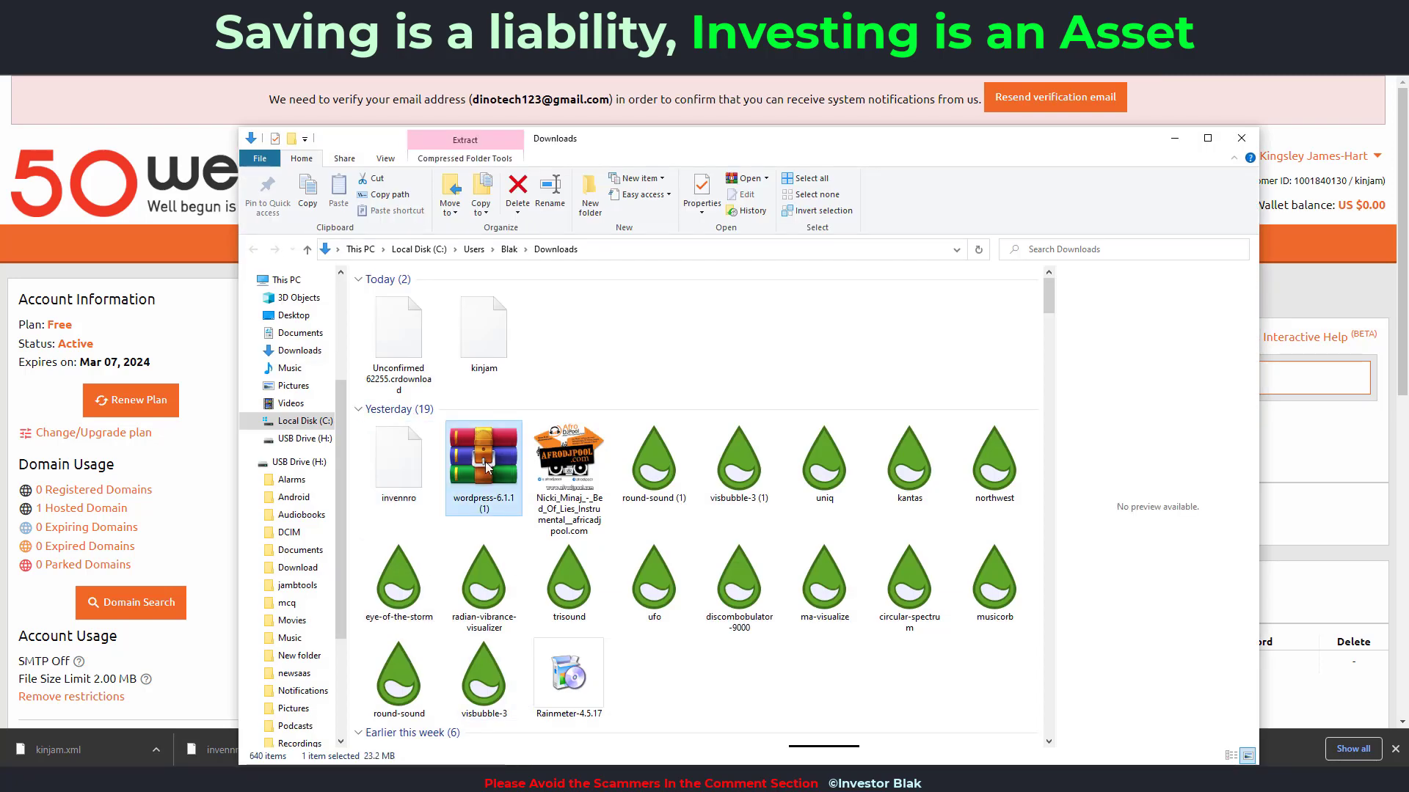
left_click_drag(676, 157, 272, 167)
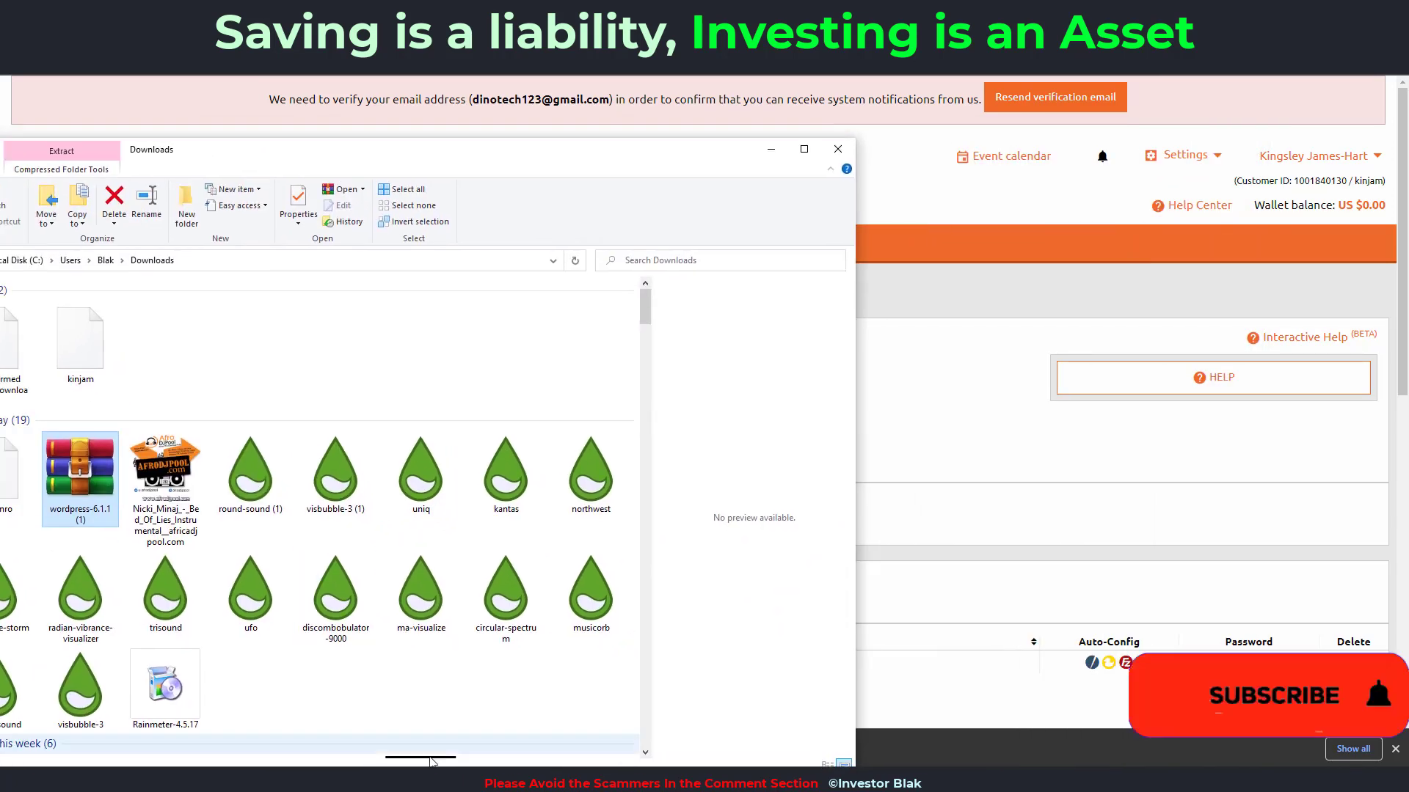
Step: Upload wordpress-6.1.1 (1).zip from Downloads into the remote sandbox.investorblak.com folder and check FileZilla's list of successful transfers
key("alt+Tab")
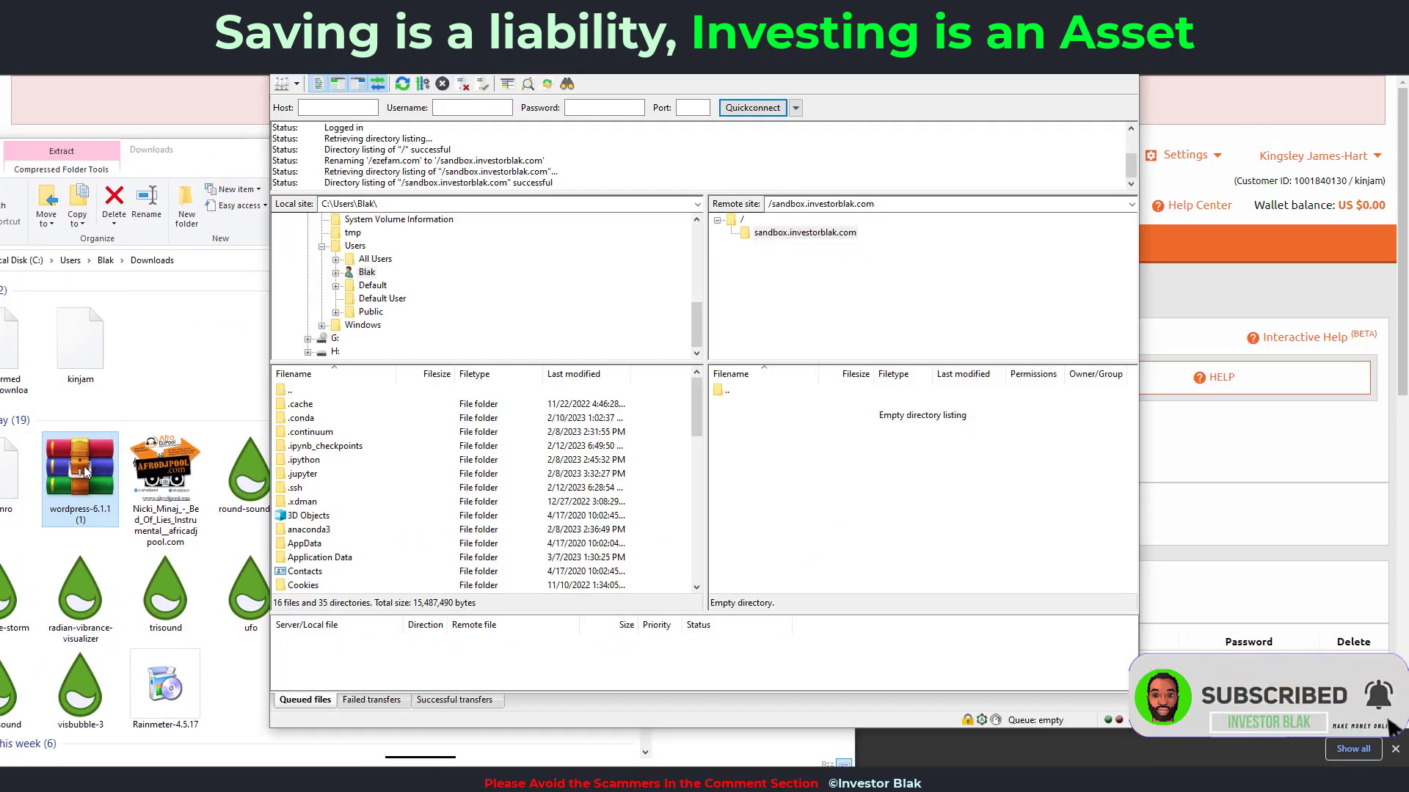
left_click_drag(81, 473, 931, 484)
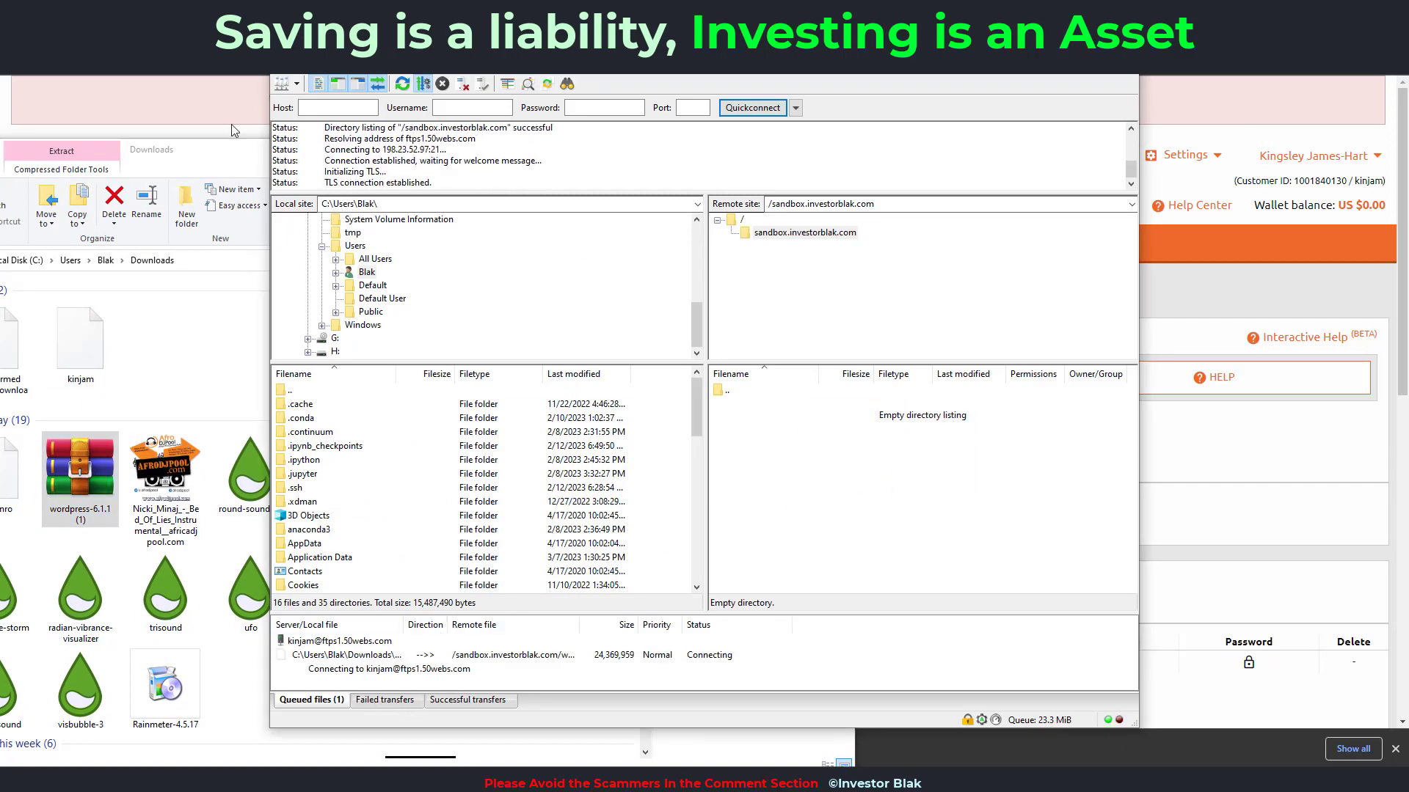
left_click(232, 159)
left_click(766, 151)
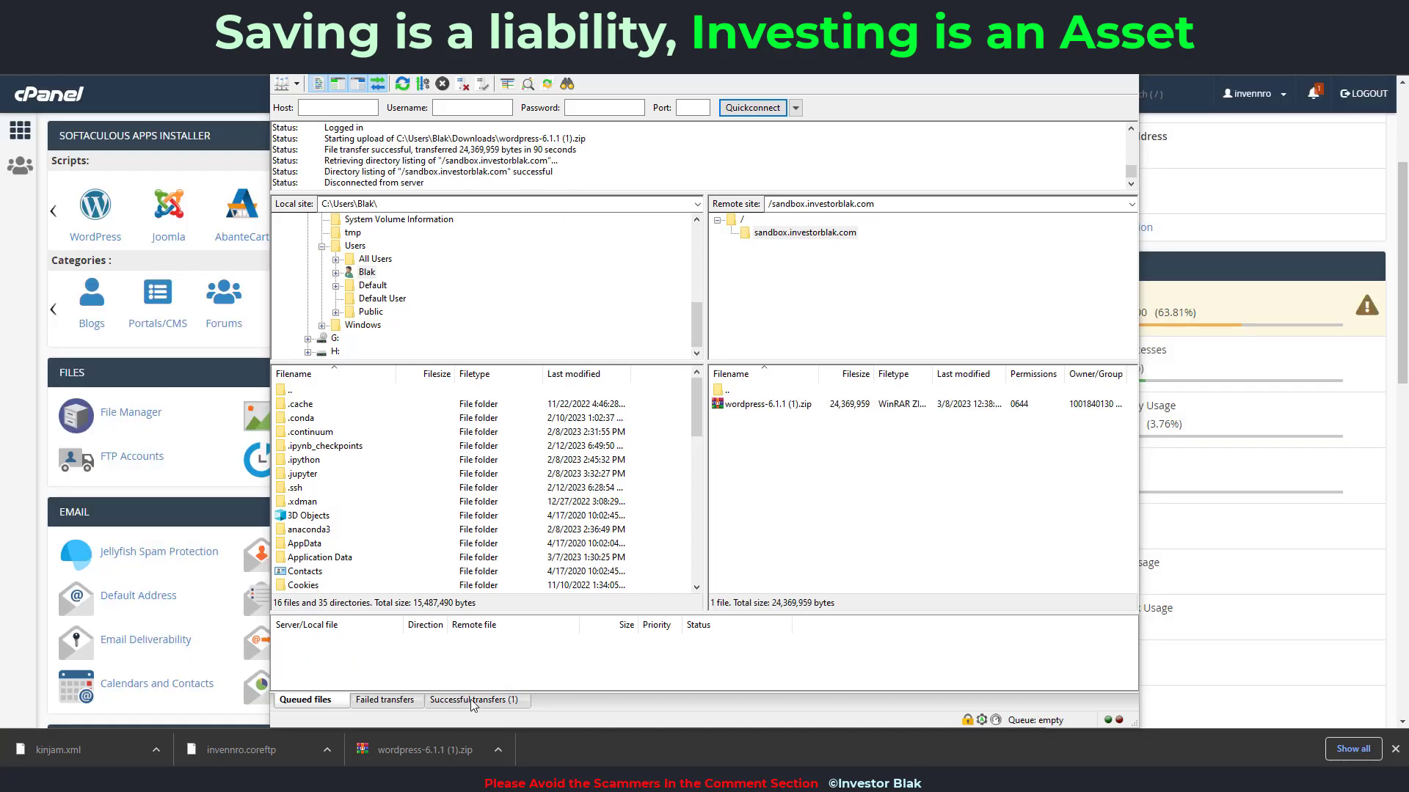
left_click(472, 701)
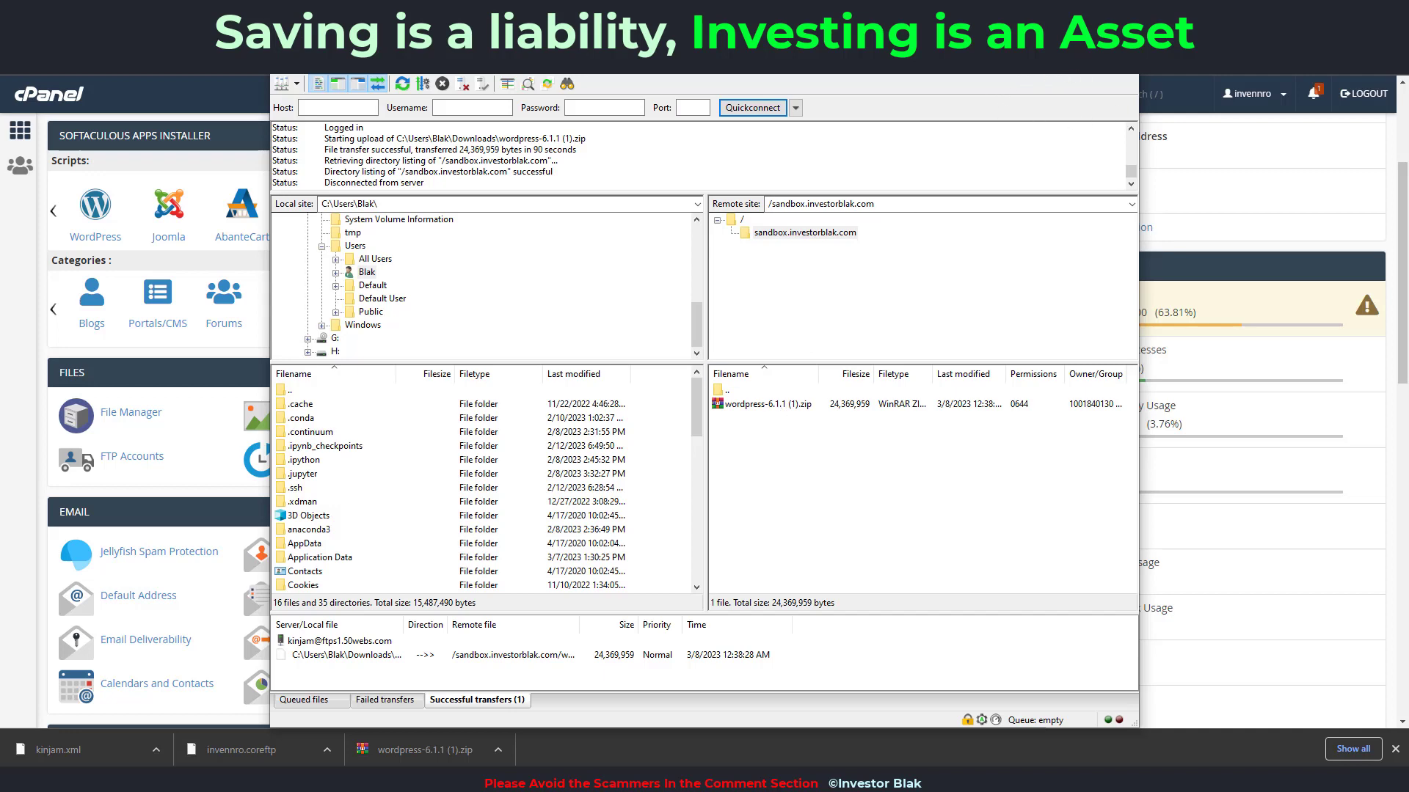
Step: Switch to cPanel, open the File Manager and extract wordpress-6.1.1 (1).zip into /sandbox.investorblak.com
left_click(1065, 65)
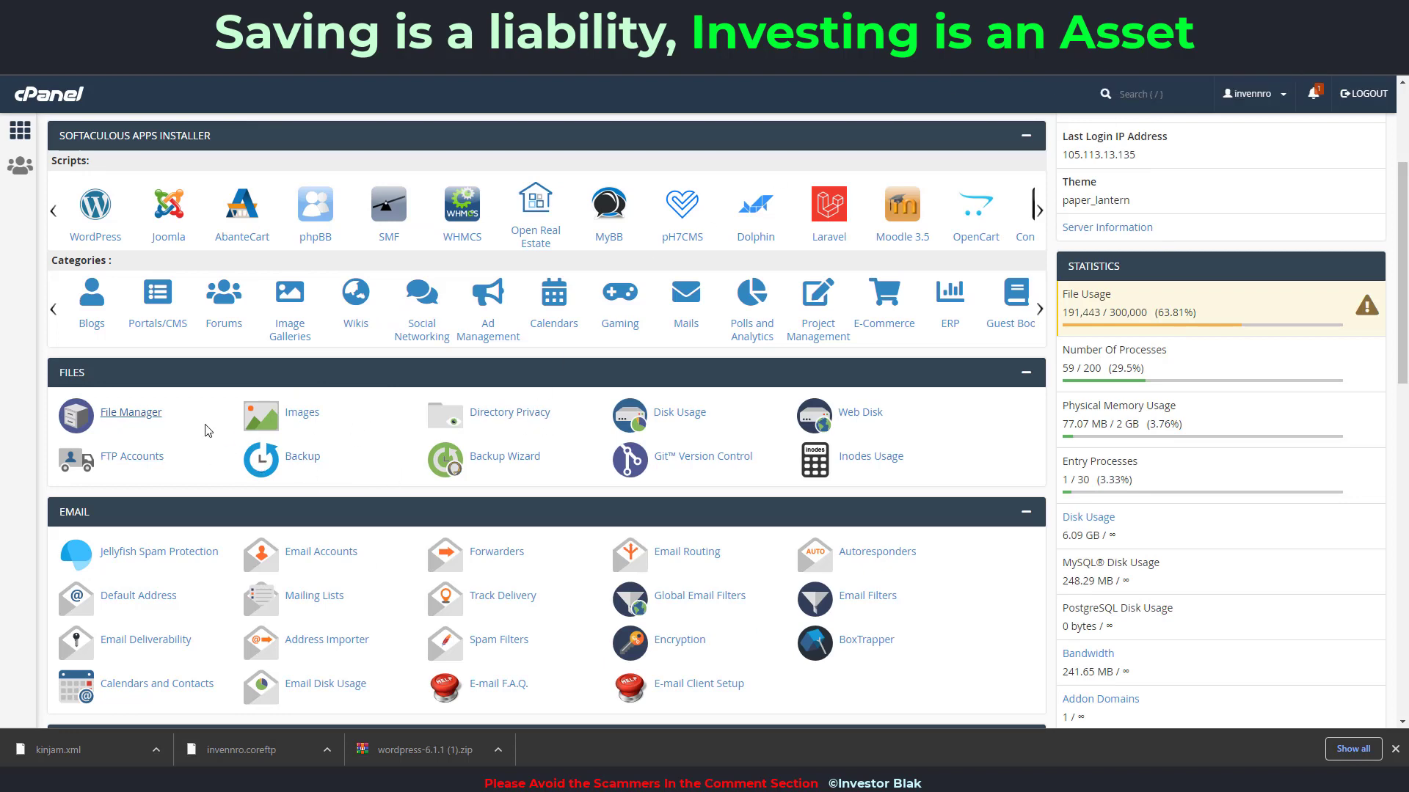
left_click(131, 414)
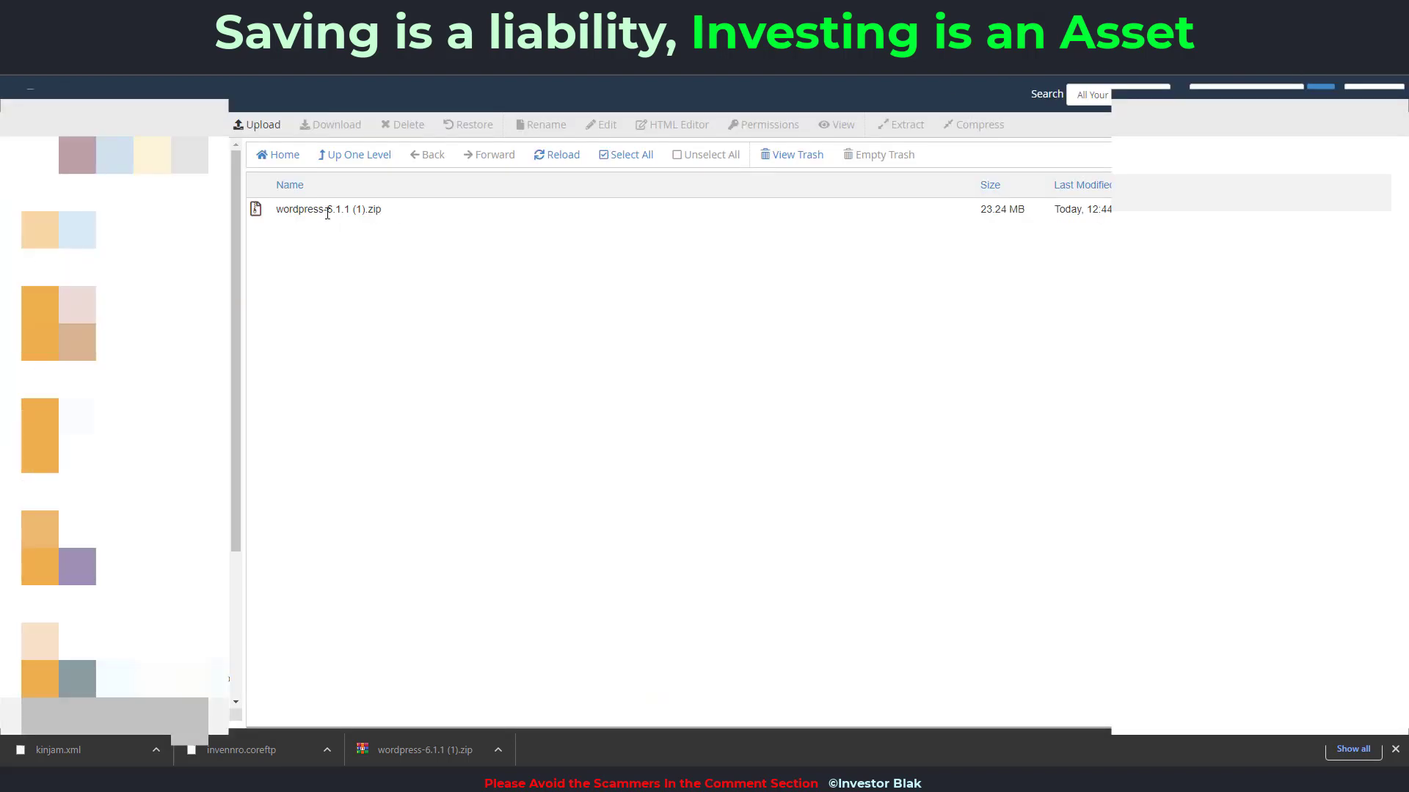
right_click(325, 211)
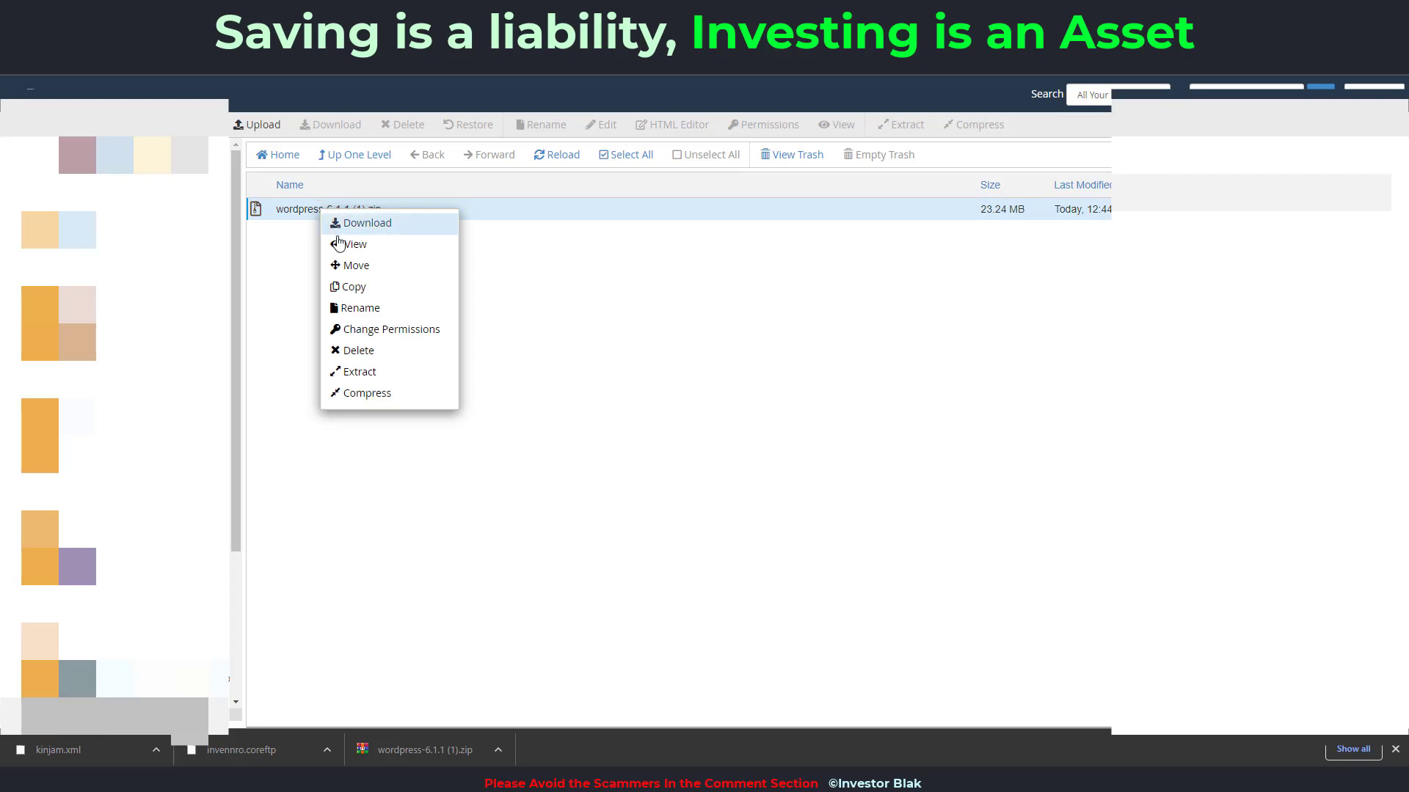
left_click(352, 372)
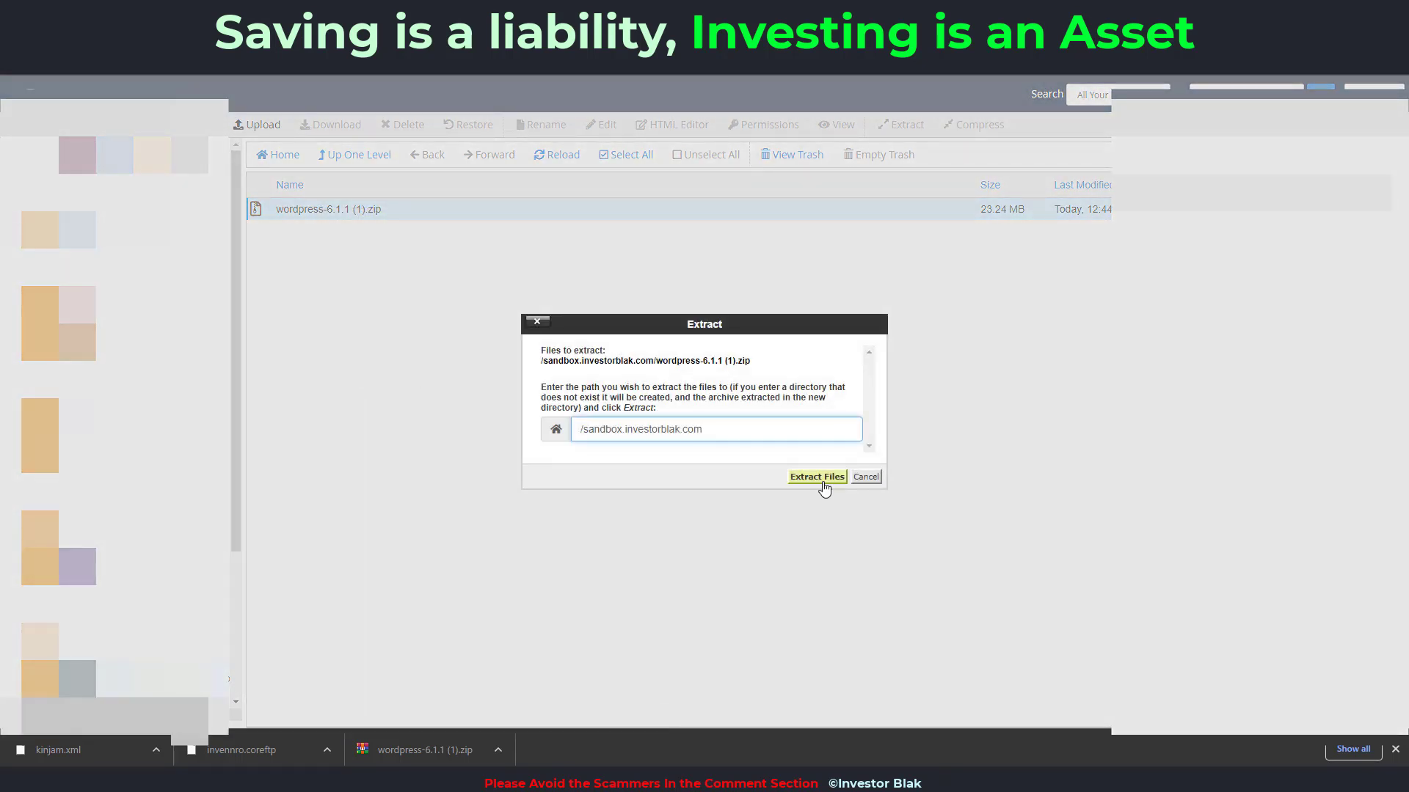
left_click(818, 477)
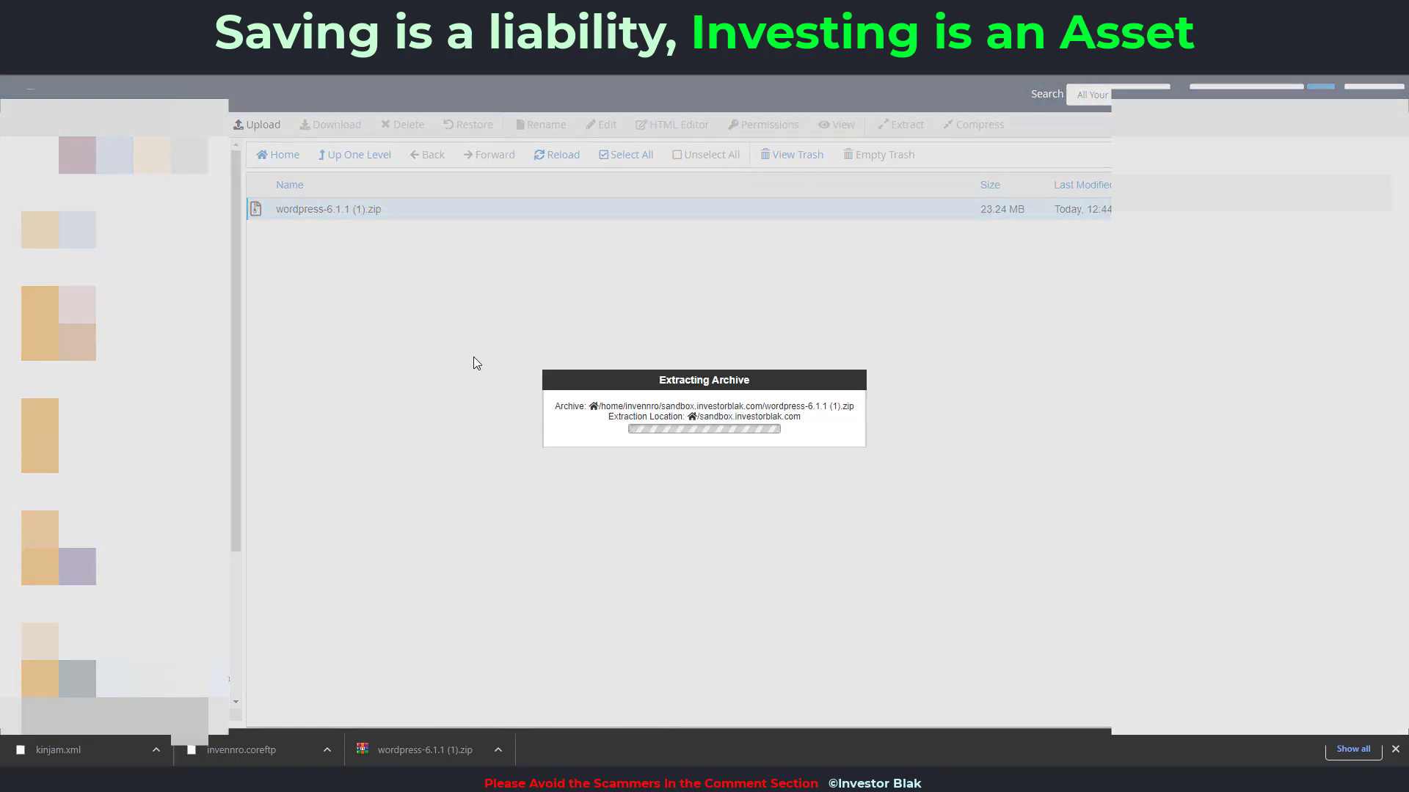
left_click(941, 552)
Step: Move the wordpress-6.1.1 (1).zip archive to the trash
left_click(471, 229)
key("Delete")
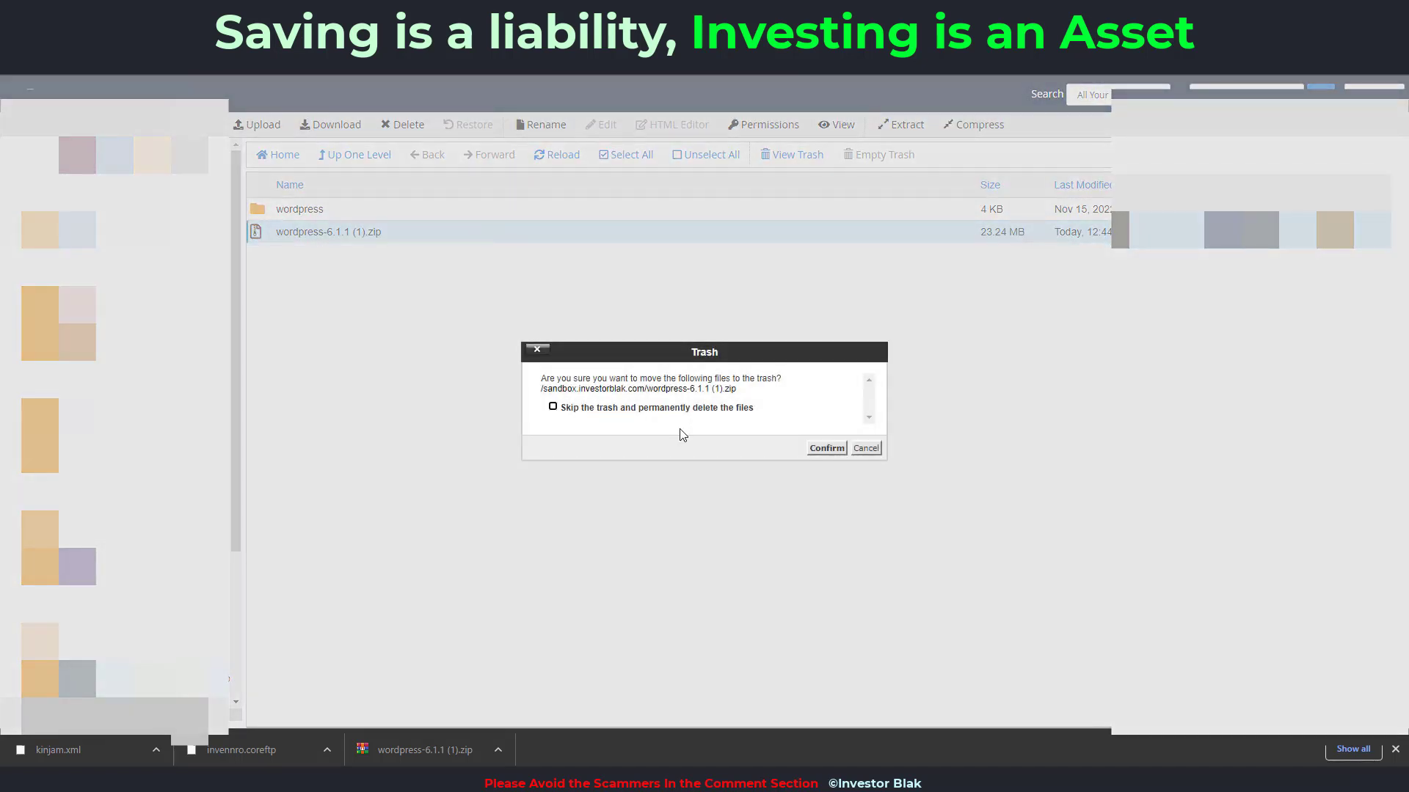
left_click(827, 447)
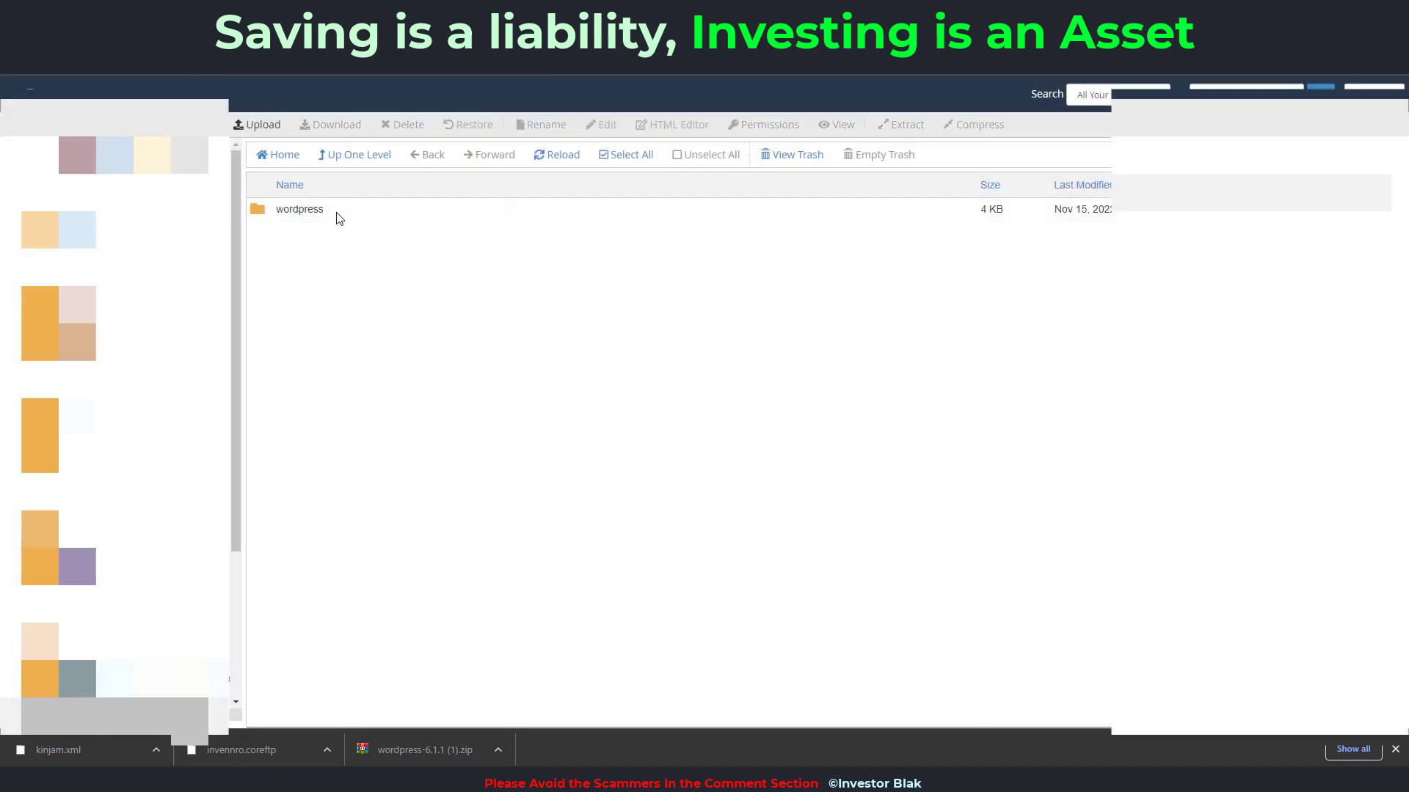
Step: Move all files and folders inside the wordpress folder up into the sandbox.investorblak.com folder
double_click(338, 213)
left_click(642, 155)
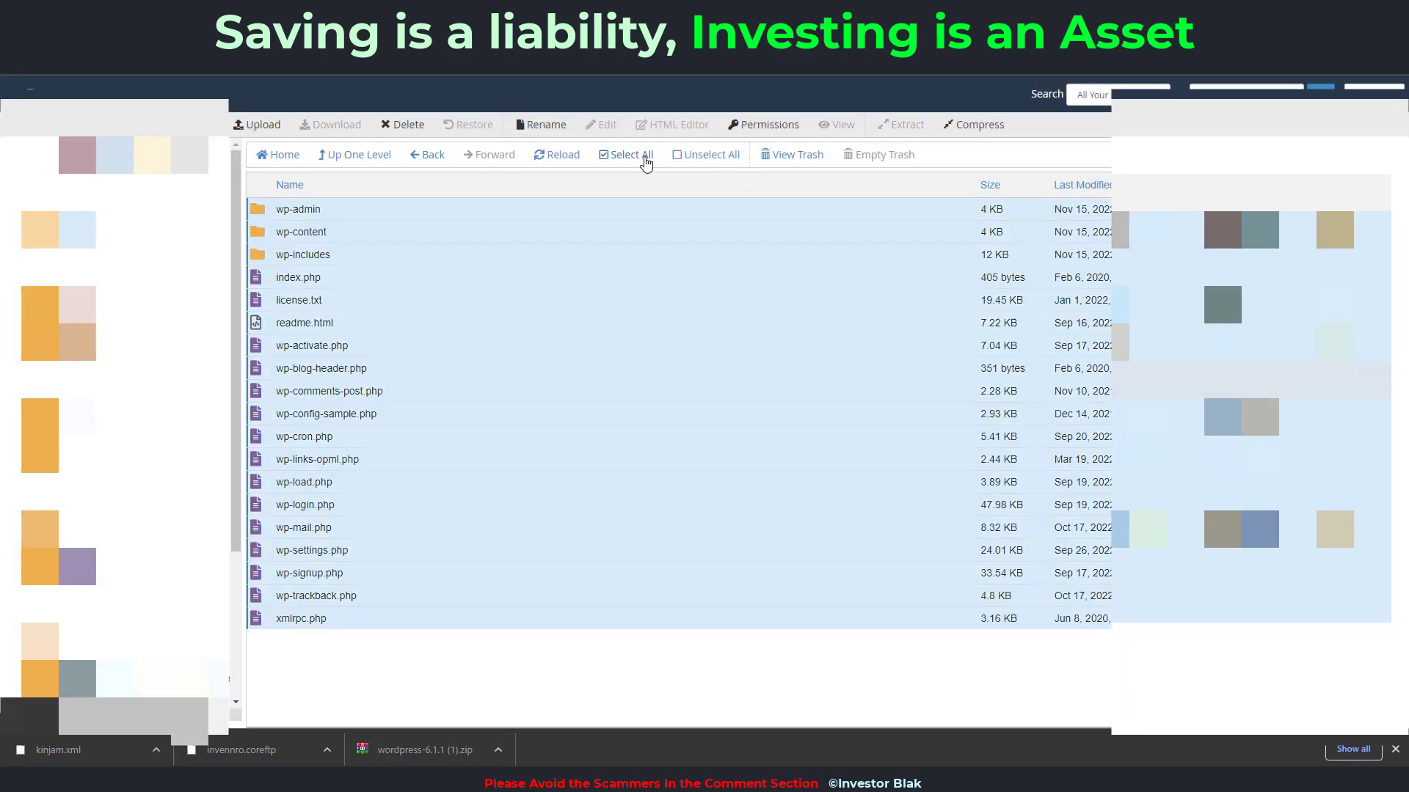
right_click(440, 291)
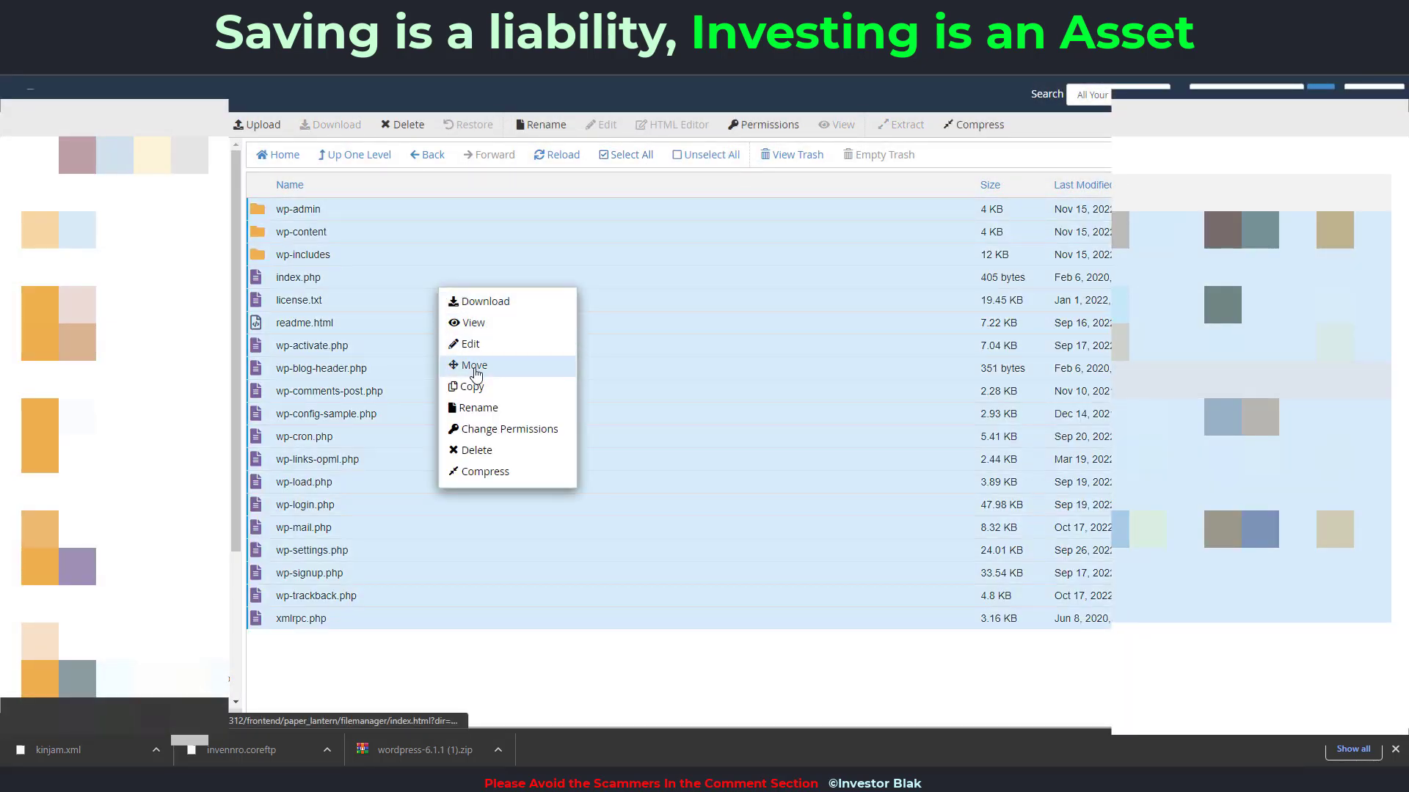
left_click(476, 365)
left_click_drag(755, 470, 708, 472)
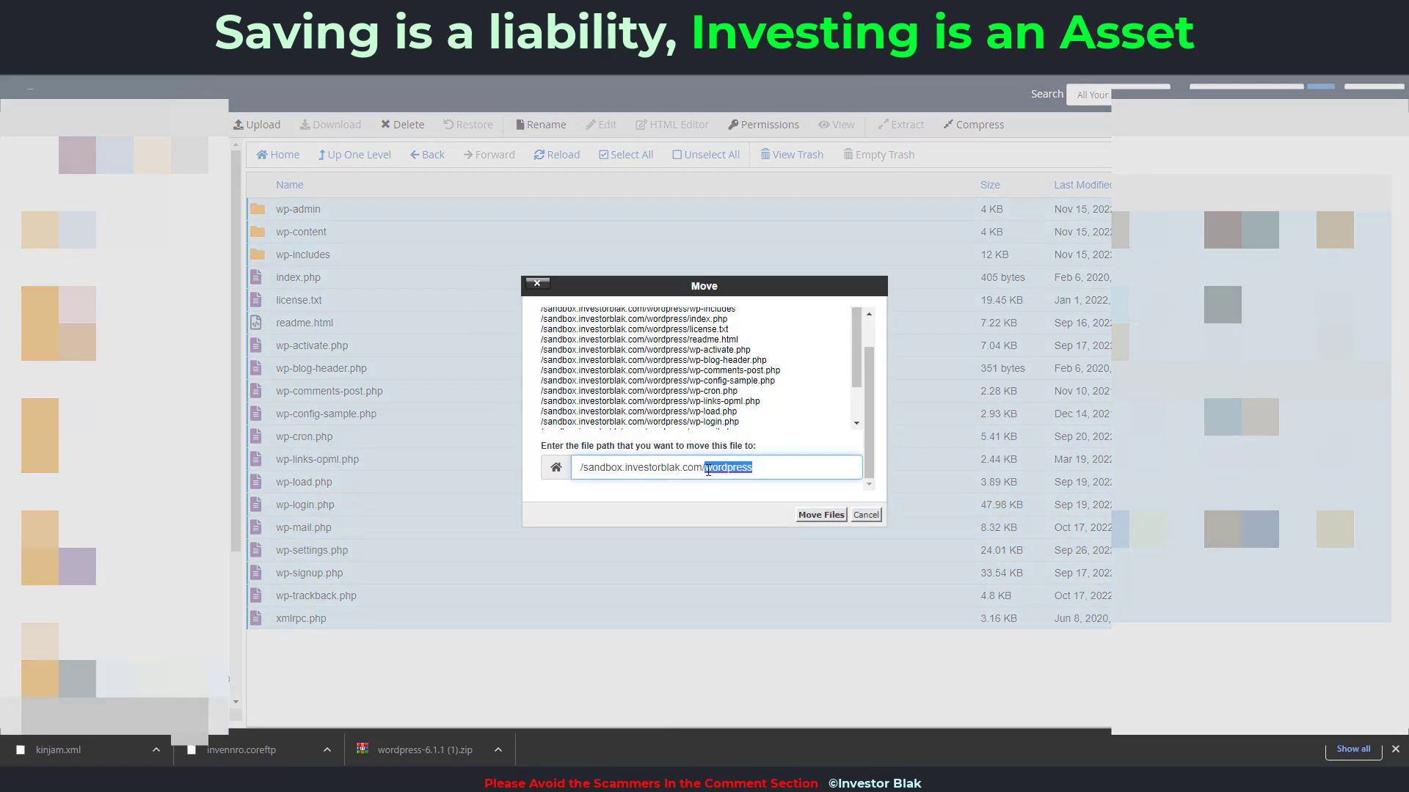
key("BackSpace")
left_click(821, 515)
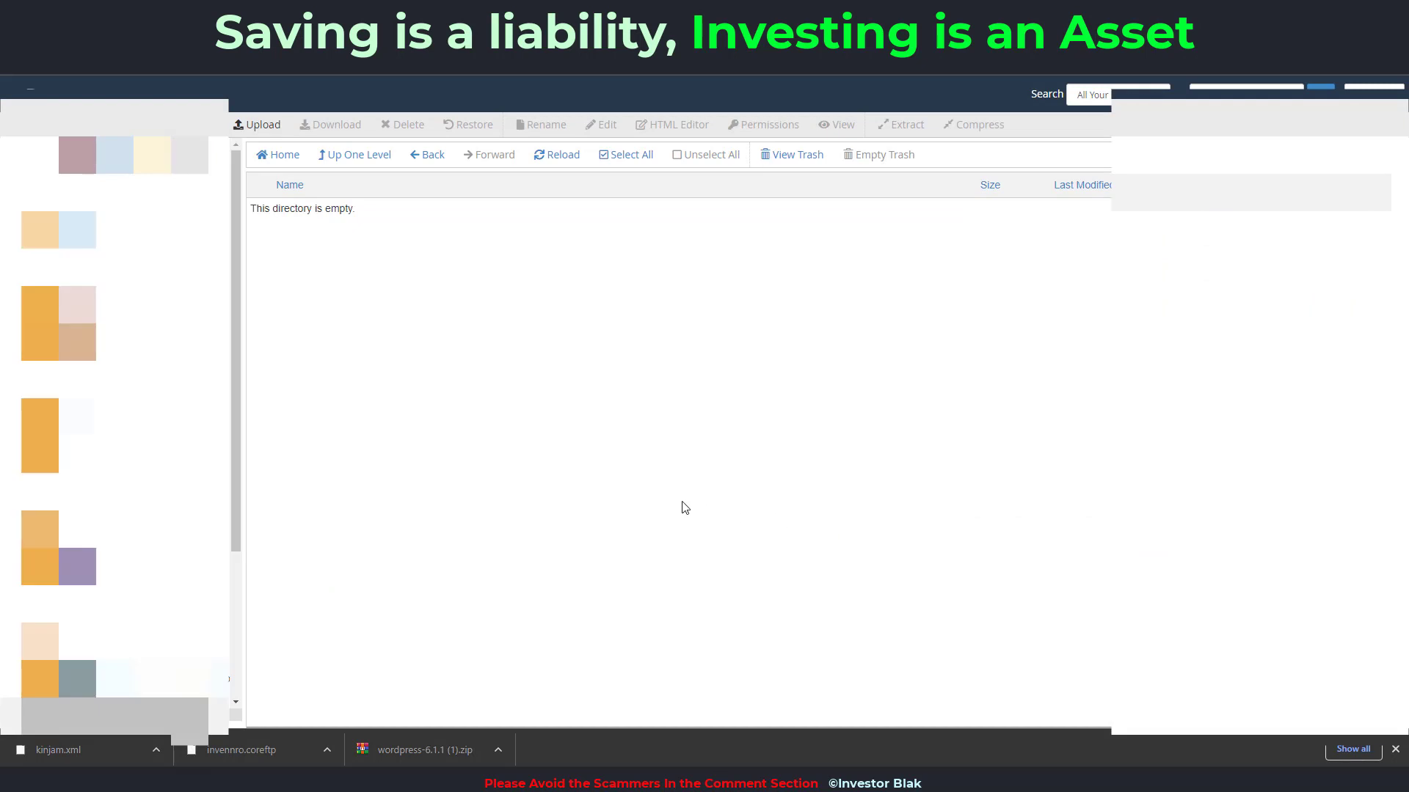
Step: Return to the sandbox.investorblak.com folder and move the emptied wordpress folder to the trash
left_click(350, 156)
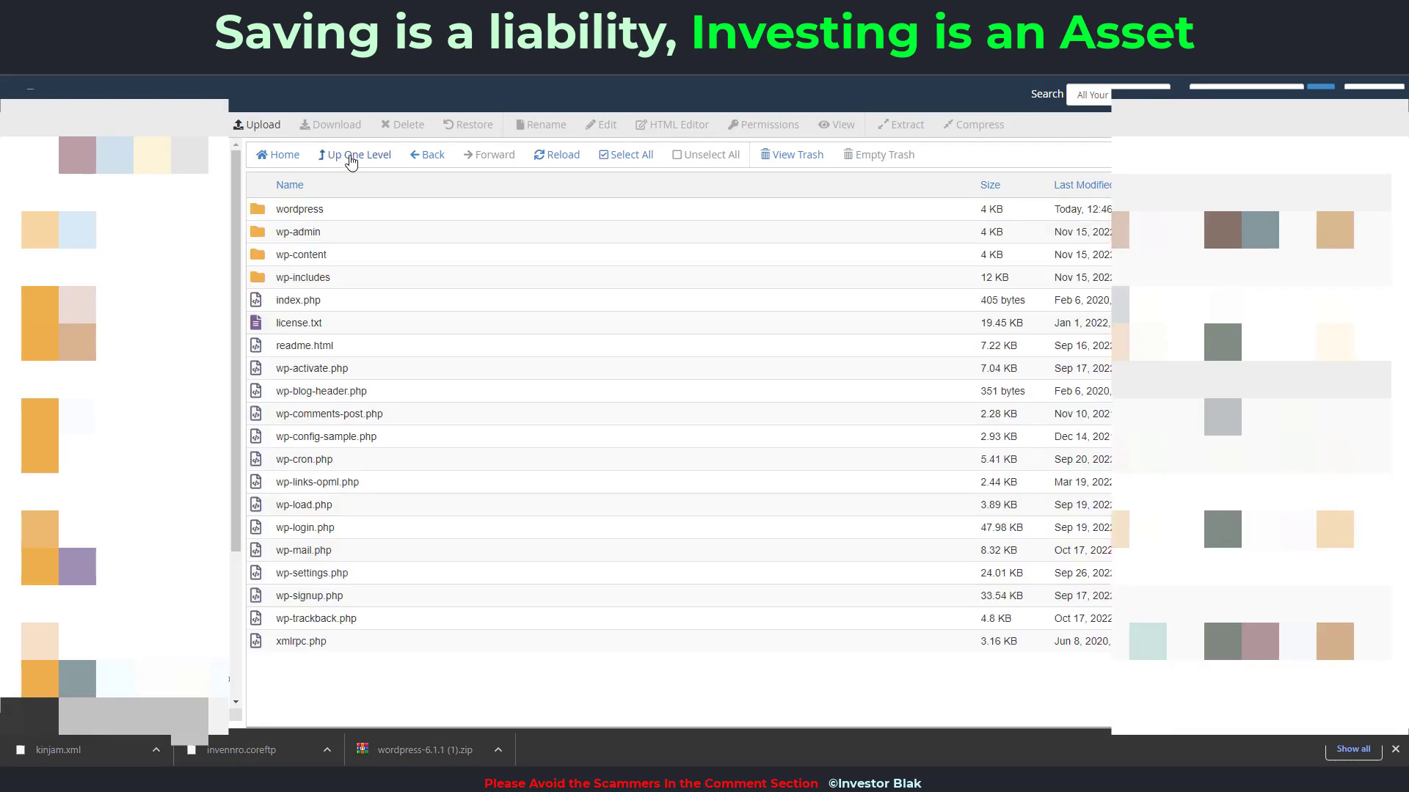
left_click(339, 212)
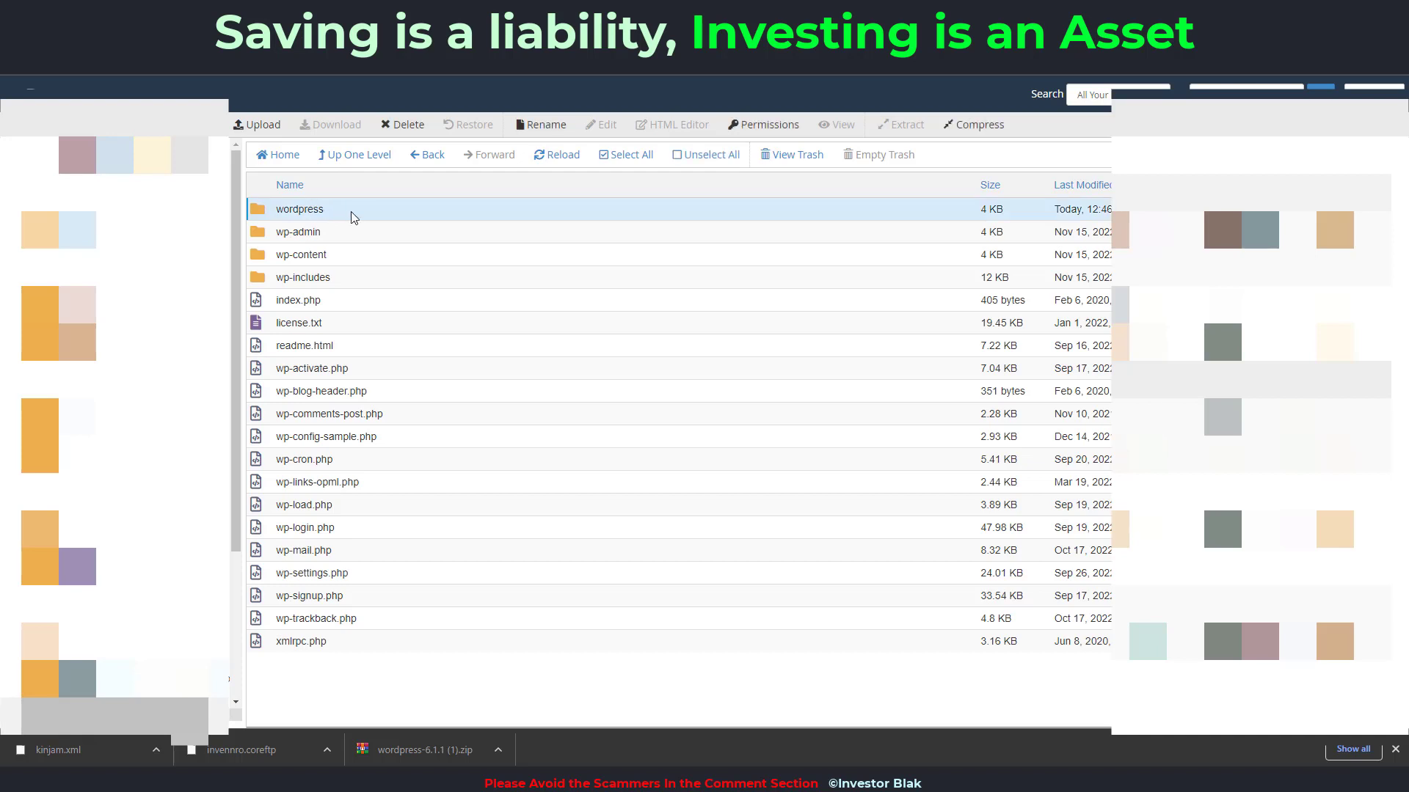
key("Delete")
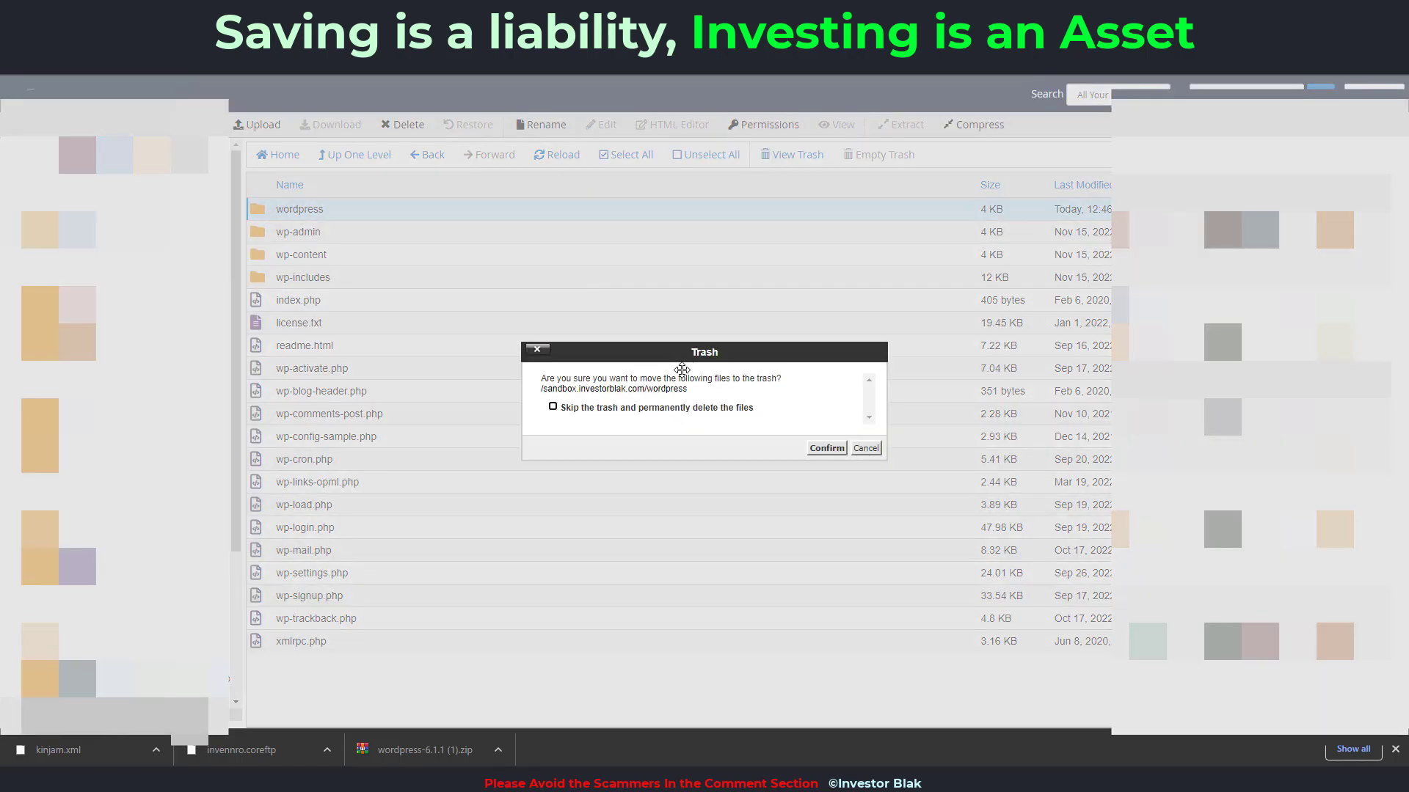
left_click(827, 449)
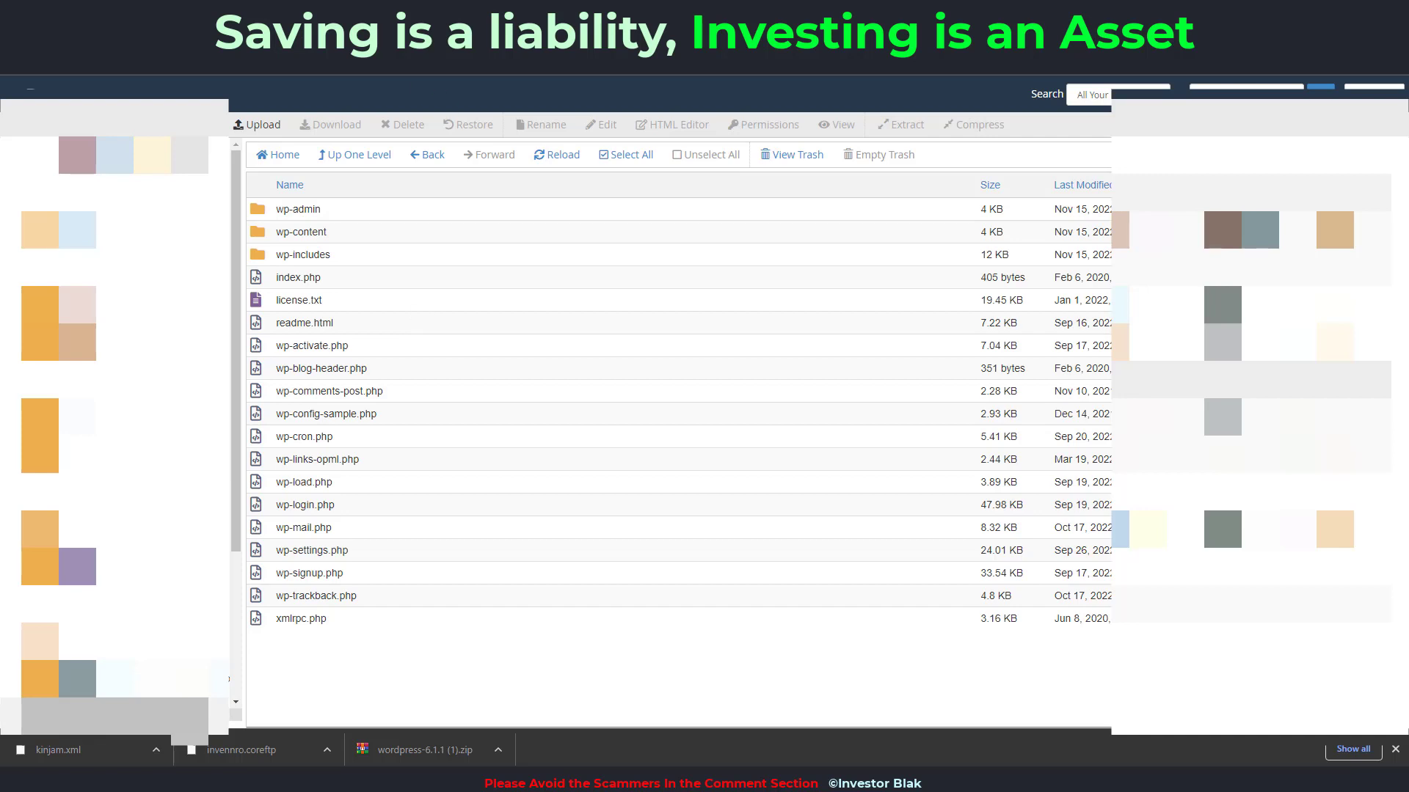
Step: Switch to the Sandbox site's WordPress dashboard, look through it, and visit the site's front page
key("ctrl+Tab")
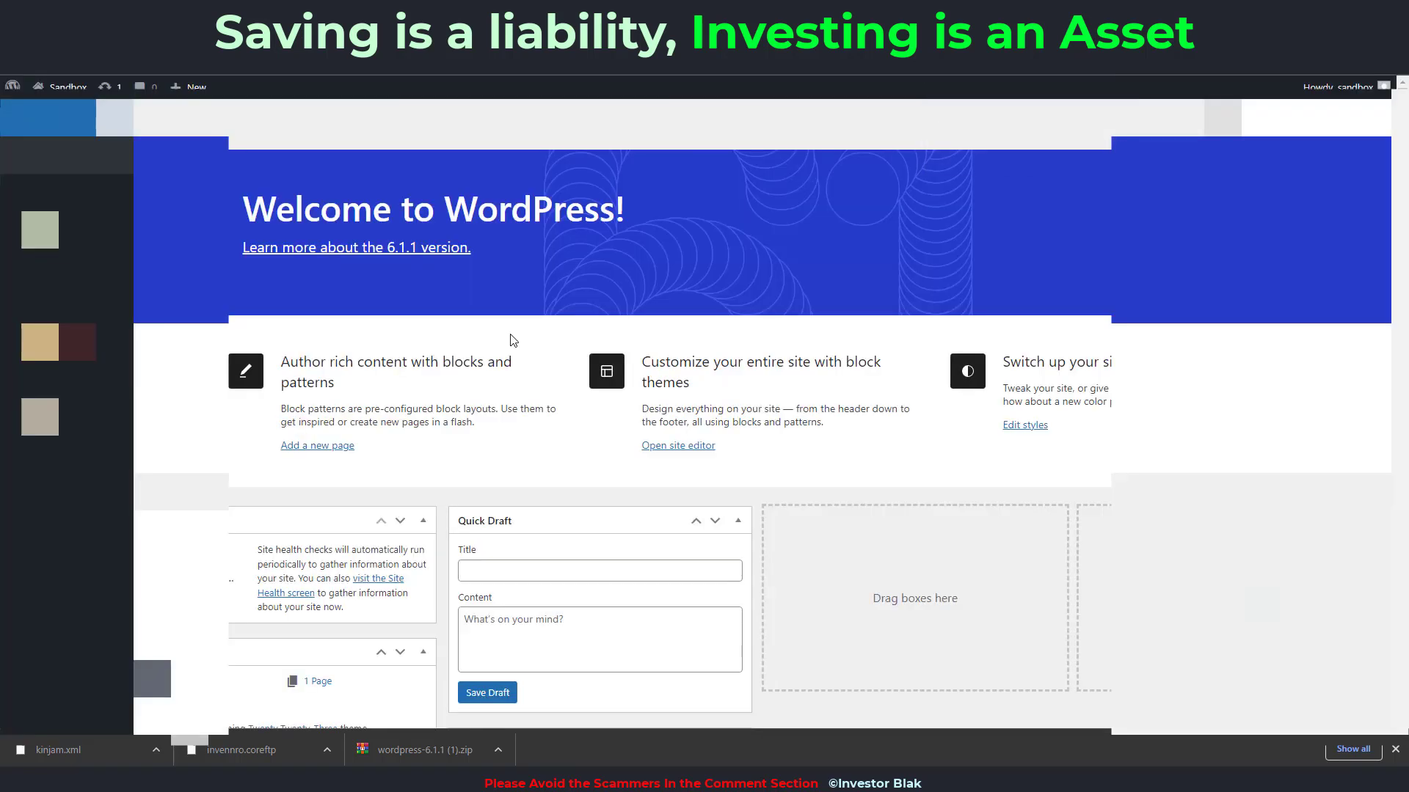
scroll(546, 368, "down", 4)
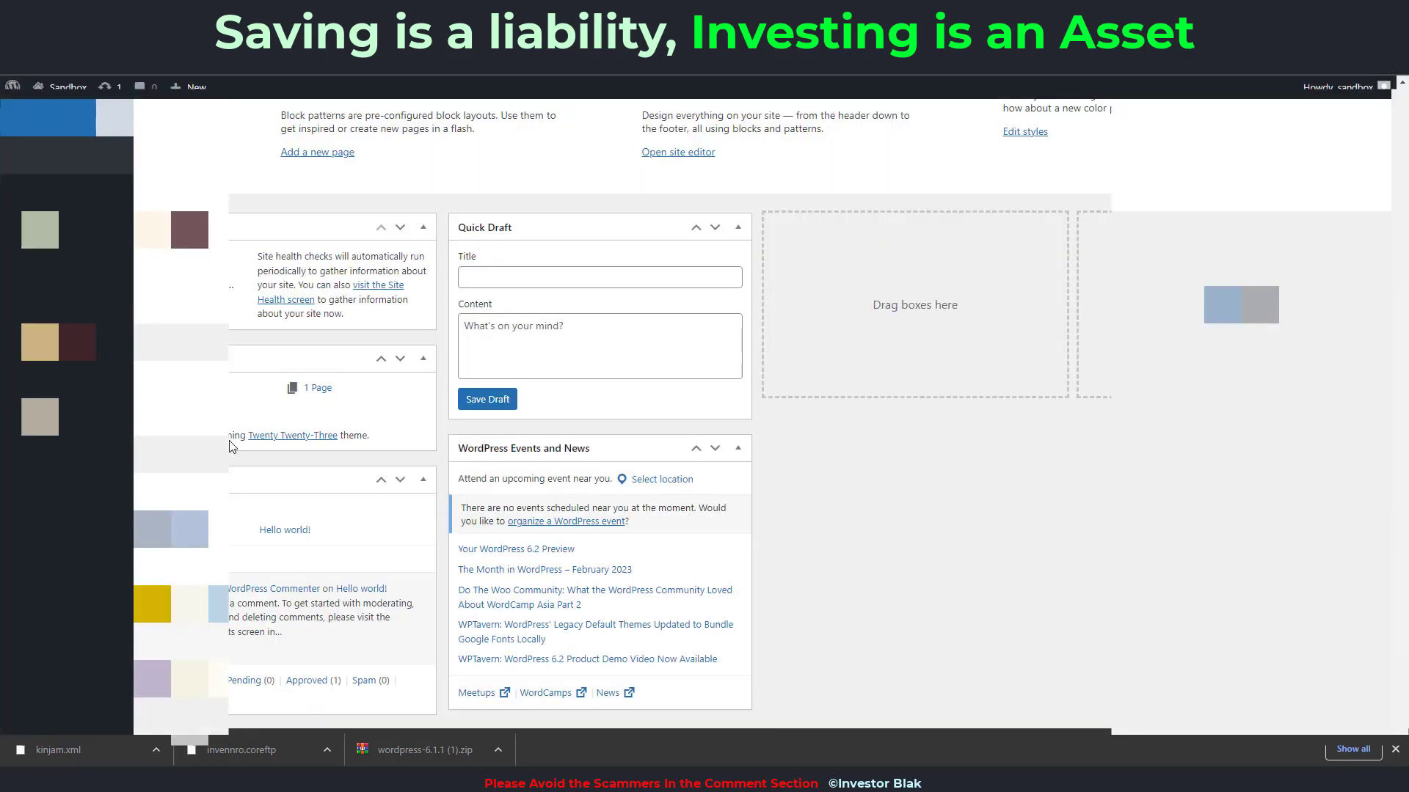
scroll(392, 539, "up", 4)
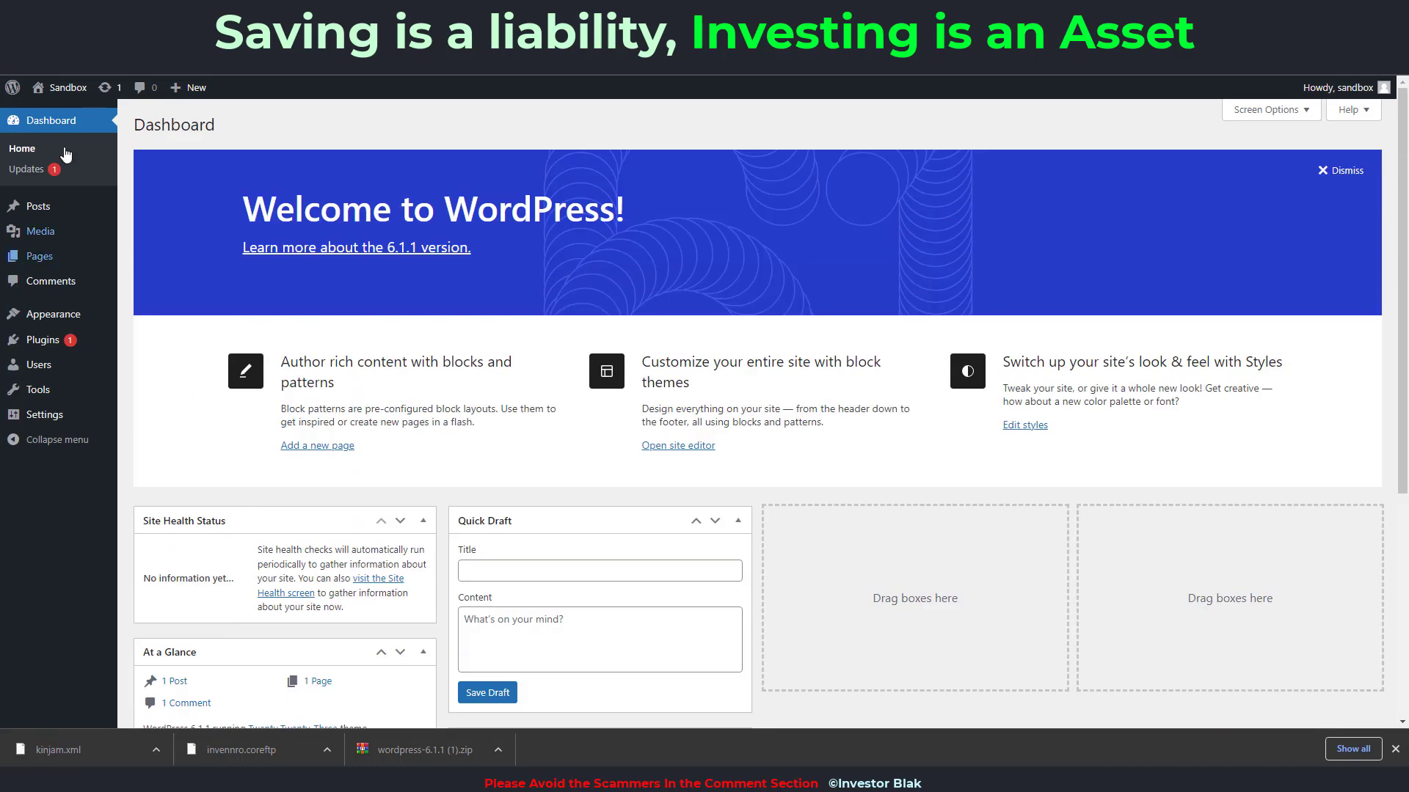
mouse_move(53, 89)
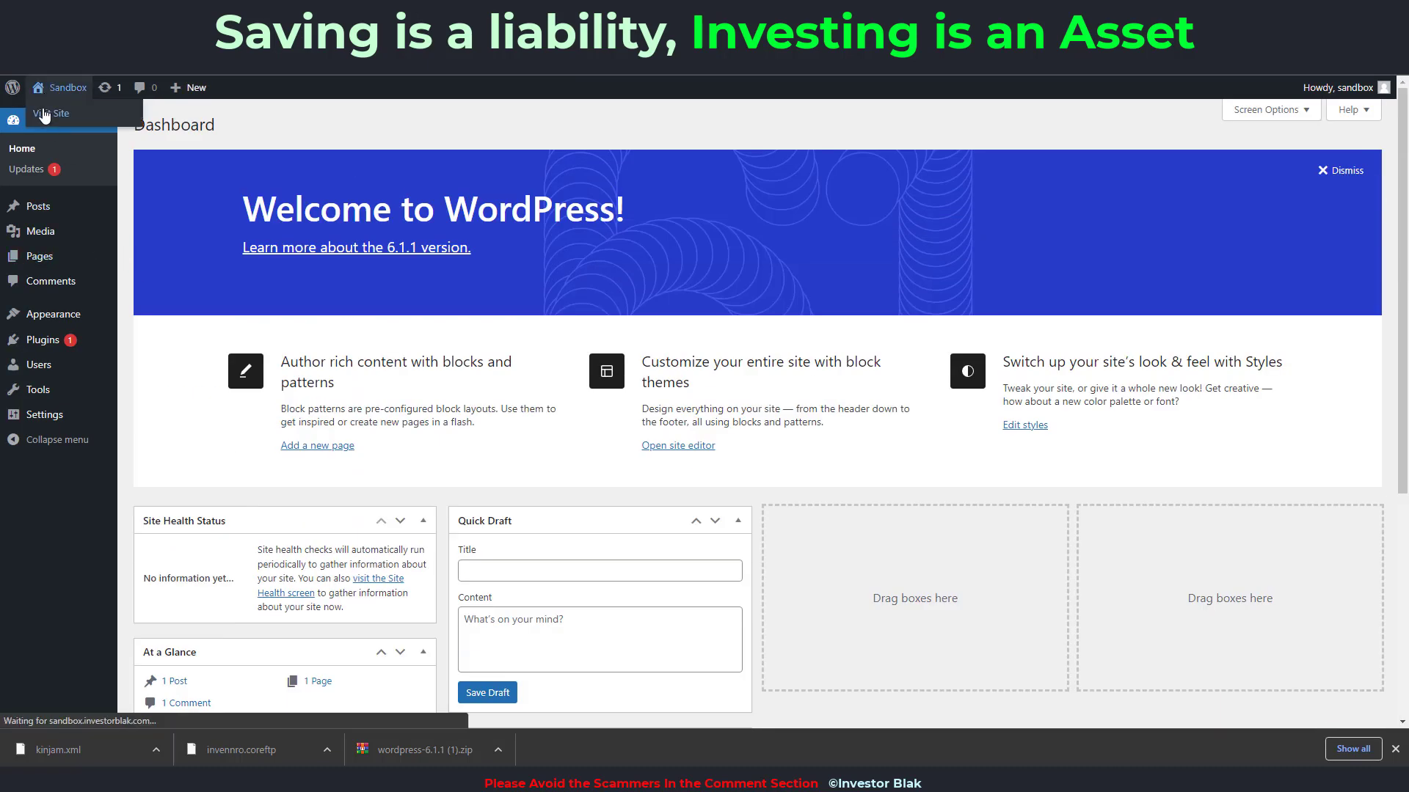
left_click(44, 115)
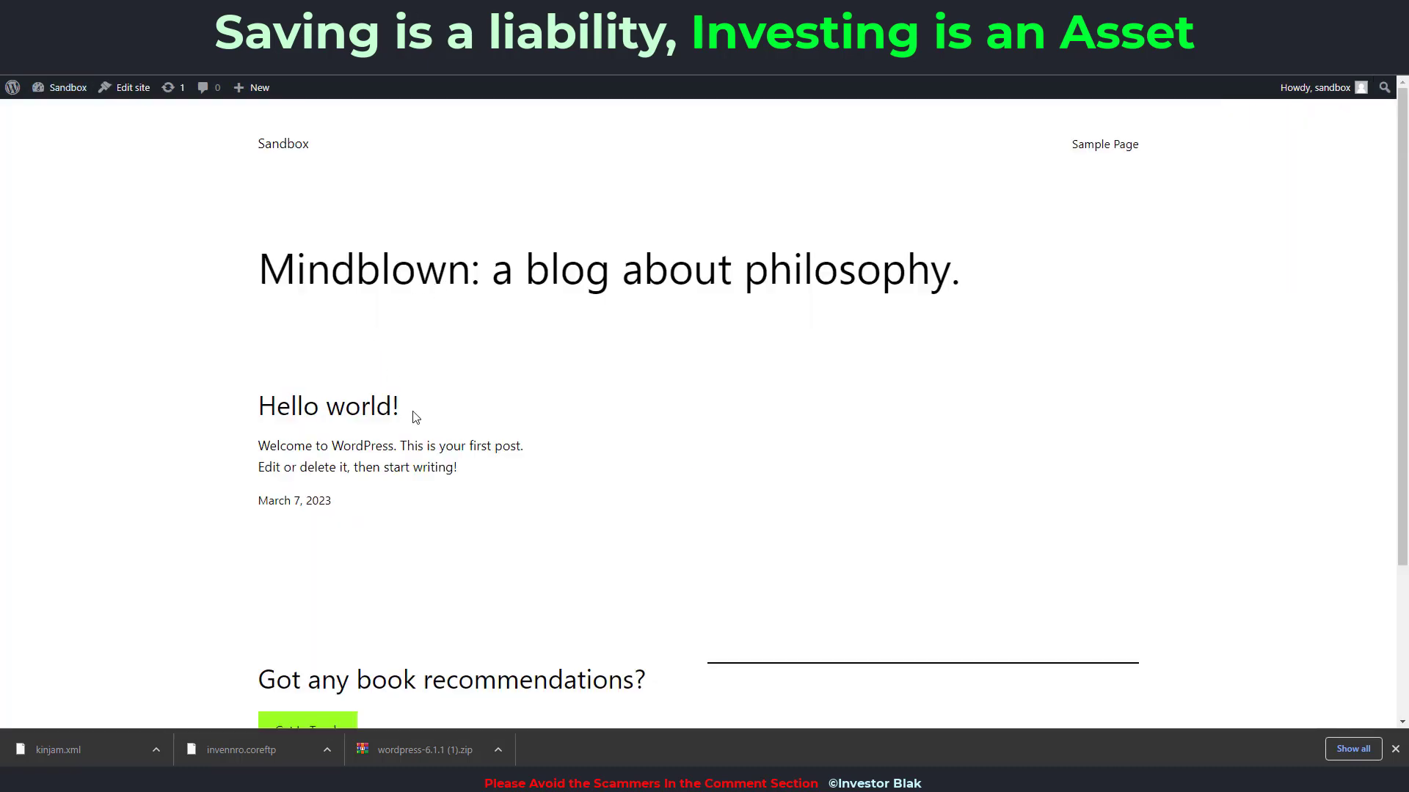
scroll(412, 420, "down", 3)
scroll(416, 448, "up", 3)
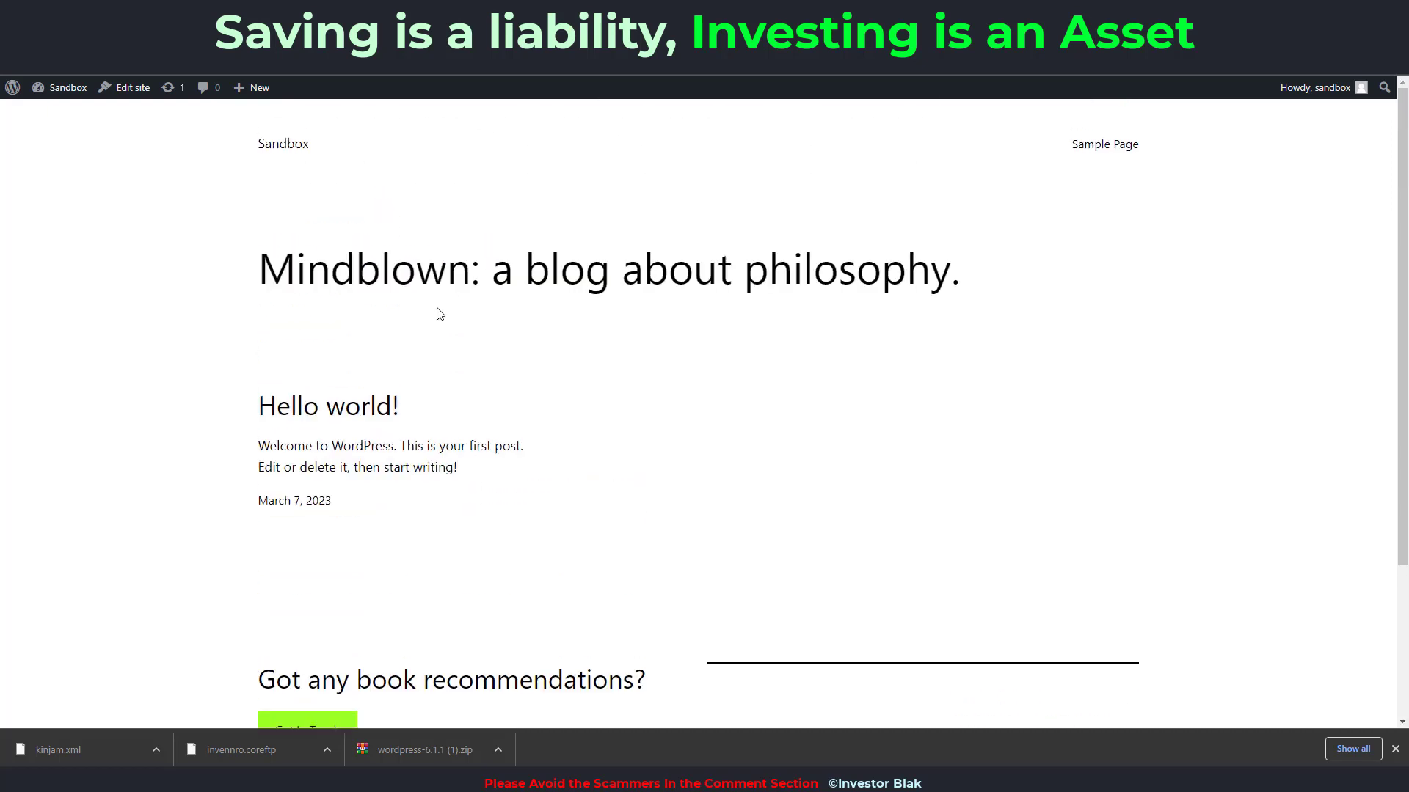